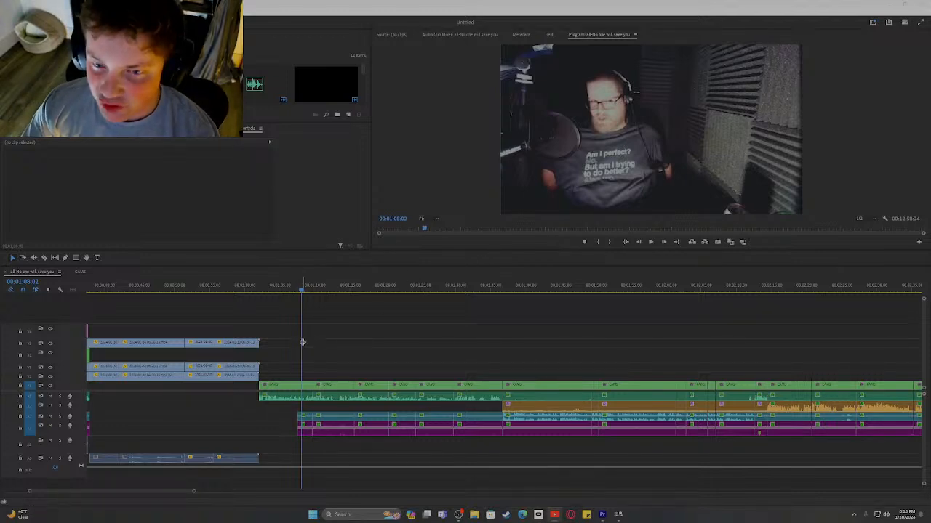
# - Play back the sequence's opening, the lower-third title and the camera footage around 00:01:08 to 00:01:14 to review the edit
pyautogui.click(348, 334)
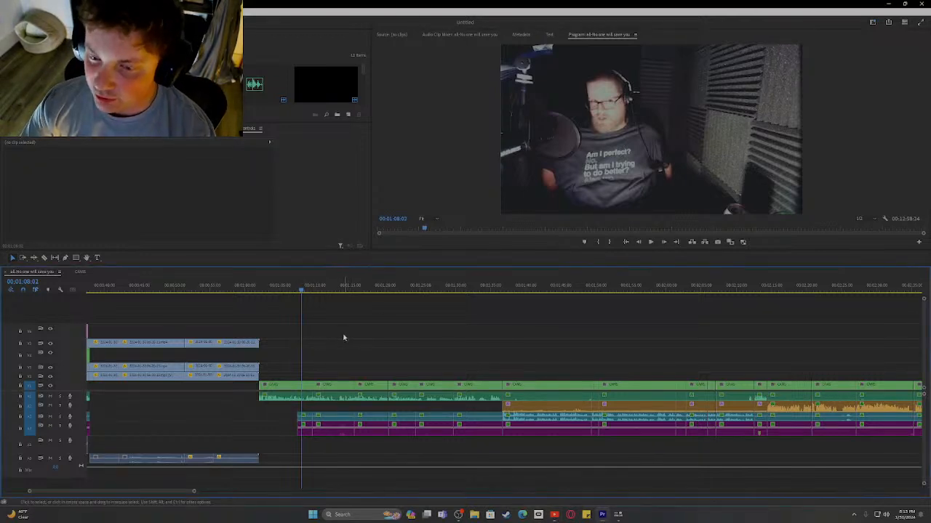
pyautogui.click(316, 291)
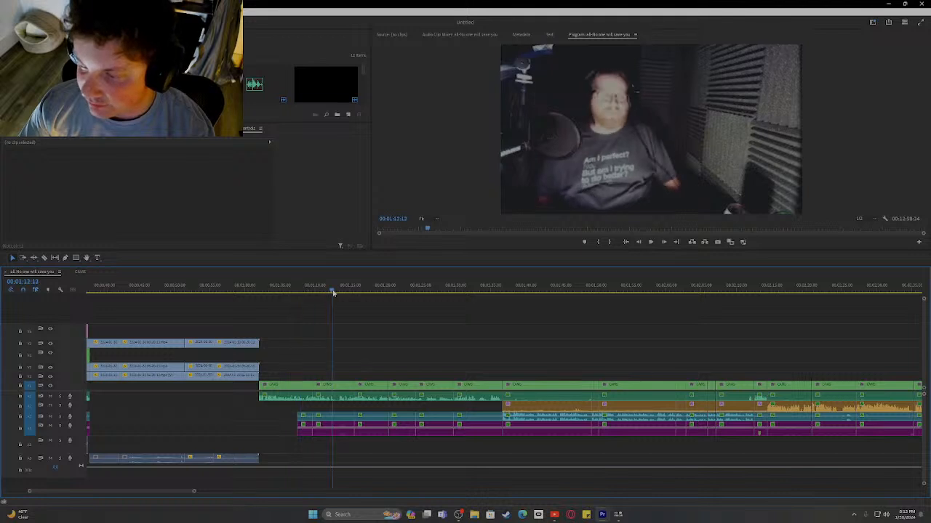
pyautogui.press('space')
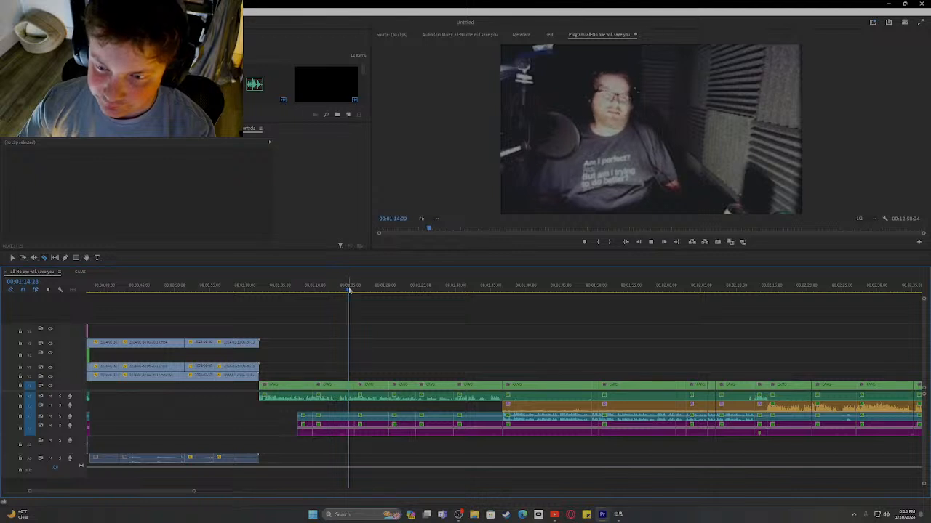
pyautogui.click(296, 289)
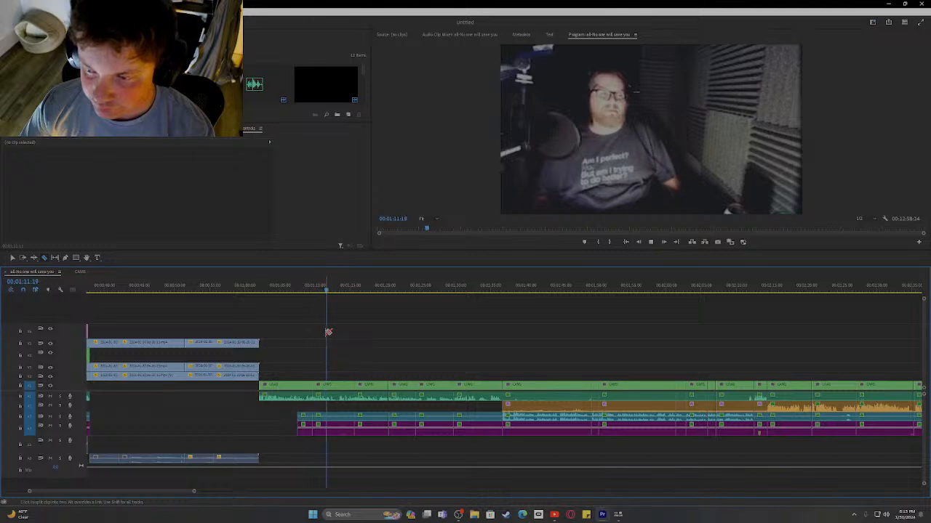
pyautogui.press('space')
pyautogui.scroll(-5, 186, 359)
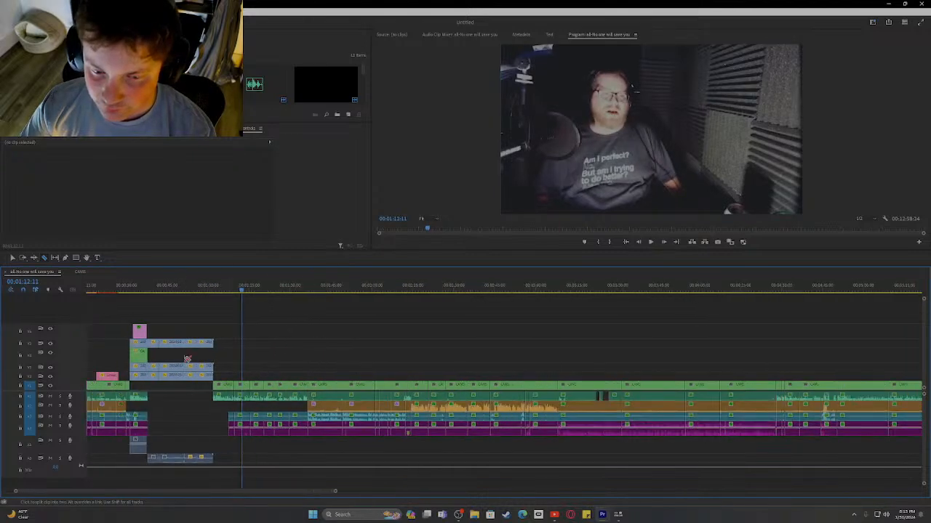
pyautogui.moveTo(139, 289); pyautogui.dragTo(88, 332)
pyautogui.press('space')
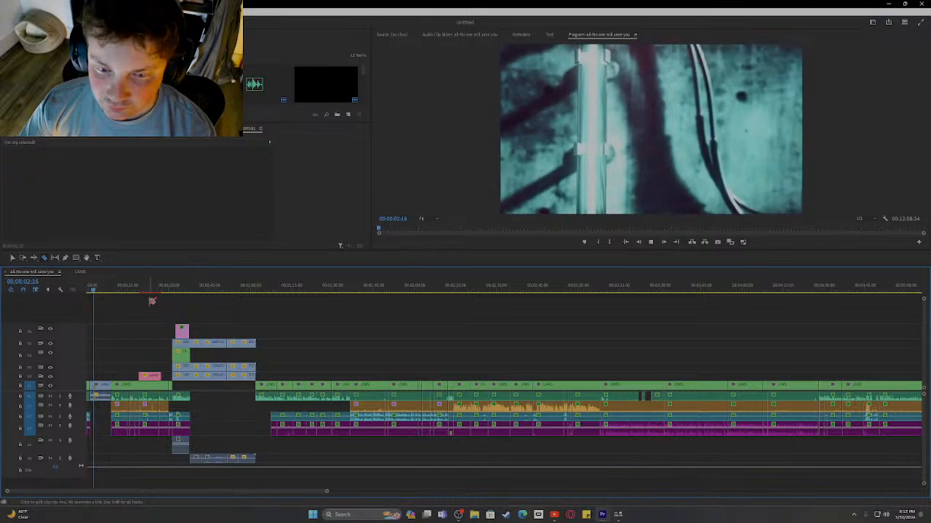
pyautogui.click(134, 291)
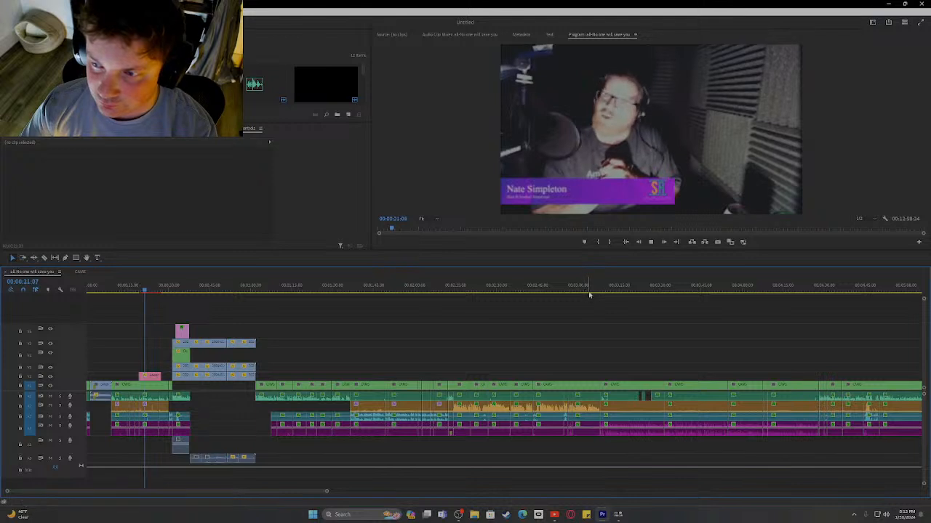
pyautogui.click(268, 288)
pyautogui.press('space')
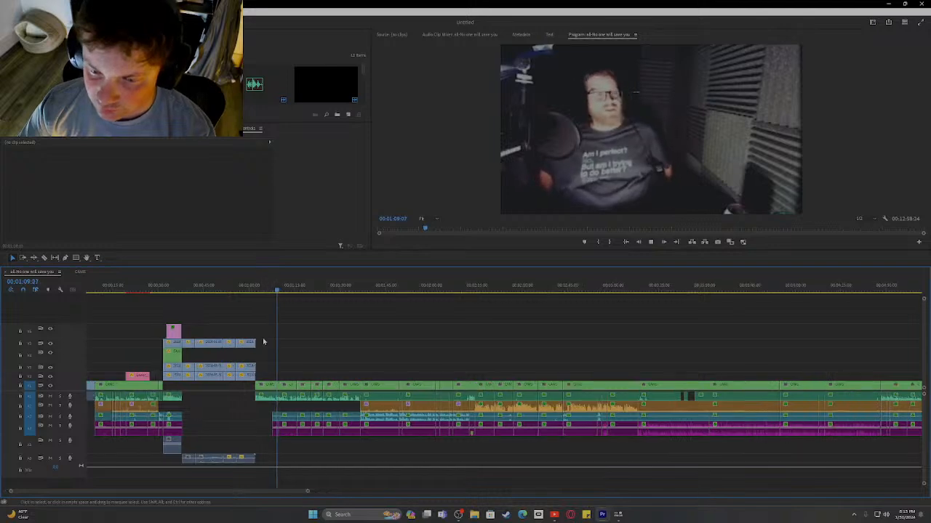
# - Replay the camera footage from about 00:01:07:23 and park the playhead at 00:01:08:12
pyautogui.scroll(4, 272, 348)
pyautogui.scroll(1, 272, 348)
pyautogui.press('space')
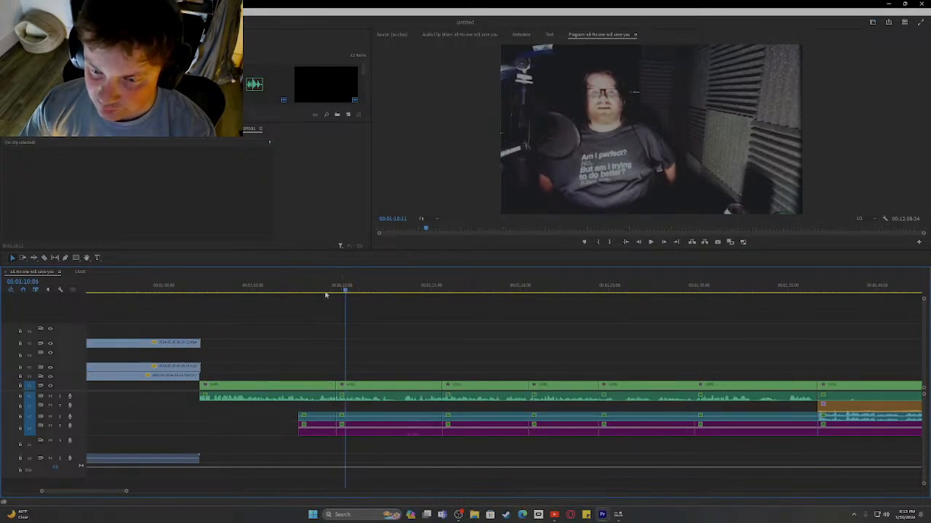
pyautogui.click(294, 293)
pyautogui.press('space')
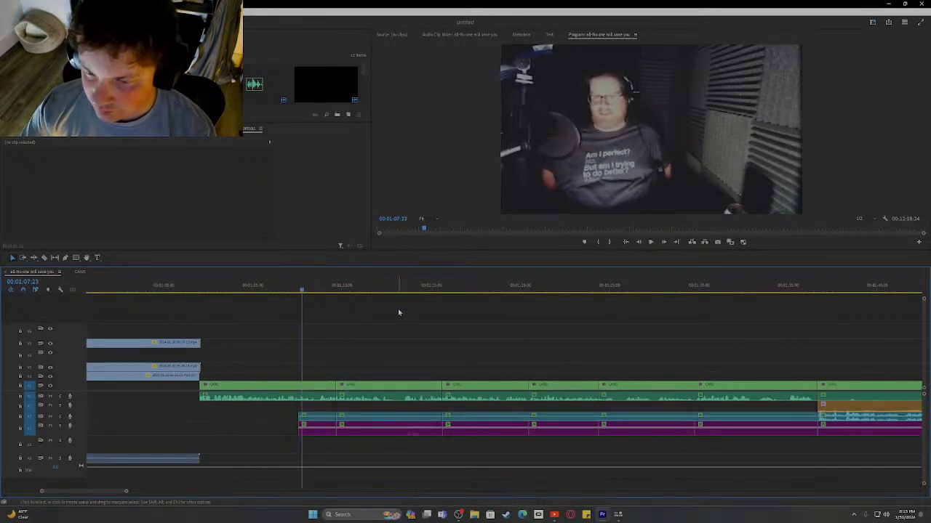
pyautogui.press('space')
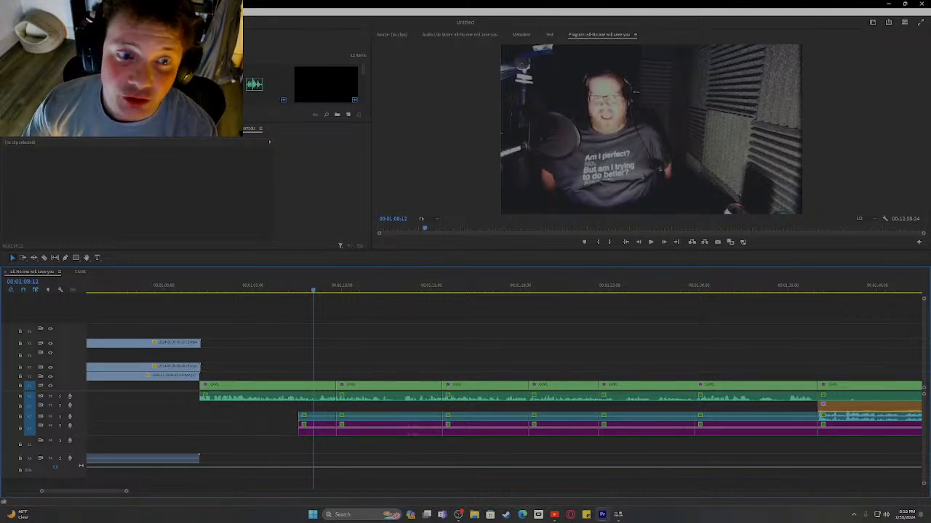
# - Make more room for the effect settings, and split the camera clip at 00:01:08:12, selecting the short segment after the cut
pyautogui.click(80, 34)
pyautogui.click(29, 34)
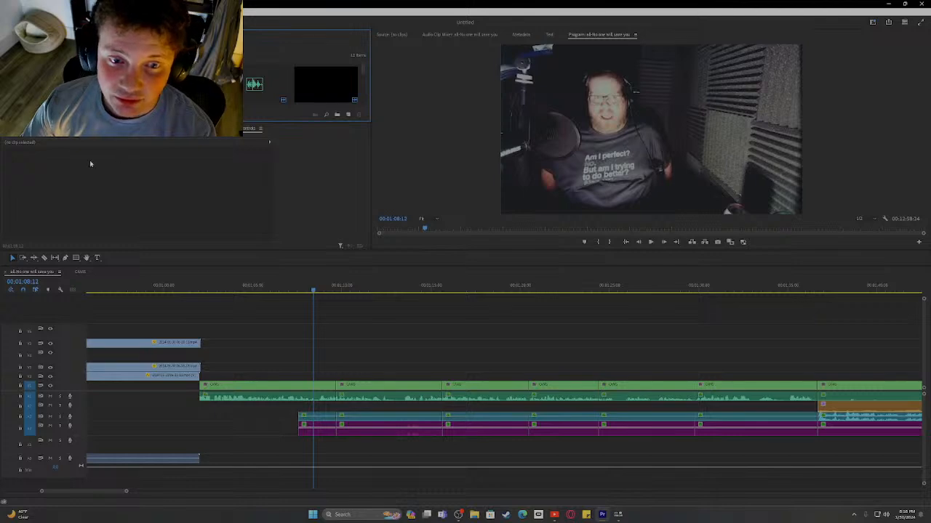
pyautogui.moveTo(74, 123); pyautogui.dragTo(73, 92)
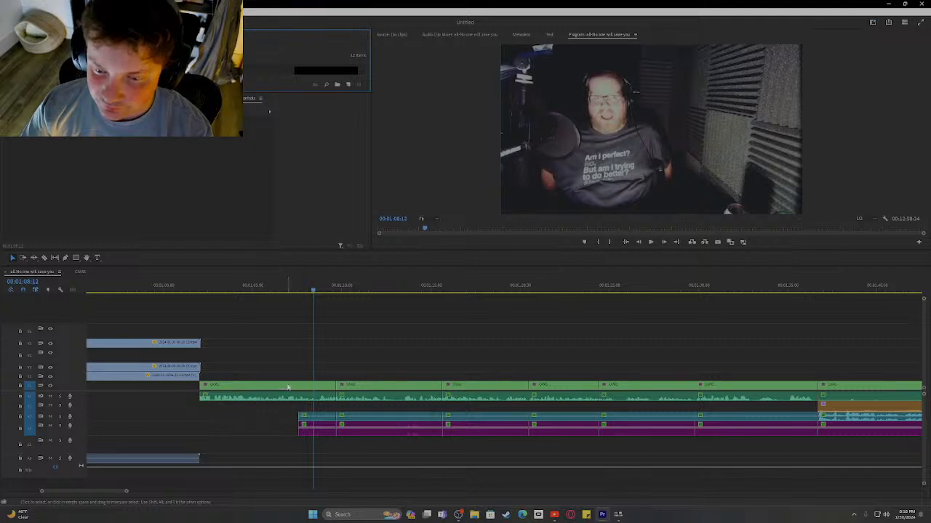
pyautogui.click(333, 384)
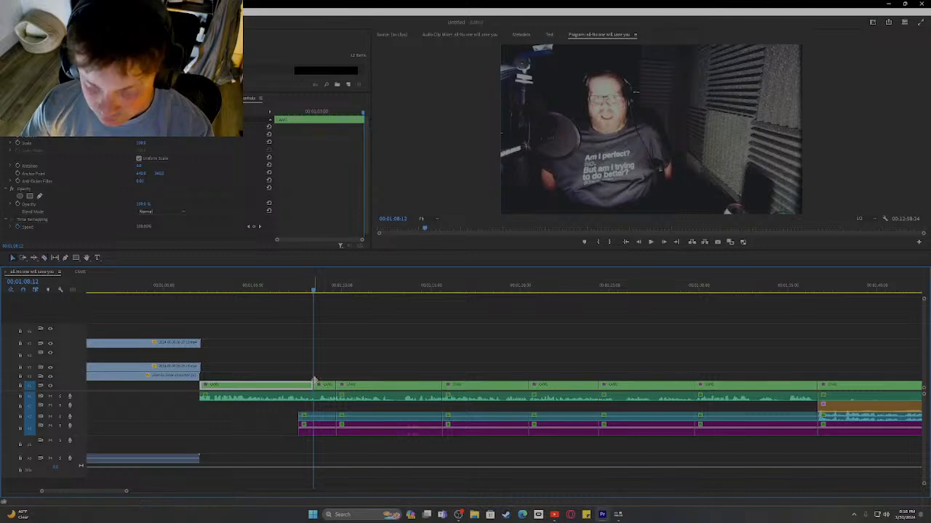
pyautogui.click(140, 309)
pyautogui.click(321, 385)
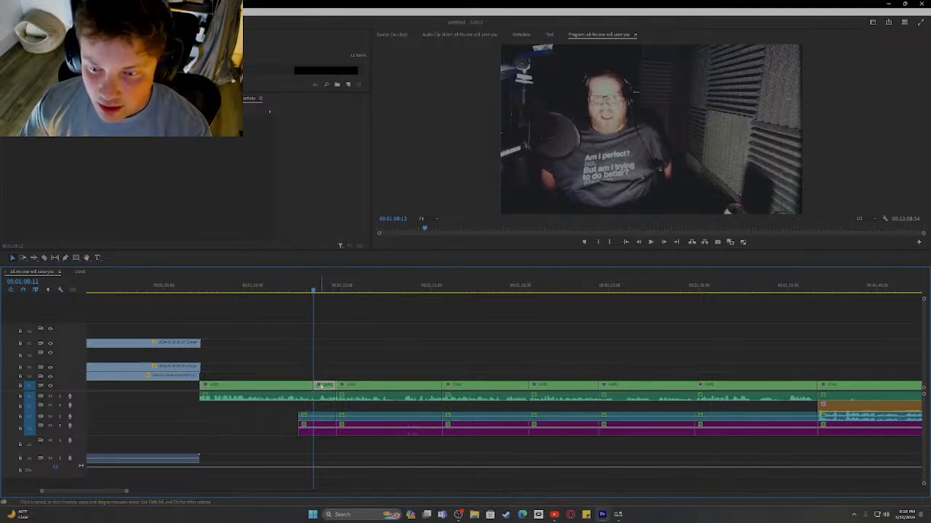
# - Start a free-draw opacity mask on the short camera segment, tracing from below the shirt around the arm beside the microphone
pyautogui.click(41, 197)
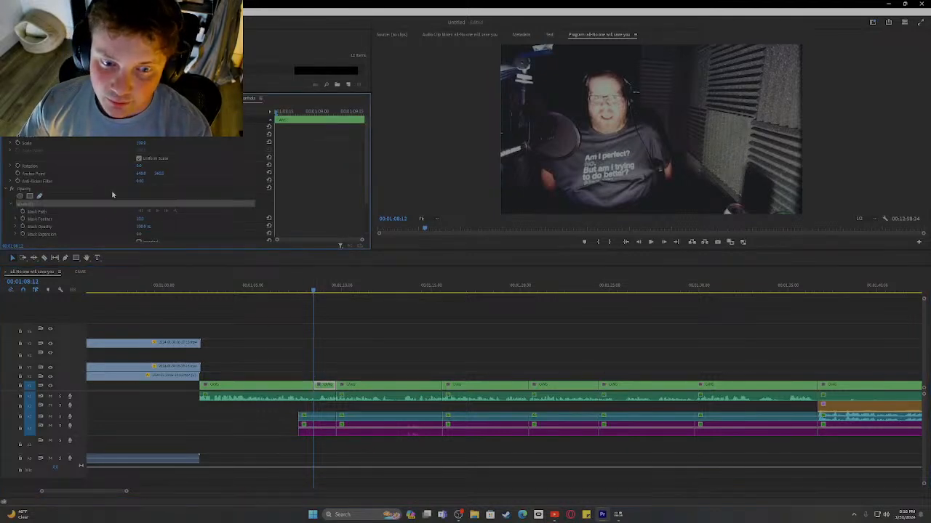
pyautogui.click(582, 214)
pyautogui.click(557, 187)
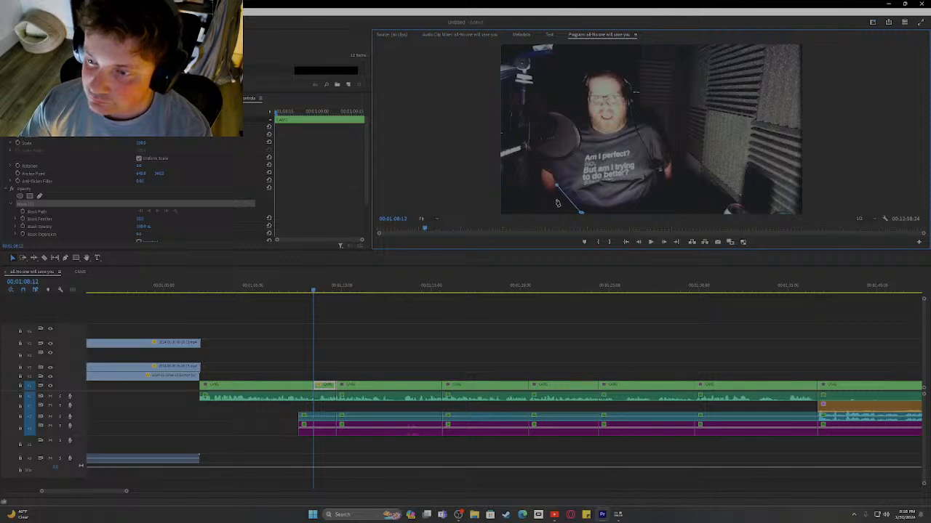
pyautogui.click(554, 206)
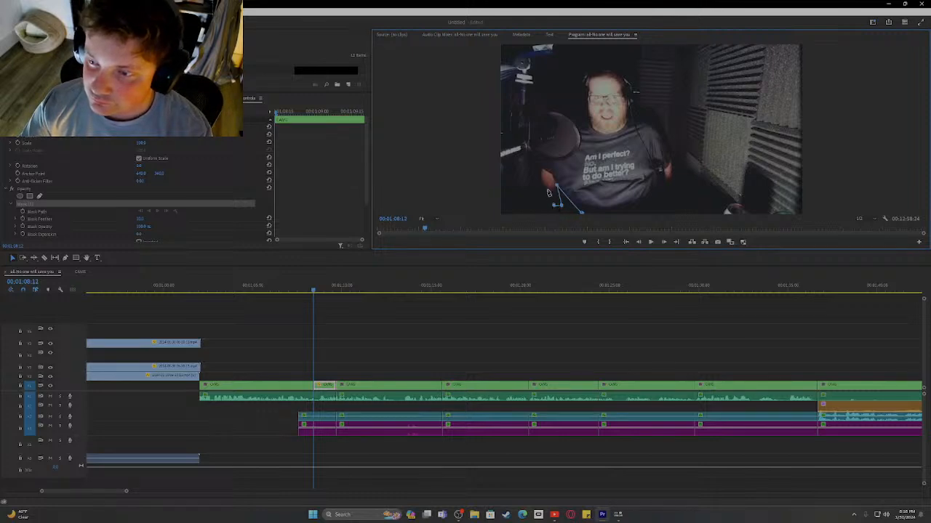
pyautogui.click(546, 189)
pyautogui.click(543, 182)
pyautogui.click(542, 177)
pyautogui.click(541, 172)
pyautogui.click(543, 160)
pyautogui.click(545, 157)
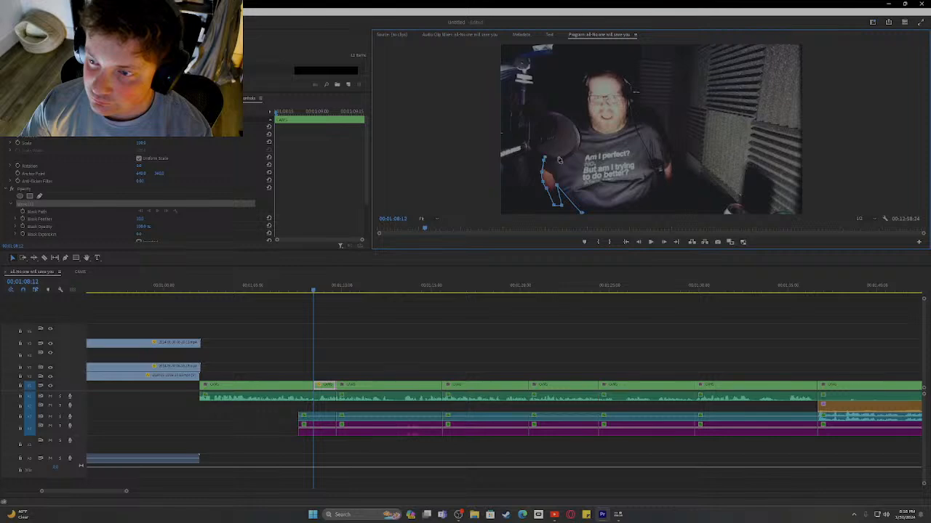
# - Continue the mask path along the edge of the microphone's pop filter up to the man's neck
pyautogui.click(559, 160)
pyautogui.click(566, 160)
pyautogui.click(573, 156)
pyautogui.click(578, 152)
pyautogui.click(580, 144)
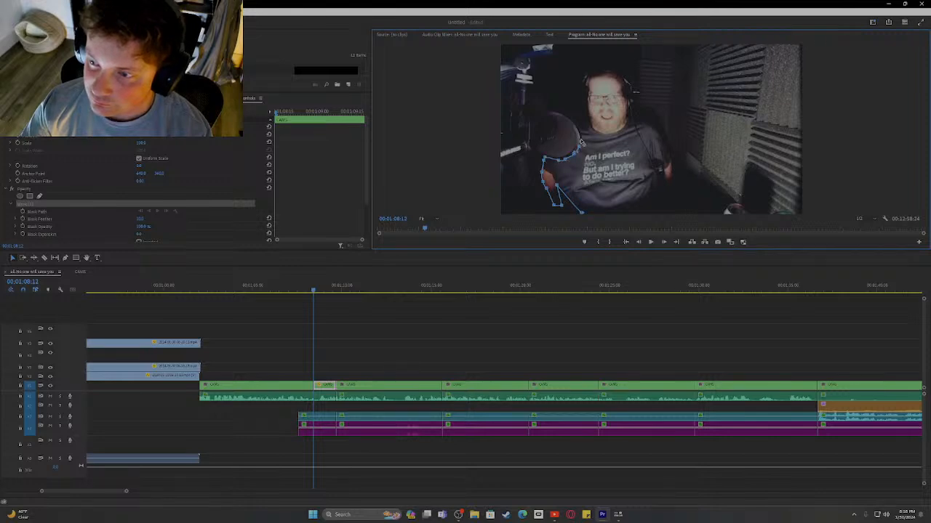
pyautogui.click(580, 136)
pyautogui.click(579, 127)
pyautogui.click(581, 120)
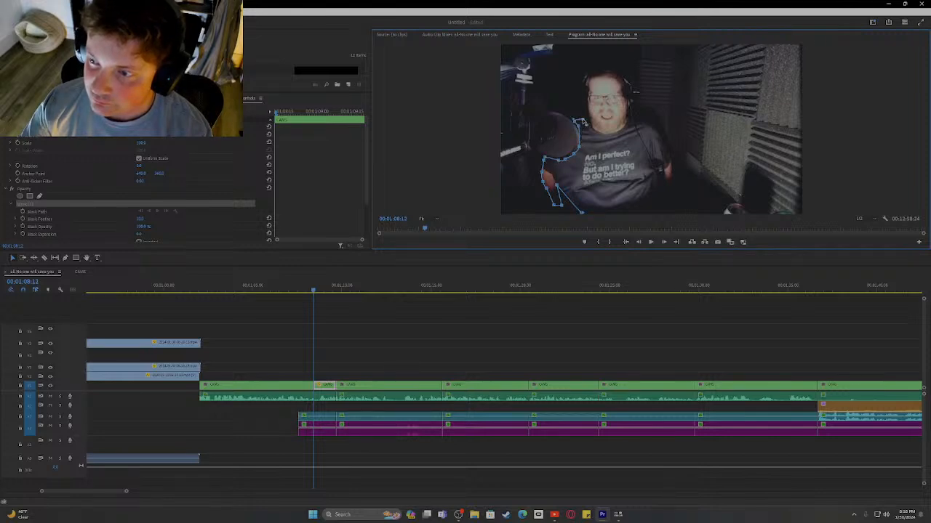
# - Trace the mask path around the man's head, from the neck above the pop filter over to the opposite headphone
pyautogui.click(580, 110)
pyautogui.click(579, 102)
pyautogui.click(579, 95)
pyautogui.click(580, 86)
pyautogui.click(582, 76)
pyautogui.click(590, 71)
pyautogui.click(600, 70)
pyautogui.click(611, 71)
pyautogui.click(622, 75)
pyautogui.click(629, 80)
pyautogui.click(633, 86)
pyautogui.click(638, 94)
pyautogui.click(638, 103)
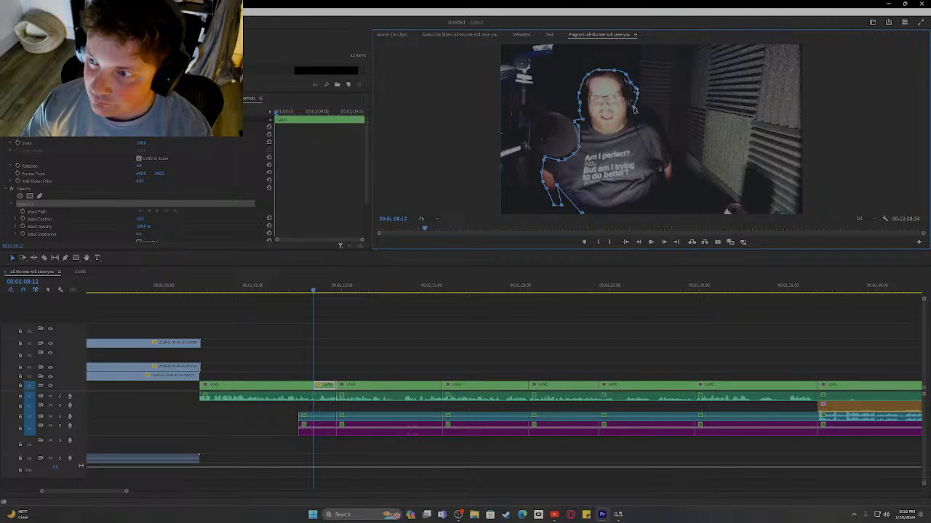
# - Extend the mask path down the neck and along the shoulder and outer arm on the side away from the microphone
pyautogui.click(636, 113)
pyautogui.click(632, 120)
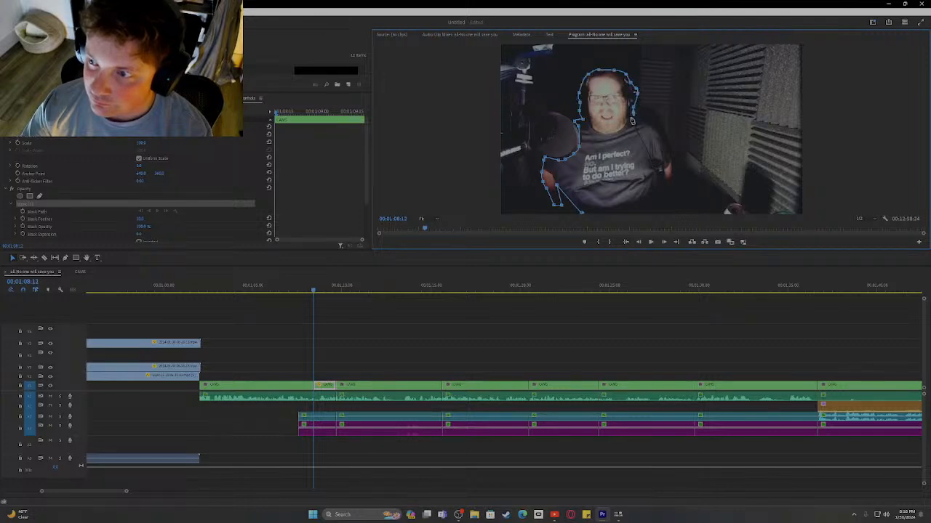
pyautogui.click(633, 120)
pyautogui.click(641, 123)
pyautogui.click(645, 123)
pyautogui.click(649, 125)
pyautogui.click(657, 133)
pyautogui.click(663, 145)
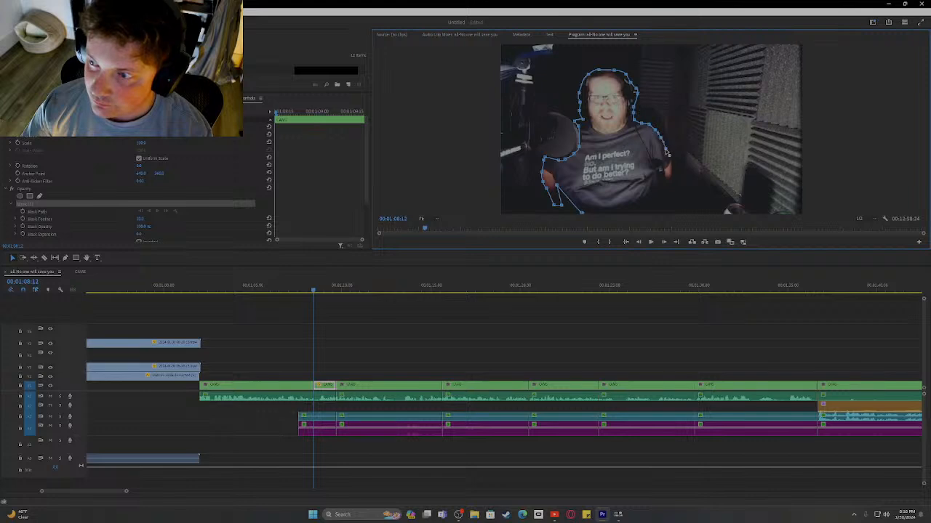
pyautogui.click(669, 157)
pyautogui.click(671, 172)
pyautogui.click(671, 176)
pyautogui.click(671, 185)
pyautogui.click(669, 190)
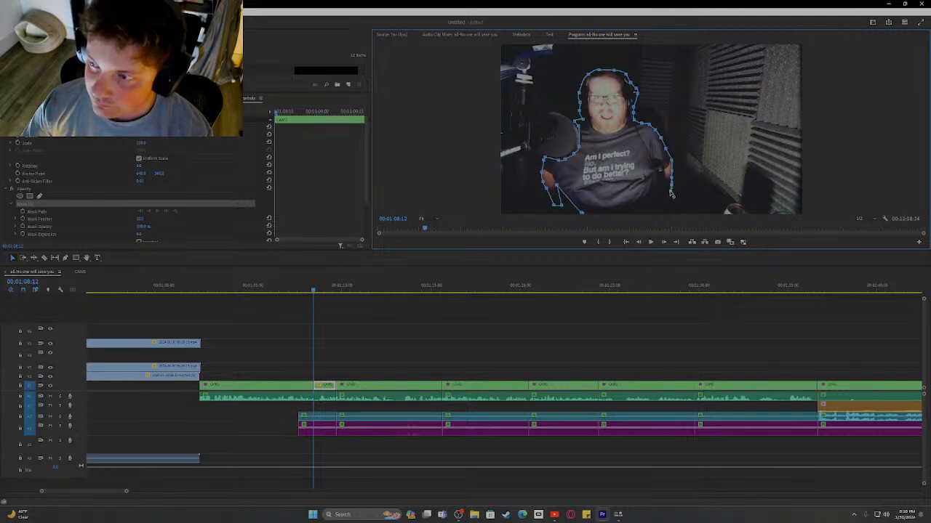
# - Trace the inner edge of that arm and close the mask path at its starting point below the shirt
pyautogui.click(664, 181)
pyautogui.click(661, 170)
pyautogui.click(658, 183)
pyautogui.click(656, 195)
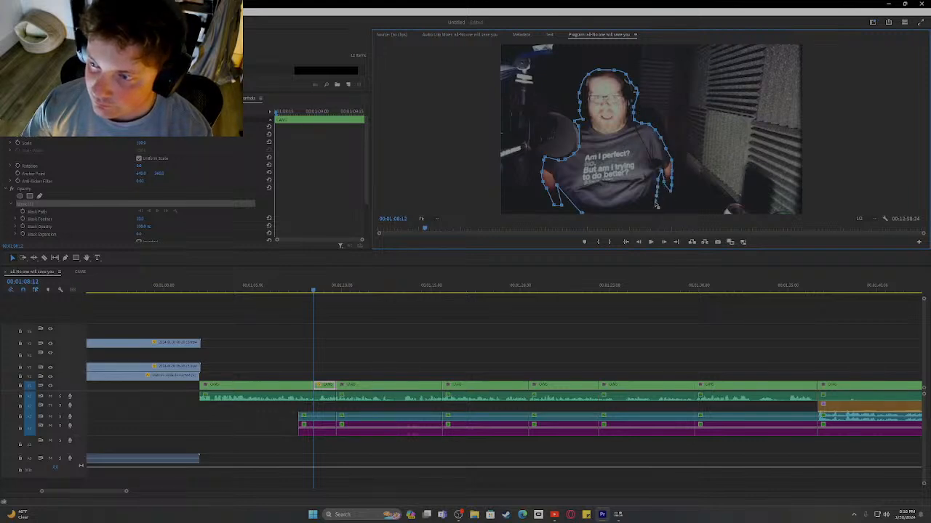
pyautogui.click(654, 211)
pyautogui.click(582, 213)
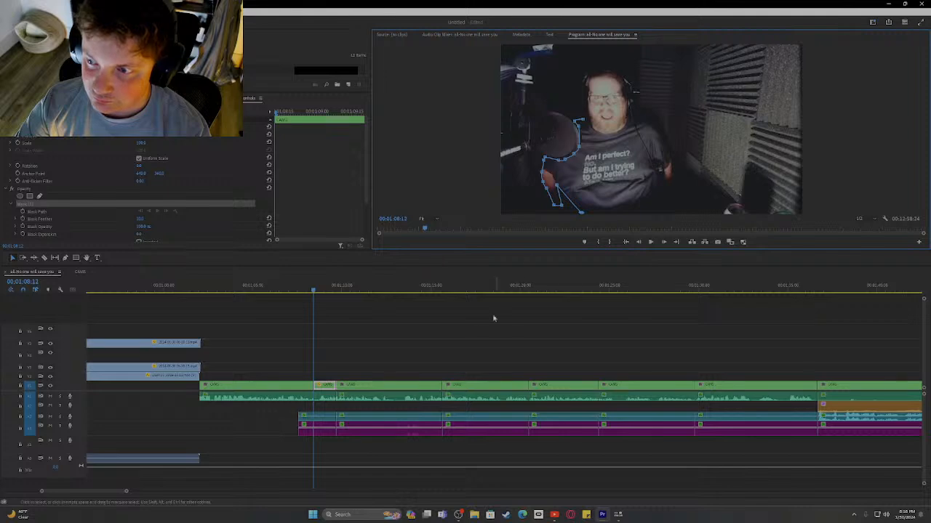
pyautogui.click(384, 355)
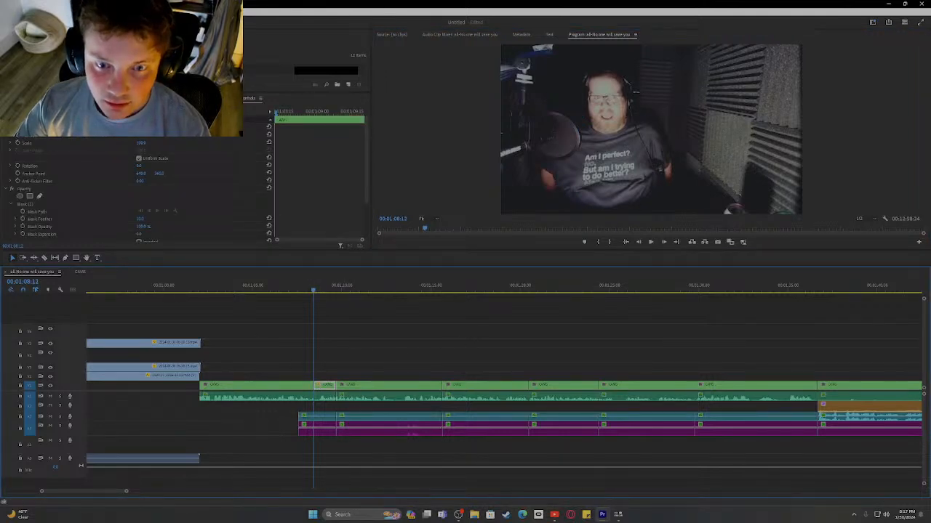
# - Place the American flag video above the short camera segment from 00:01:08:12 and trim it to the segment's end
pyautogui.moveTo(40, 166); pyautogui.dragTo(321, 378)
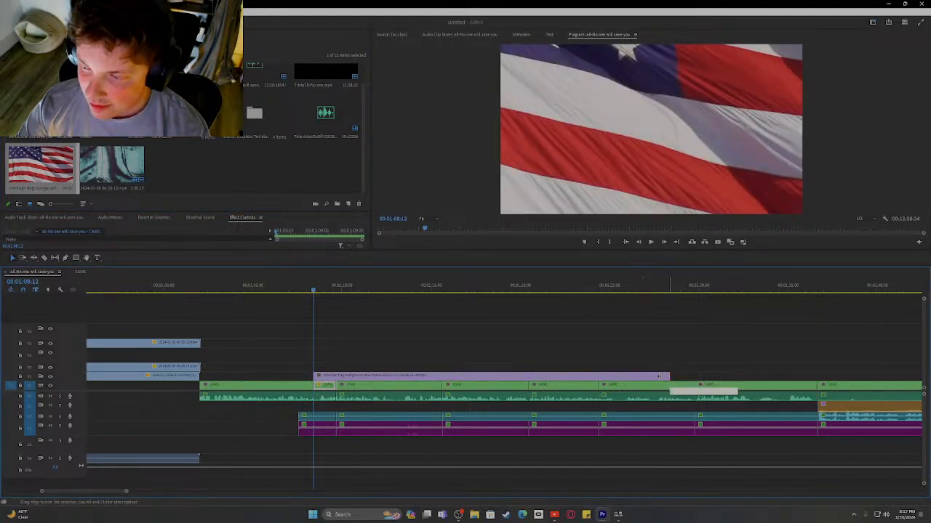
pyautogui.moveTo(659, 376); pyautogui.dragTo(335, 376)
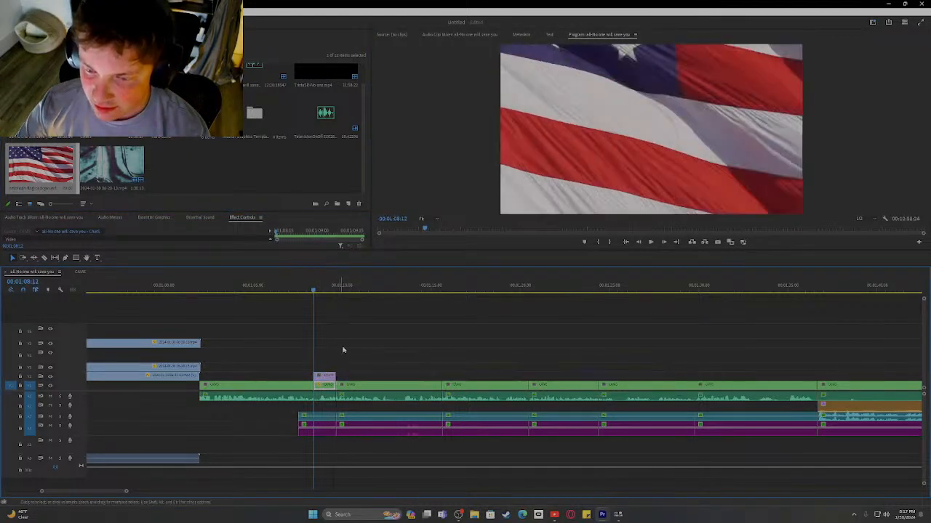
pyautogui.click(509, 174)
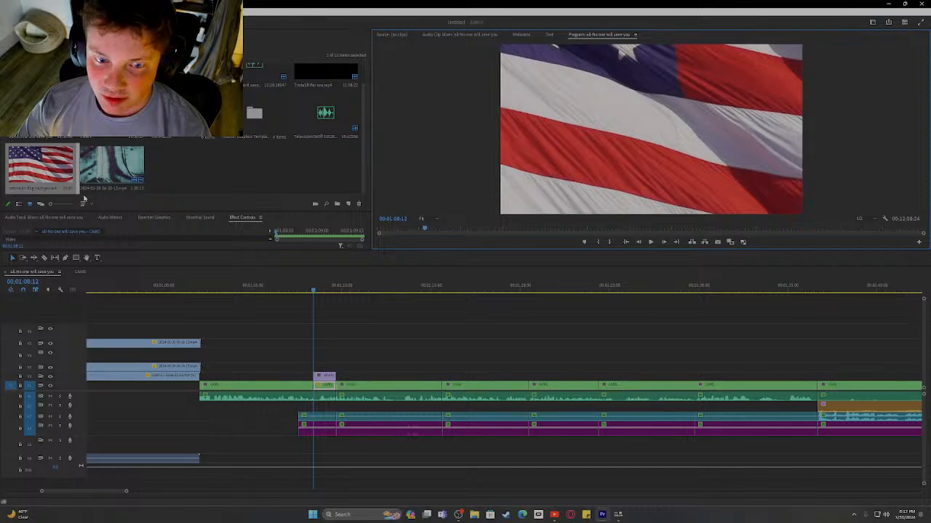
# - Enlarge the effect settings area and delete the opacity mask from the short camera segment
pyautogui.moveTo(96, 211); pyautogui.dragTo(128, 239)
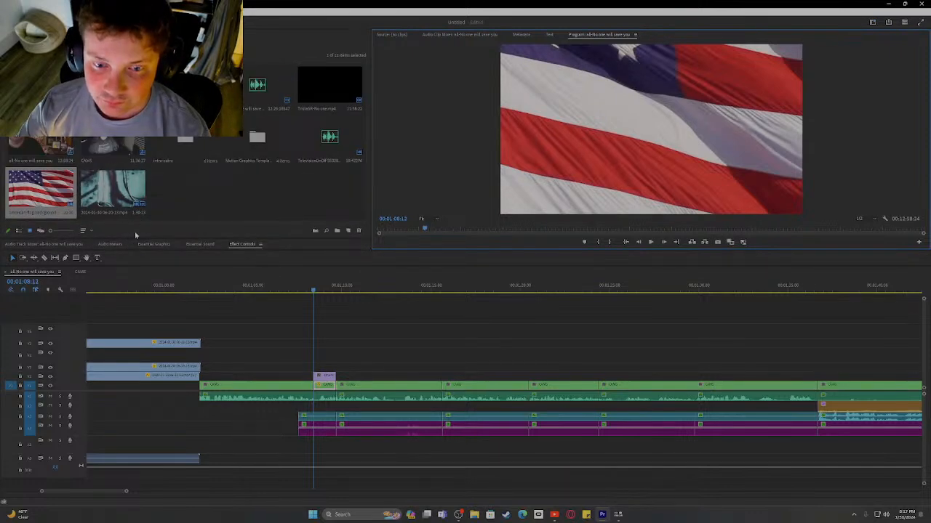
pyautogui.moveTo(134, 238); pyautogui.dragTo(134, 43)
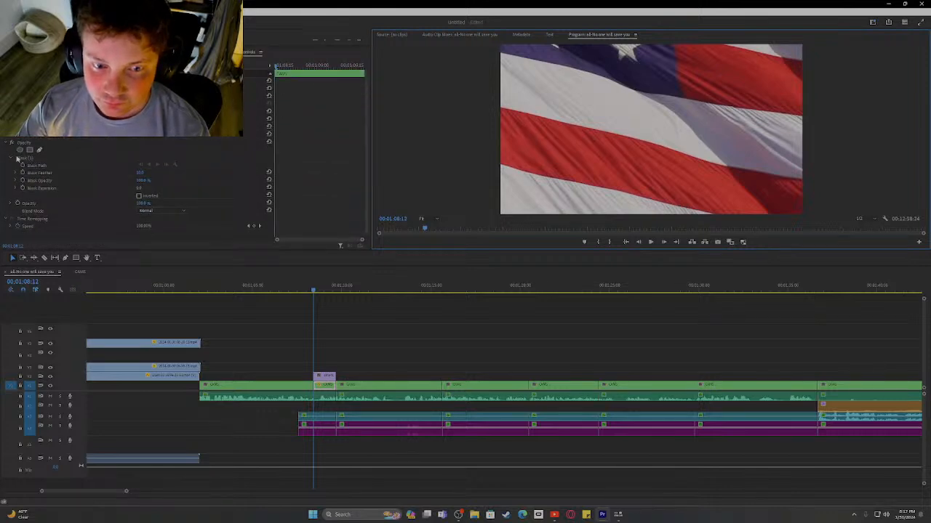
pyautogui.click(18, 158)
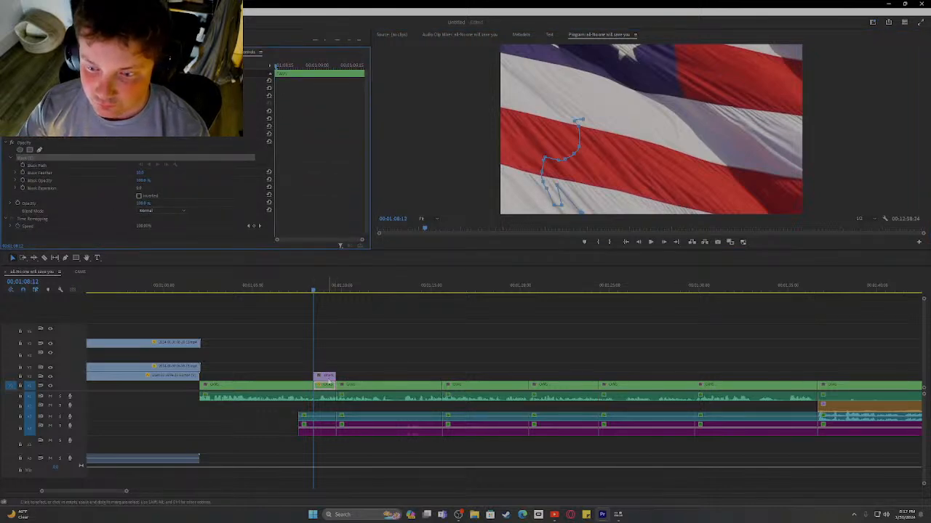
pyautogui.press('Delete')
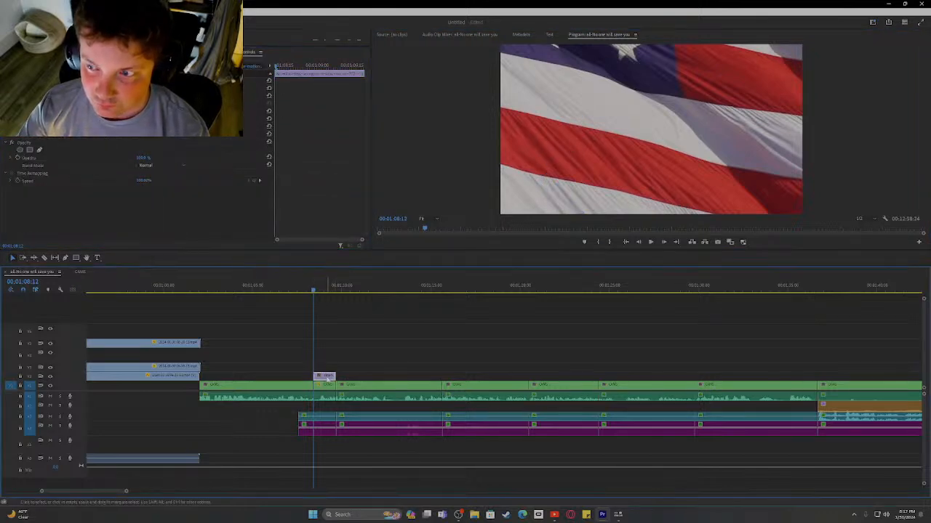
# - Start a free-draw opacity mask on the American flag clip and hide the flag's track to reveal the man for tracing
pyautogui.click(39, 149)
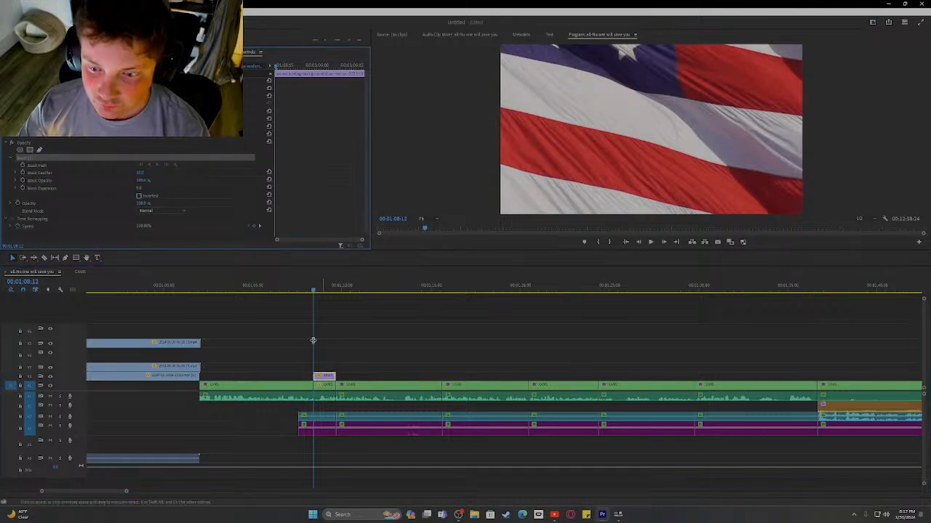
pyautogui.click(50, 376)
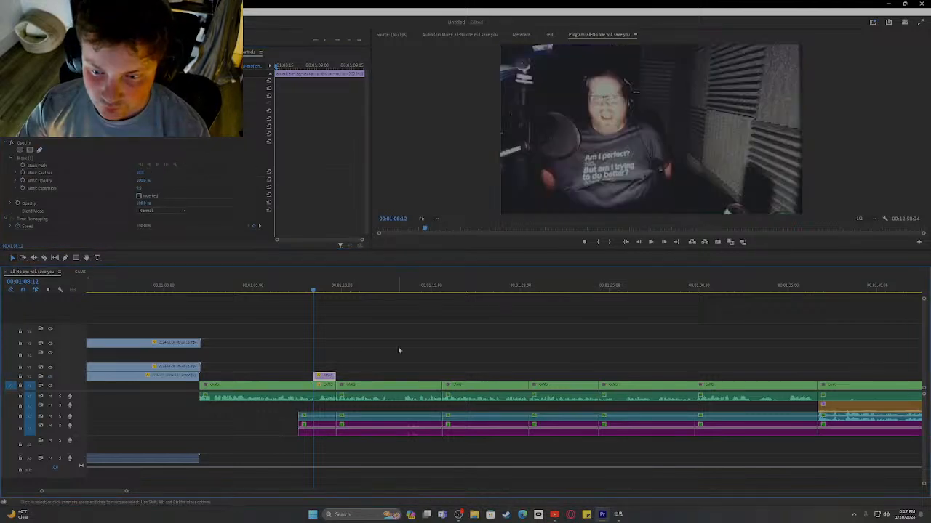
pyautogui.click(584, 215)
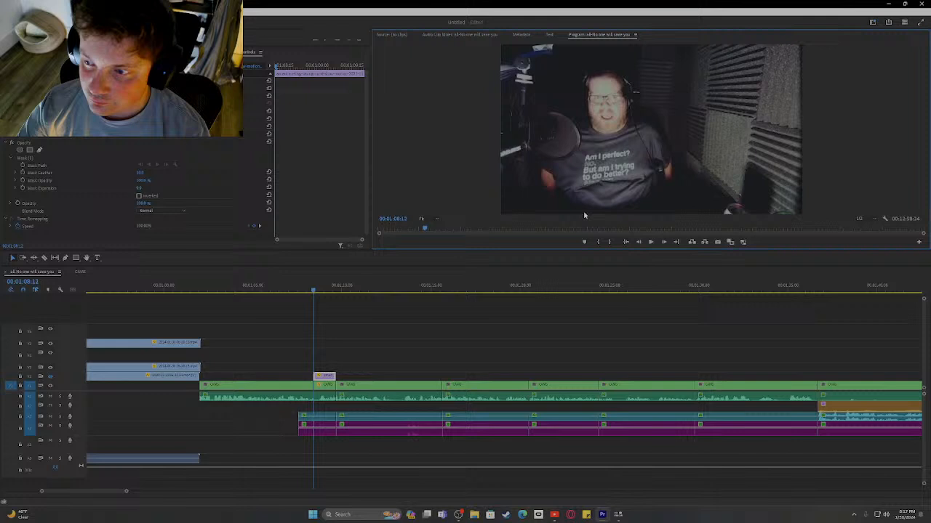
pyautogui.click(32, 158)
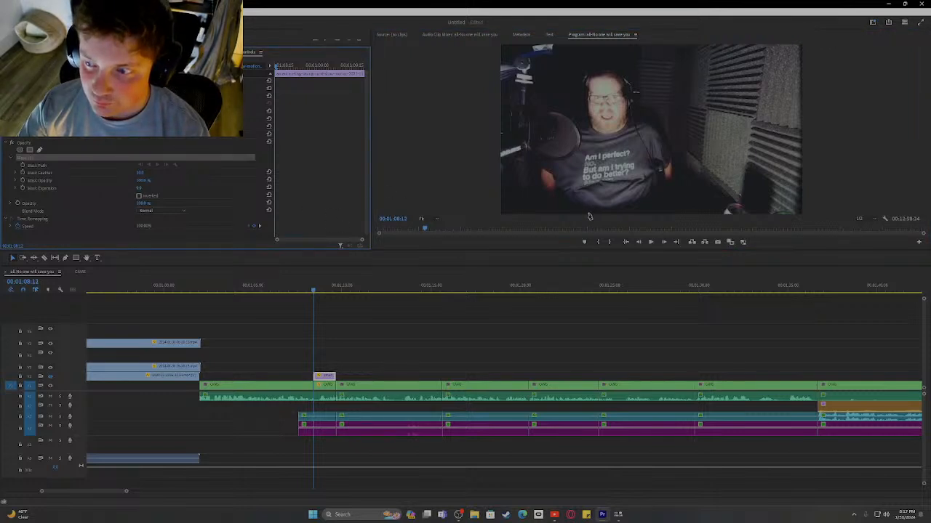
# - Trace the flag clip's mask from below the shirt around the man's arm on the microphone side
pyautogui.click(588, 213)
pyautogui.click(555, 186)
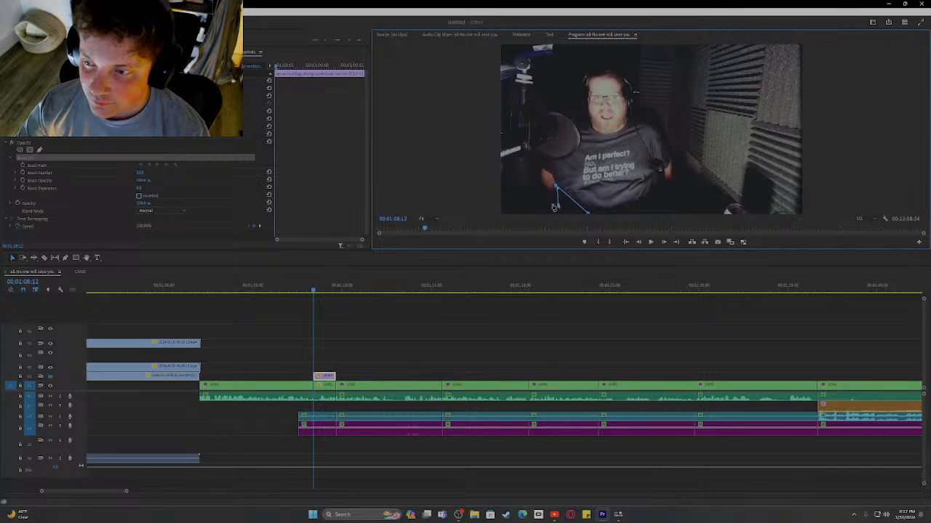
pyautogui.click(542, 191)
pyautogui.click(539, 172)
pyautogui.click(542, 161)
pyautogui.click(548, 159)
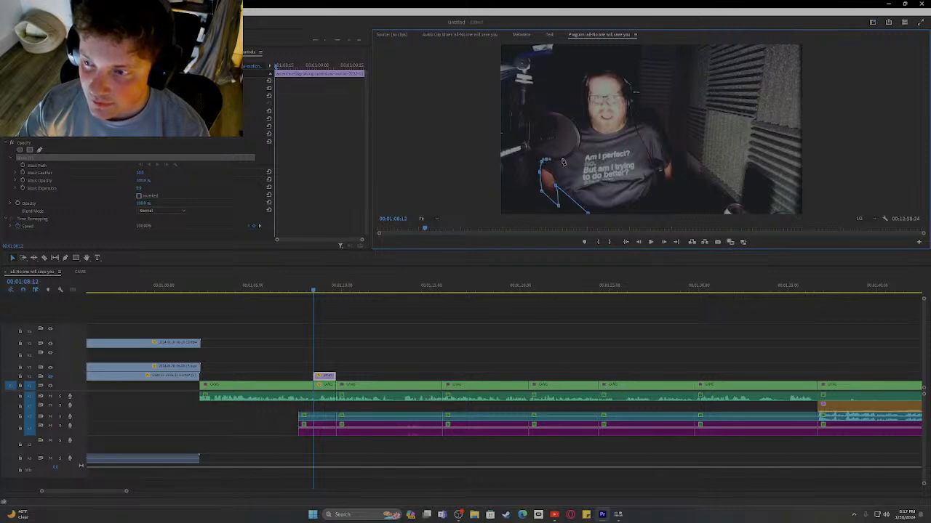
# - Extend the mask path along the edge of the pop filter to the man's neck, undoing the misplaced points
pyautogui.click(565, 158)
pyautogui.click(575, 153)
pyautogui.click(578, 142)
pyautogui.click(579, 129)
pyautogui.click(575, 123)
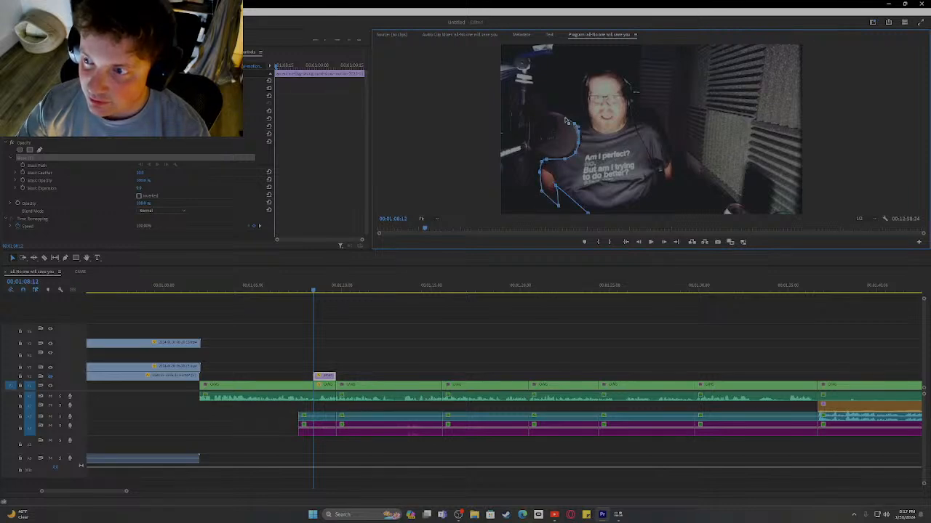
pyautogui.click(565, 108)
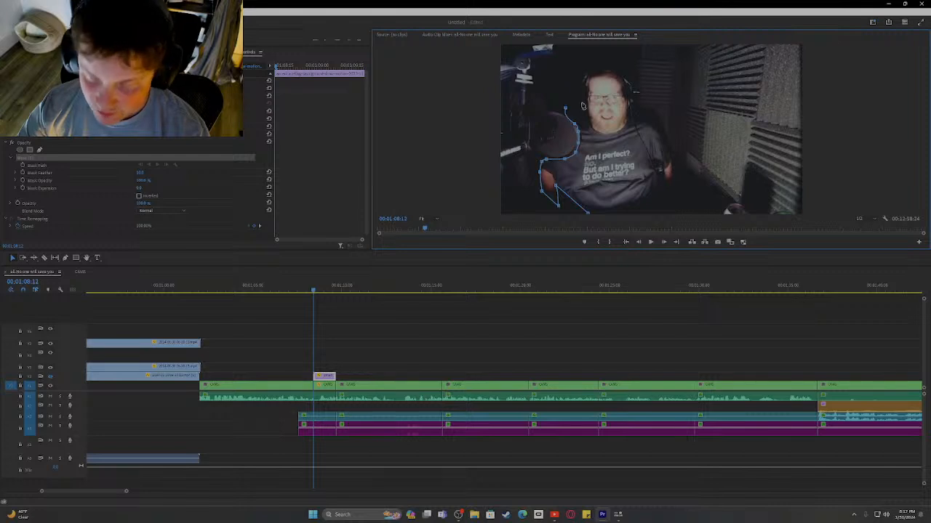
pyautogui.hotkey('ctrl', 'z')
pyautogui.hotkey('ctrl', 'z')
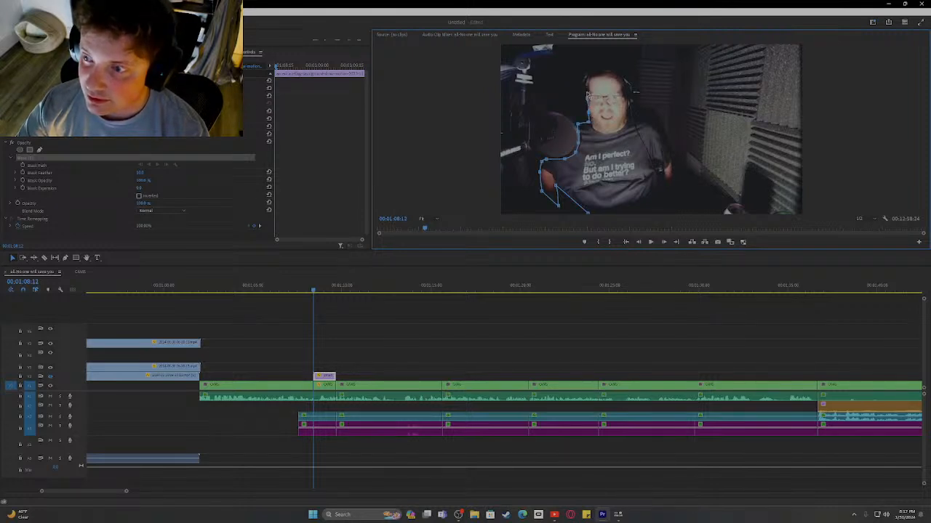
# - Trace the mask path over the man's head and down the opposite side to the neck
pyautogui.click(586, 79)
pyautogui.click(596, 70)
pyautogui.click(605, 70)
pyautogui.click(622, 78)
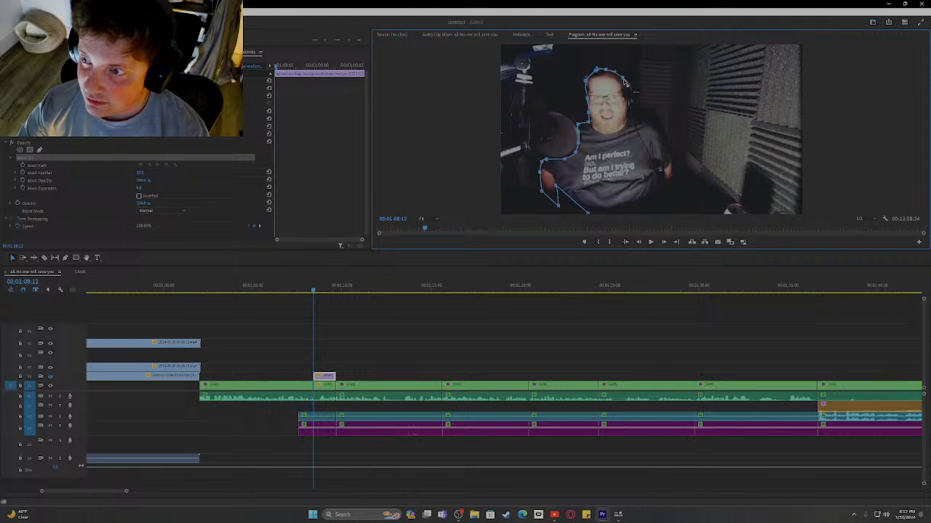
pyautogui.click(626, 90)
pyautogui.click(627, 106)
pyautogui.click(628, 117)
# - Extend the mask path along the far shoulder and outer arm to the elbow, undoing the stray points below it
pyautogui.click(638, 119)
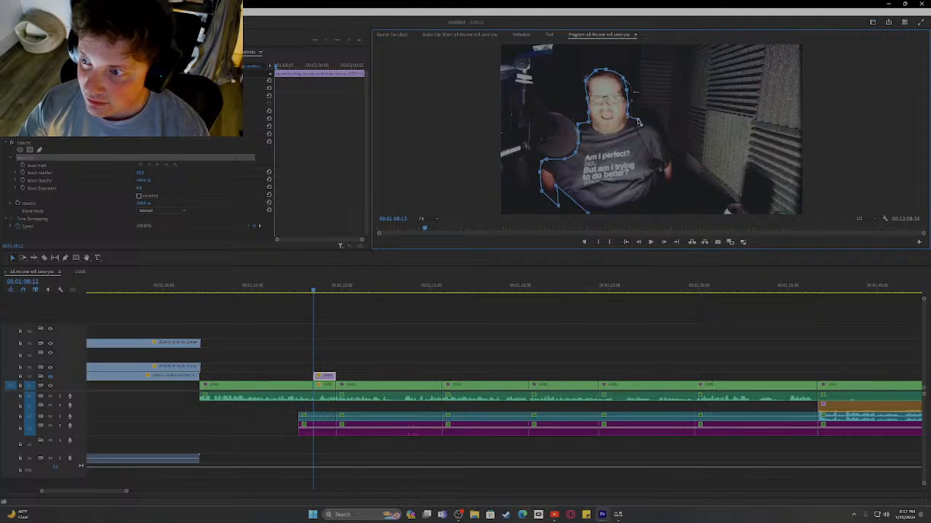
pyautogui.click(657, 136)
pyautogui.click(663, 154)
pyautogui.click(669, 171)
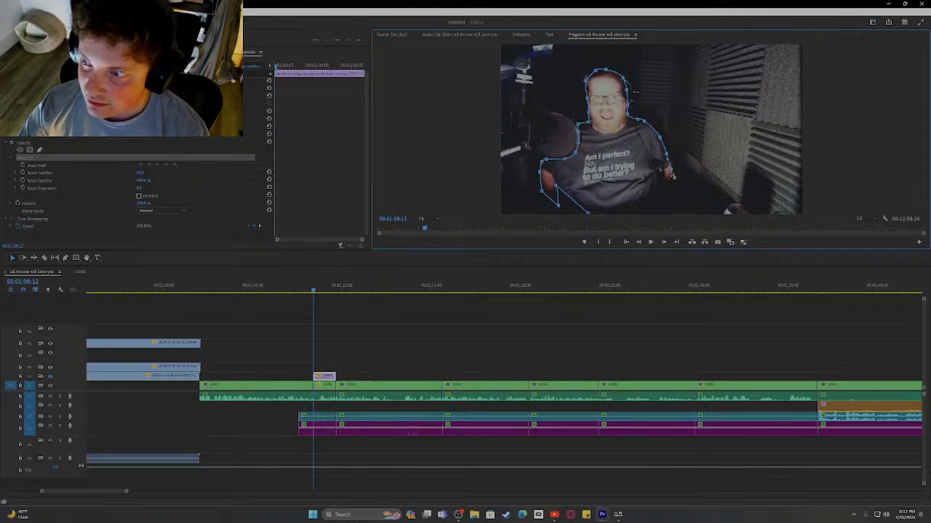
pyautogui.click(670, 190)
pyautogui.click(667, 208)
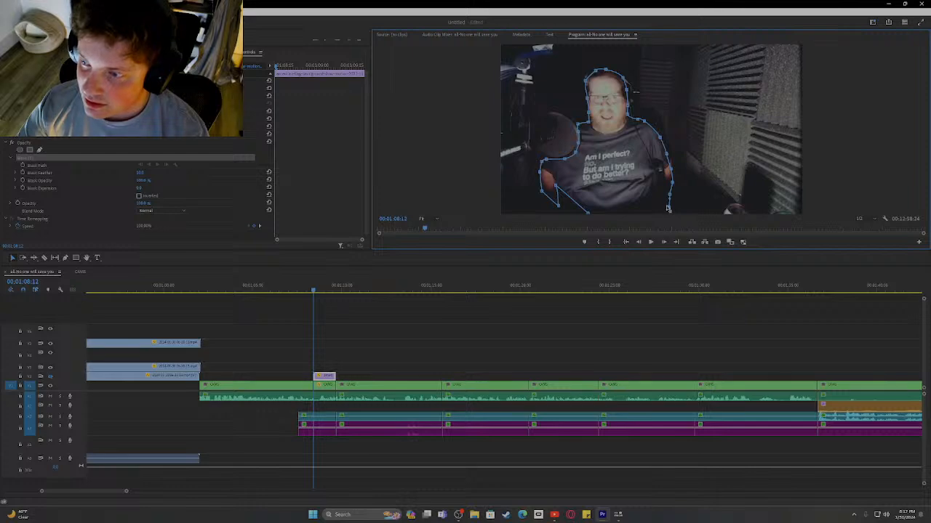
pyautogui.hotkey('ctrl', 'z')
pyautogui.hotkey('ctrl', 'z')
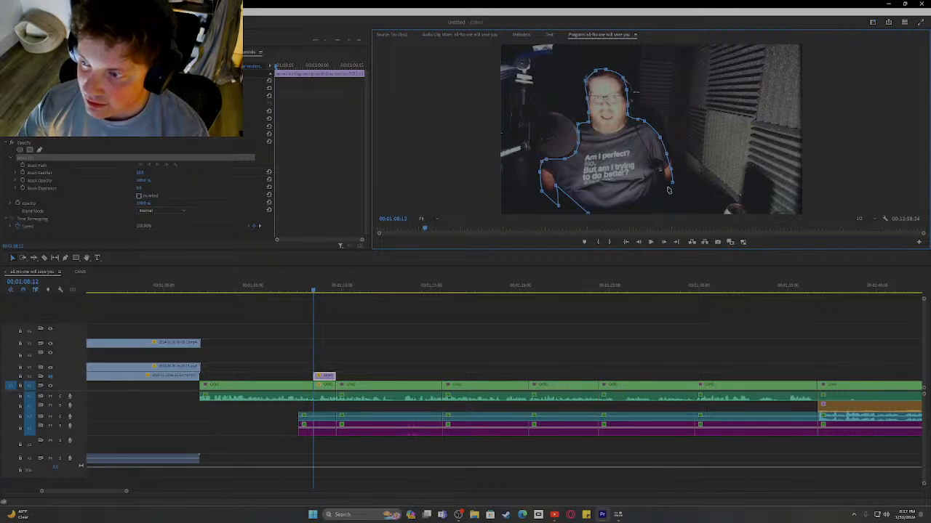
# - Trace the inner edge of the far arm and close the mask path at its starting point below the shirt
pyautogui.click(668, 186)
pyautogui.click(659, 173)
pyautogui.click(659, 192)
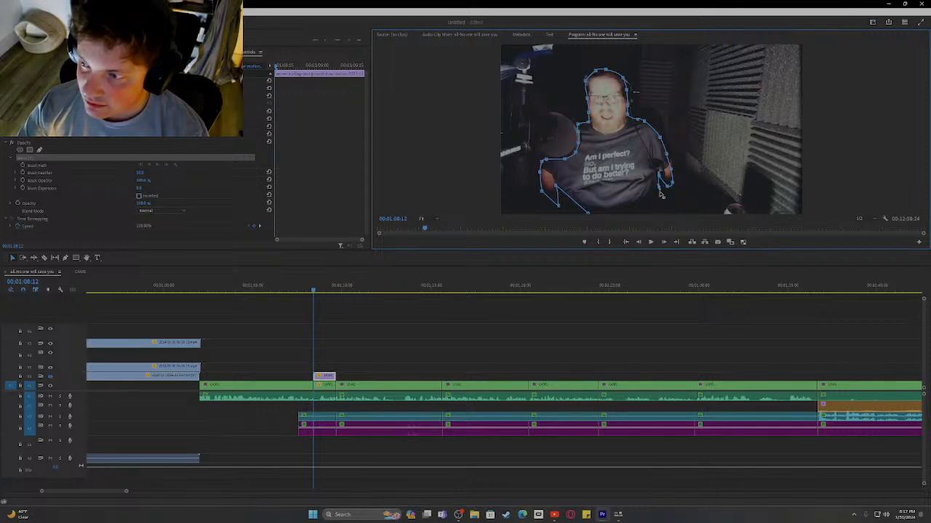
pyautogui.click(657, 211)
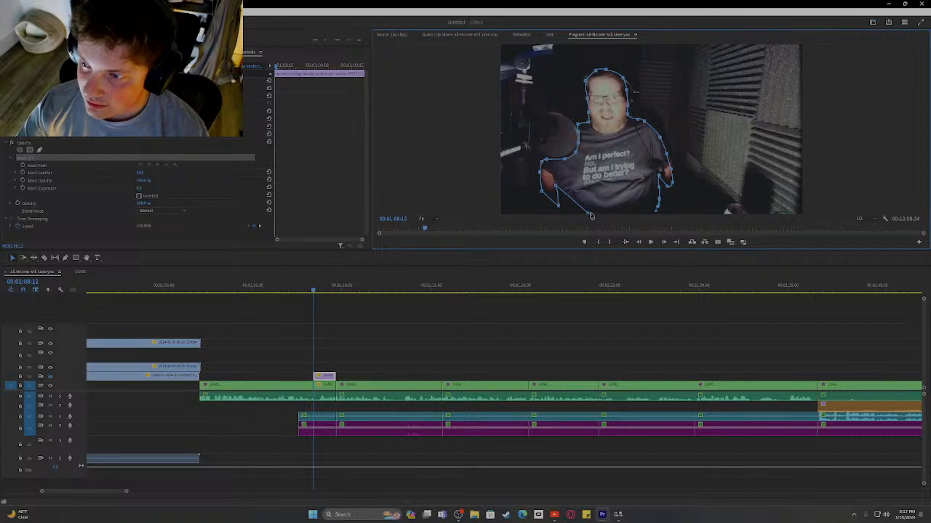
pyautogui.click(592, 216)
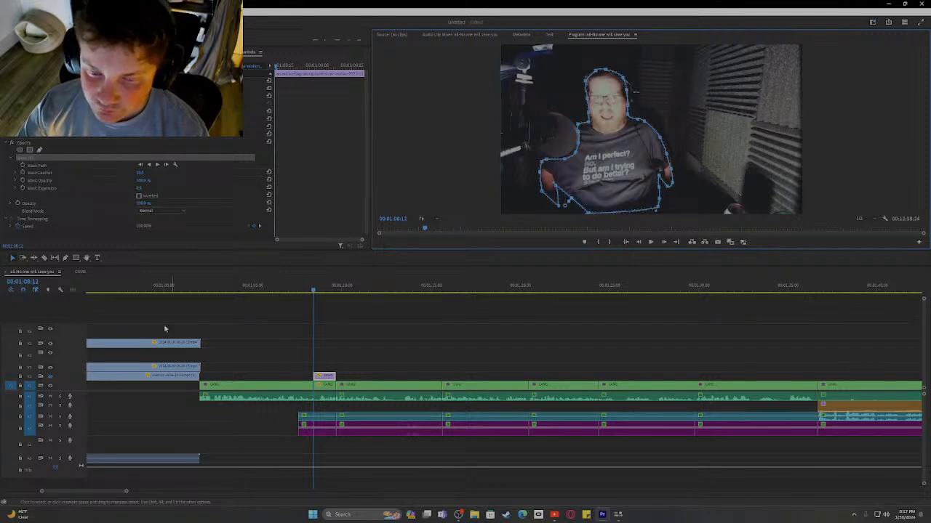
# - Show the flag track again, and invert the flag clip's mask and lower its opacity so the flag blends in around the man
pyautogui.click(50, 377)
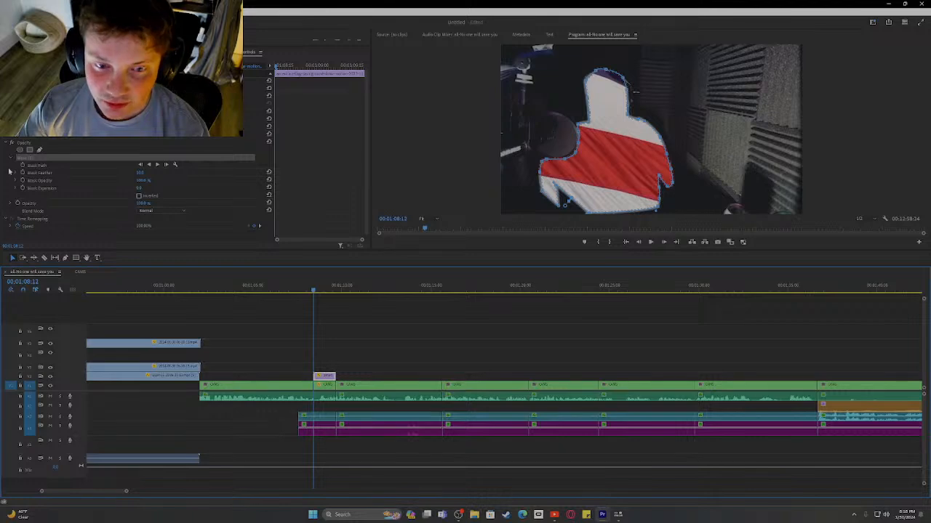
pyautogui.click(138, 196)
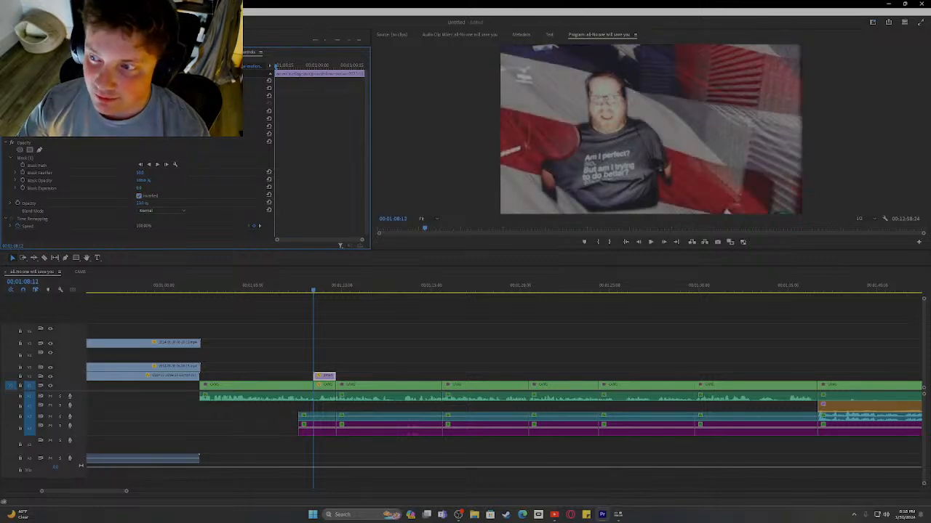
pyautogui.click(512, 320)
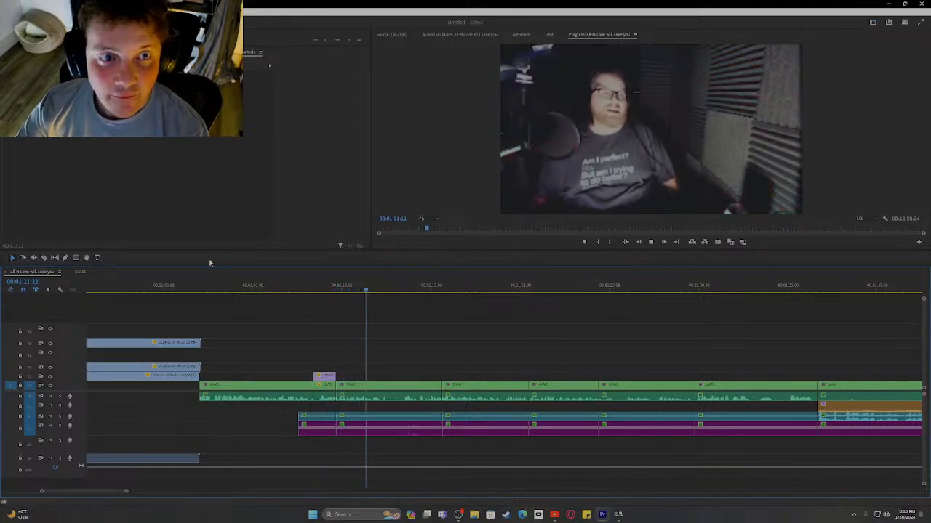
pyautogui.press('space')
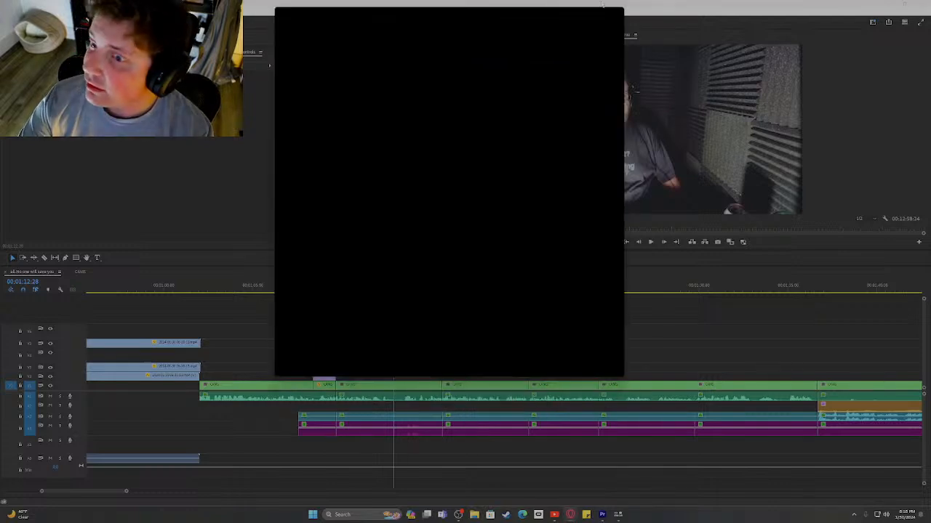
pyautogui.moveTo(507, 13); pyautogui.dragTo(930, 23)
pyautogui.click(615, 21)
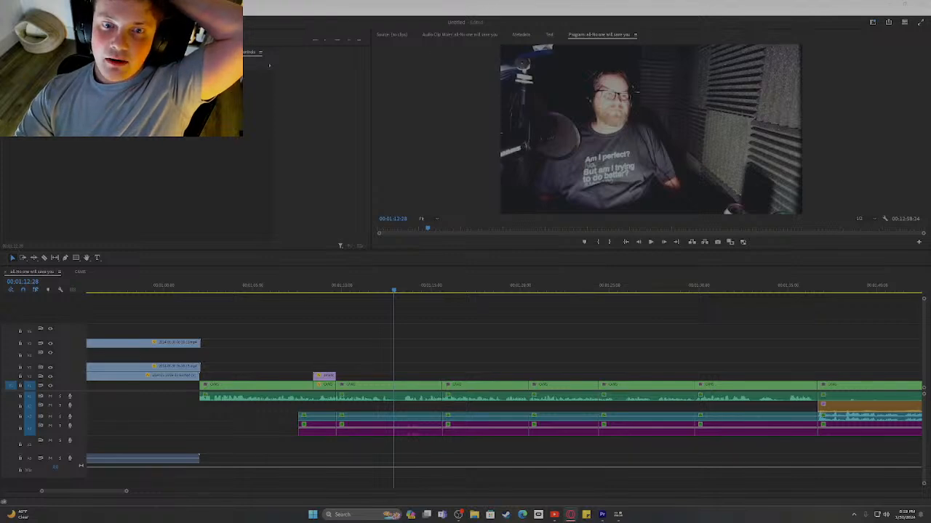
# - Browse to the folder holding the Untitled project and place the bearded man's photo above the camera clip at 00:01:12:28, with its end shortened
pyautogui.moveTo(153, 47); pyautogui.dragTo(153, 207)
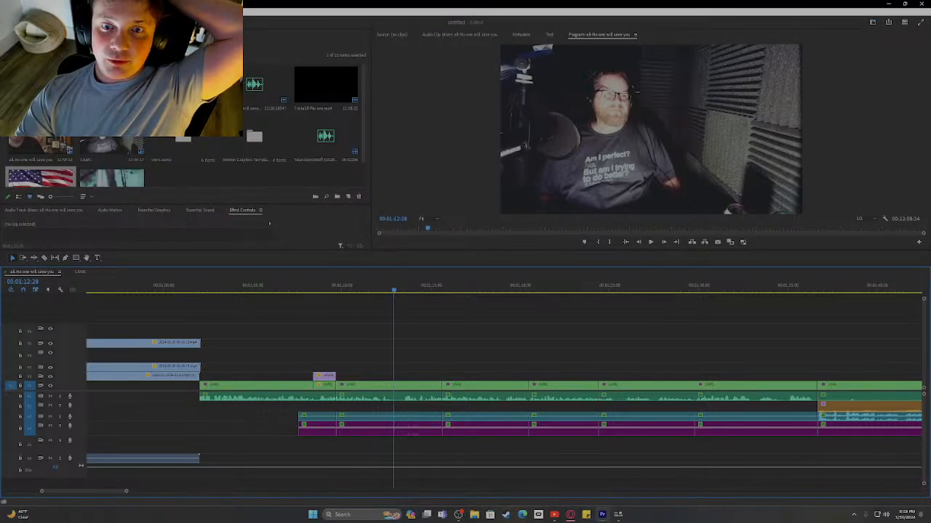
pyautogui.click(80, 35)
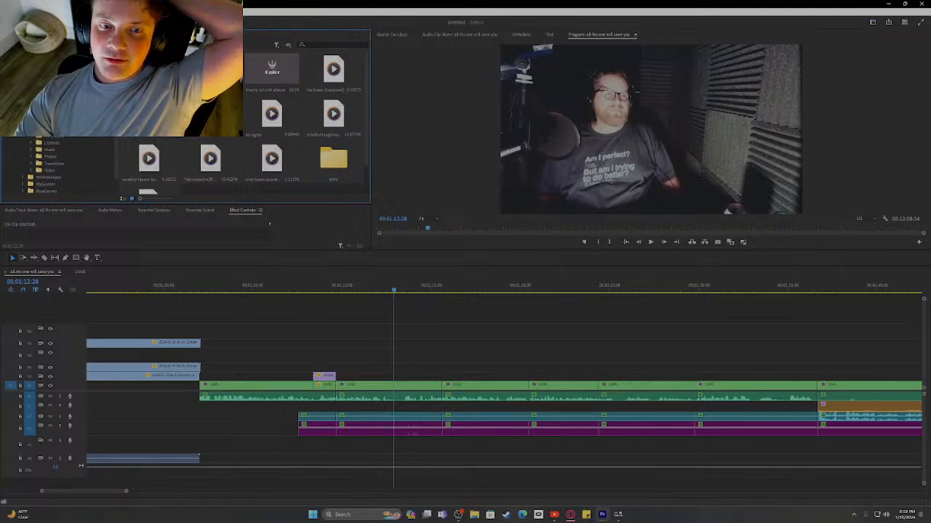
pyautogui.scroll(2, 58, 167)
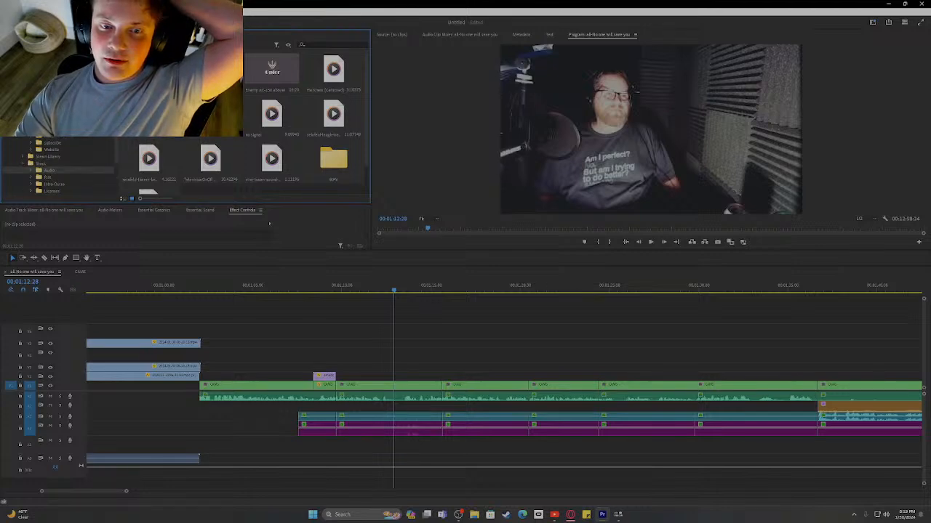
pyautogui.scroll(2, 58, 167)
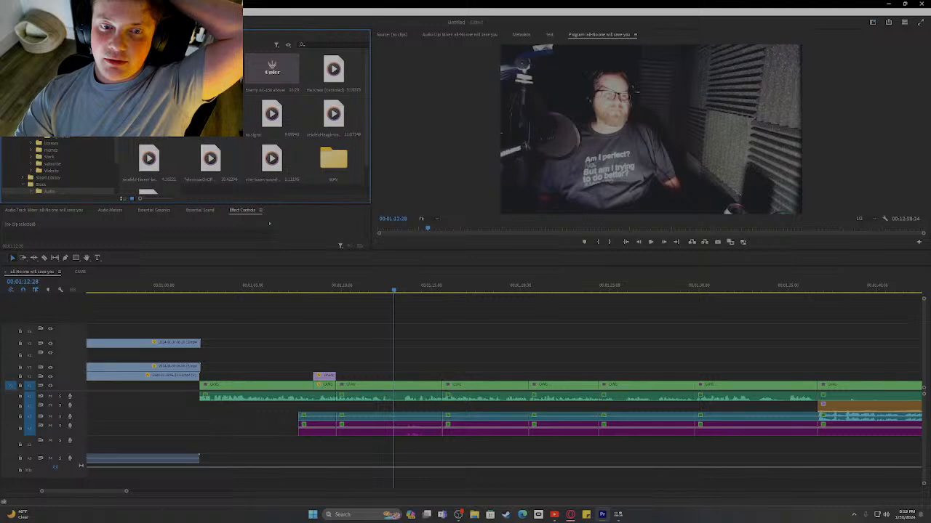
pyautogui.scroll(5, 58, 167)
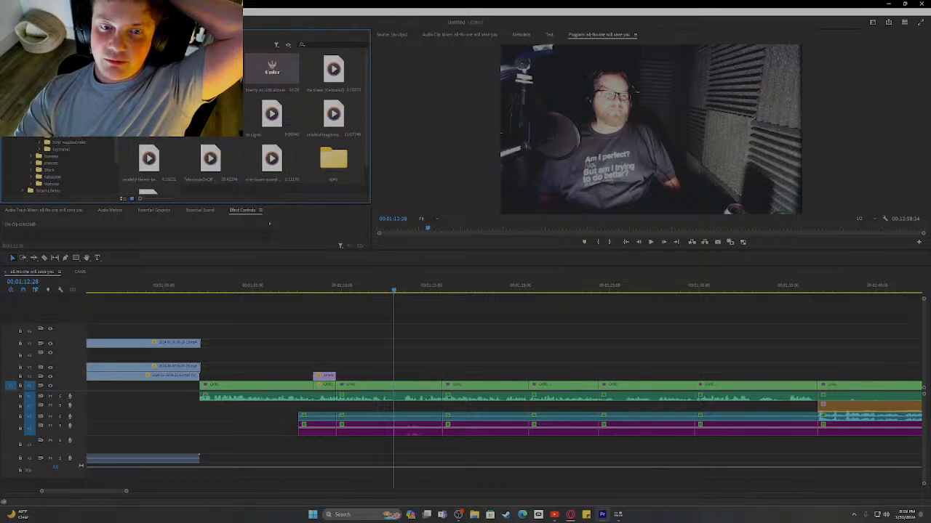
pyautogui.scroll(-1, 59, 167)
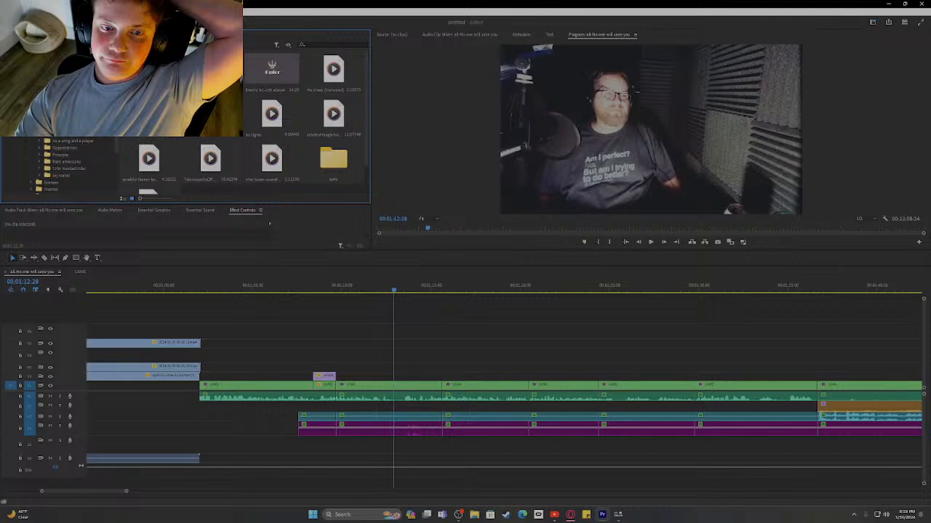
pyautogui.scroll(4, 88, 145)
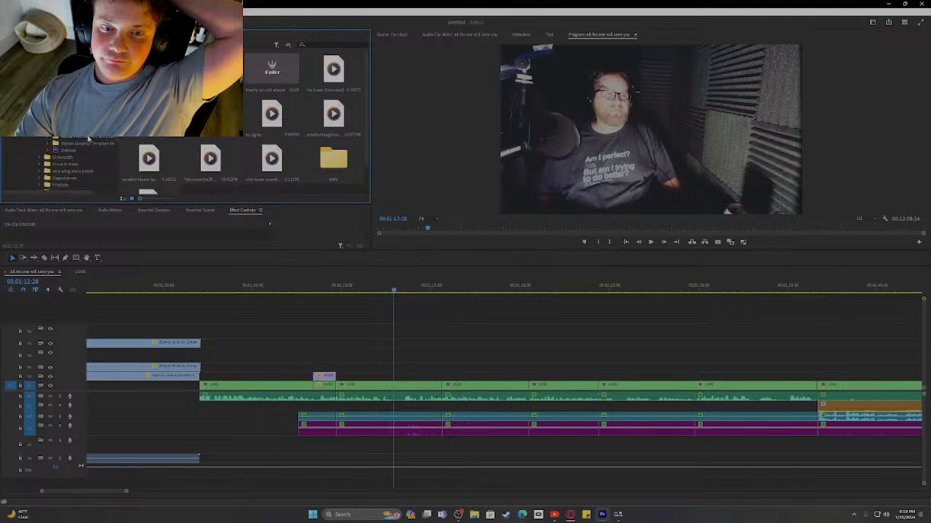
pyautogui.click(64, 123)
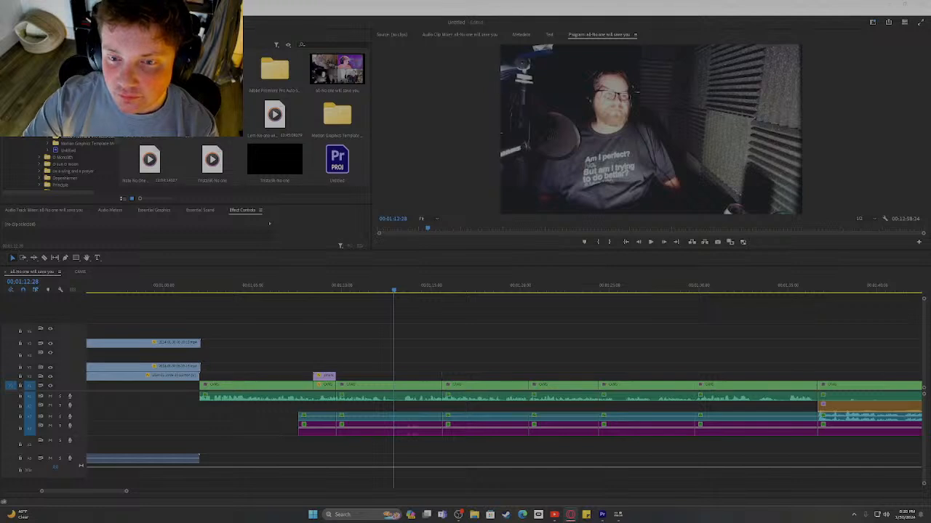
pyautogui.moveTo(211, 114); pyautogui.dragTo(427, 375)
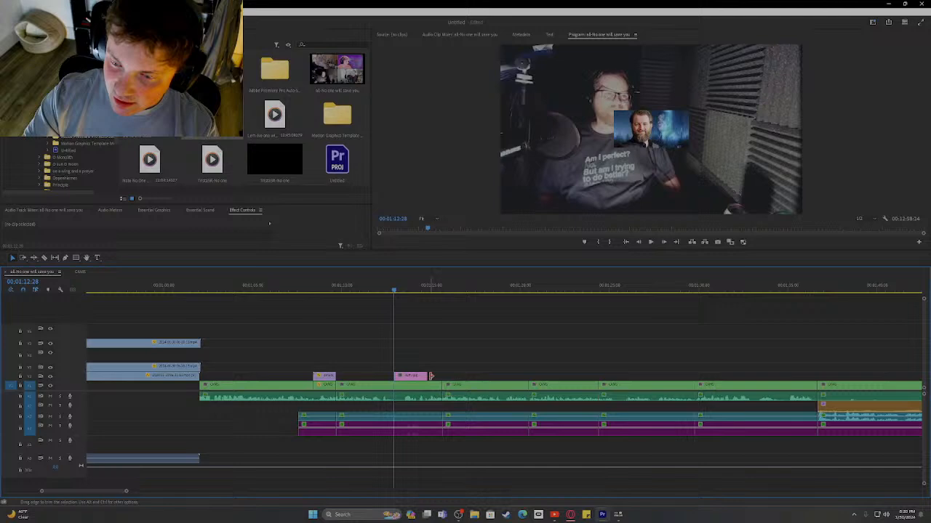
# - Enlarge the bearded man's photo to about half the frame width and position it in the frame's upper right corner, beside the speaker's head
pyautogui.click(637, 138)
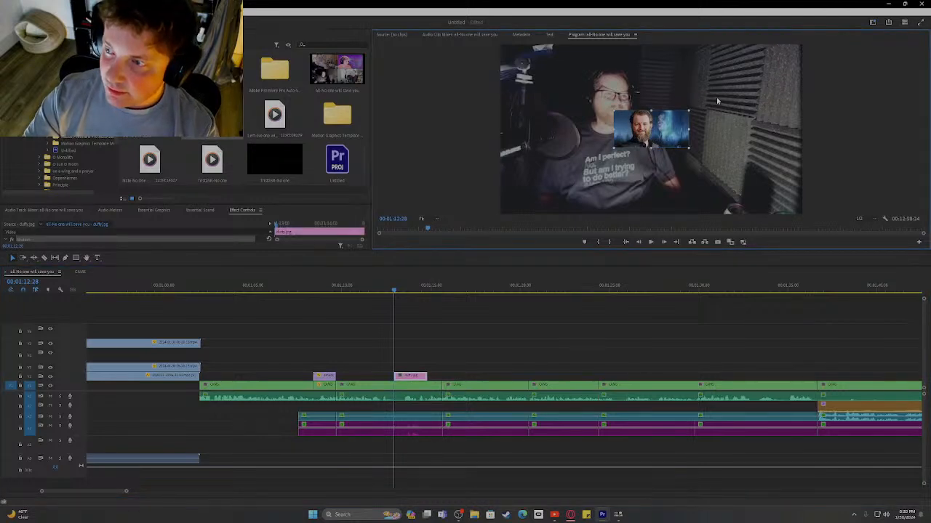
pyautogui.moveTo(697, 105); pyautogui.dragTo(806, 146)
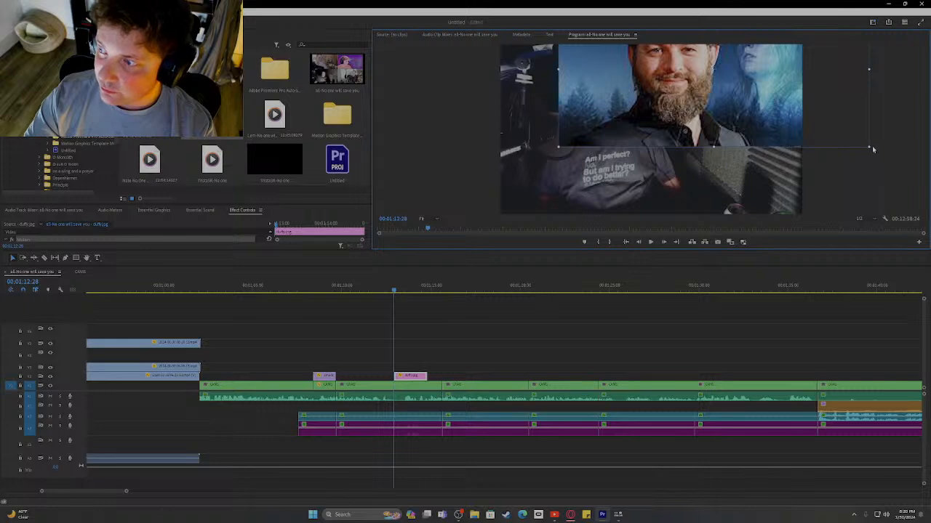
pyautogui.moveTo(867, 148); pyautogui.dragTo(747, 107)
pyautogui.moveTo(701, 86)
pyautogui.mouseDown()
pyautogui.moveTo(720, 115)
pyautogui.moveTo(705, 101)
pyautogui.mouseUp()
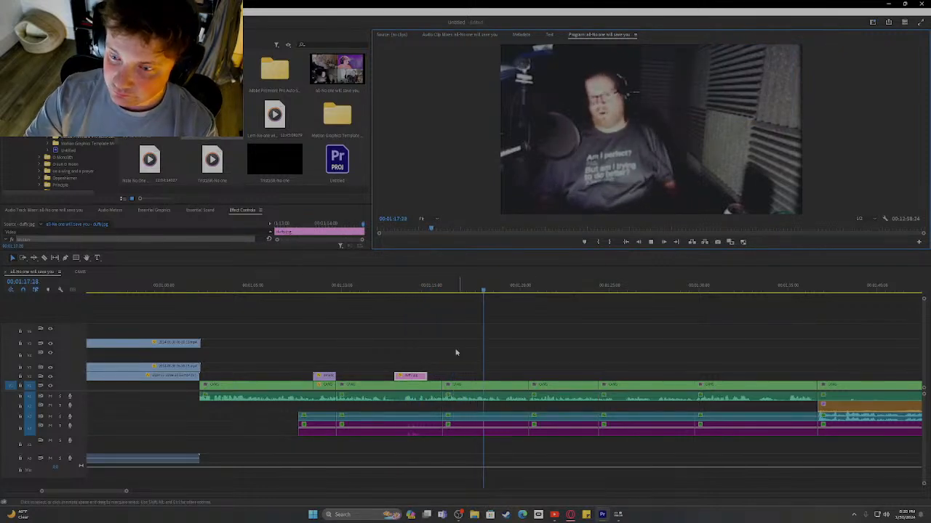
pyautogui.press('space')
pyautogui.click(405, 291)
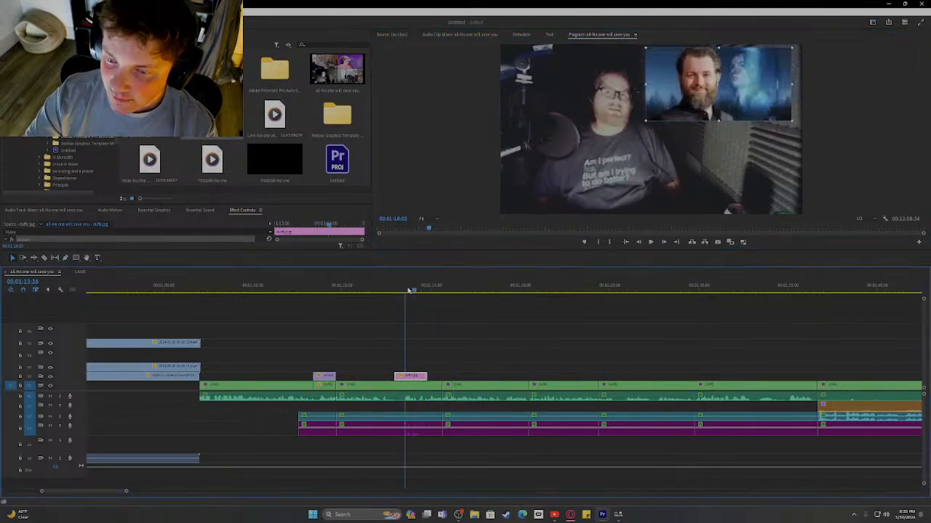
pyautogui.click(695, 95)
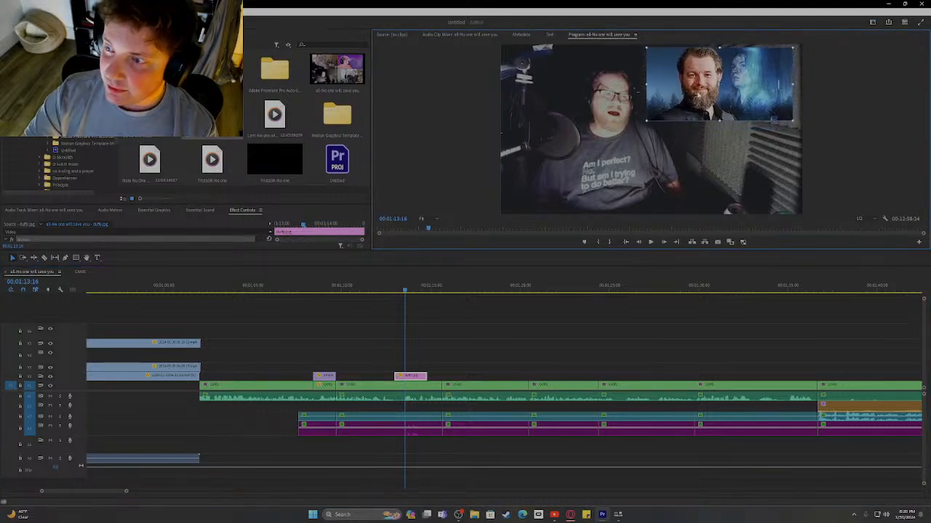
pyautogui.moveTo(695, 94); pyautogui.dragTo(697, 96)
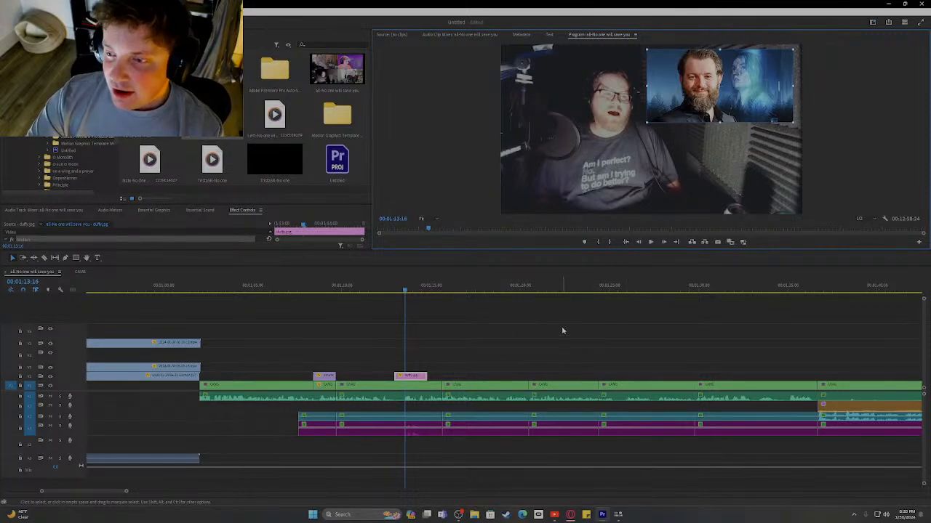
pyautogui.moveTo(716, 89); pyautogui.dragTo(719, 88)
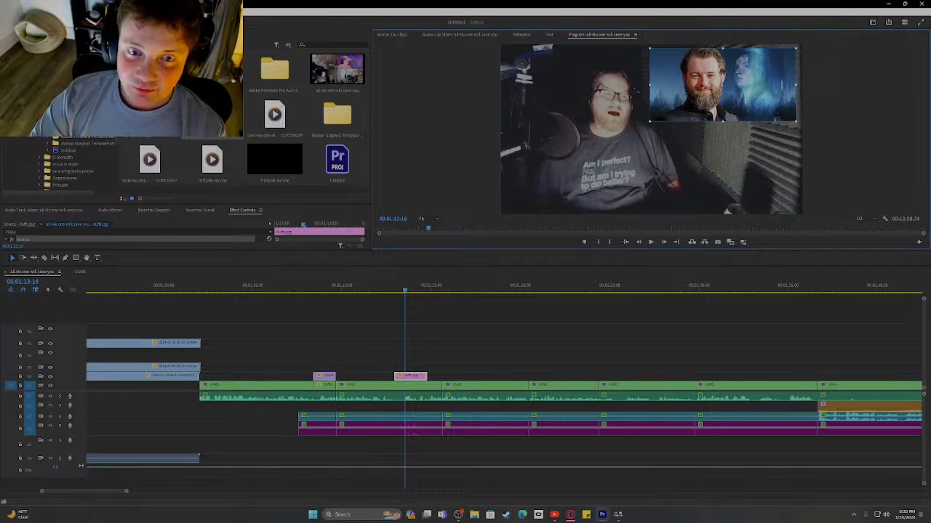
# - Browse the motion graphics templates through to the Fast Motion Transition designs
pyautogui.click(148, 210)
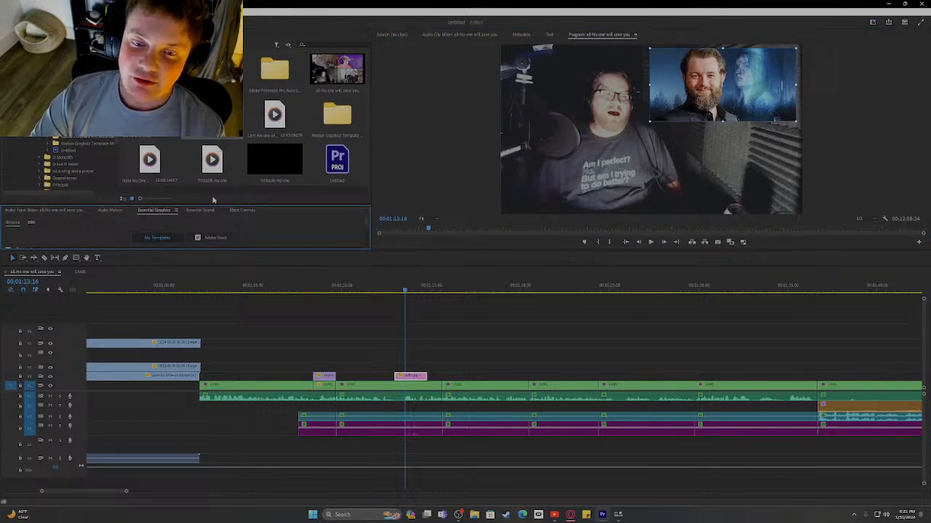
pyautogui.moveTo(205, 207); pyautogui.dragTo(204, 44)
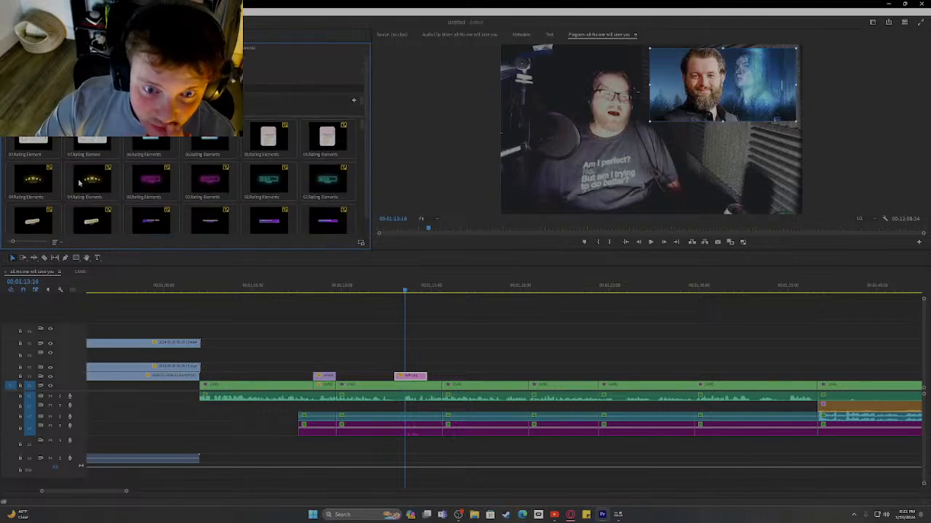
pyautogui.scroll(-5, 63, 150)
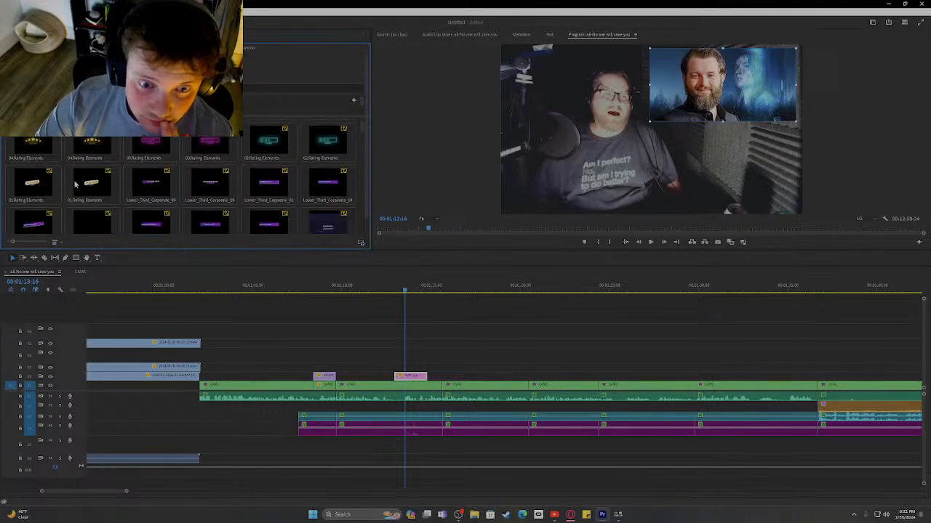
pyautogui.scroll(-4, 78, 193)
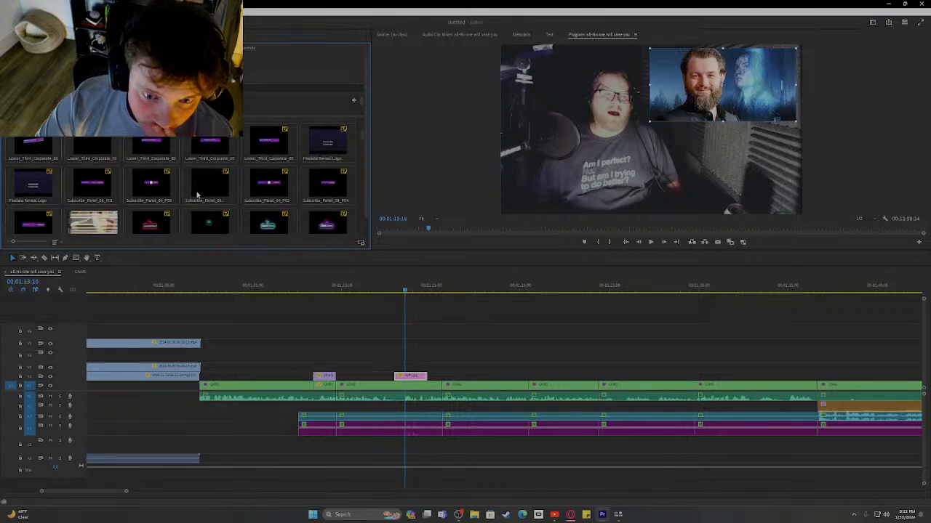
pyautogui.scroll(-5, 159, 205)
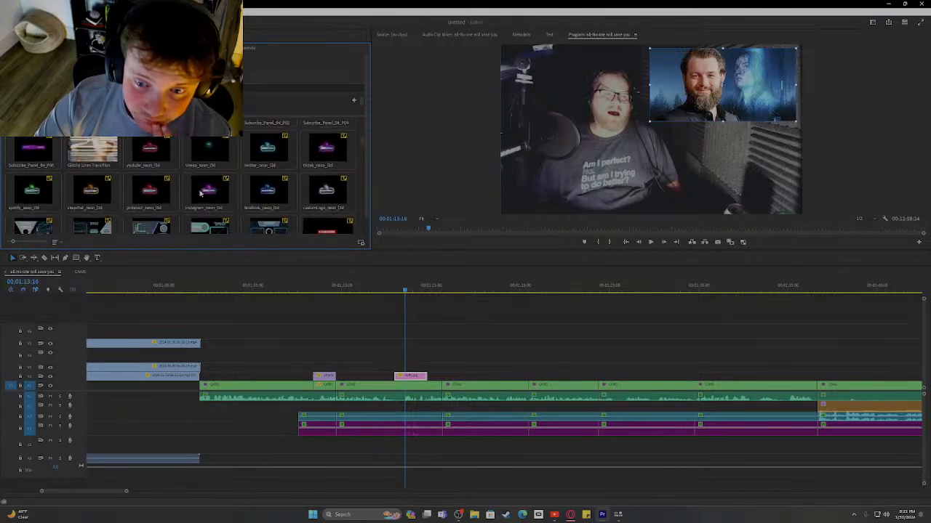
pyautogui.scroll(-2, 207, 192)
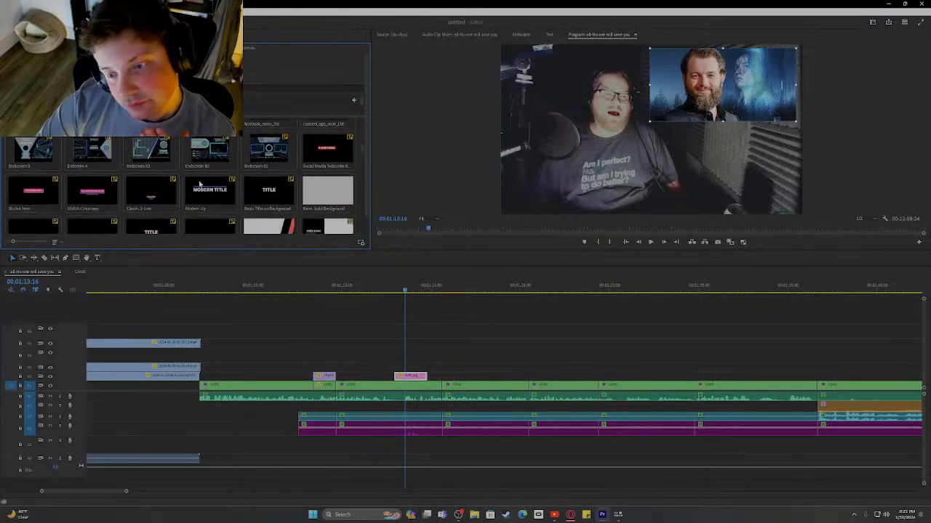
pyautogui.scroll(-2, 204, 200)
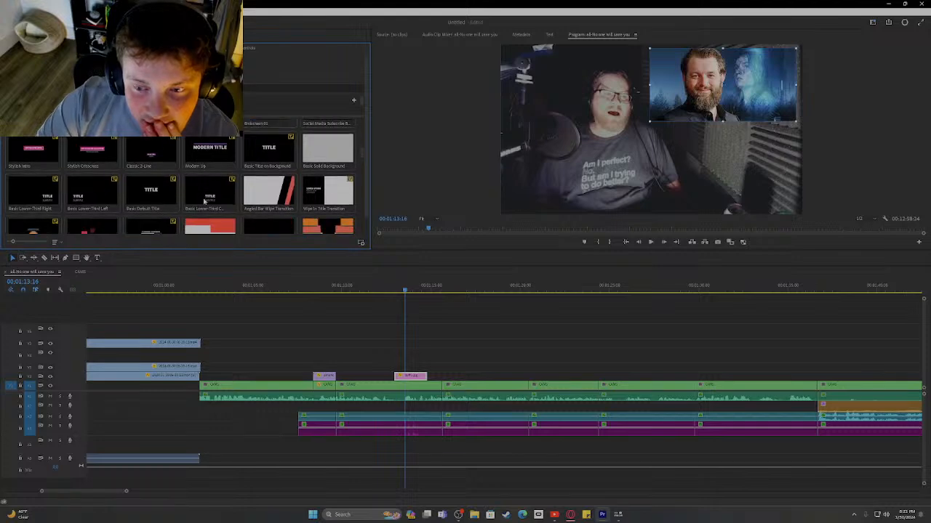
pyautogui.scroll(-4, 197, 210)
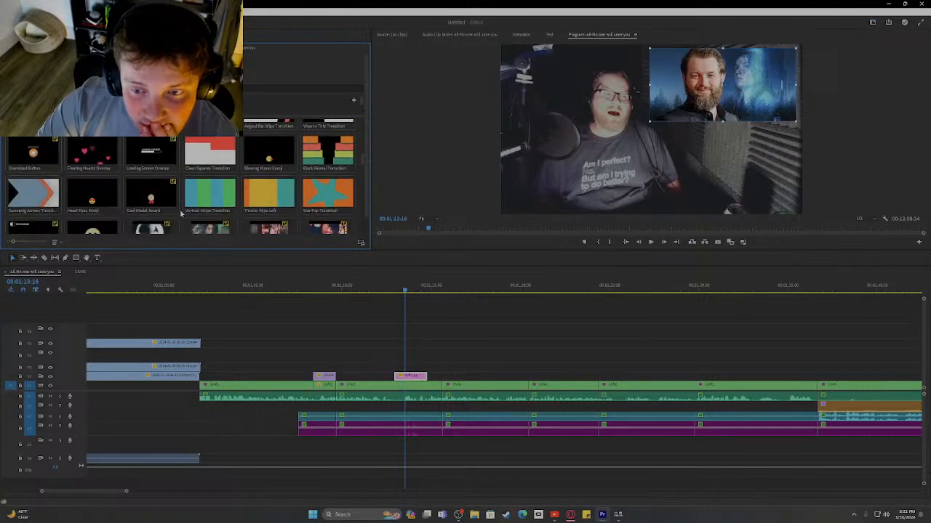
pyautogui.scroll(-1, 166, 207)
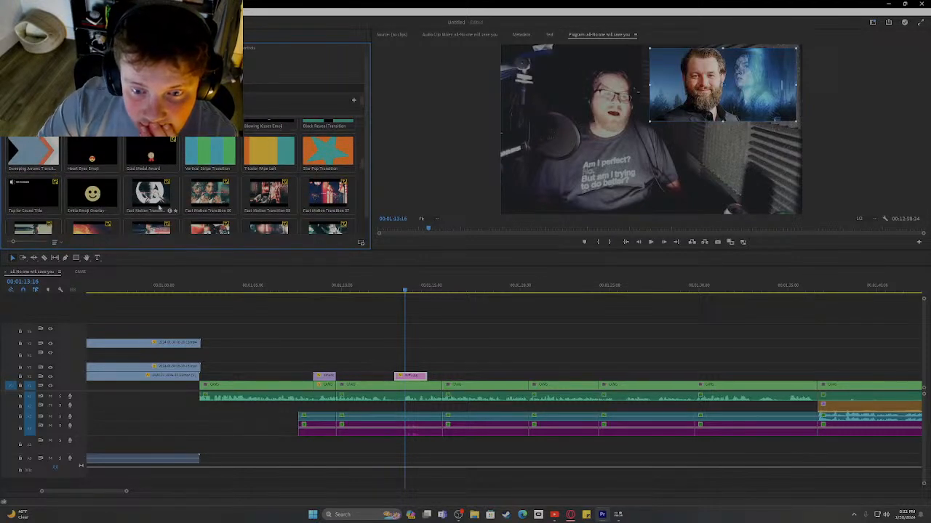
pyautogui.scroll(-1, 159, 208)
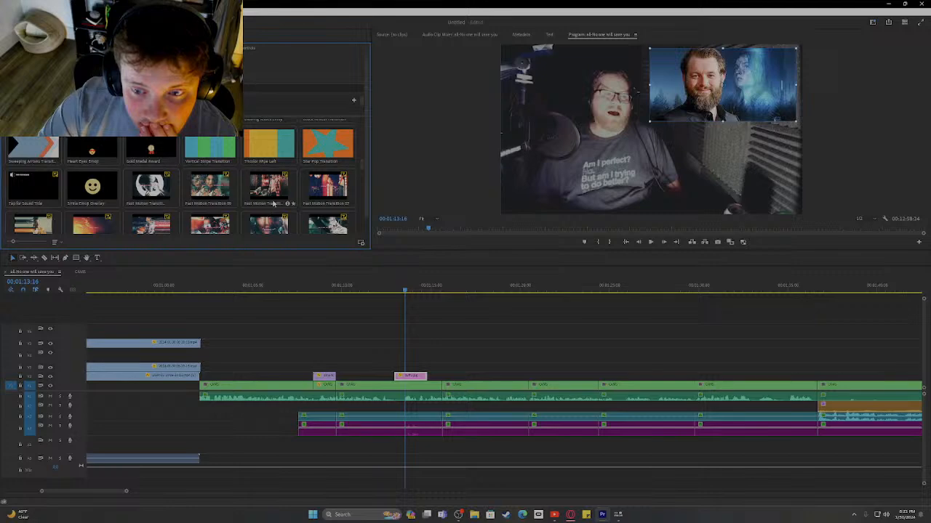
pyautogui.scroll(-2, 298, 207)
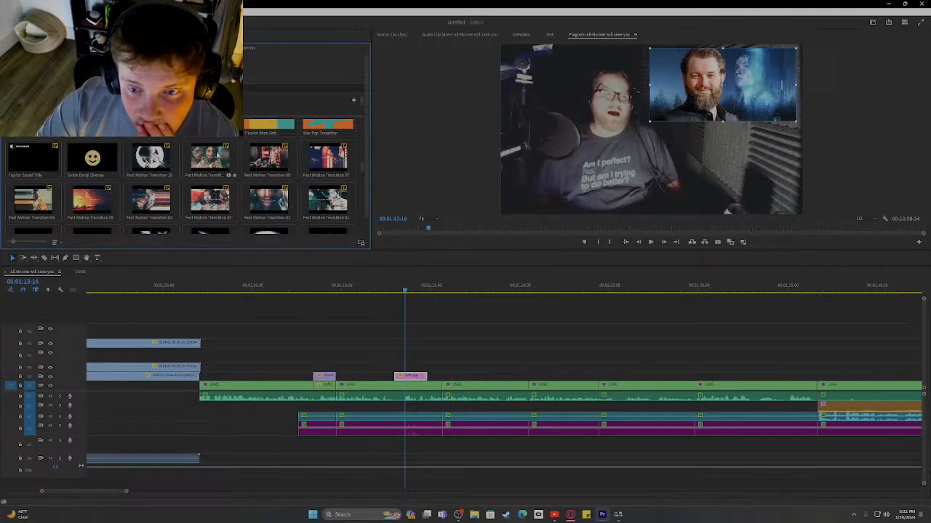
# - Place the Fast Motion Transition 09 template above the camera clips, starting at the cut after the photo clip
pyautogui.moveTo(424, 312); pyautogui.dragTo(405, 356)
pyautogui.rightClick(209, 146)
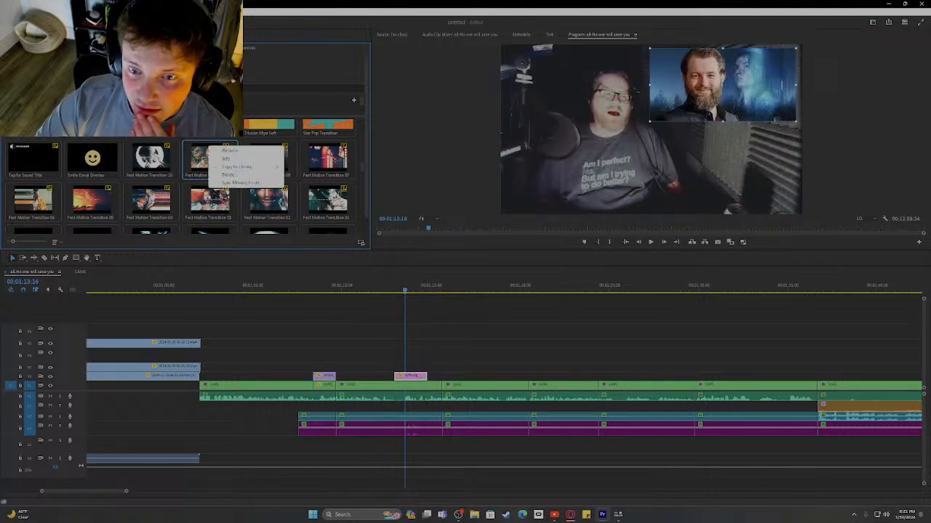
pyautogui.click(186, 154)
pyautogui.moveTo(193, 158); pyautogui.dragTo(445, 375)
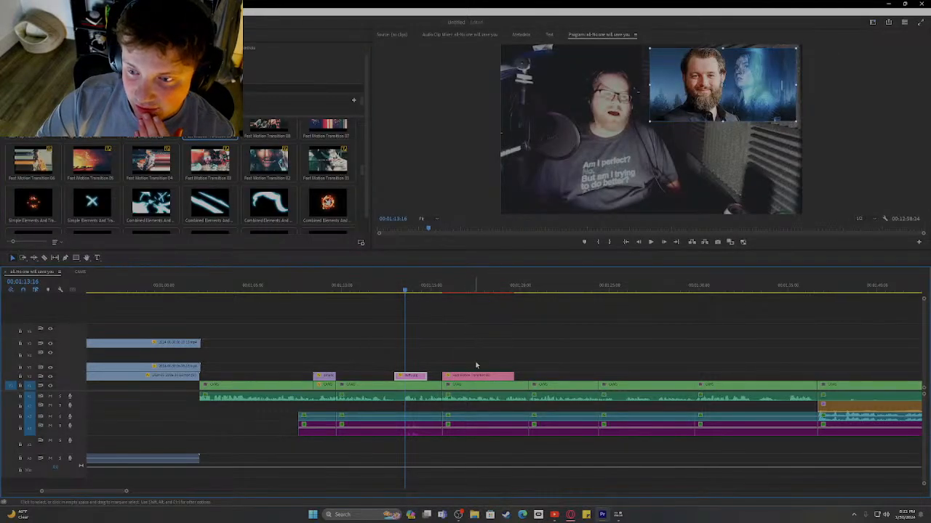
# - Replace the placeholder image in the Fast Motion Transition clip with the bearded man's photo from the project folder
pyautogui.moveTo(415, 379); pyautogui.dragTo(413, 381)
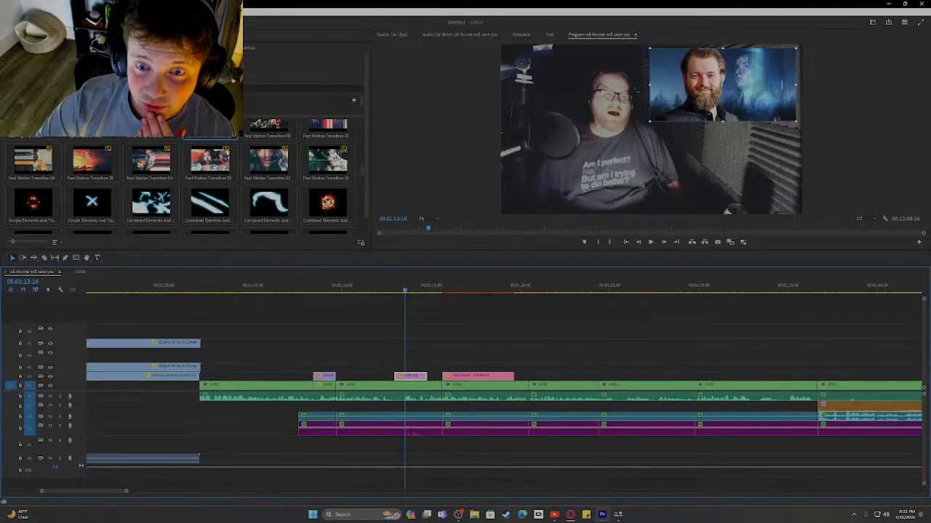
pyautogui.scroll(3, 218, 193)
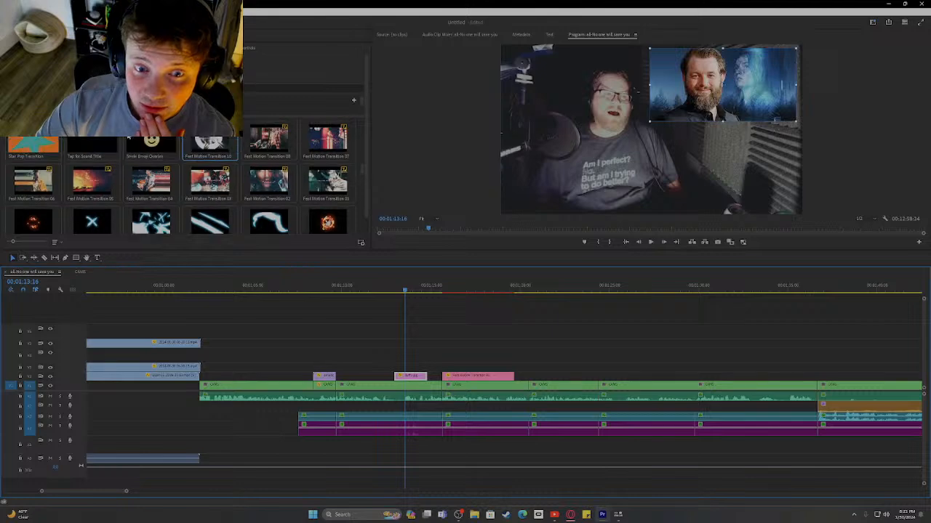
pyautogui.click(158, 48)
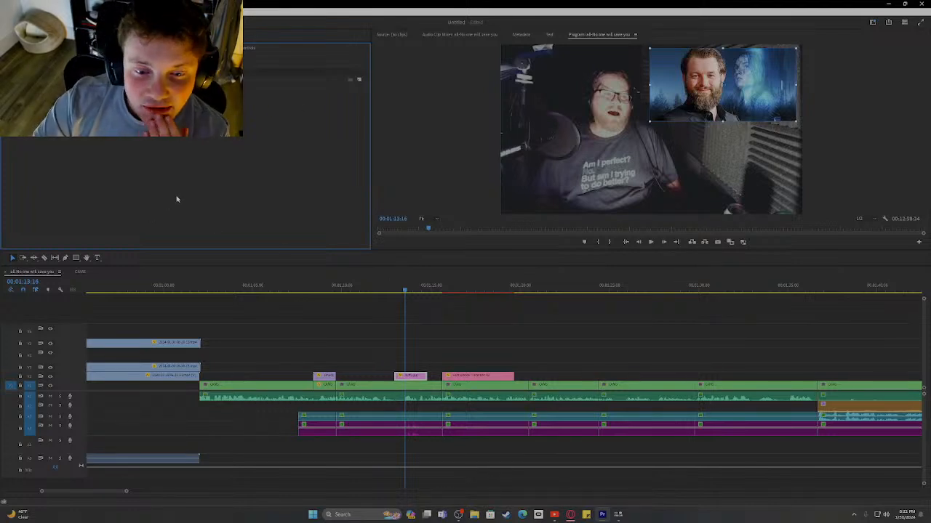
pyautogui.click(473, 377)
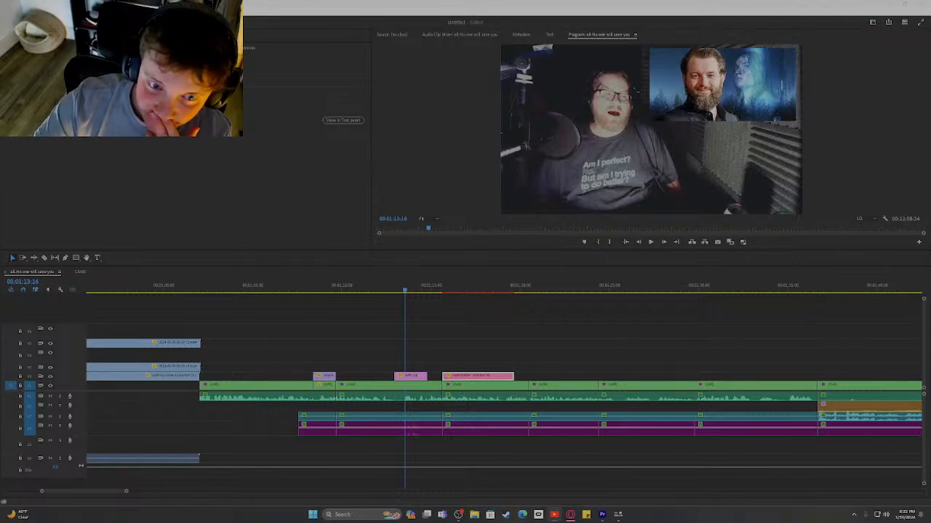
pyautogui.click(182, 109)
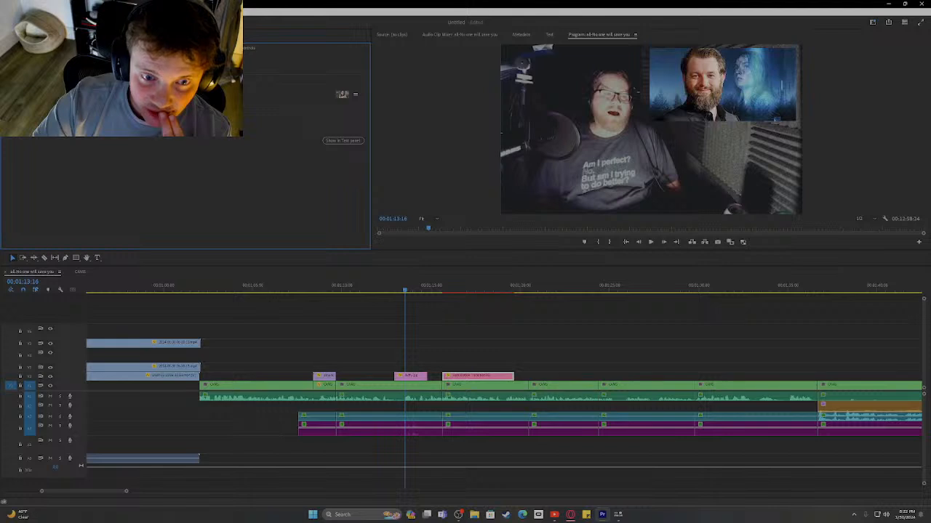
pyautogui.click(8, 95)
pyautogui.scroll(-2, 124, 109)
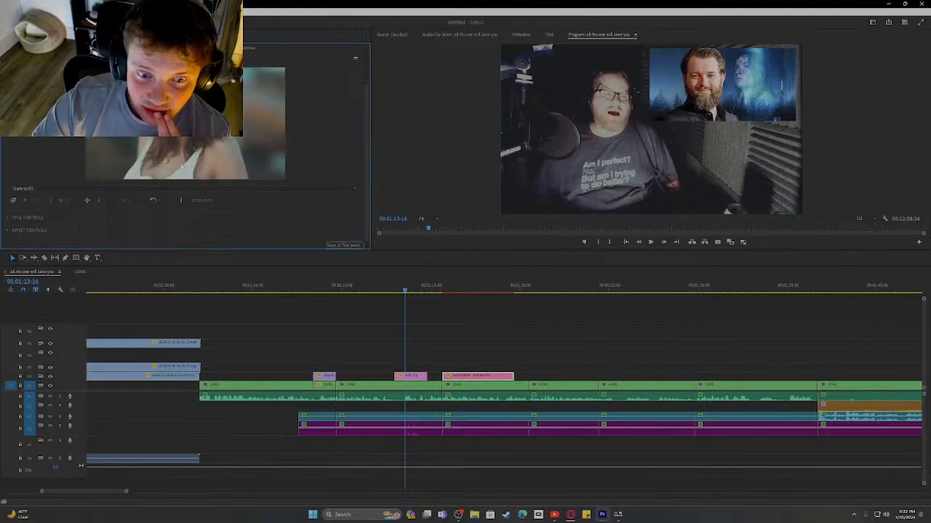
pyautogui.scroll(-1, 124, 109)
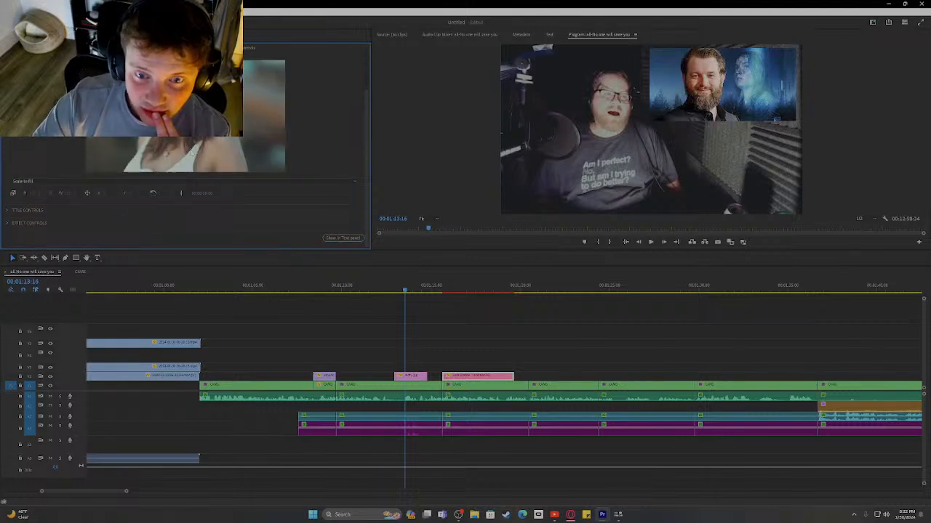
pyautogui.scroll(2, 110, 136)
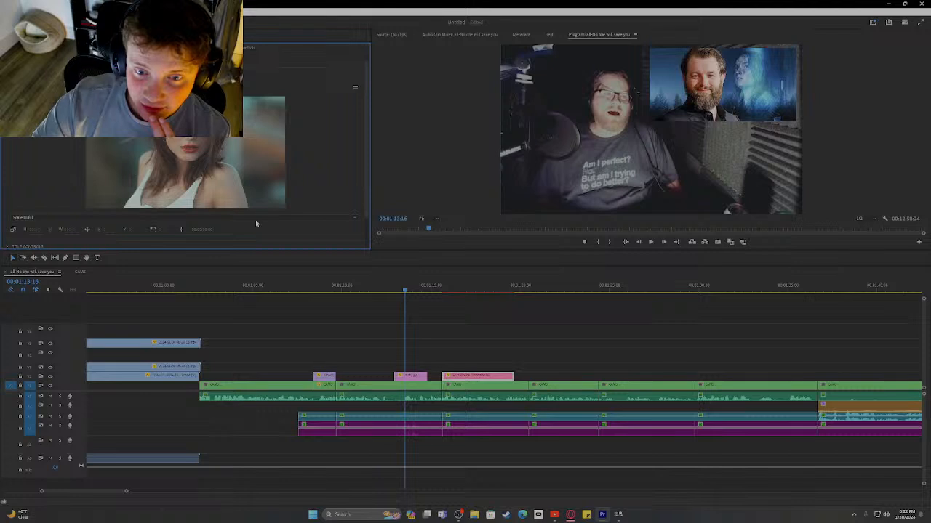
pyautogui.moveTo(254, 203); pyautogui.dragTo(400, 364)
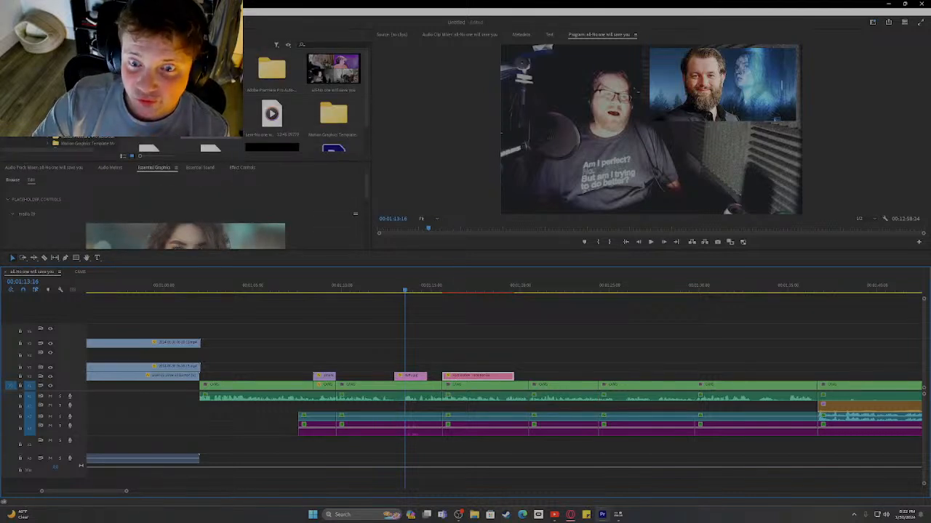
pyautogui.moveTo(138, 151); pyautogui.dragTo(194, 234)
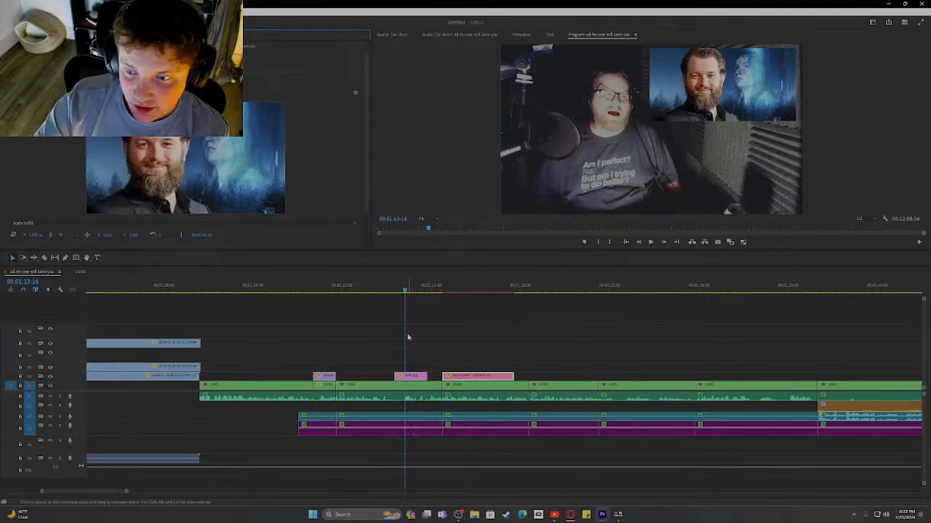
# - Delete the standalone photo clip and move the transition clip earlier so it ends at the following camera cut
pyautogui.click(419, 379)
pyautogui.press('Delete')
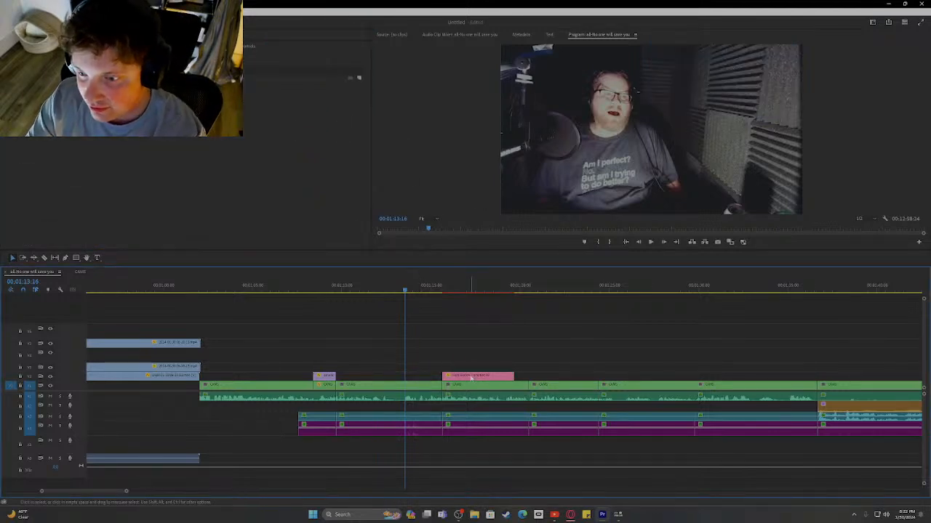
pyautogui.moveTo(470, 378); pyautogui.dragTo(402, 380)
# - Play the transition clip from 00:01:11:13 and inspect its title frame at 00:01:12:21
pyautogui.moveTo(405, 291); pyautogui.dragTo(368, 296)
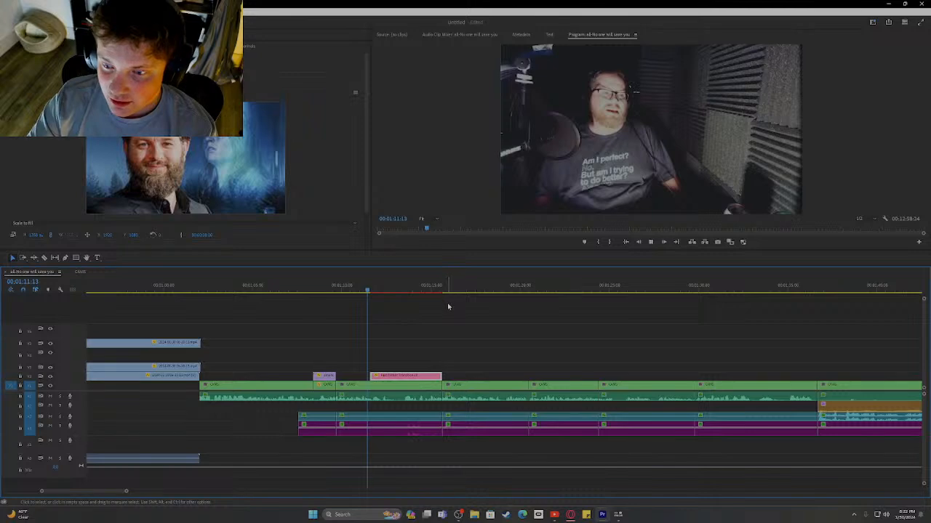
pyautogui.press('space')
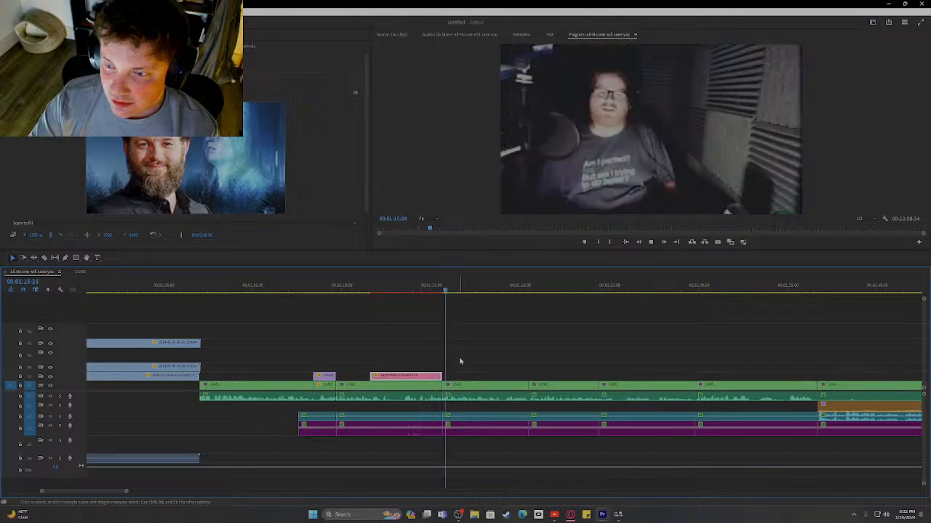
pyautogui.press('space')
pyautogui.moveTo(444, 289); pyautogui.dragTo(389, 289)
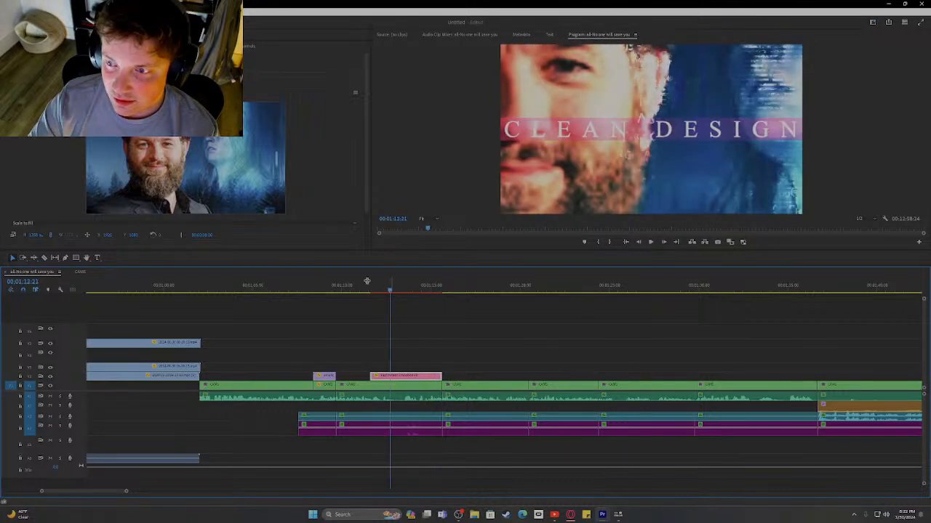
pyautogui.scroll(-2, 43, 182)
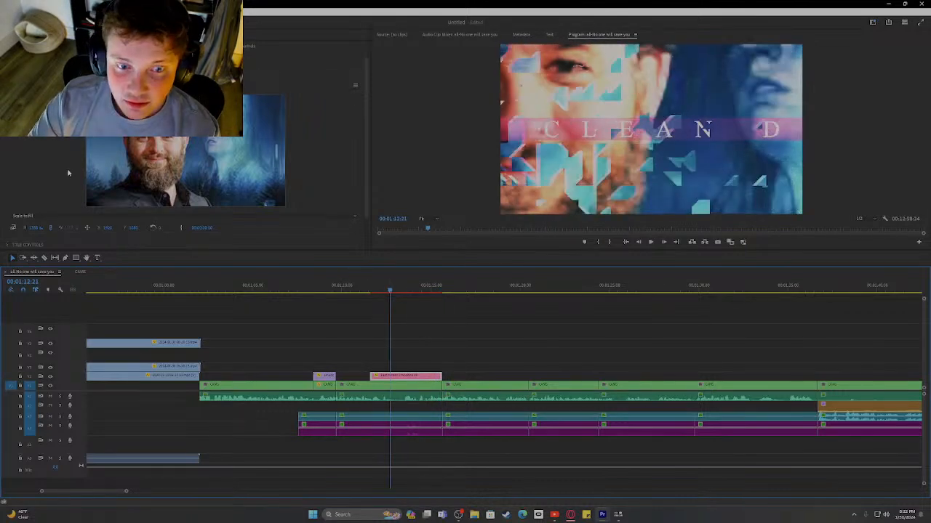
# - Clear the CLEAN DESIGN title text of the Fast Motion Transition clip and check its effect controls
pyautogui.click(6, 212)
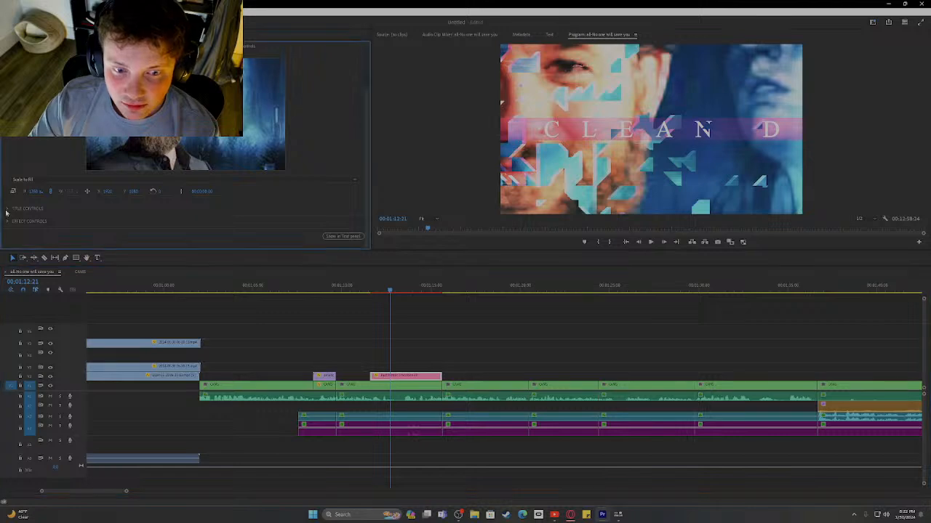
pyautogui.click(7, 211)
pyautogui.scroll(-1, 66, 221)
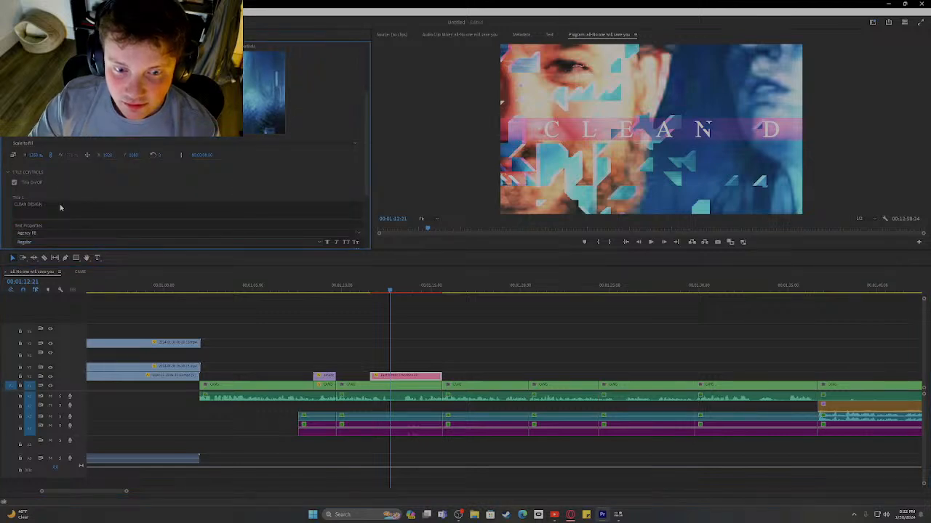
pyautogui.click(60, 208)
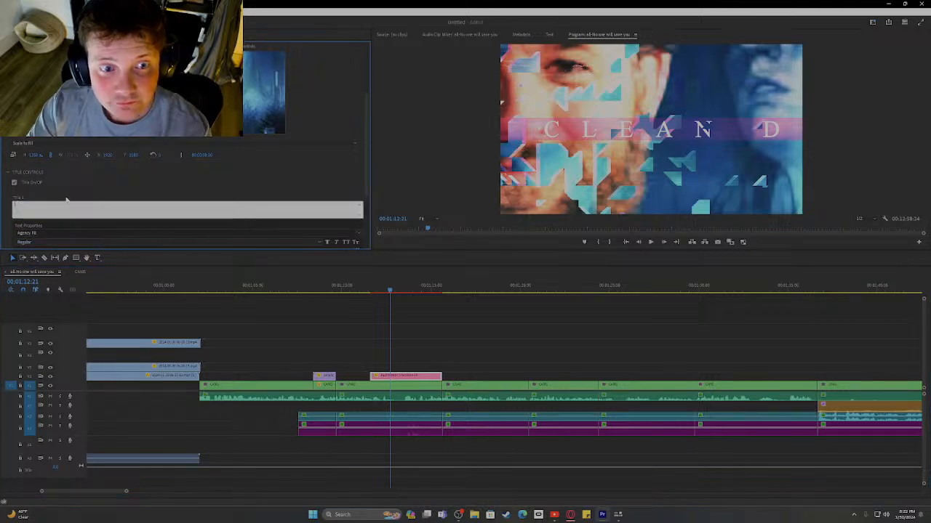
pyautogui.scroll(-3, 72, 200)
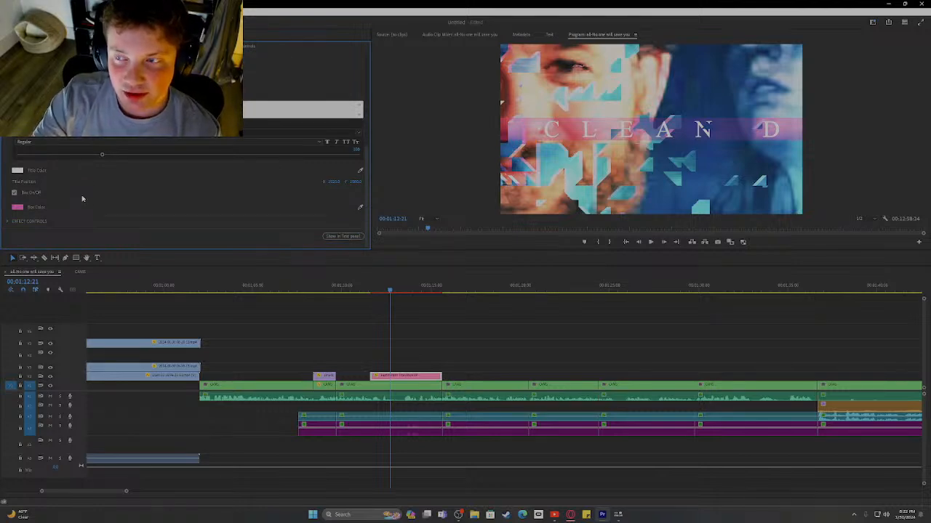
pyautogui.click(8, 222)
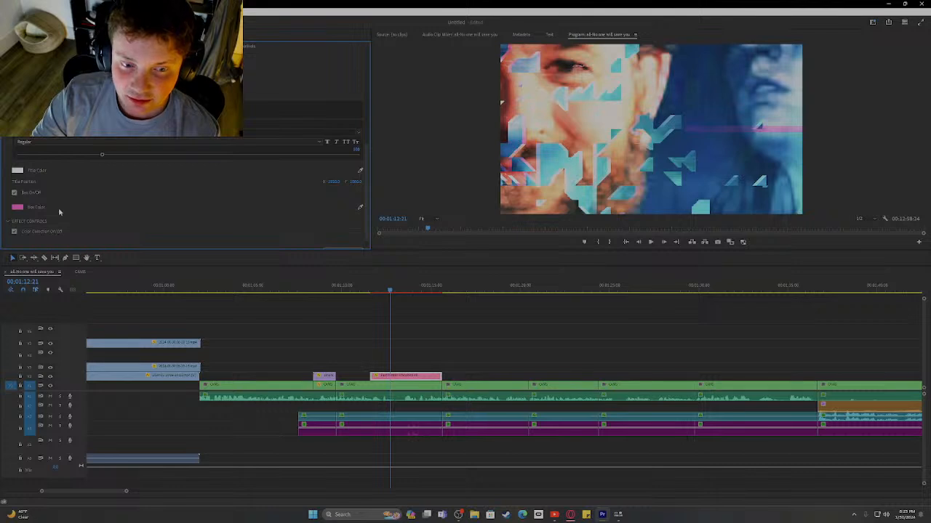
pyautogui.scroll(-8, 62, 210)
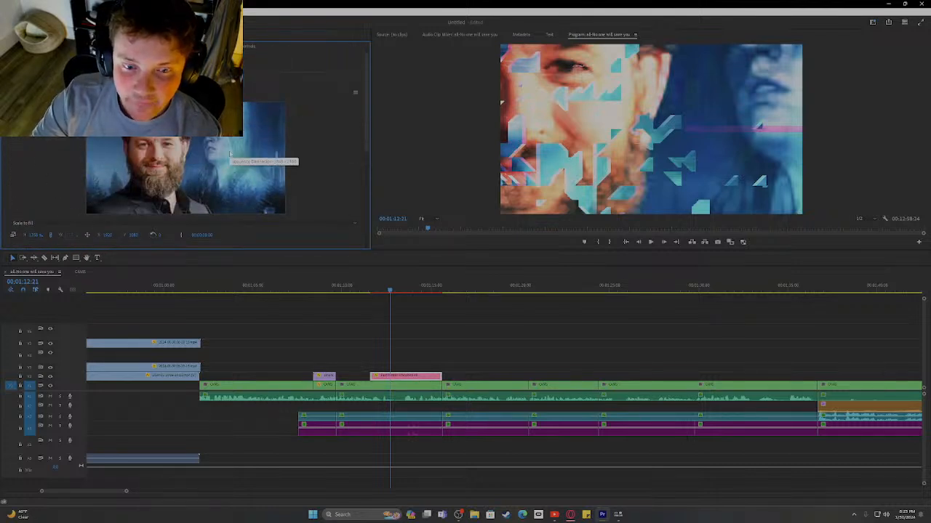
pyautogui.hscroll(3, 432, 306)
pyautogui.hscroll(-3, 400, 385)
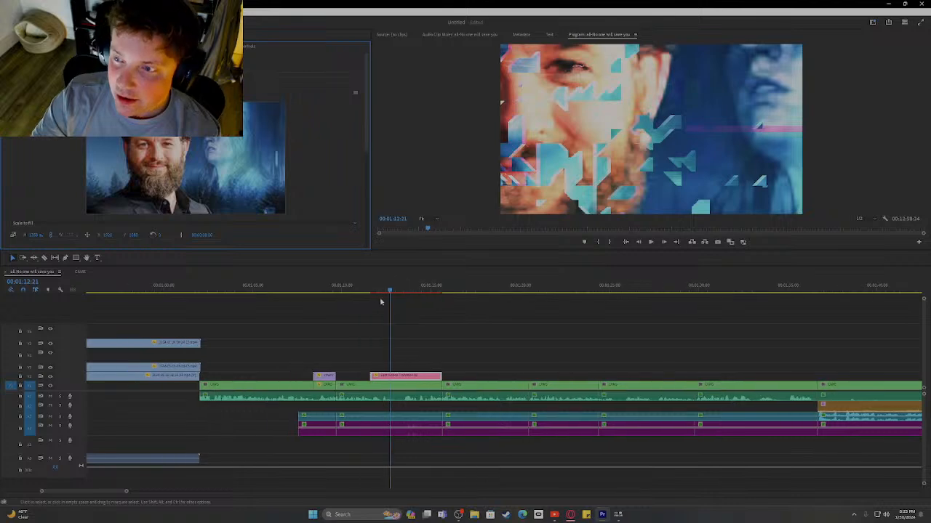
# - Scale down the transition graphic at 00:01:13:14 and position it in the upper-right area of the frame, beside the speaker's head
pyautogui.moveTo(389, 288)
pyautogui.mouseDown()
pyautogui.moveTo(373, 289)
pyautogui.moveTo(417, 287)
pyautogui.moveTo(403, 287)
pyautogui.mouseUp()
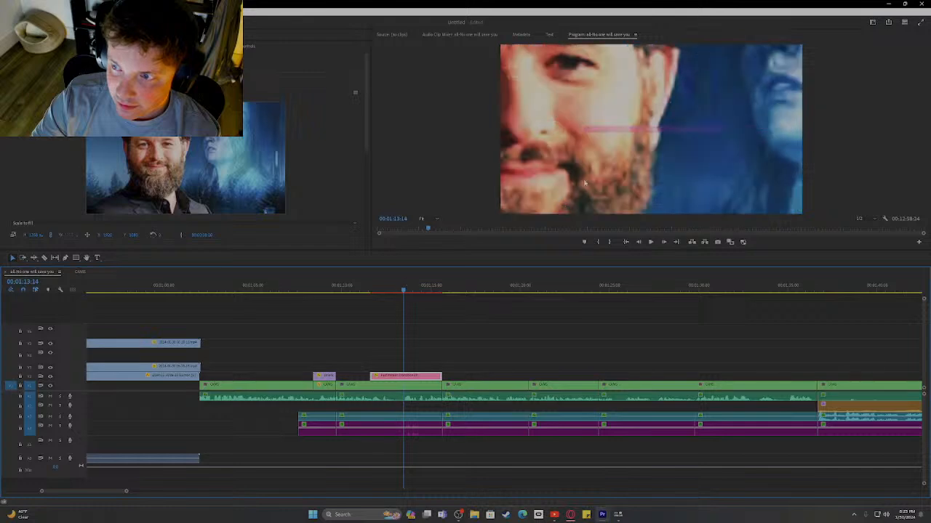
pyautogui.click(582, 173)
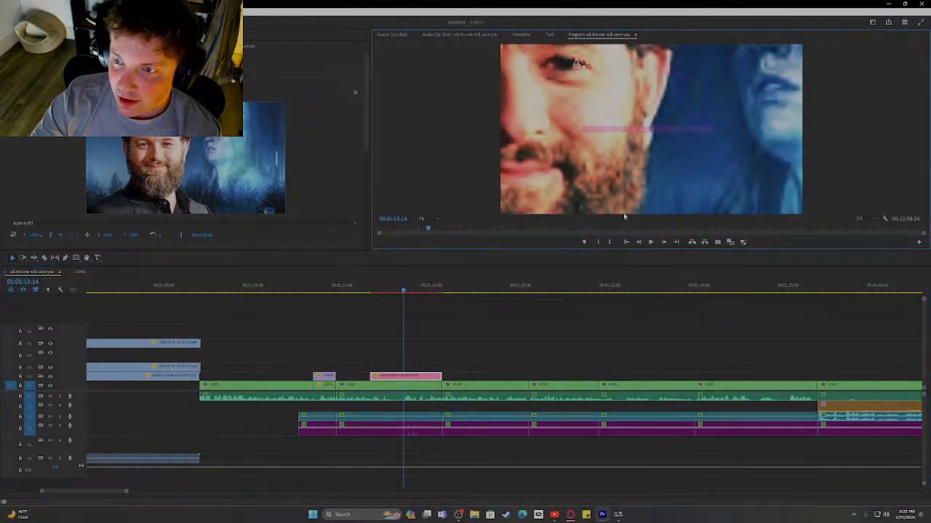
pyautogui.moveTo(586, 86); pyautogui.dragTo(791, 187)
pyautogui.moveTo(708, 181); pyautogui.dragTo(586, 147)
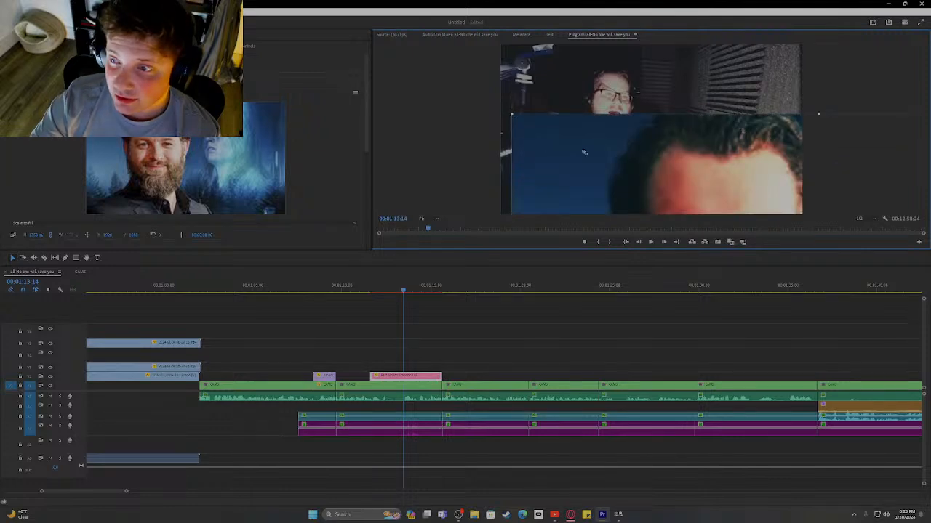
pyautogui.moveTo(720, 203); pyautogui.dragTo(543, 77)
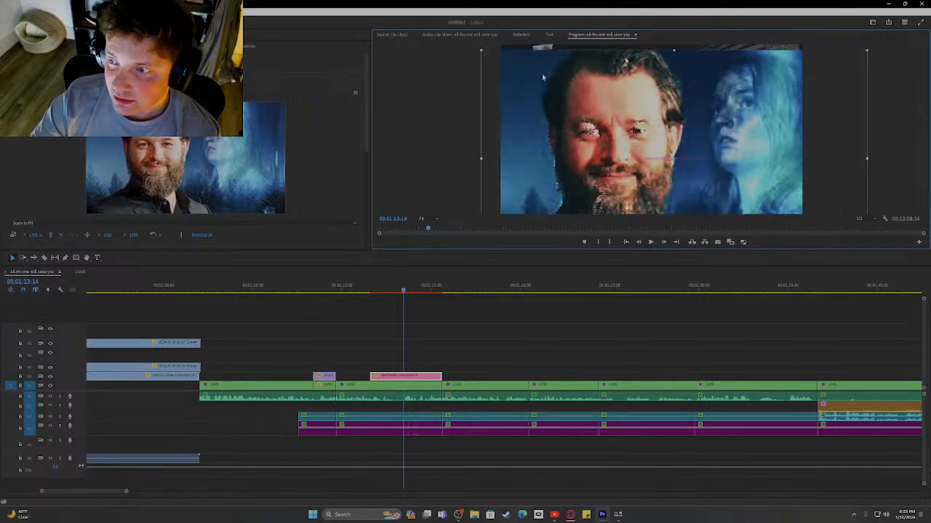
pyautogui.moveTo(564, 108); pyautogui.dragTo(647, 167)
pyautogui.moveTo(687, 138); pyautogui.dragTo(735, 64)
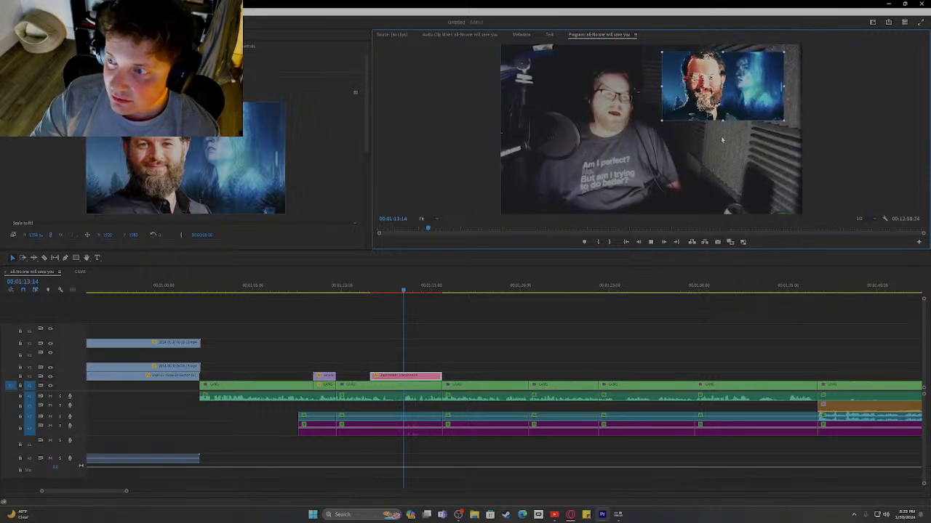
# - Play the resized transition graphic from its start and check its frame at 00:01:14:18
pyautogui.press('space')
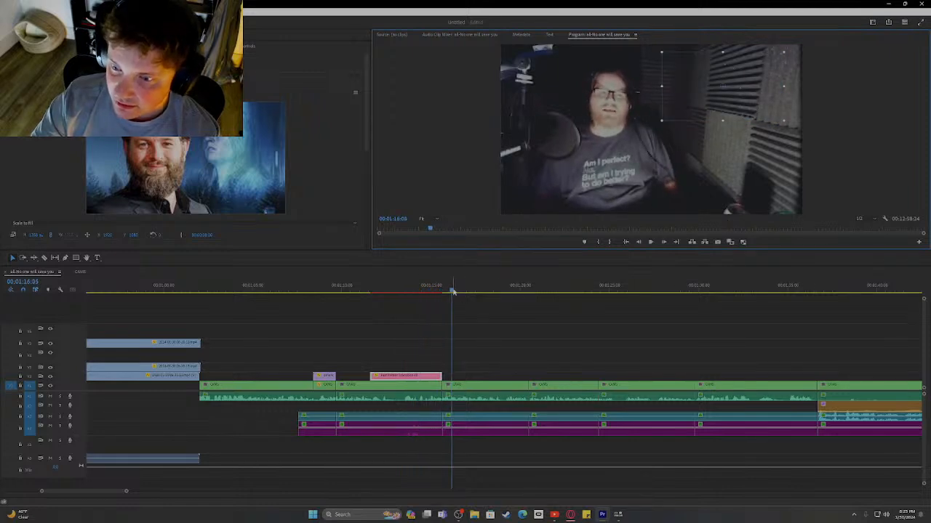
pyautogui.click(373, 292)
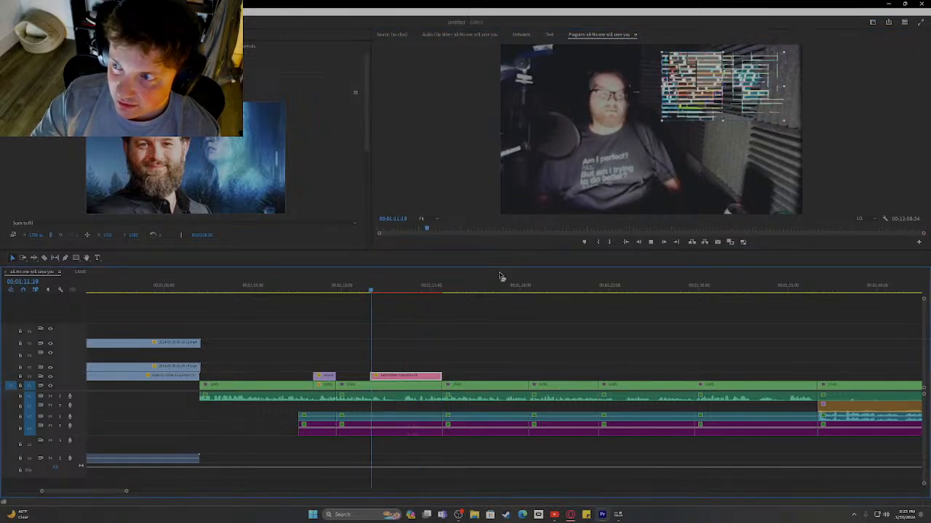
pyautogui.press('space')
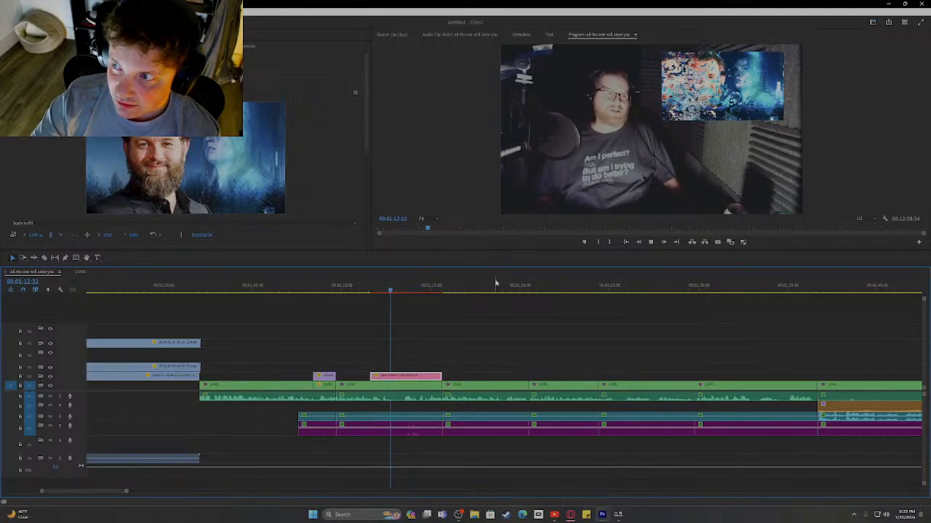
pyautogui.press('space')
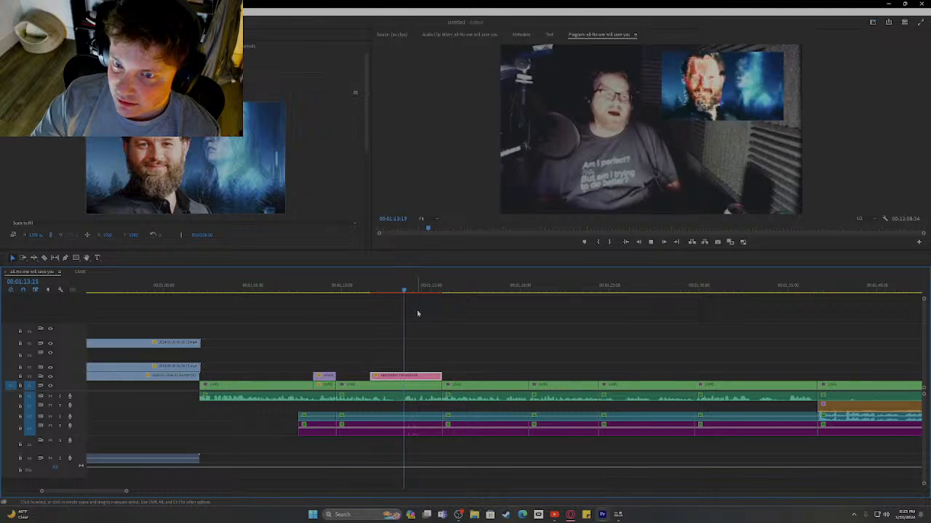
pyautogui.press('space')
pyautogui.moveTo(409, 291); pyautogui.dragTo(425, 291)
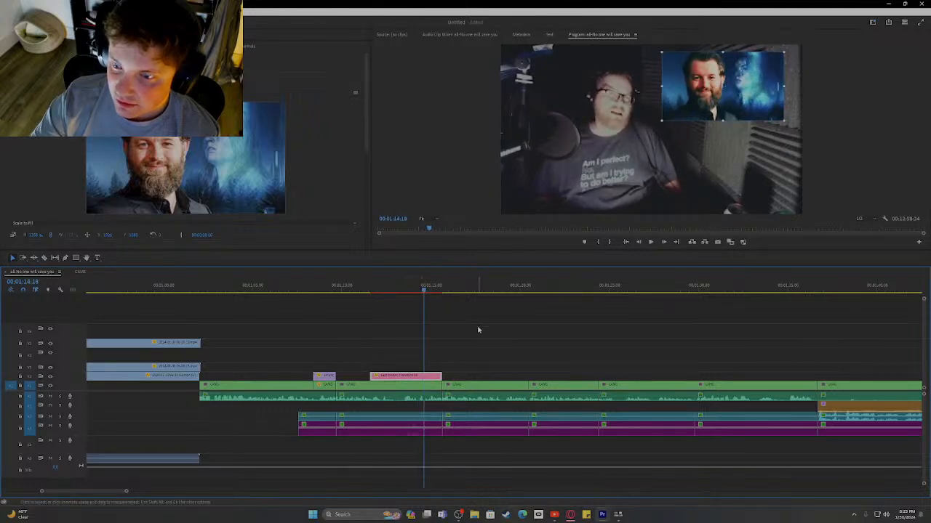
# - Shorten the transition clip's duration to about 2 seconds with Speed/Duration
pyautogui.rightClick(397, 380)
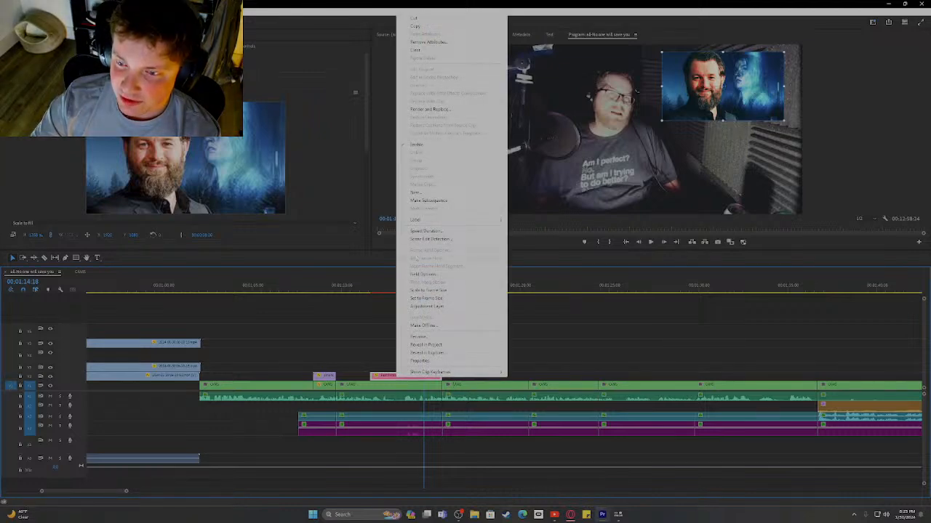
pyautogui.click(420, 231)
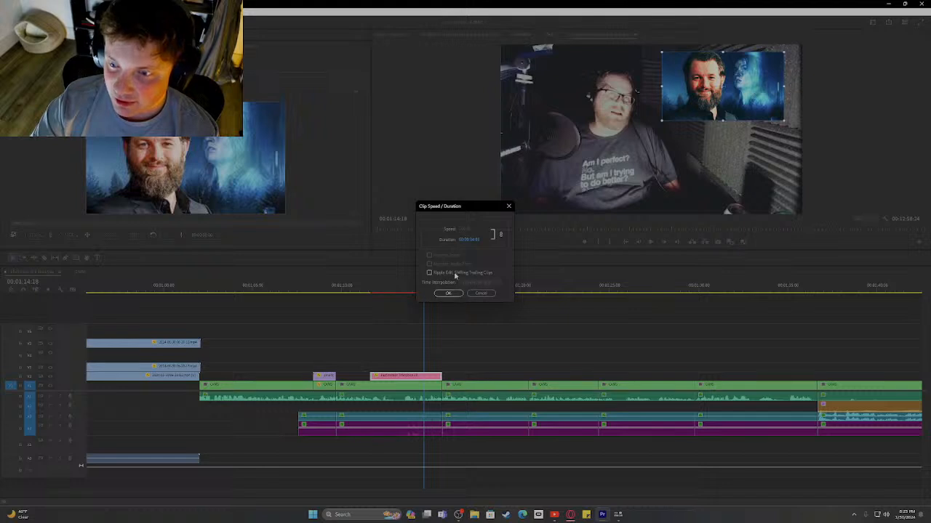
pyautogui.click(477, 239)
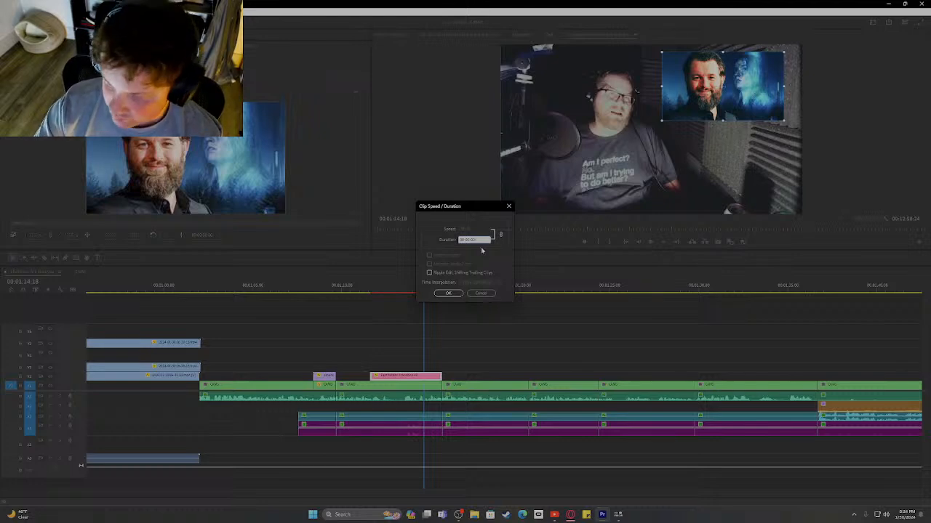
pyautogui.click(448, 293)
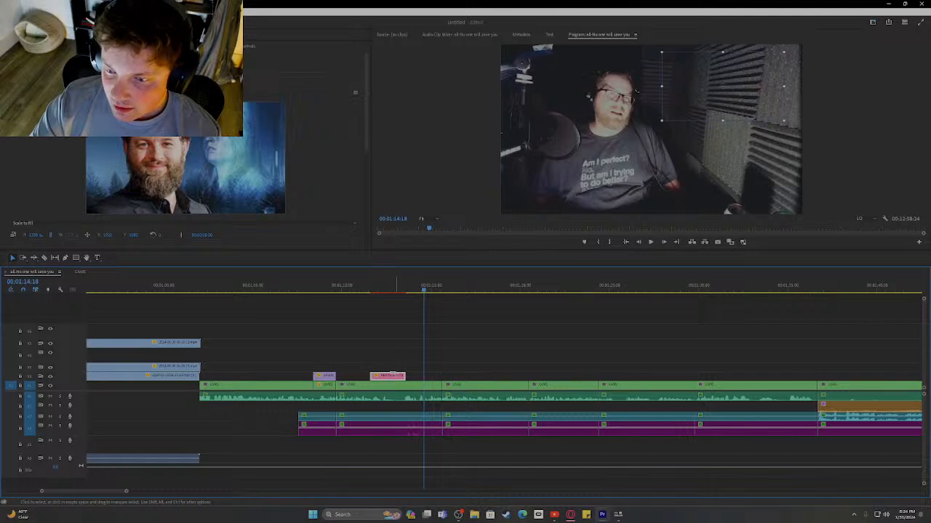
# - Play the shortened transition clip from 00:01:10:21 to check its timing
pyautogui.moveTo(428, 291); pyautogui.dragTo(355, 293)
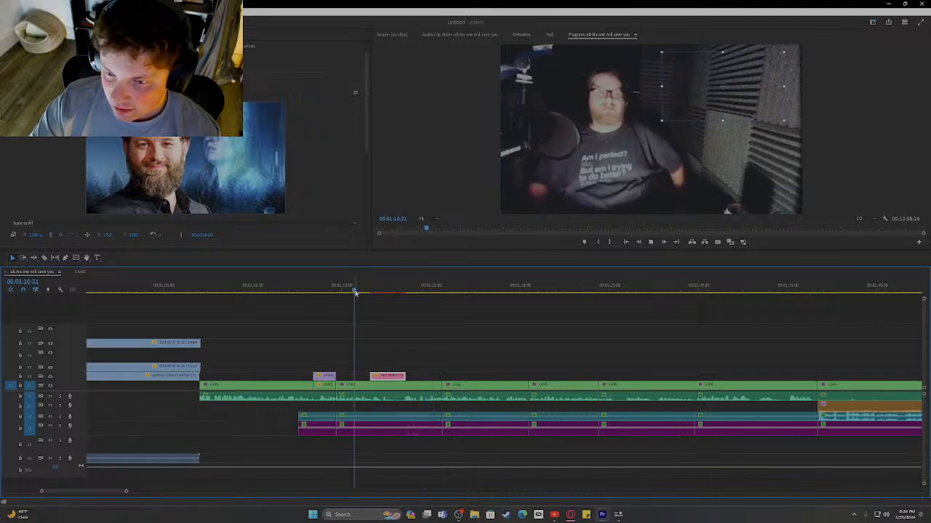
pyautogui.press('space')
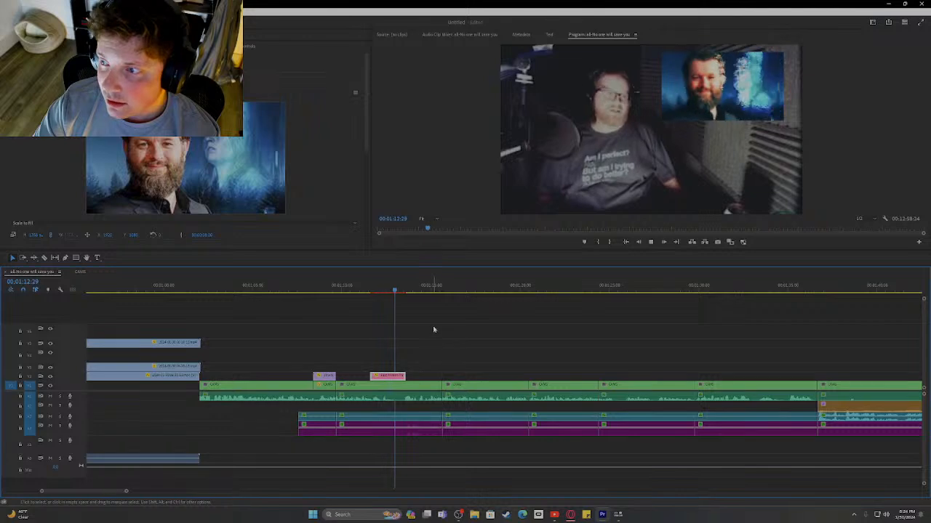
pyautogui.press('space')
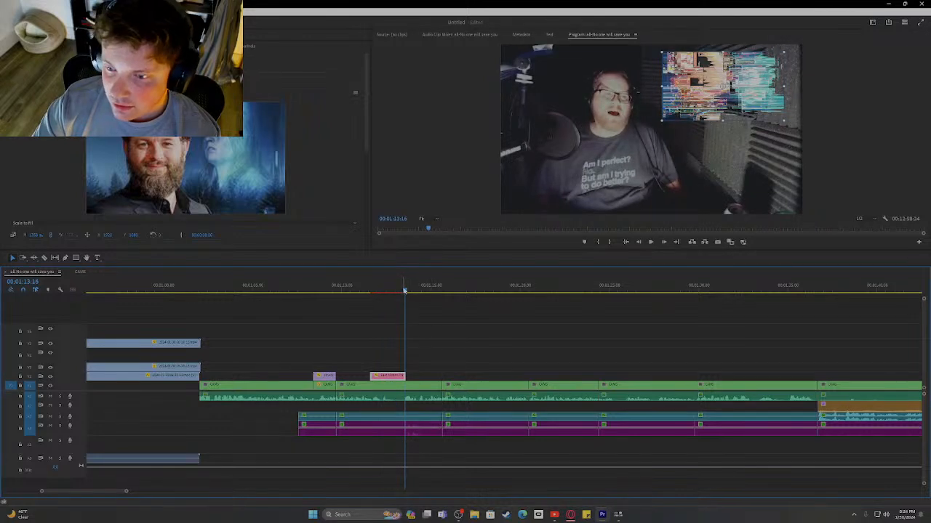
# - Split the transition clip with the Razor tool at 00:01:13:01, while the photo is fully shown
pyautogui.moveTo(404, 292)
pyautogui.mouseDown()
pyautogui.moveTo(380, 298)
pyautogui.moveTo(394, 296)
pyautogui.mouseUp()
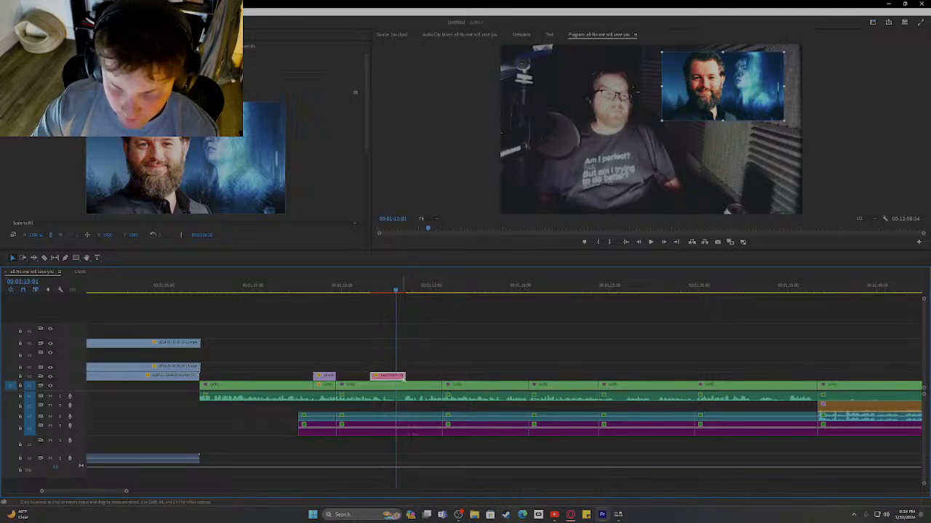
pyautogui.press('c')
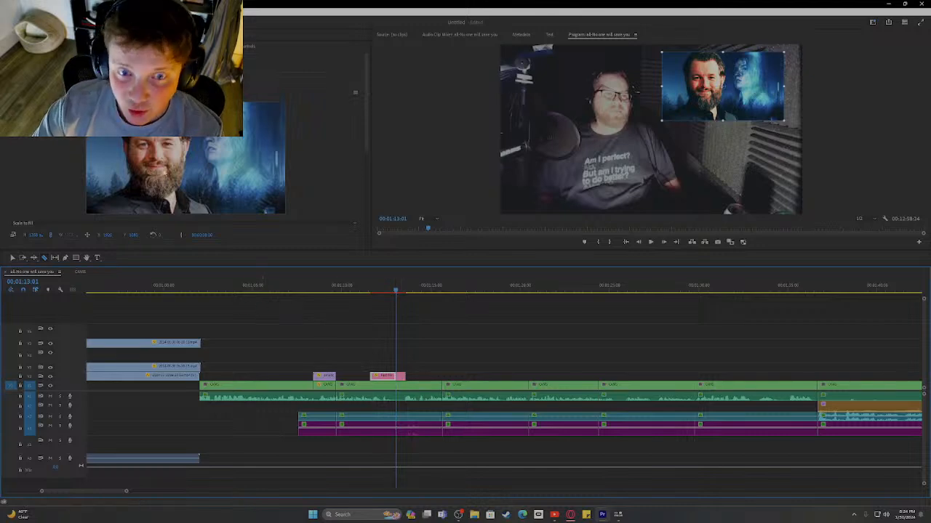
pyautogui.press('v')
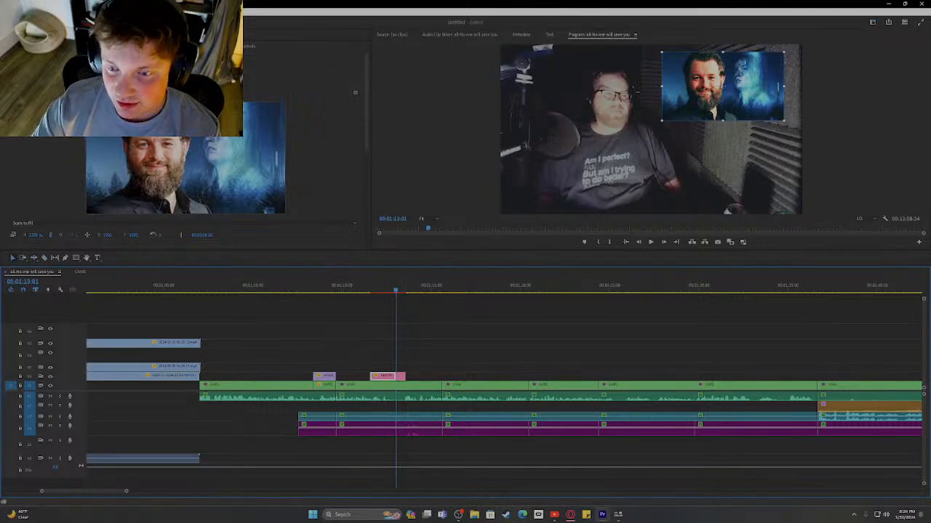
# - Place the bearded man's photo between the two transition pieces, with the second piece moved to end at the following camera cut
pyautogui.click(157, 46)
pyautogui.click(191, 46)
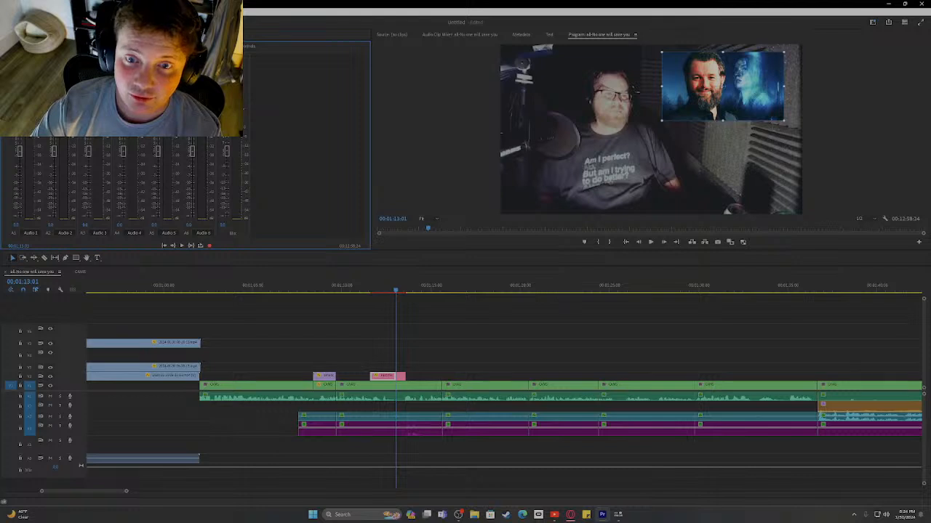
pyautogui.moveTo(190, 40); pyautogui.dragTo(190, 208)
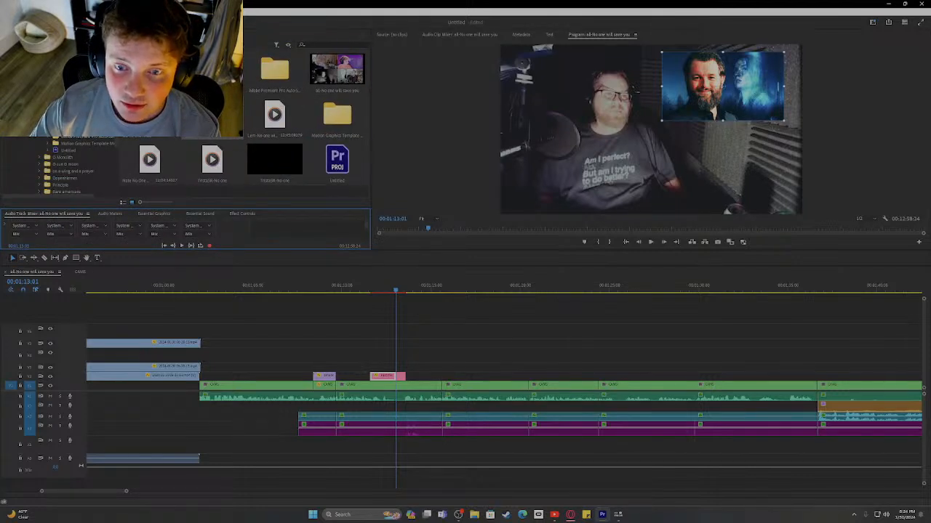
pyautogui.moveTo(212, 114); pyautogui.dragTo(391, 366)
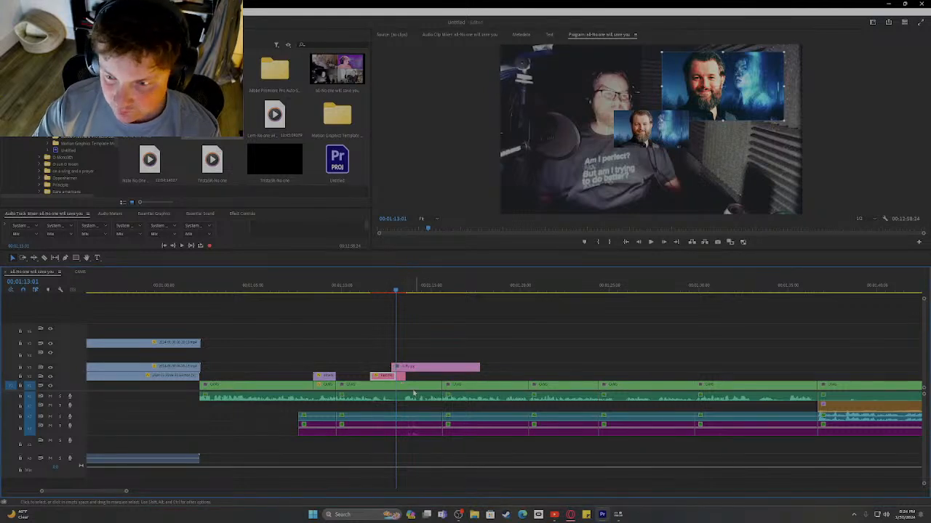
pyautogui.moveTo(401, 383)
pyautogui.mouseDown()
pyautogui.moveTo(439, 379)
pyautogui.moveTo(447, 367)
pyautogui.moveTo(396, 367)
pyautogui.moveTo(405, 377)
pyautogui.mouseUp()
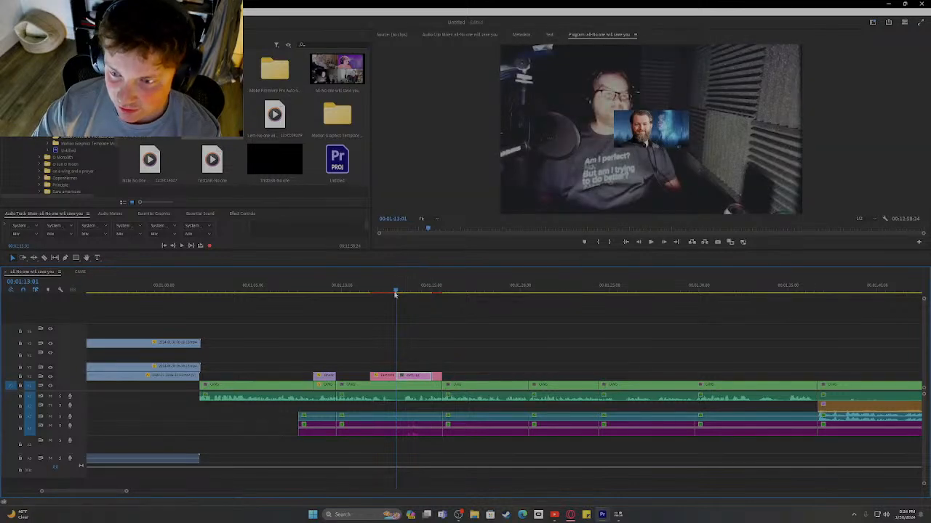
# - Play the split transition and inserted photo from 00:01:11:17, and inspect the frame at 00:01:12:29 just before the photo
pyautogui.click(368, 292)
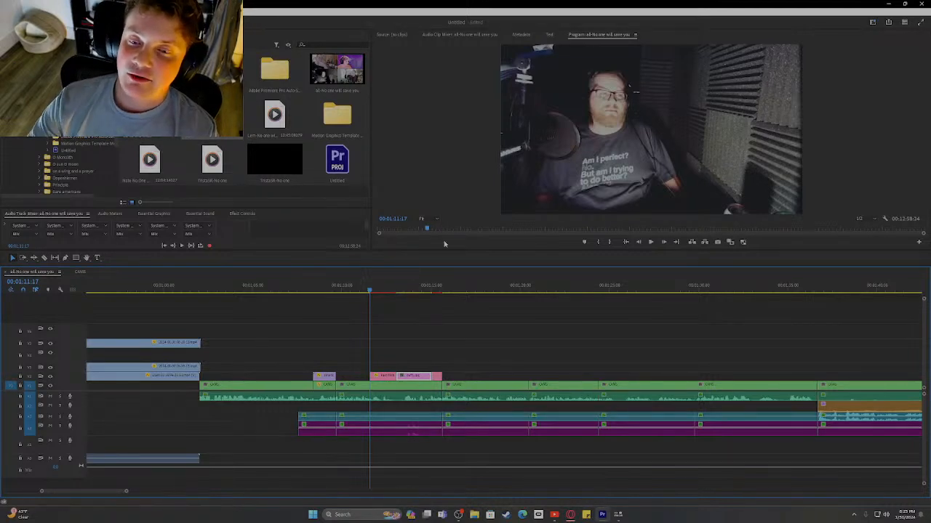
pyautogui.press('space')
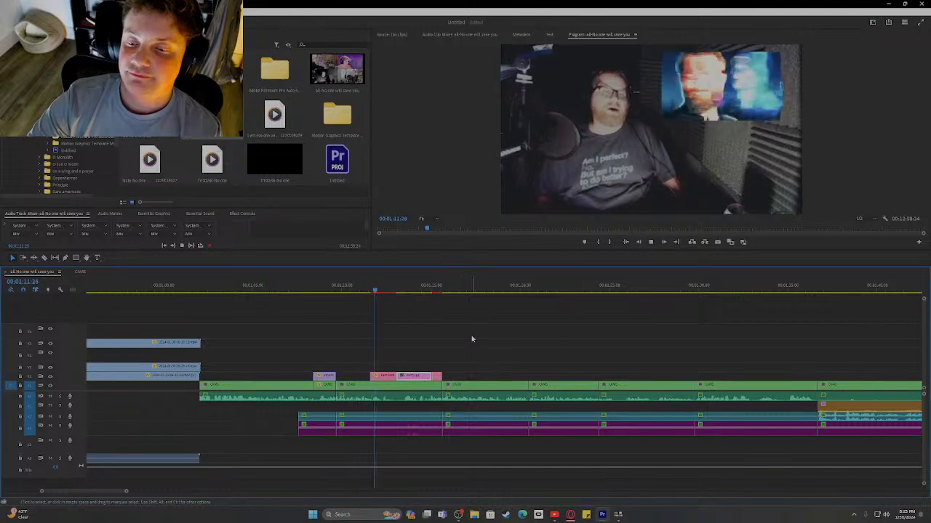
pyautogui.press('space')
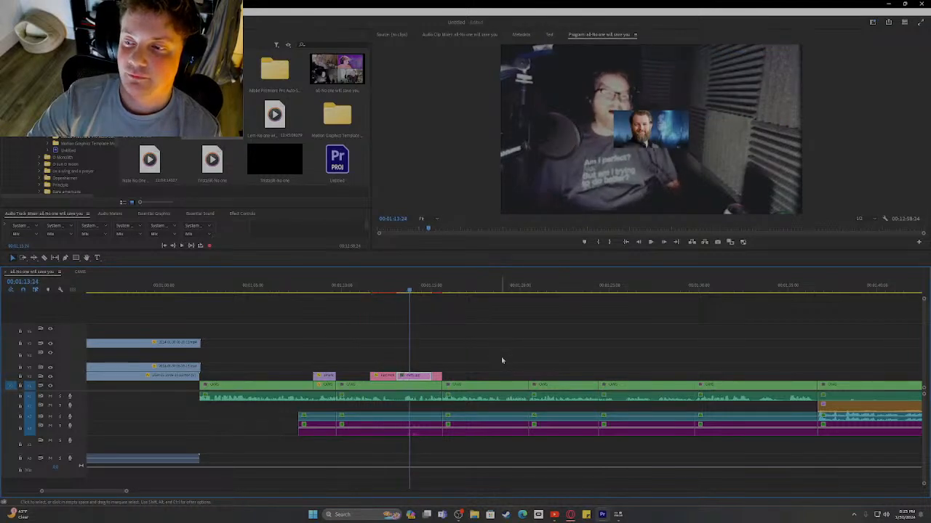
pyautogui.moveTo(412, 291); pyautogui.dragTo(395, 290)
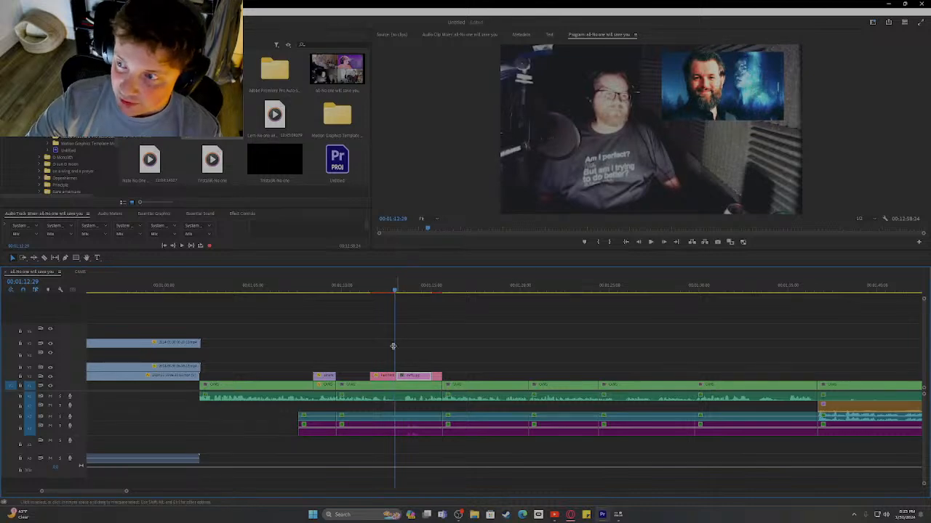
# - Move the bearded man's photo to the upper-right area of the video frame, beside the speaker, at 00:01:13:10
pyautogui.click(400, 291)
pyautogui.click(646, 128)
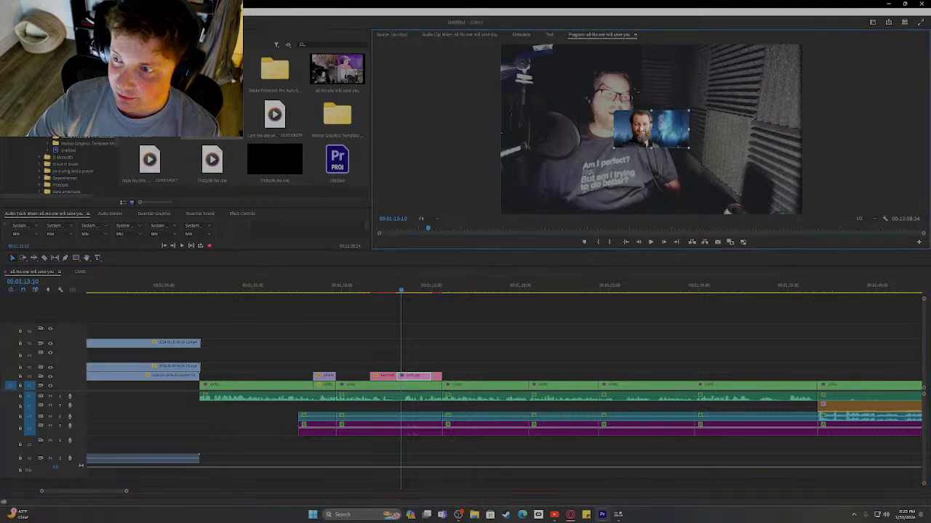
pyautogui.moveTo(630, 144); pyautogui.dragTo(678, 112)
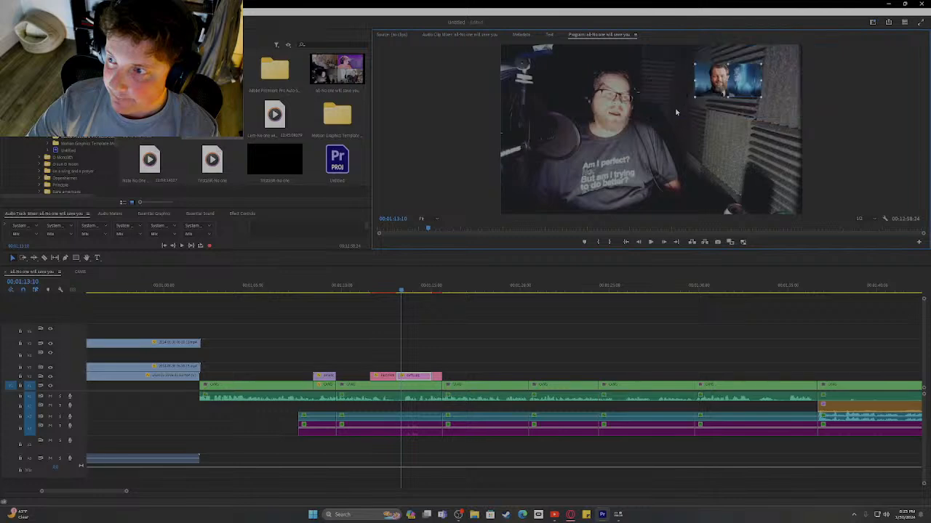
# - Enlarge the clip settings area and examine the first transition piece's Motion properties, including its Position and Scale
pyautogui.moveTo(400, 292); pyautogui.dragTo(387, 294)
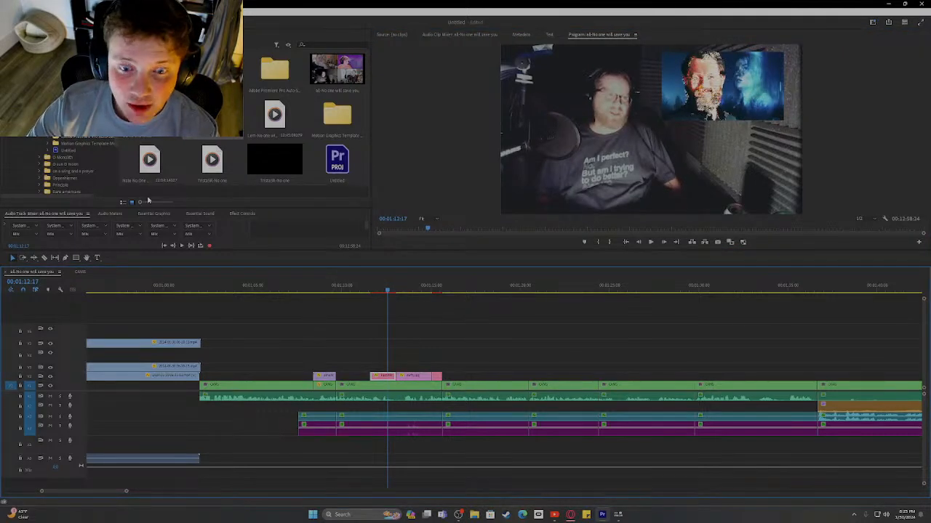
pyautogui.moveTo(168, 209); pyautogui.dragTo(167, 67)
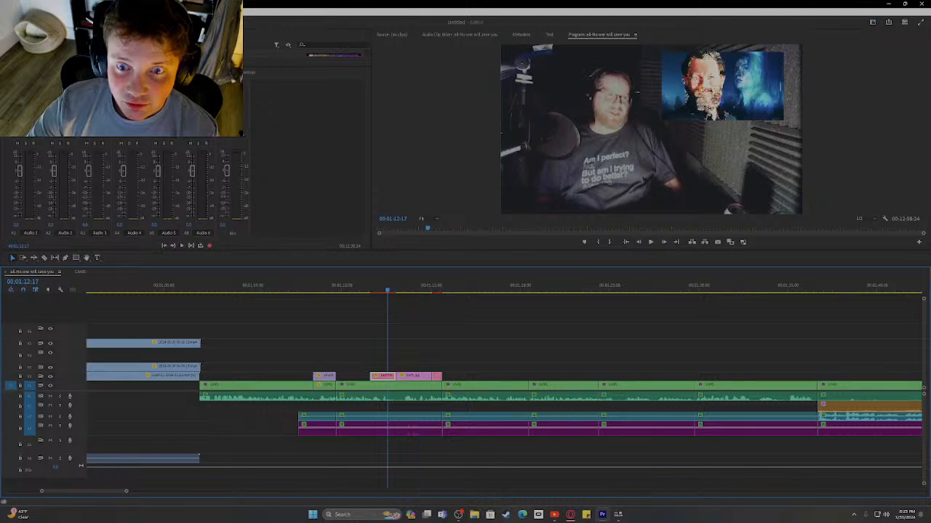
pyautogui.click(154, 72)
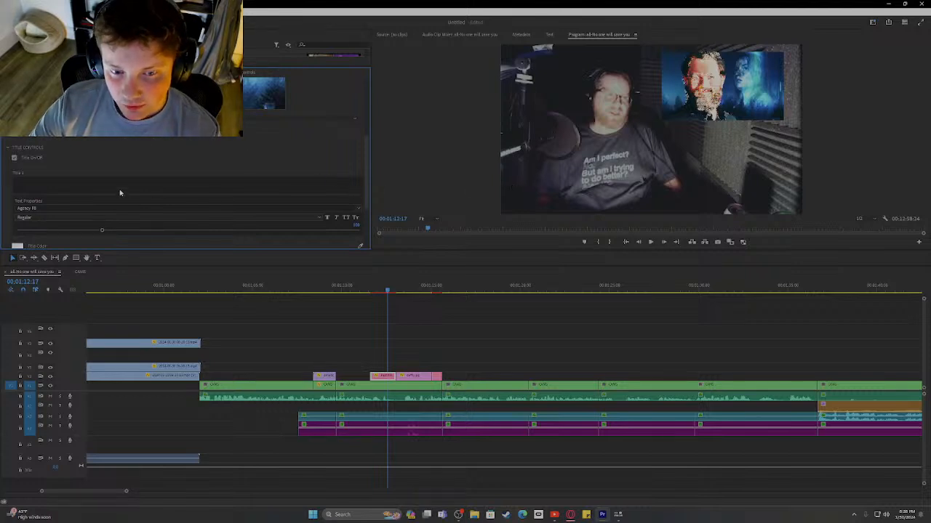
pyautogui.scroll(-2, 117, 194)
pyautogui.scroll(1, 89, 180)
pyautogui.scroll(3, 90, 180)
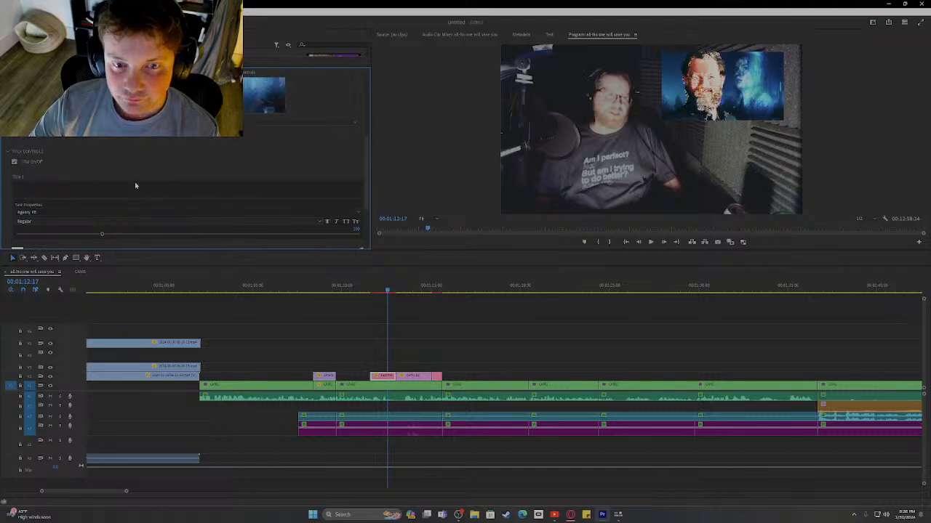
pyautogui.click(238, 72)
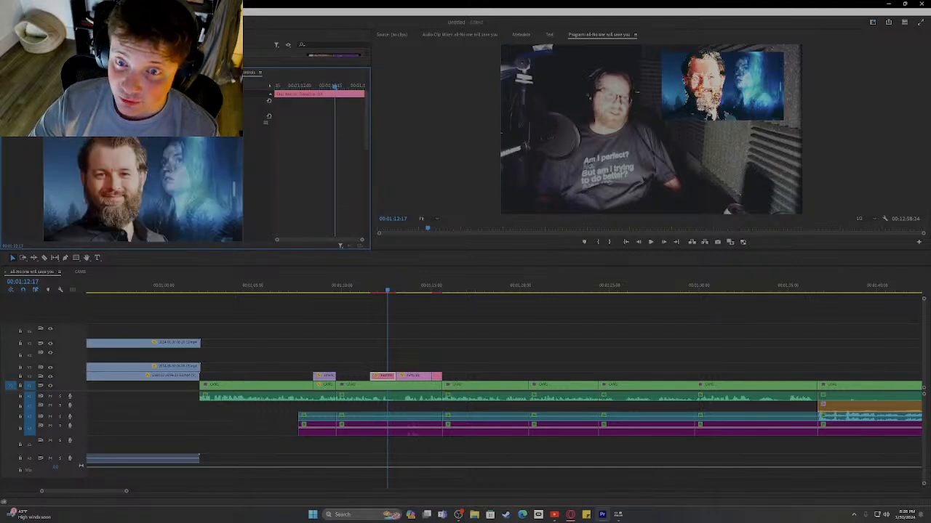
pyautogui.scroll(-1, 138, 190)
pyautogui.scroll(-3, 38, 196)
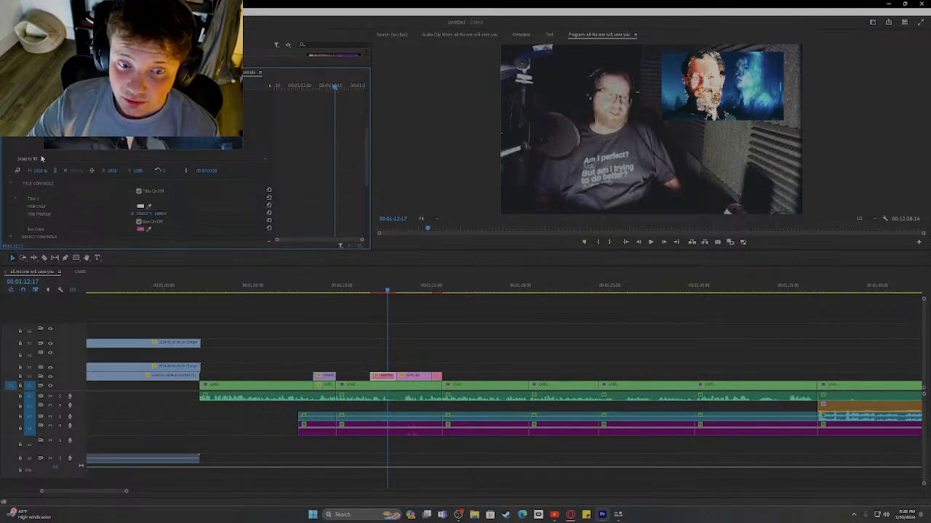
pyautogui.scroll(-2, 39, 196)
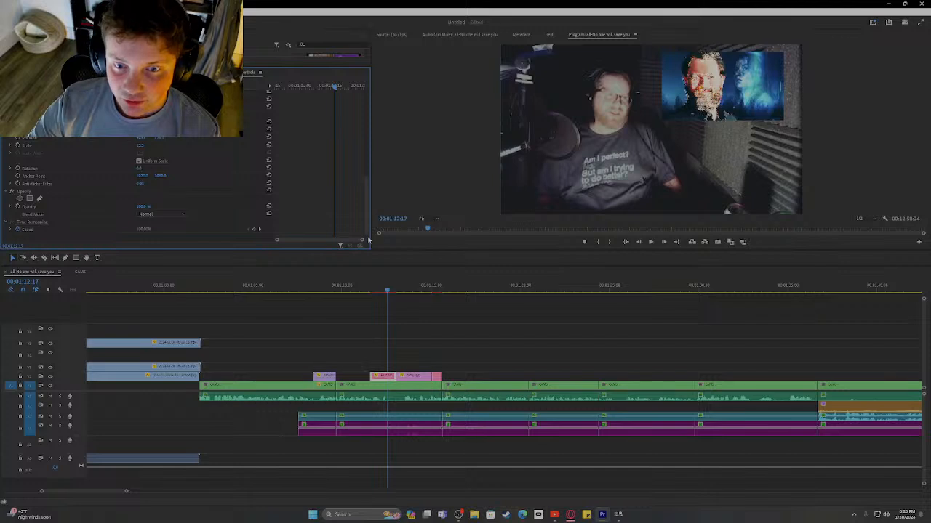
# - Set the photo's horizontal position to match the first transition piece's Position value
pyautogui.moveTo(389, 293); pyautogui.dragTo(401, 291)
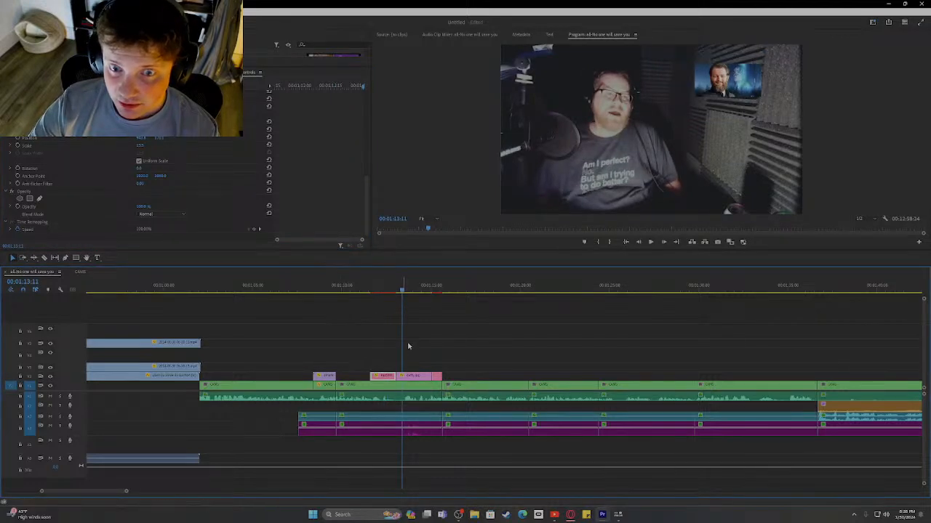
pyautogui.click(412, 377)
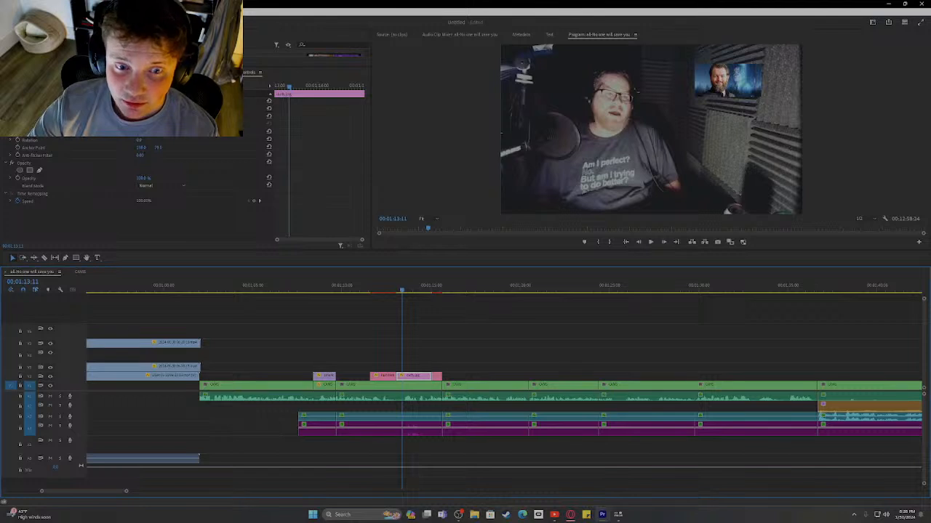
pyautogui.click(141, 116)
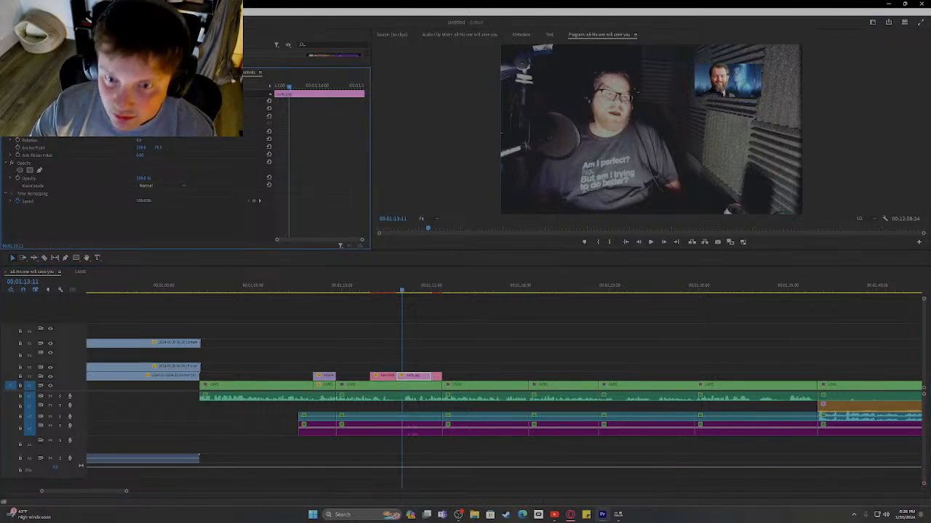
pyautogui.click(392, 325)
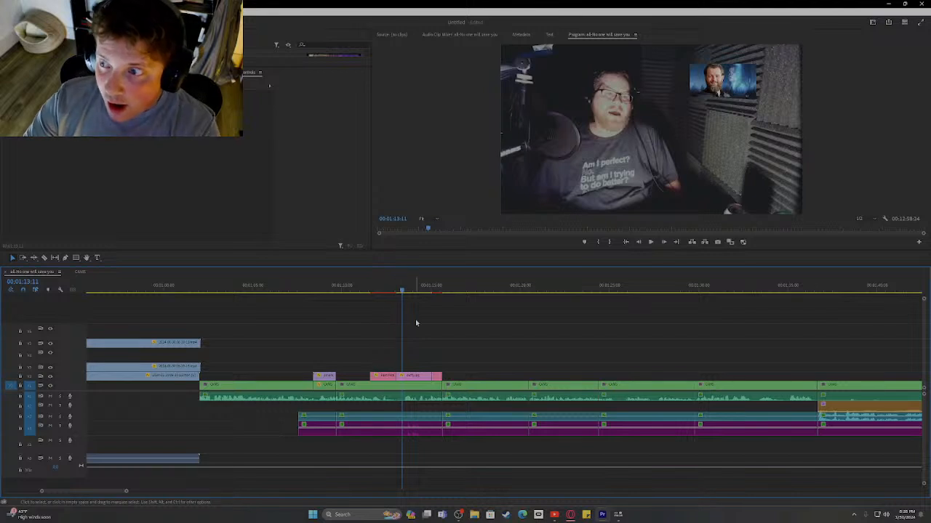
# - Compare the photo with the transition image at 00:01:12:01 and set the photo's vertical position to match
pyautogui.moveTo(399, 291); pyautogui.dragTo(378, 298)
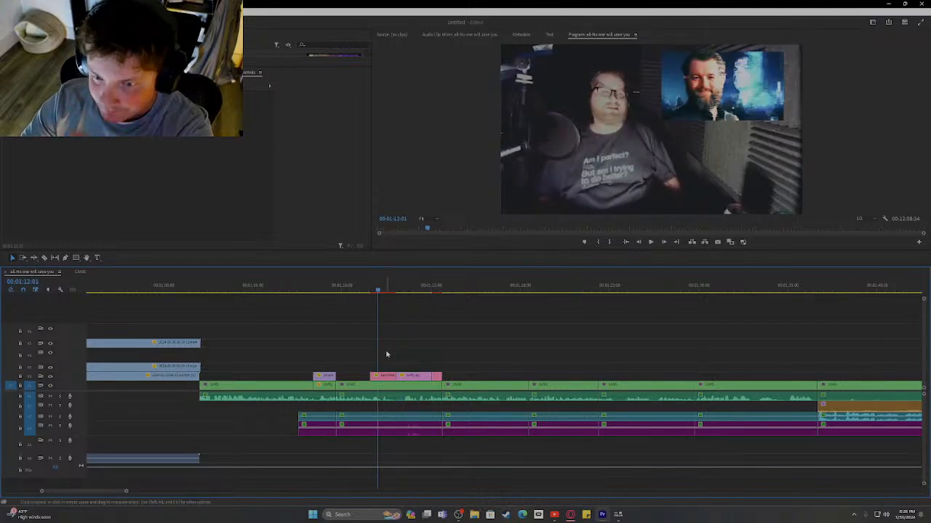
pyautogui.click(379, 375)
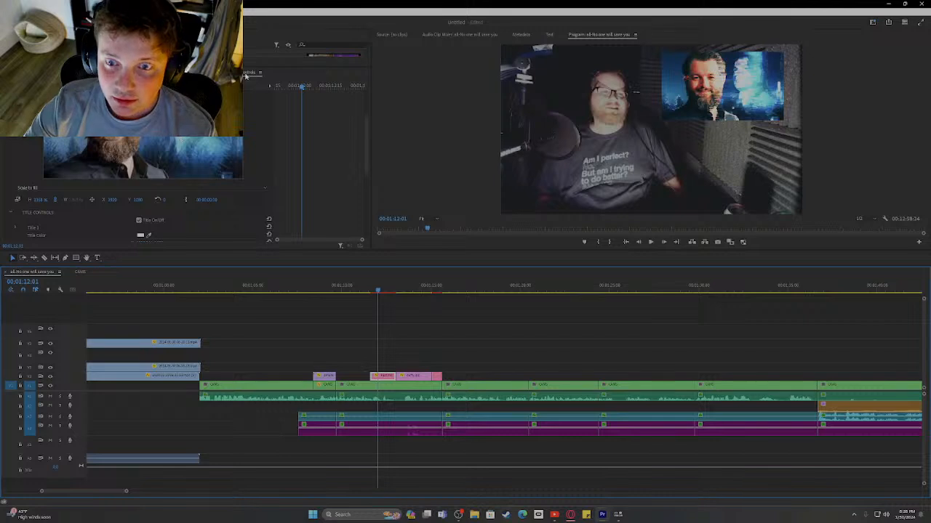
pyautogui.scroll(-3, 184, 179)
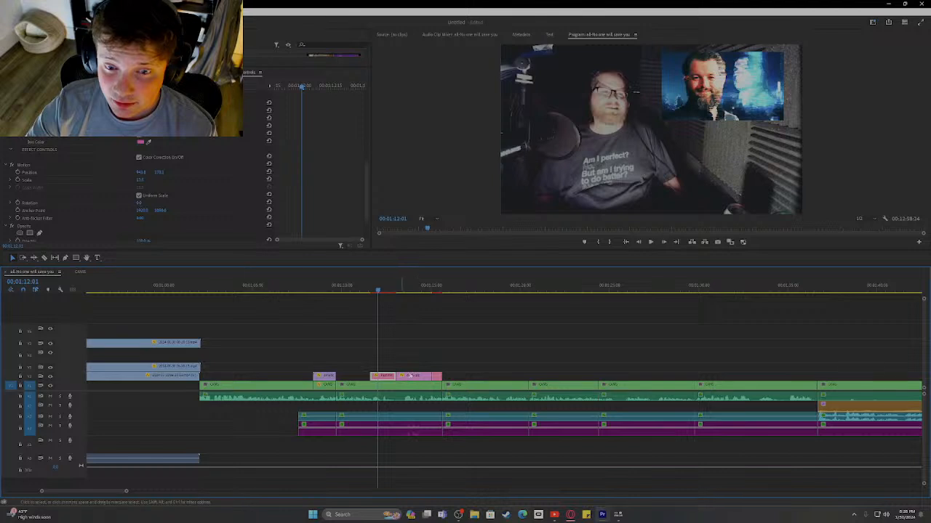
pyautogui.click(408, 289)
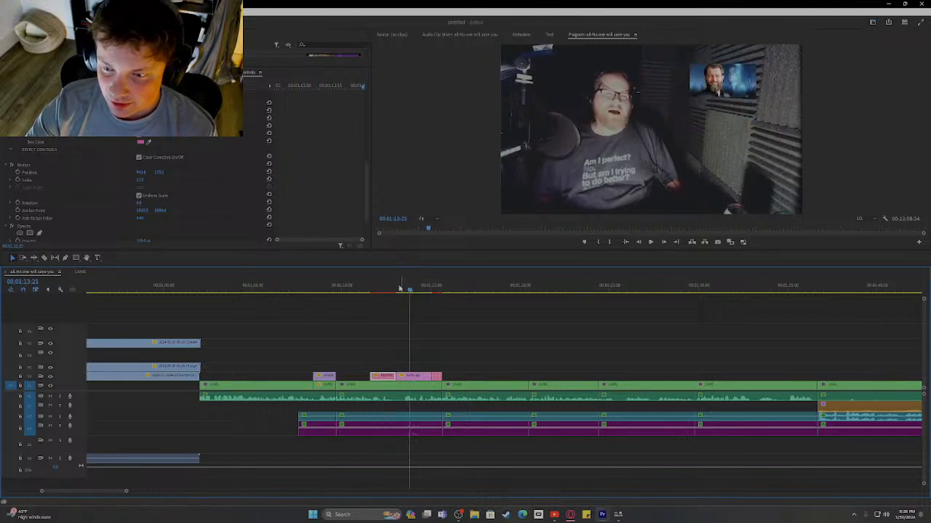
pyautogui.moveTo(404, 288); pyautogui.dragTo(377, 290)
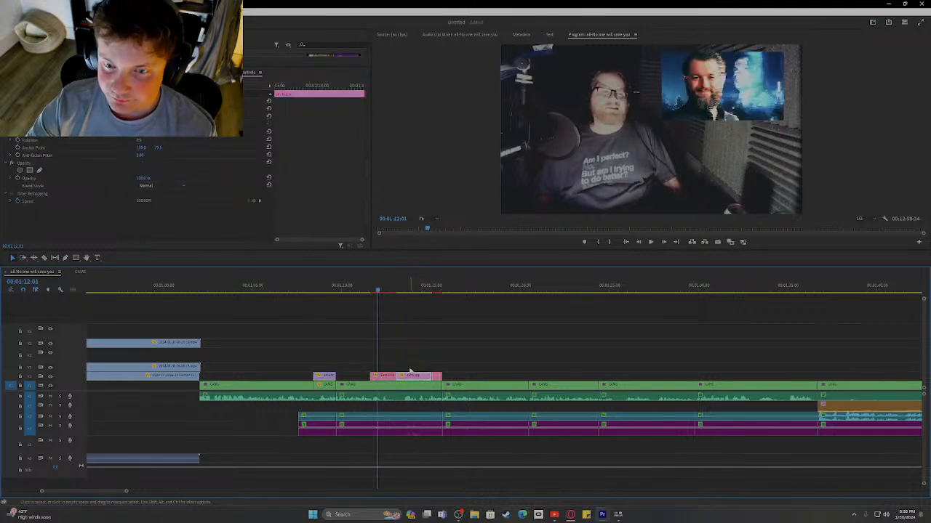
pyautogui.click(141, 116)
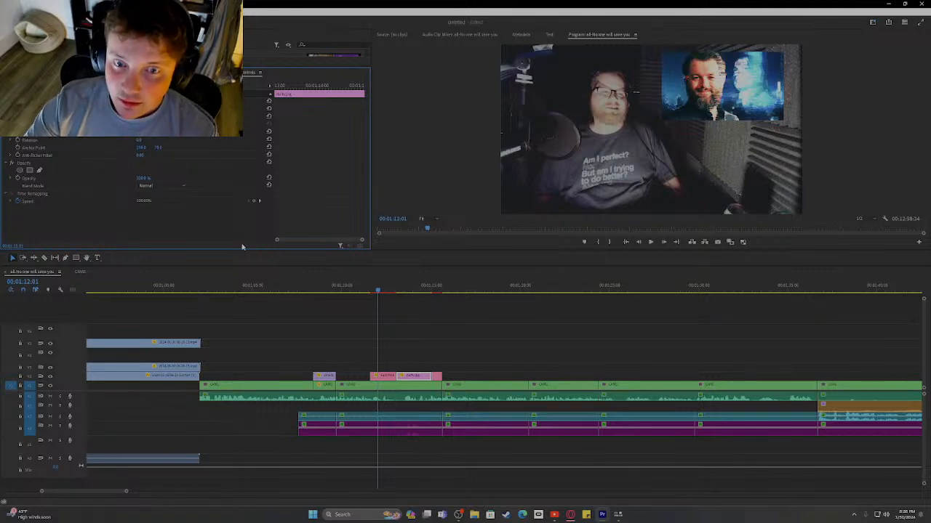
# - Apply the first transition piece's Scale value to the photo and check its size at 00:01:14:02
pyautogui.click(383, 376)
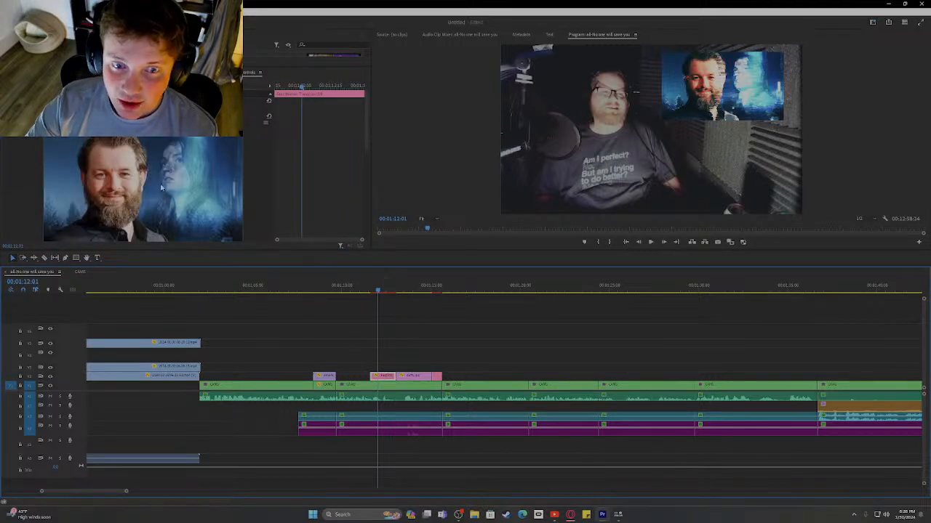
pyautogui.scroll(-5, 162, 187)
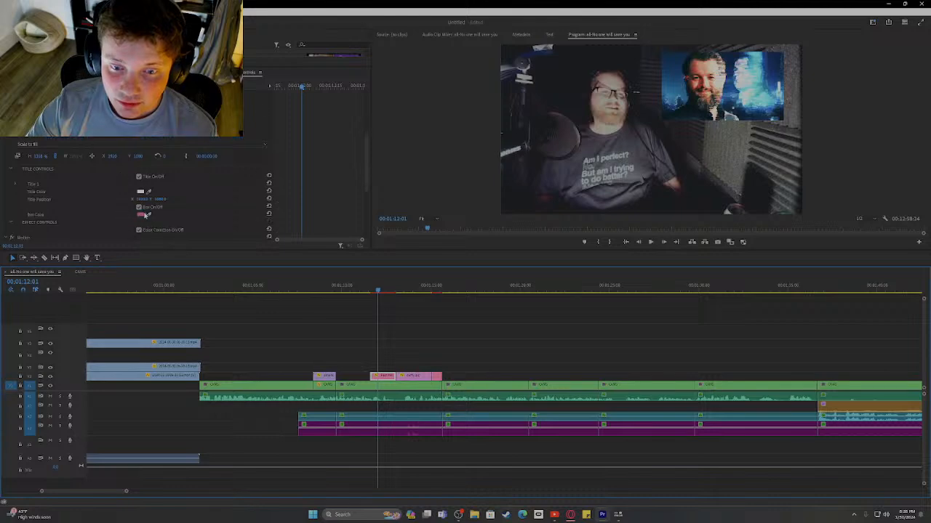
pyautogui.scroll(-3, 146, 216)
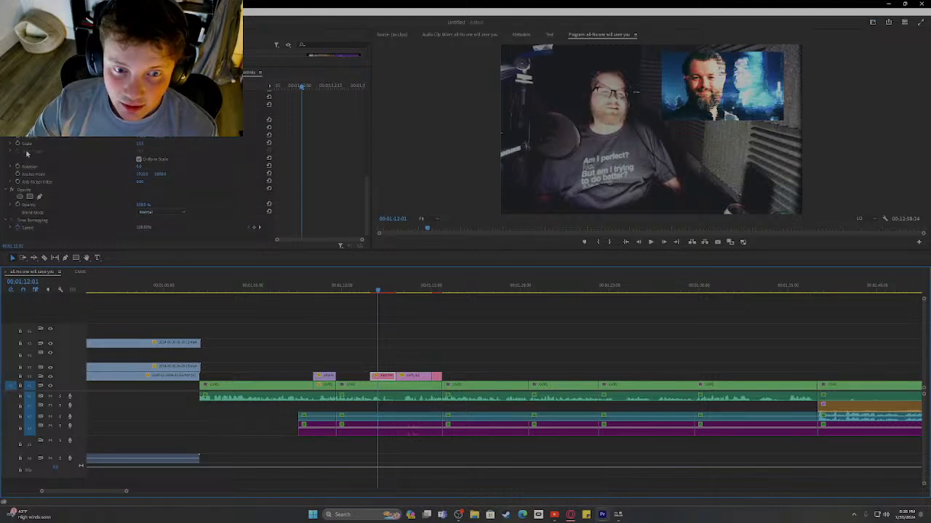
pyautogui.click(412, 375)
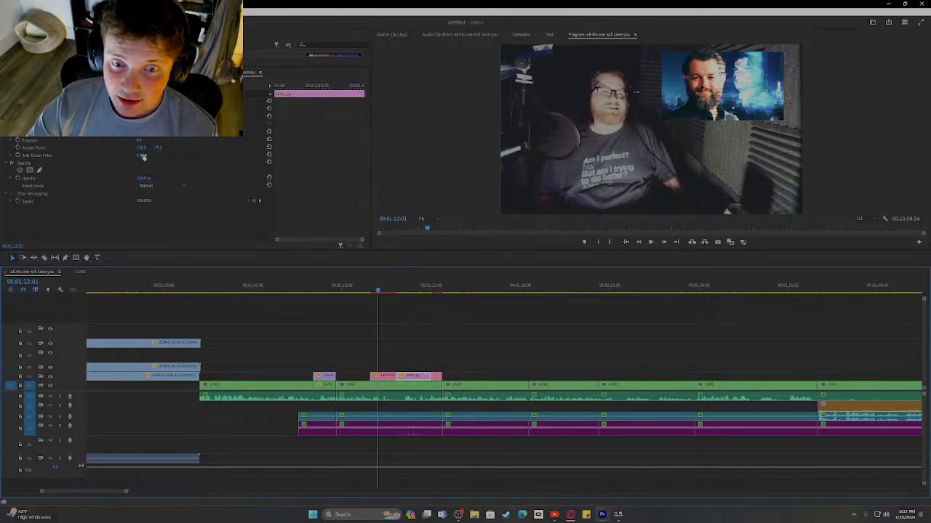
pyautogui.click(142, 117)
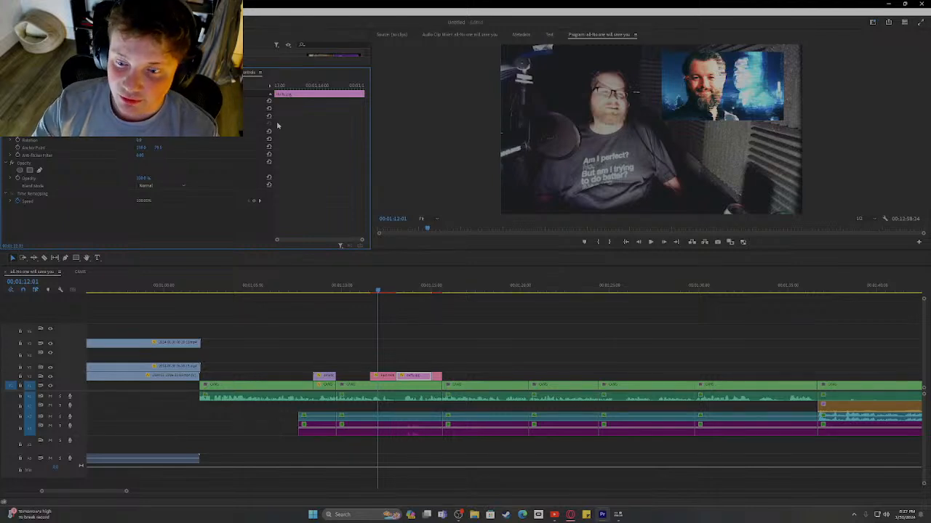
pyautogui.click(427, 333)
pyautogui.click(413, 289)
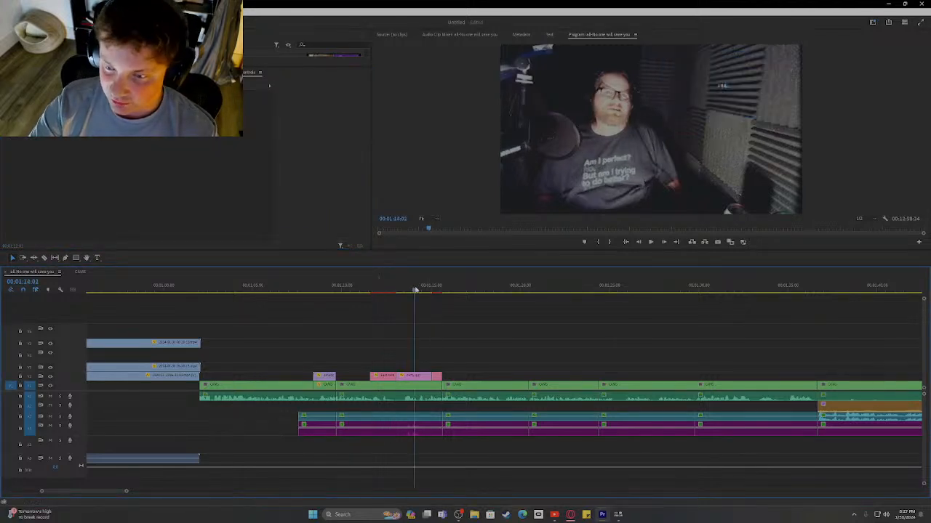
# - Scale the bearded man's photo back up until it is slightly larger than the transition's image
pyautogui.click(413, 377)
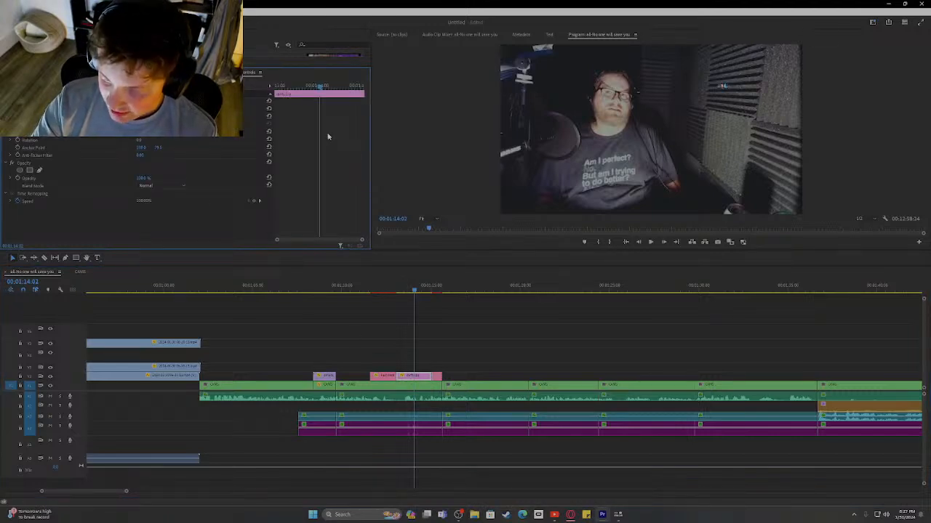
pyautogui.write('0')
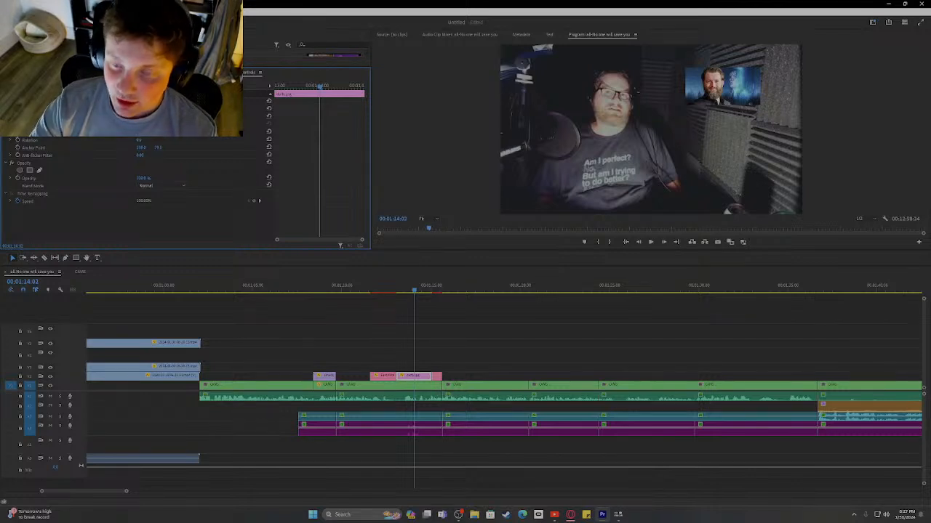
pyautogui.write('300')
pyautogui.press('Return')
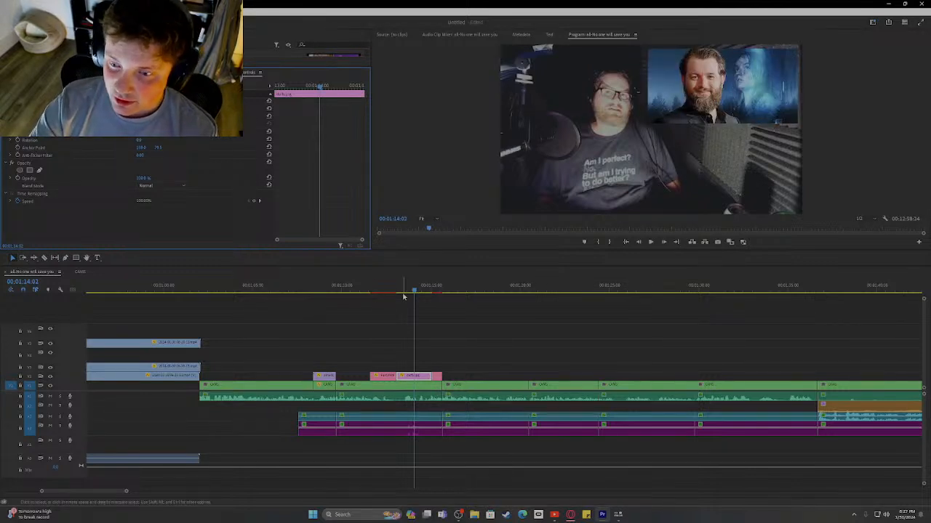
# - Shrink the photo in the video frame to roughly the transition image's width, comparing both at 00:01:12:28
pyautogui.moveTo(403, 297)
pyautogui.mouseDown()
pyautogui.moveTo(409, 291)
pyautogui.moveTo(391, 291)
pyautogui.moveTo(398, 294)
pyautogui.mouseUp()
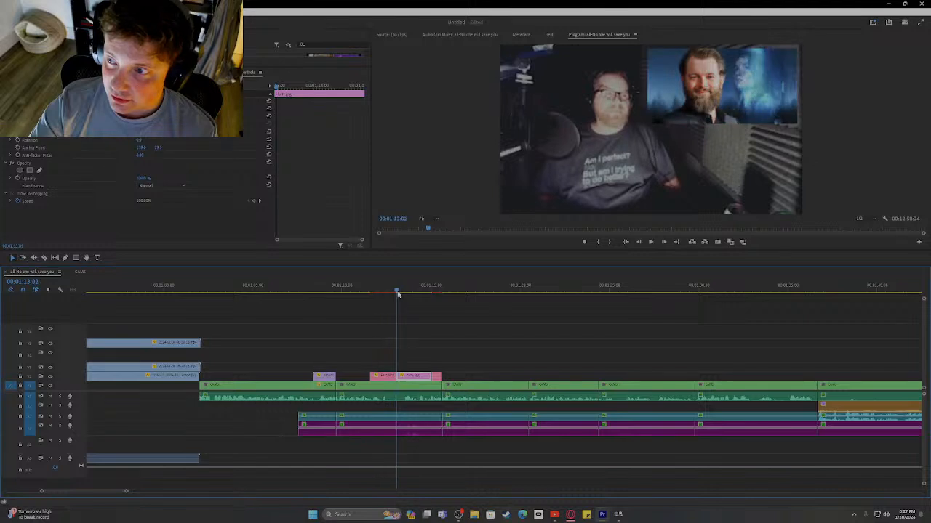
pyautogui.click(702, 90)
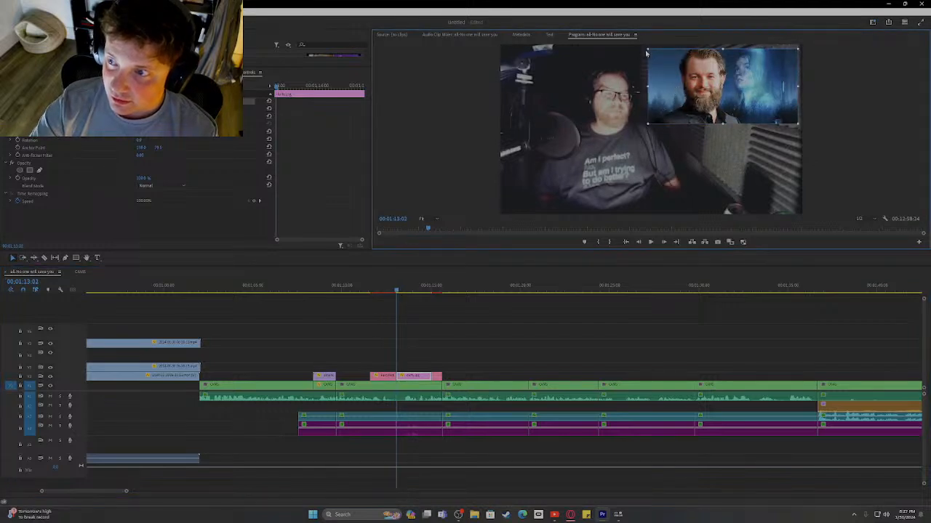
pyautogui.moveTo(646, 53); pyautogui.dragTo(656, 54)
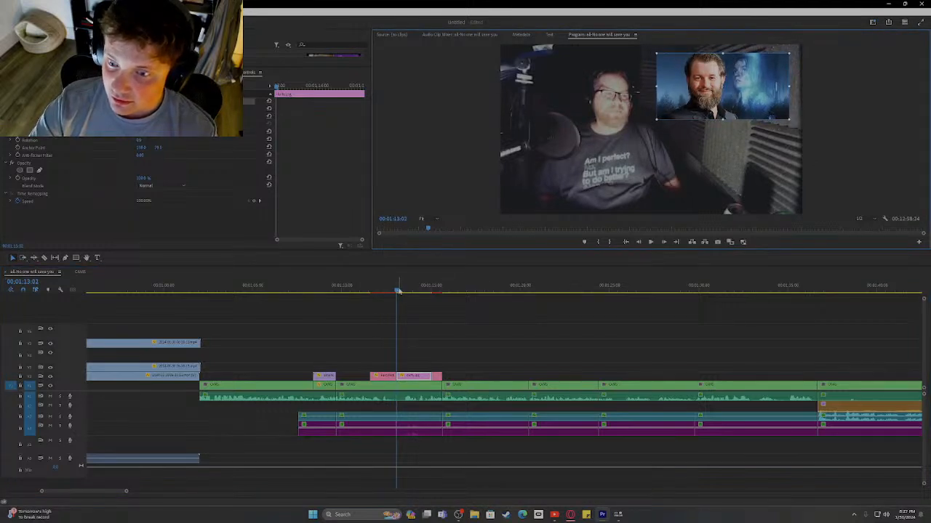
pyautogui.moveTo(394, 290); pyautogui.dragTo(395, 292)
pyautogui.moveTo(656, 53); pyautogui.dragTo(662, 55)
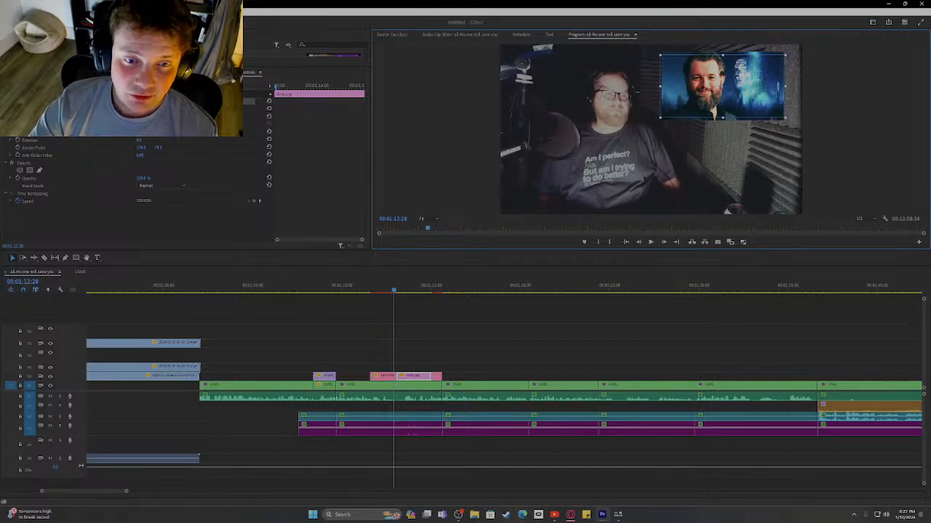
# - Turn off the photo's Uniform Scale, stretch it to the transition image's exact outline, and return to 00:01:11:18
pyautogui.click(140, 120)
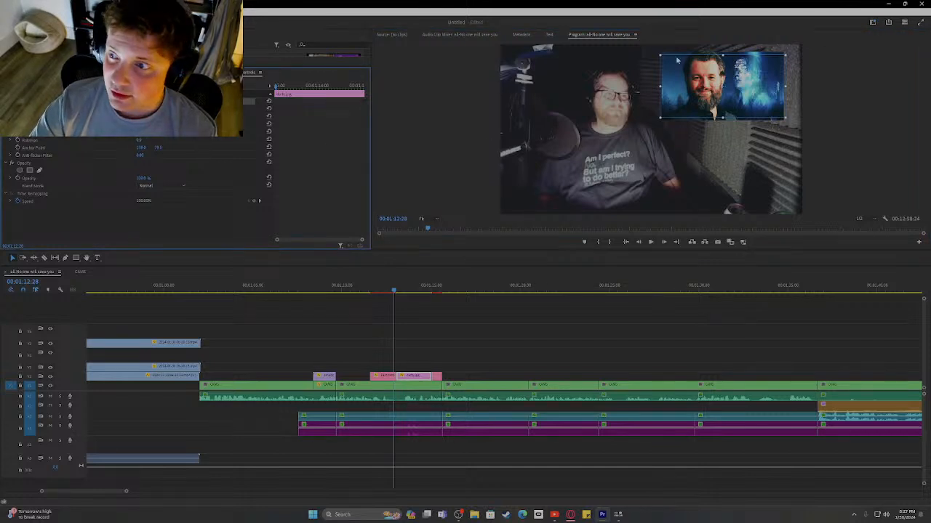
pyautogui.moveTo(661, 55); pyautogui.dragTo(662, 54)
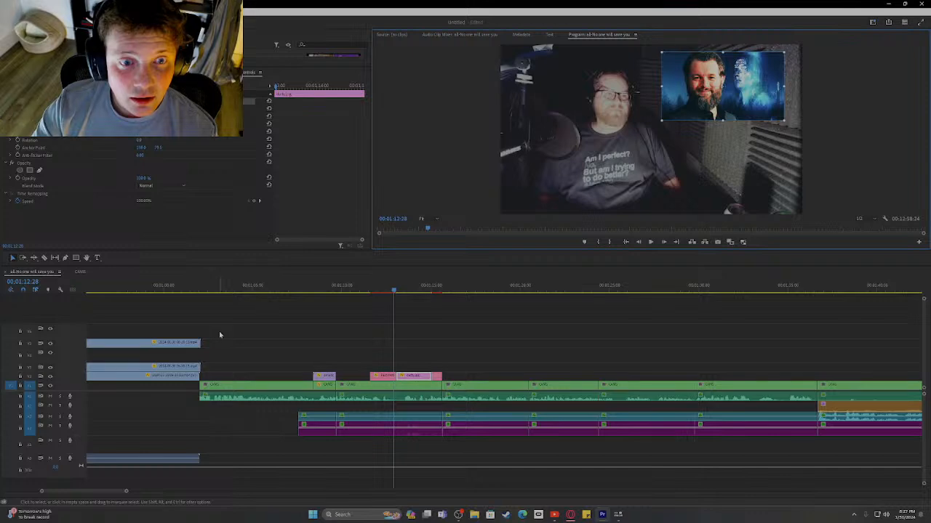
pyautogui.click(370, 291)
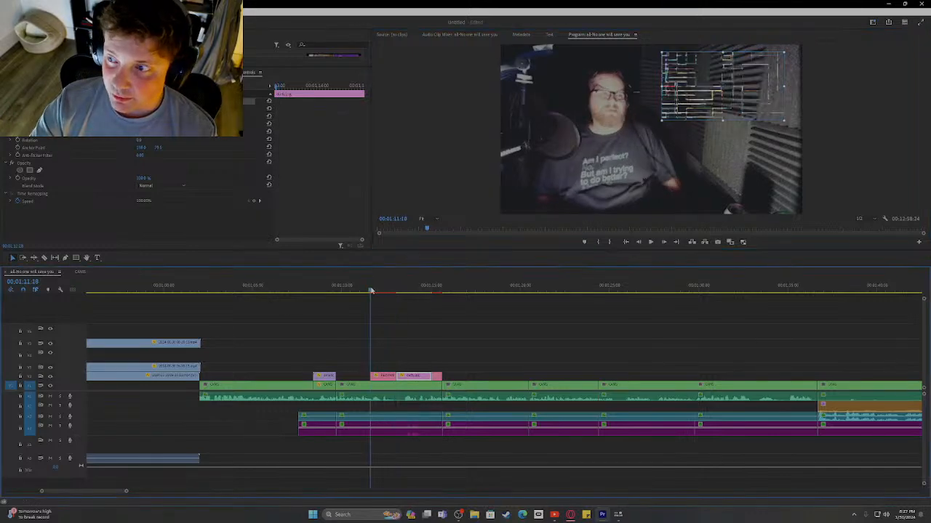
# - Play the edit from 00:01:11:18, replay the section around 00:01:22, and park the playhead at 00:01:22:27
pyautogui.press('space')
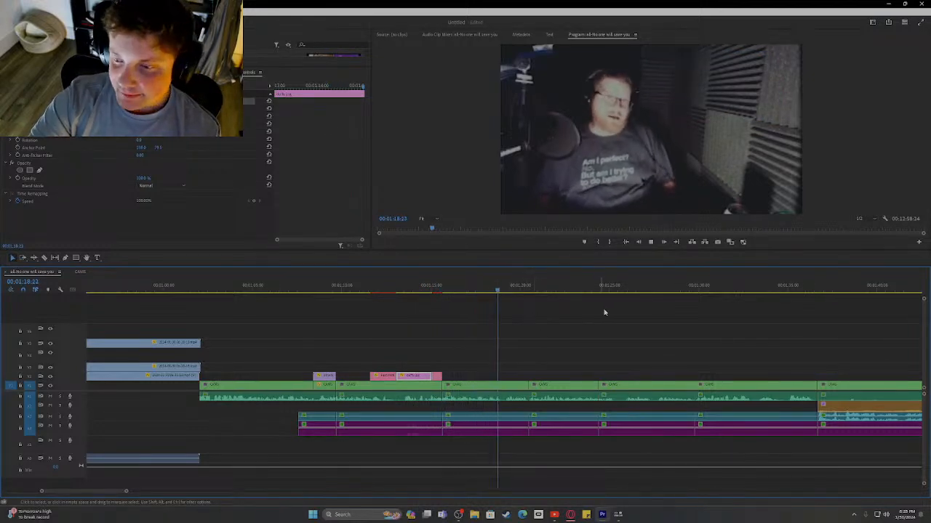
pyautogui.press('c')
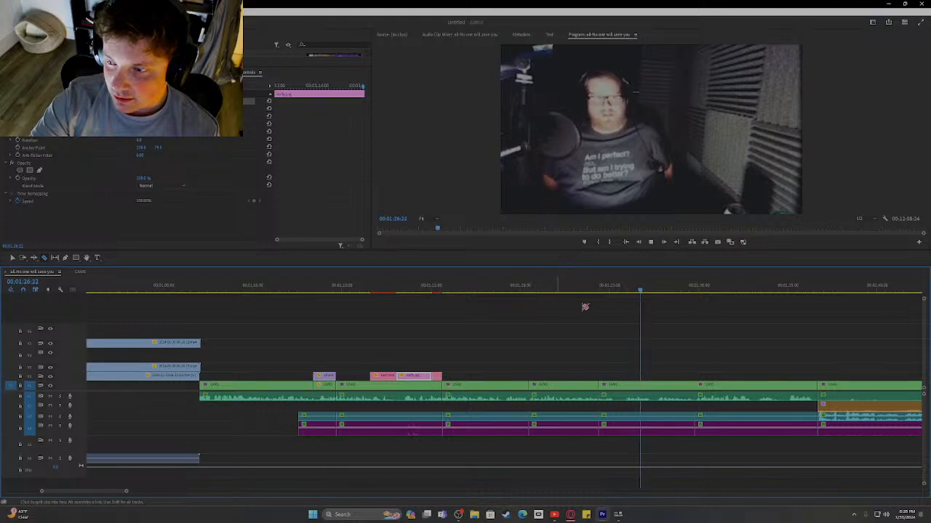
pyautogui.press('space')
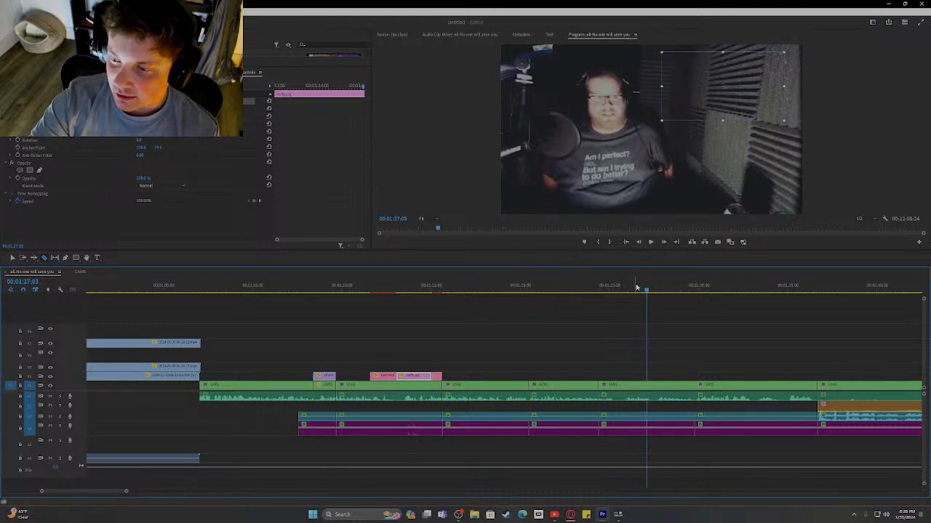
pyautogui.click(612, 288)
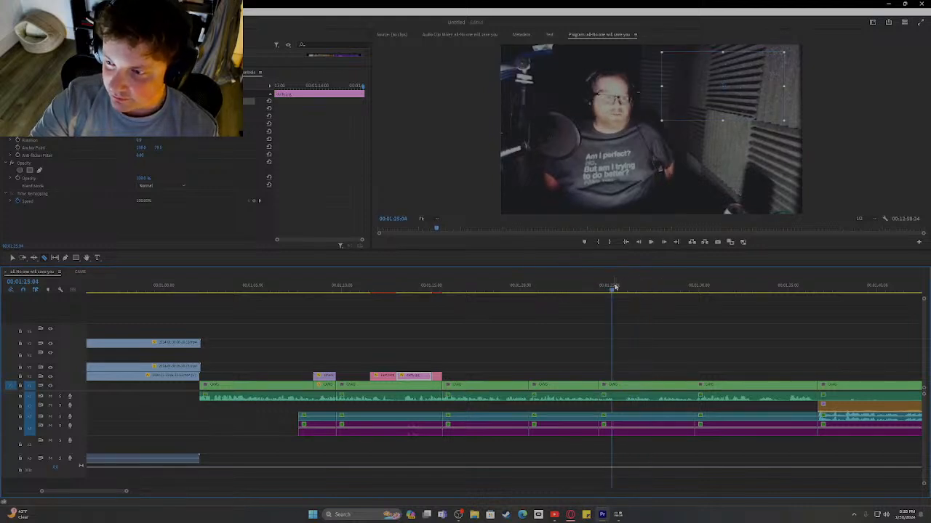
pyautogui.click(546, 288)
pyautogui.press('space')
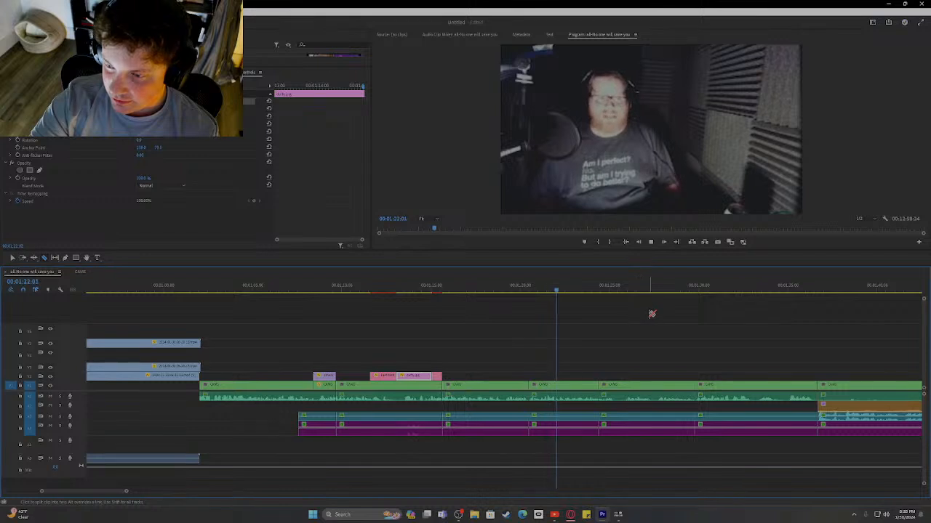
pyautogui.press('space')
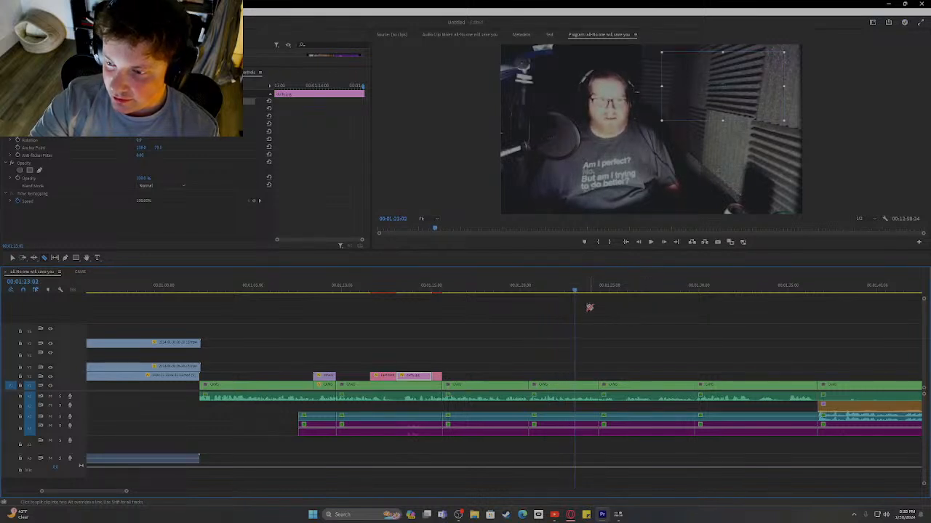
pyautogui.click(572, 288)
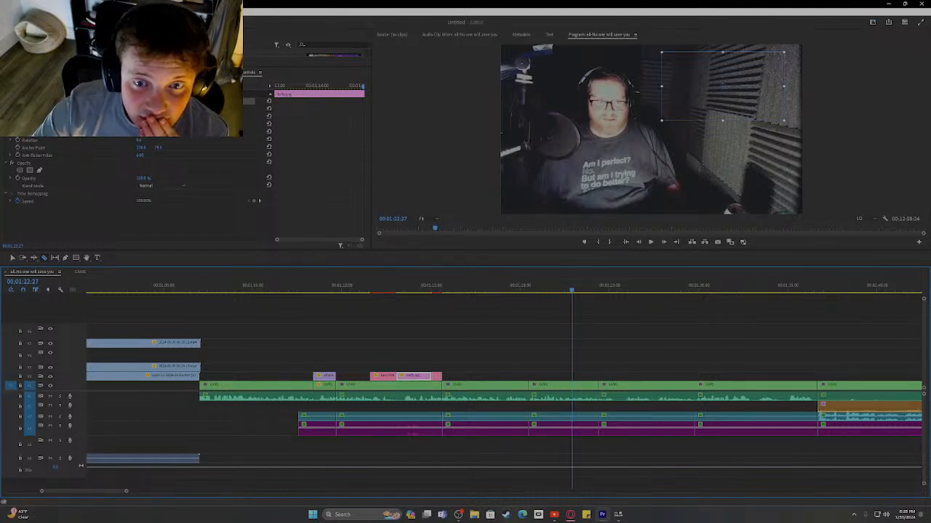
# - Find a sound effect in the media folders and place it on the empty audio track starting at 00:01:22:27
pyautogui.moveTo(173, 68); pyautogui.dragTo(184, 259)
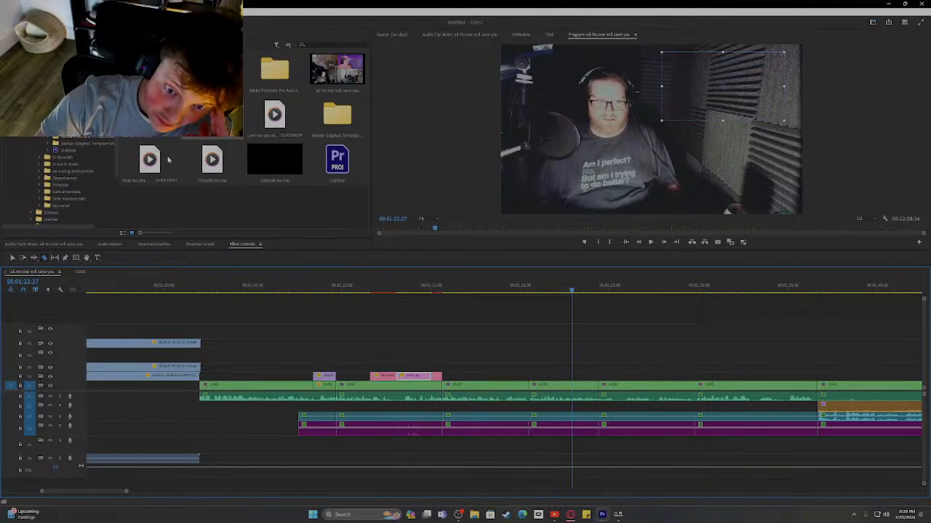
pyautogui.scroll(-1, 60, 205)
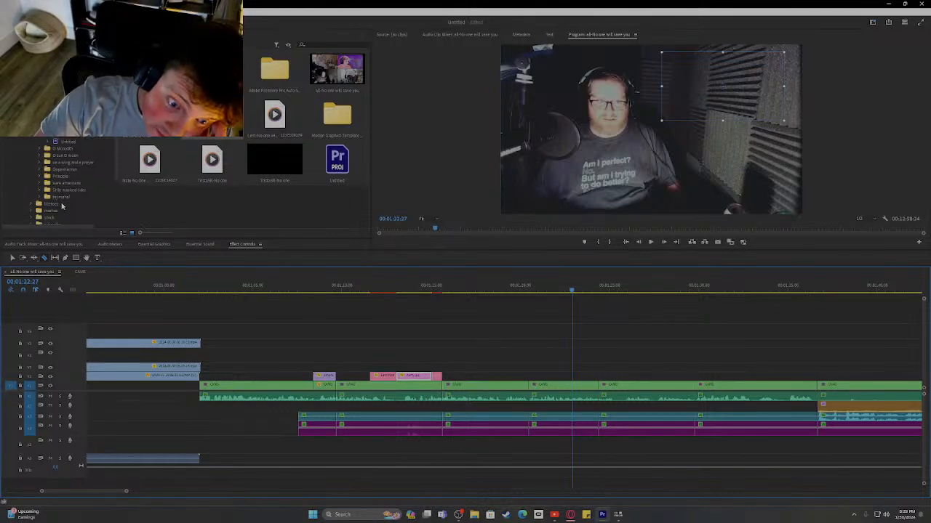
pyautogui.scroll(3, 65, 167)
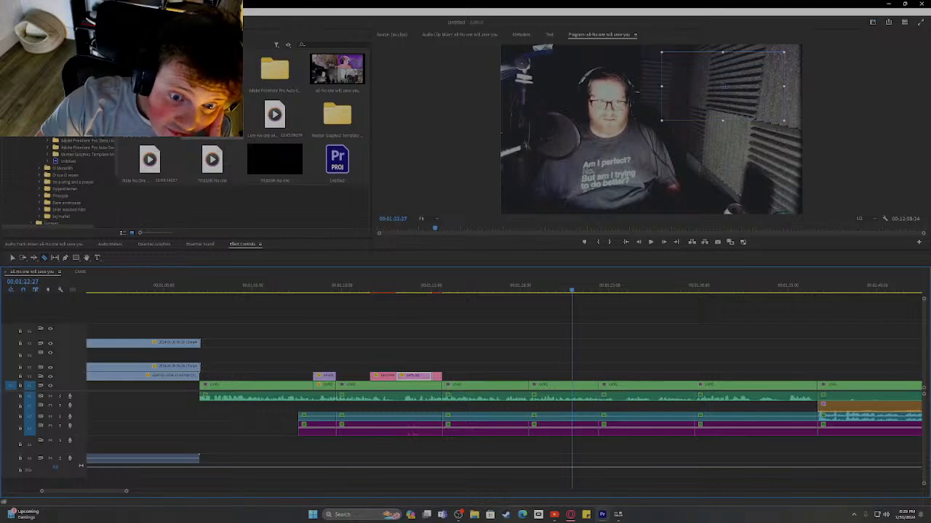
pyautogui.scroll(-5, 62, 182)
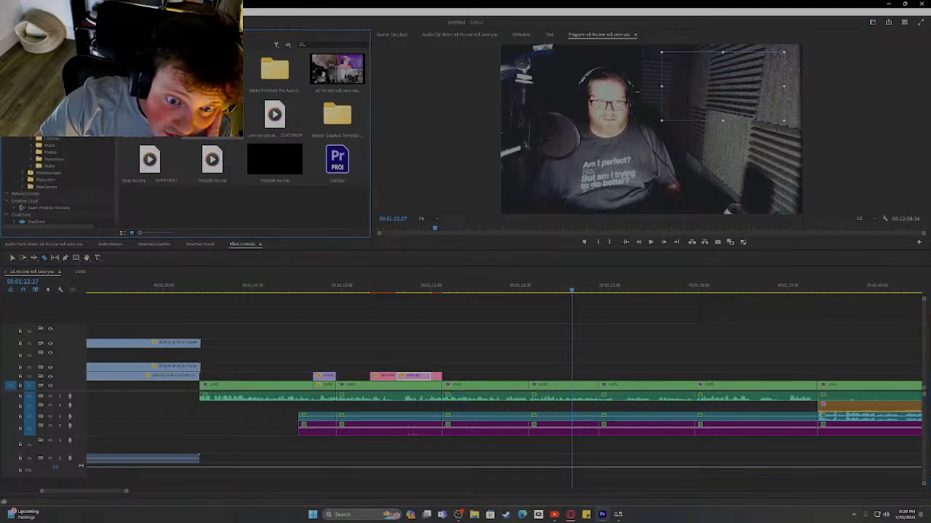
pyautogui.scroll(1, 58, 182)
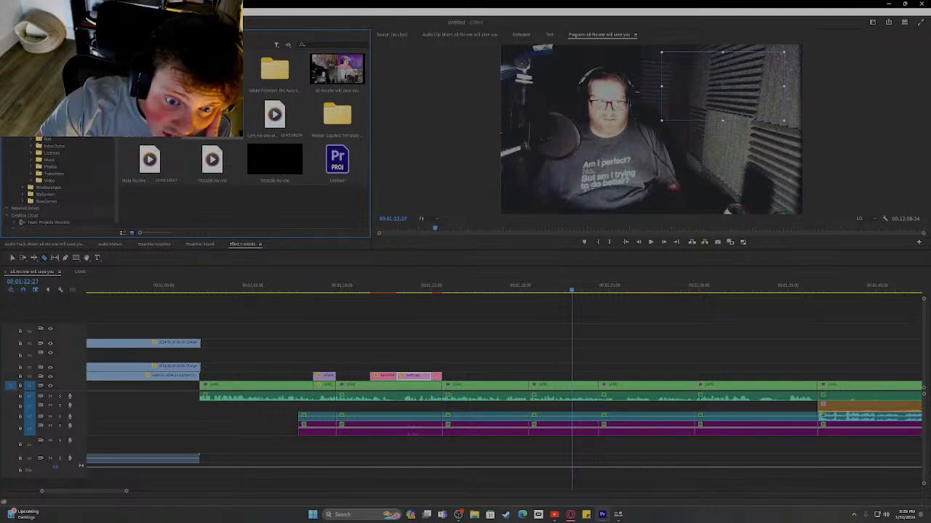
pyautogui.click(50, 133)
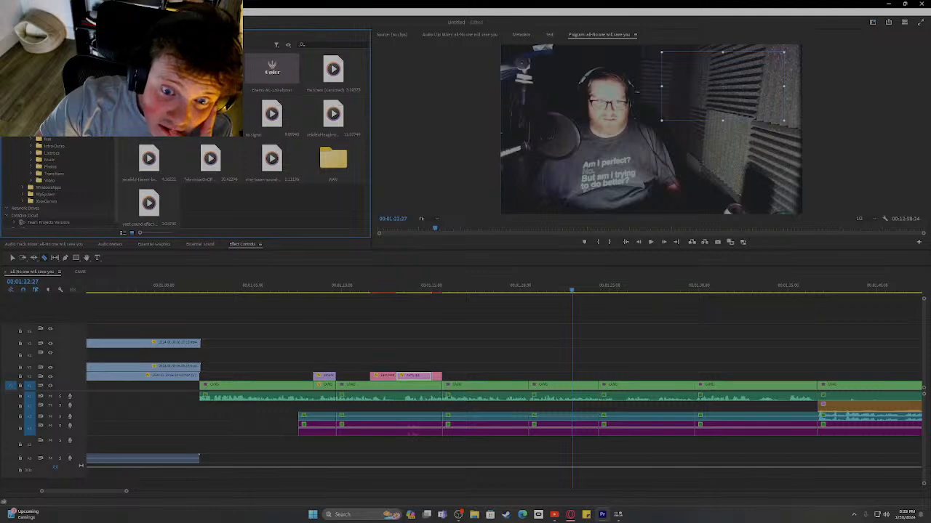
pyautogui.moveTo(210, 113); pyautogui.dragTo(600, 434)
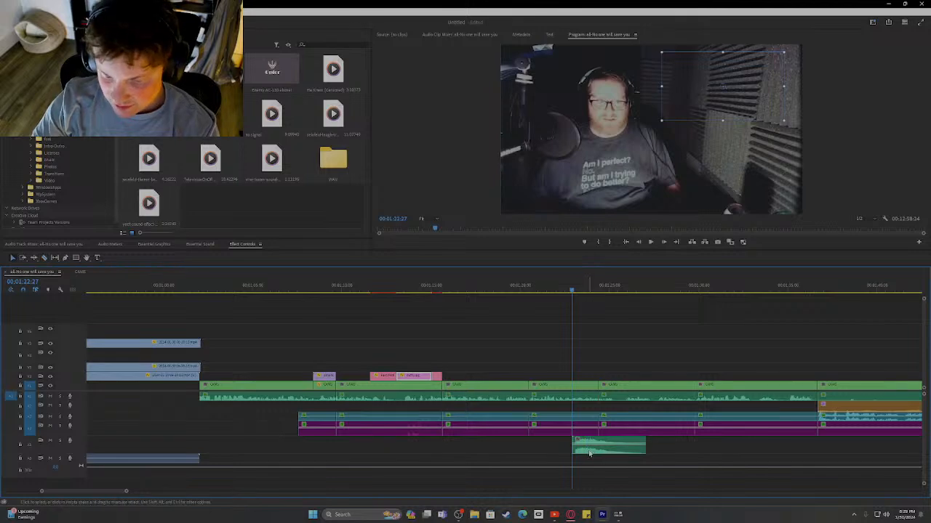
# - Lower the audio gain of the sound effect clip at 00:01:22:27
pyautogui.click(590, 453)
pyautogui.rightClick(615, 453)
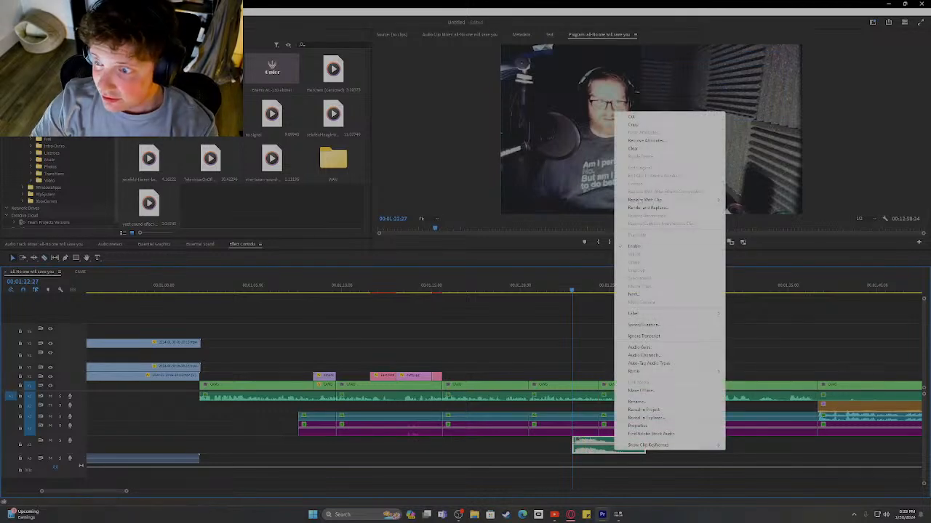
pyautogui.click(640, 347)
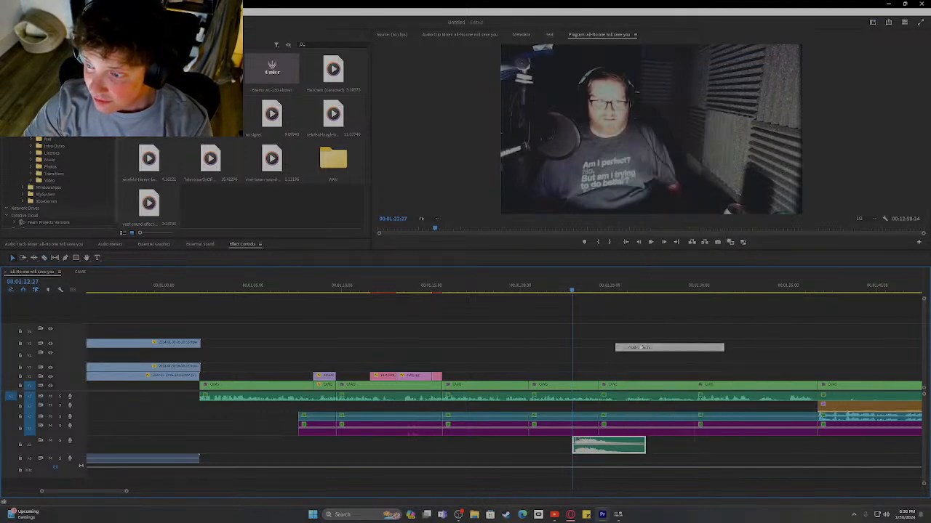
pyautogui.press('Return')
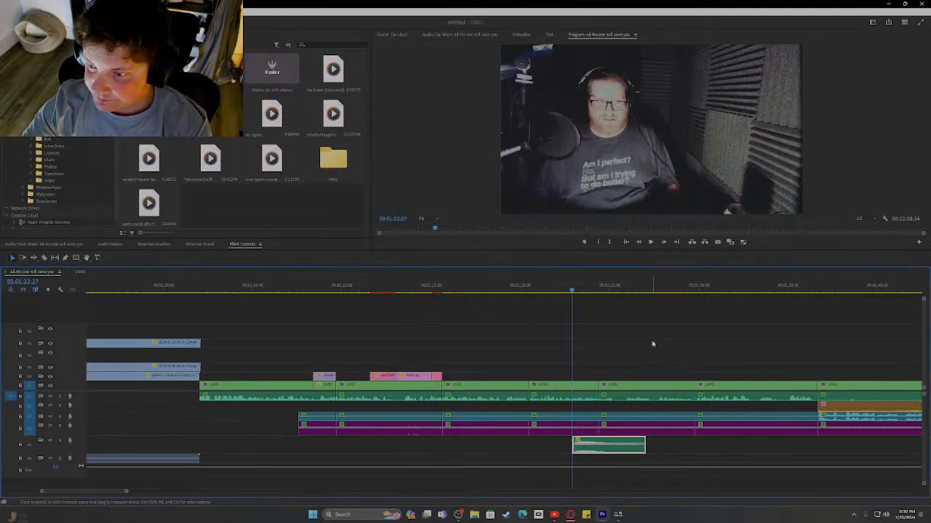
# - Set the sound effect clip's speed to 150% and play it back from its start
pyautogui.rightClick(631, 445)
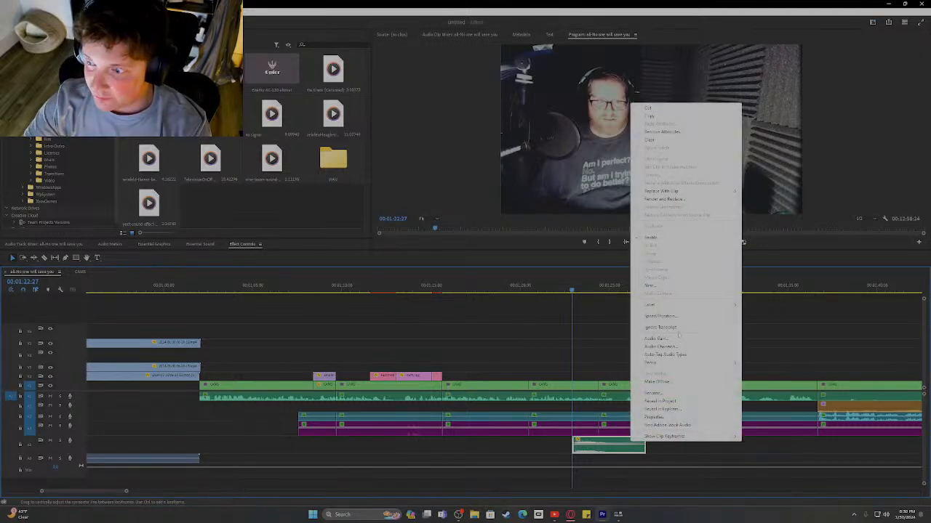
pyautogui.click(659, 315)
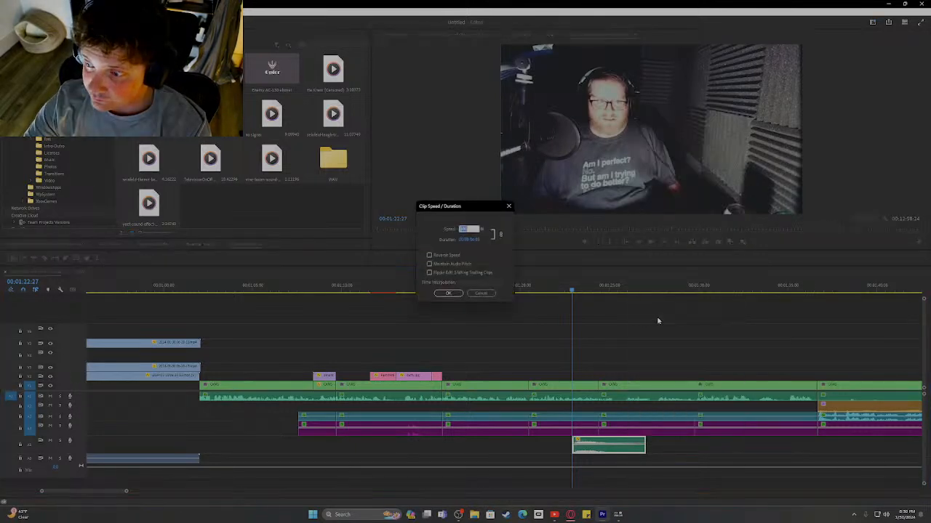
pyautogui.write('150')
pyautogui.press('Return')
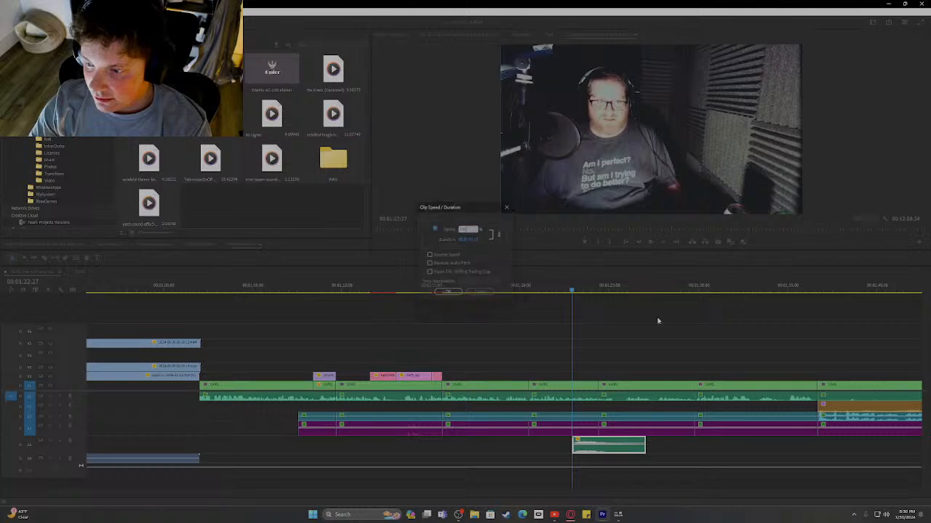
pyautogui.press('space')
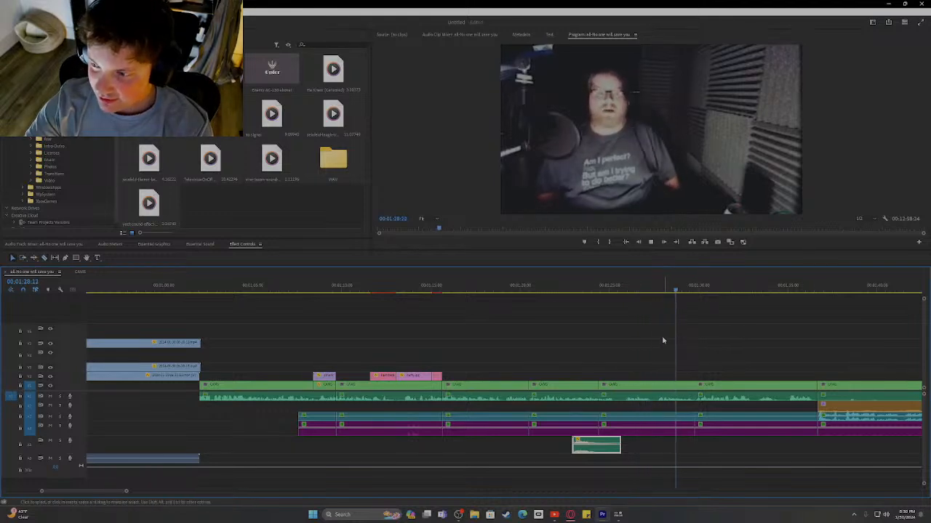
pyautogui.moveTo(584, 294); pyautogui.dragTo(576, 295)
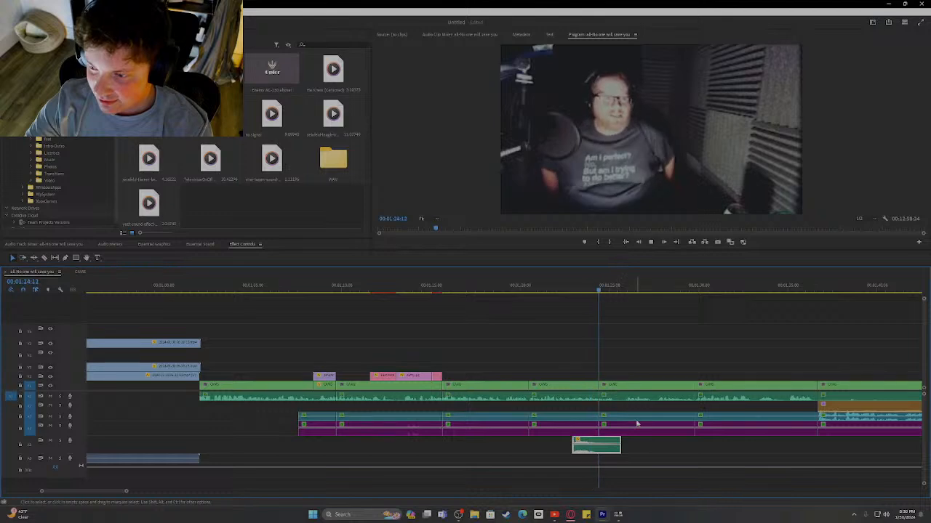
# - Restore the sound effect clip's original speed and replay it from its start
pyautogui.rightClick(584, 444)
pyautogui.click(626, 317)
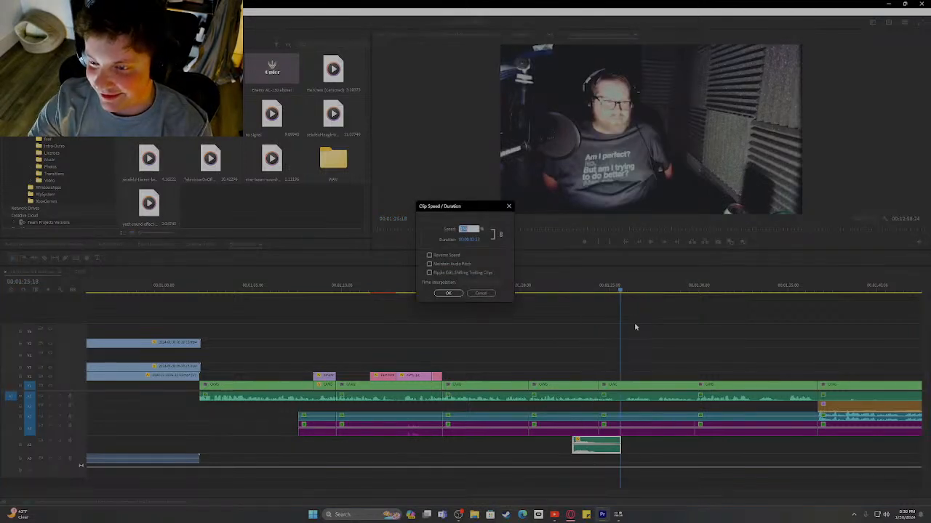
pyautogui.write('67')
pyautogui.press('Return')
pyautogui.moveTo(582, 291); pyautogui.dragTo(574, 291)
pyautogui.press('space')
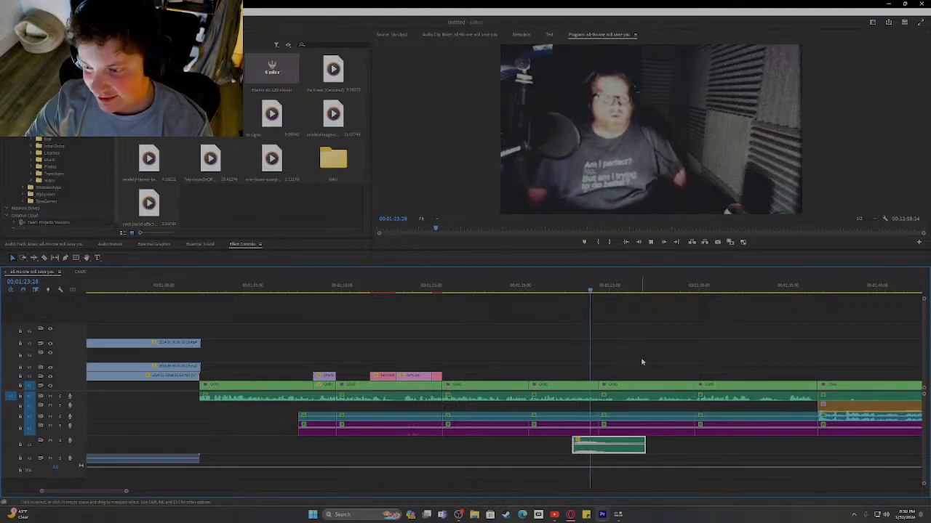
# - Cut the sound effect clip at 00:01:25:03 and delete the part after the cut
pyautogui.press('space')
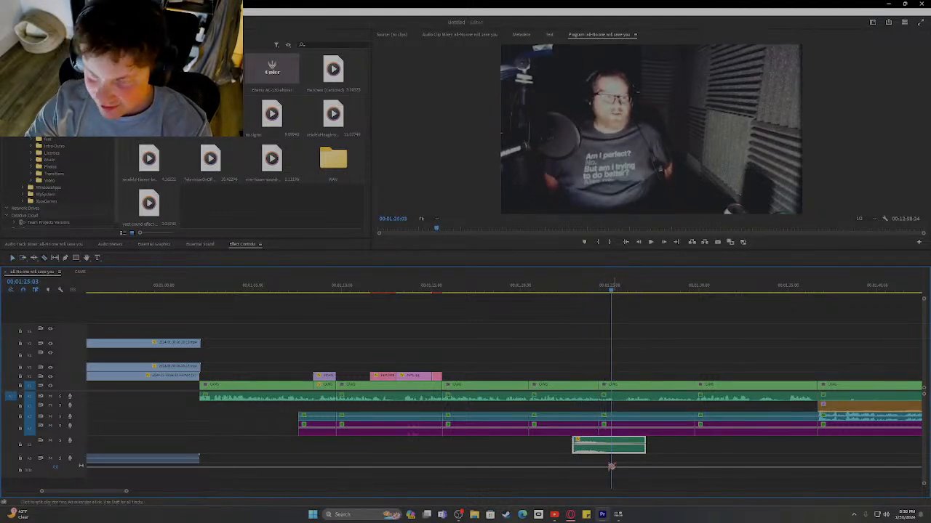
pyautogui.click(611, 446)
pyautogui.press('v')
pyautogui.click(634, 448)
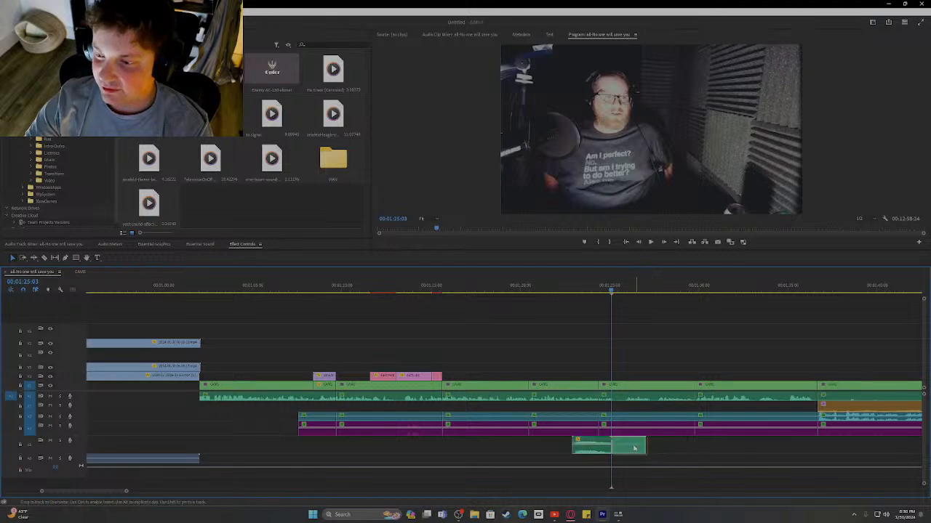
pyautogui.press('Delete')
# - Play the edit onward from 00:01:25:03 and move the playhead to 00:01:32:26
pyautogui.press('space')
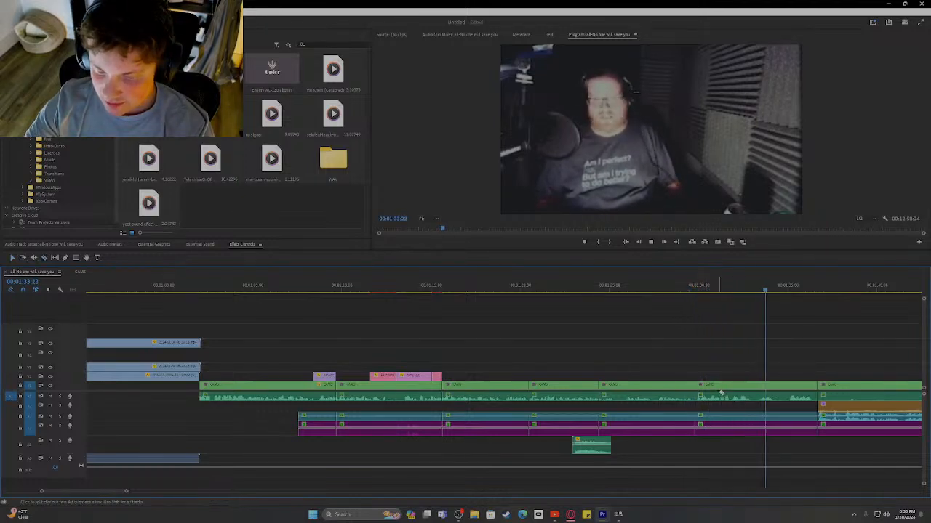
pyautogui.press('space')
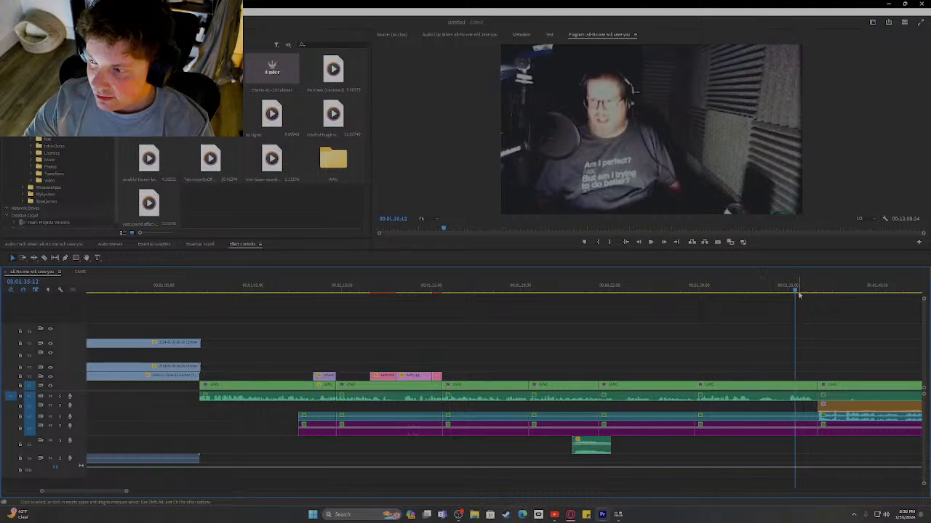
pyautogui.moveTo(778, 288); pyautogui.dragTo(749, 288)
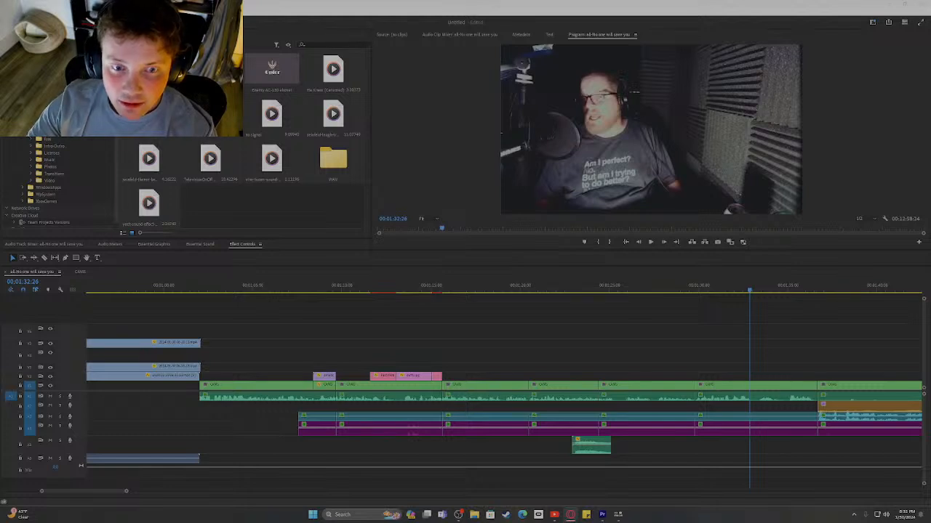
# - Import the audio file beside the title image in the No One will save you folder, and return to that folder
pyautogui.click(53, 125)
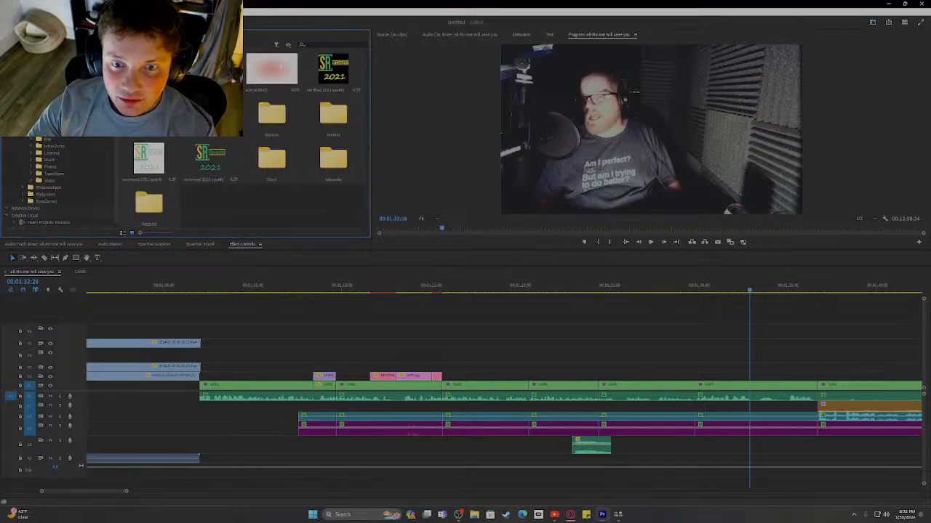
pyautogui.click(182, 34)
pyautogui.scroll(-5, 288, 97)
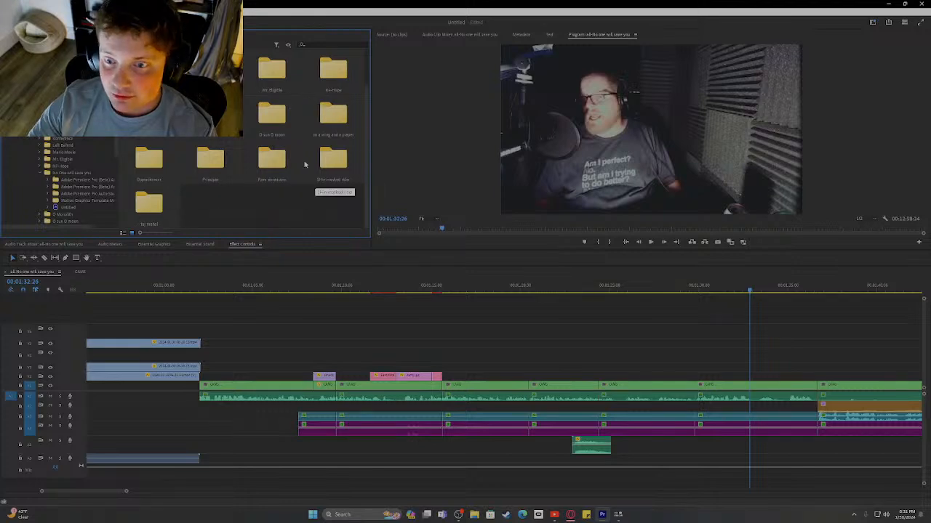
pyautogui.doubleClick(149, 113)
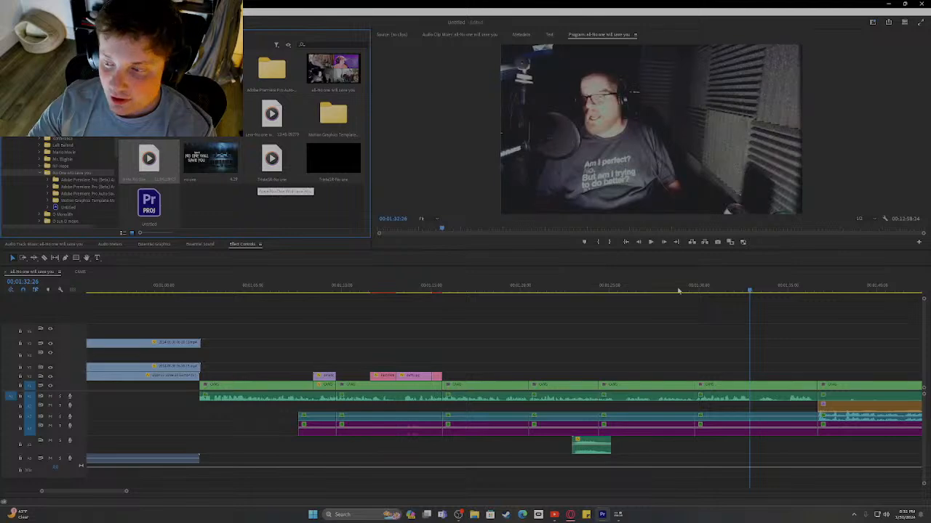
pyautogui.rightClick(157, 168)
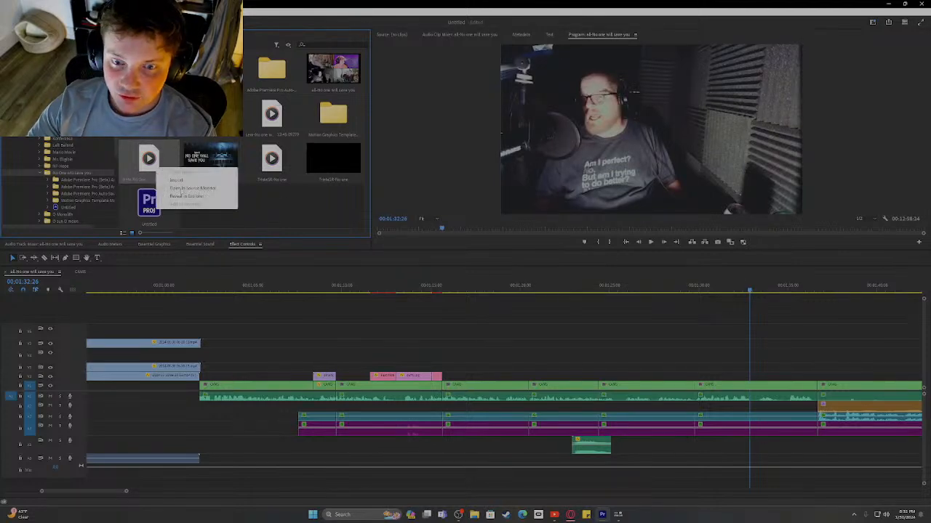
pyautogui.click(174, 176)
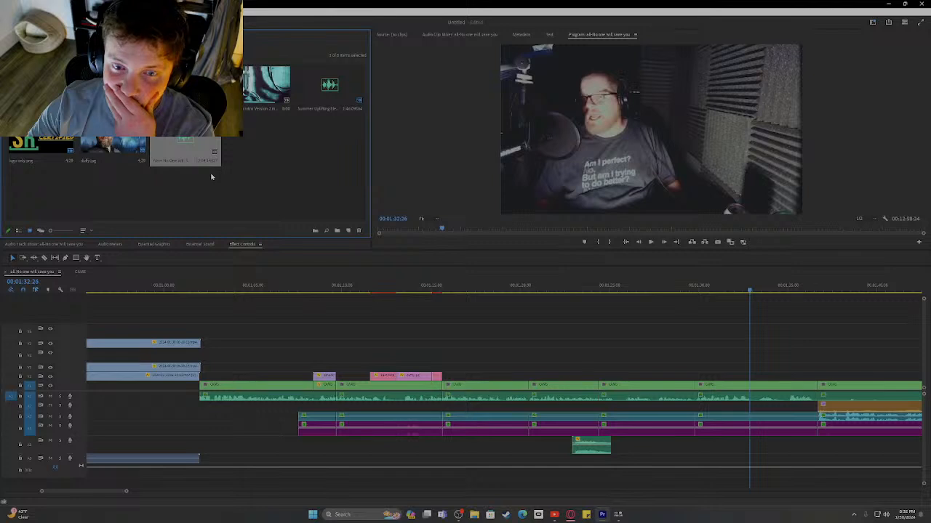
pyautogui.click(65, 34)
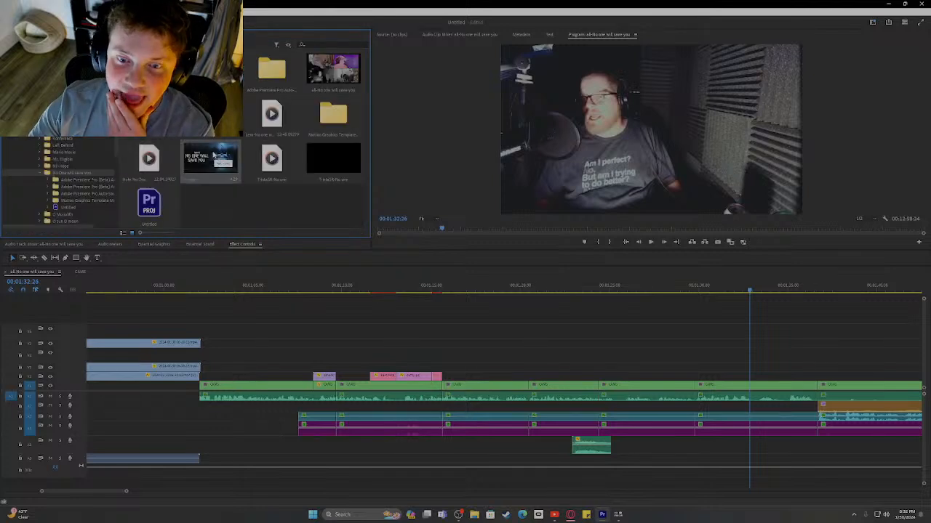
# - Import the No One Will Save You title image from its folder into the project
pyautogui.rightClick(213, 152)
pyautogui.click(239, 167)
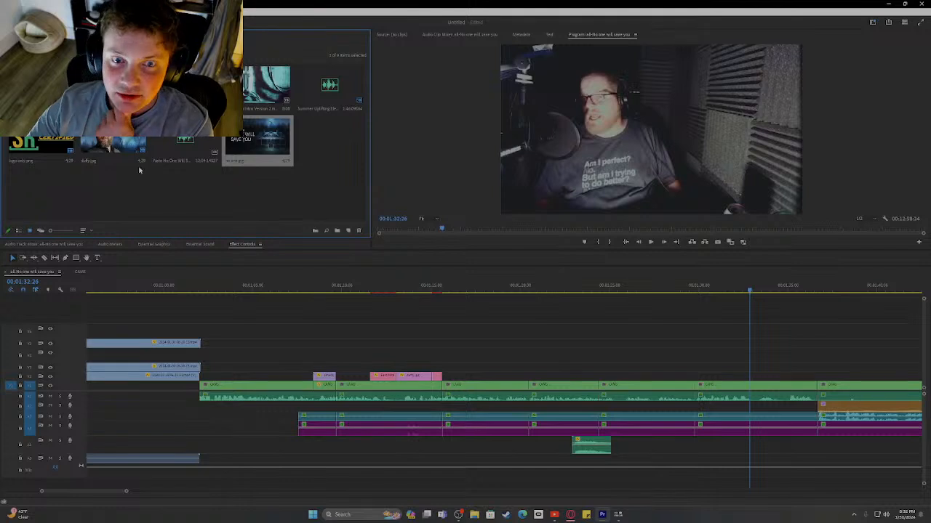
# - Browse the motion graphics templates down to the end of the list for a fitting transition or title
pyautogui.click(171, 245)
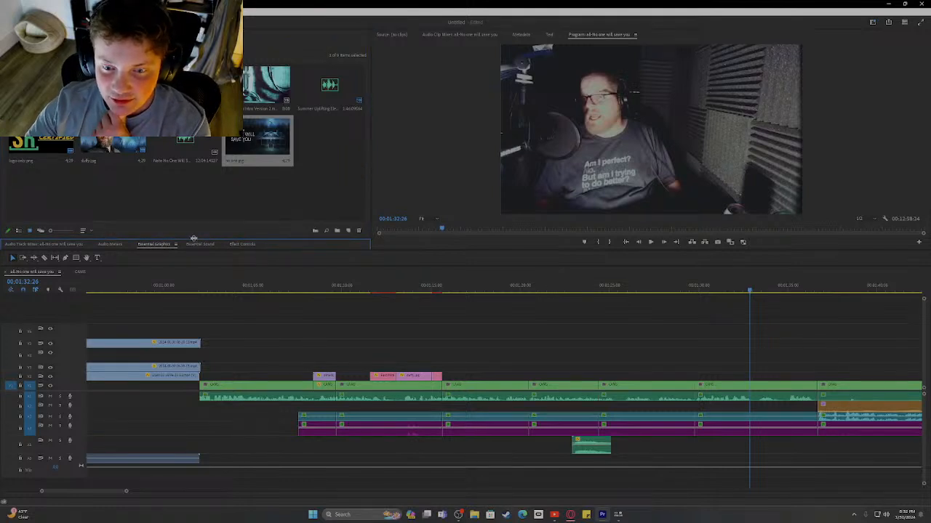
pyautogui.moveTo(193, 239); pyautogui.dragTo(200, 54)
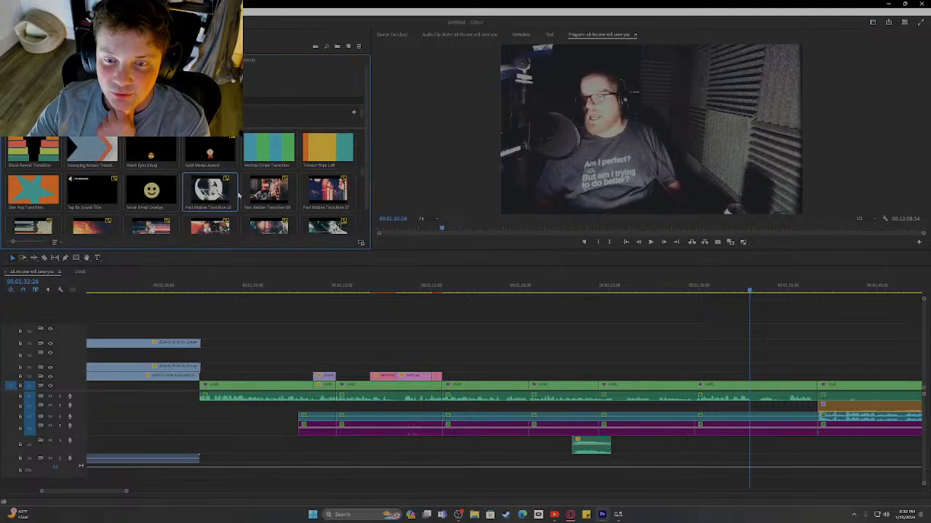
pyautogui.scroll(-1, 244, 191)
pyautogui.scroll(-3, 244, 191)
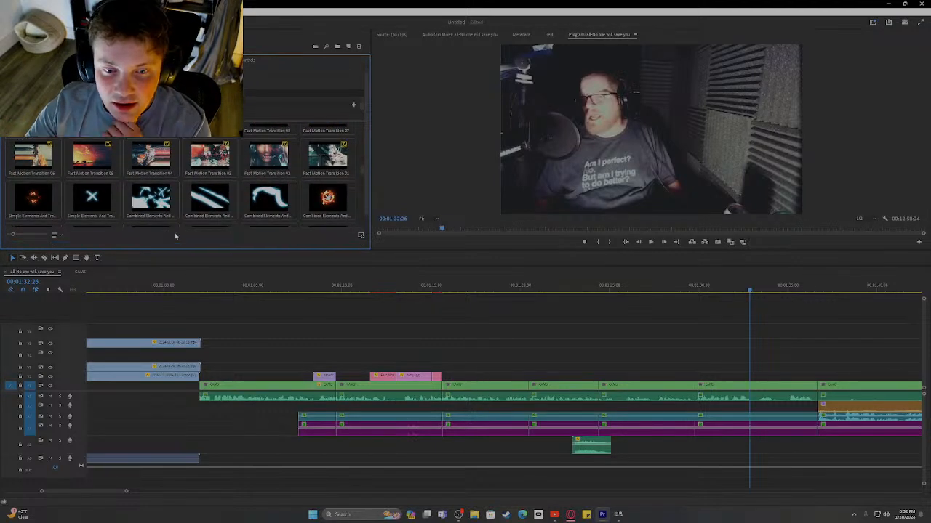
pyautogui.scroll(-2, 173, 177)
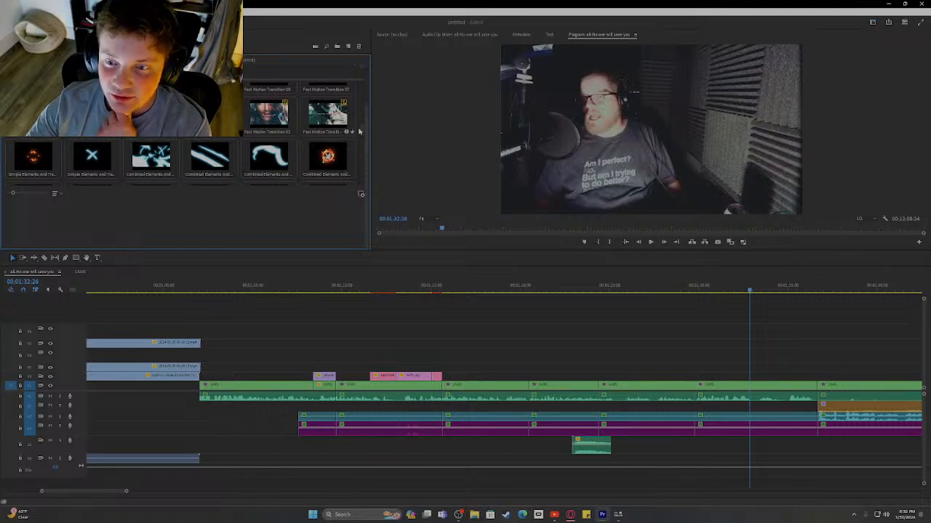
pyautogui.scroll(-4, 360, 131)
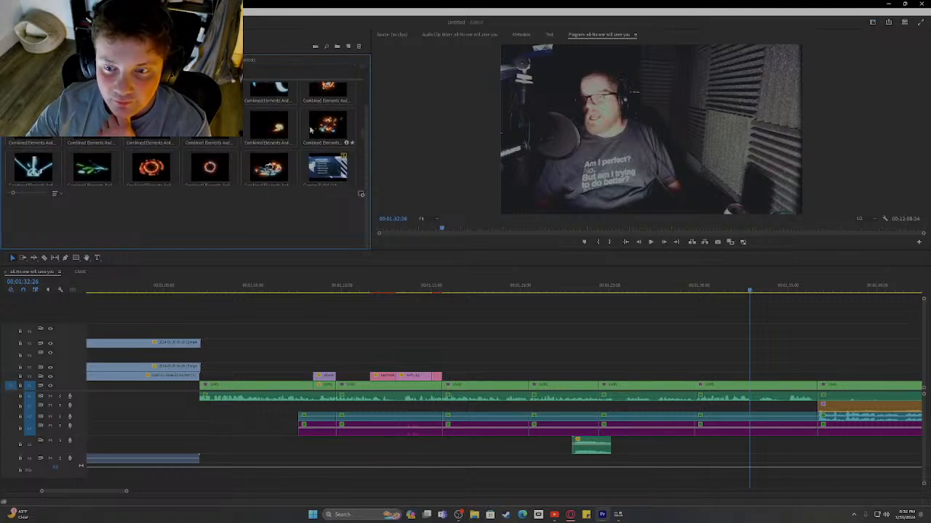
pyautogui.scroll(-5, 306, 134)
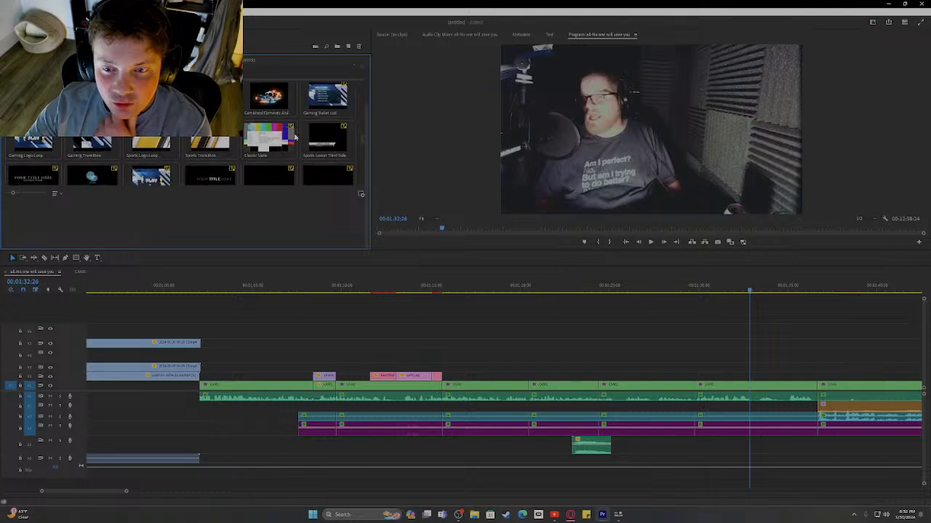
pyautogui.scroll(-2, 294, 138)
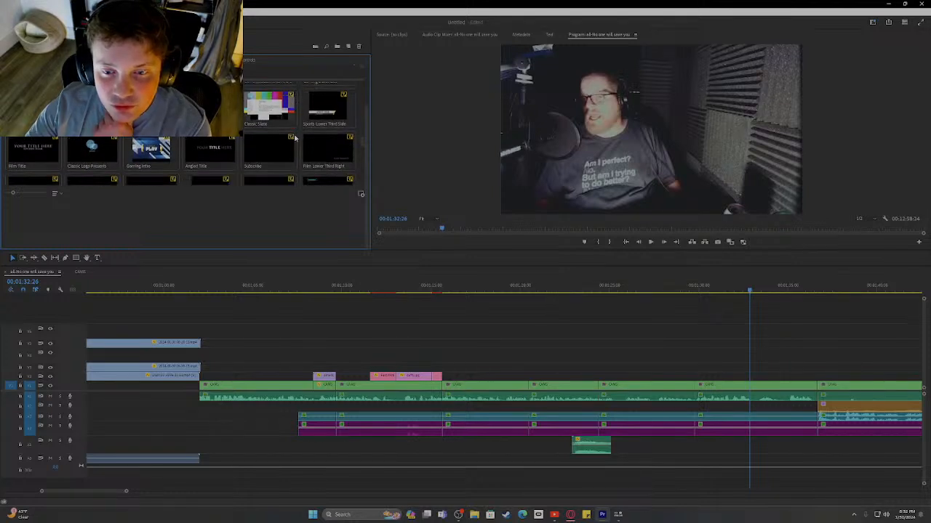
pyautogui.scroll(-5, 294, 145)
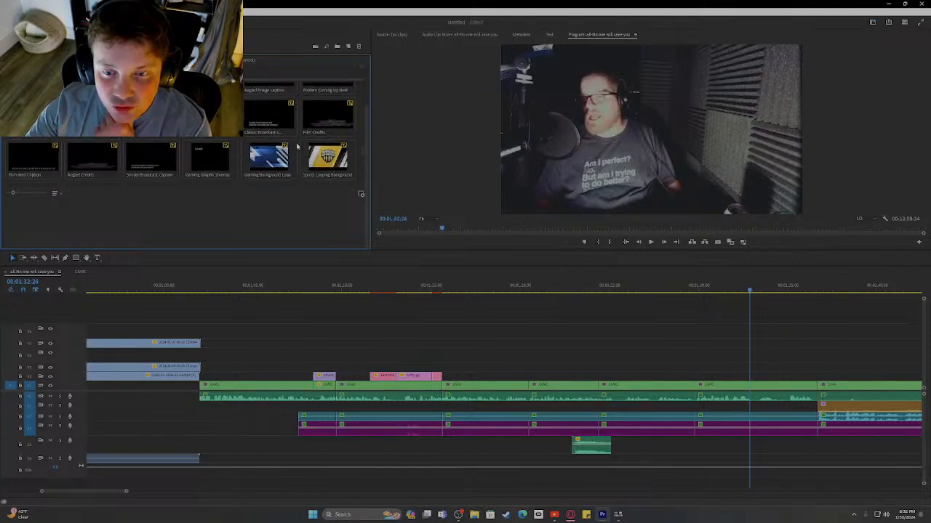
pyautogui.scroll(-2, 294, 149)
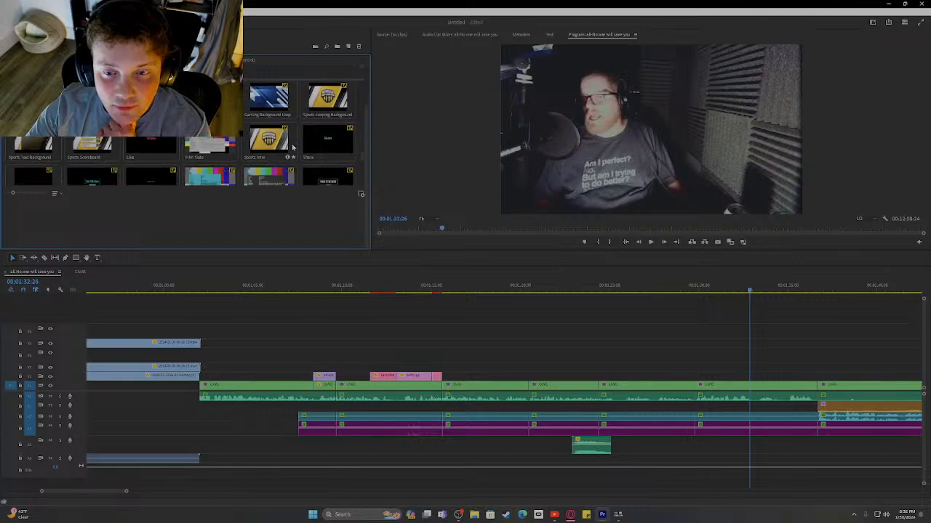
pyautogui.scroll(-4, 287, 149)
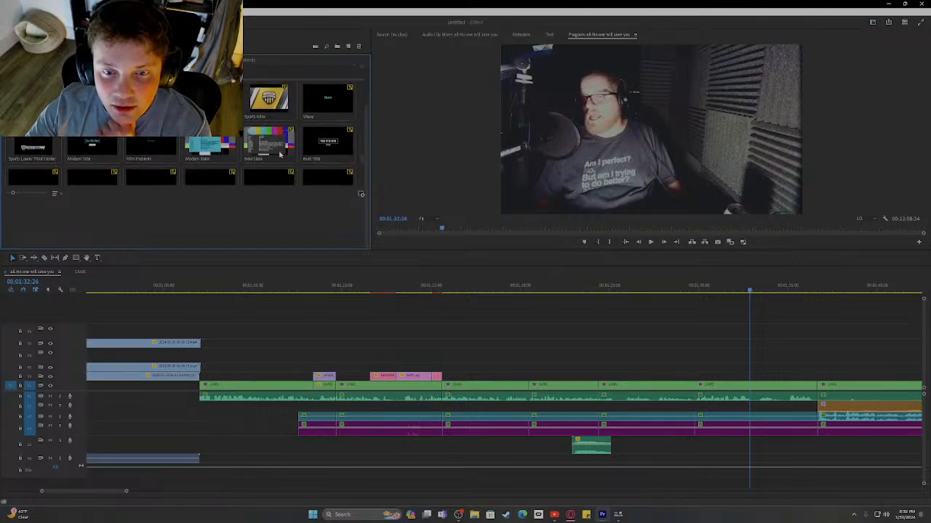
pyautogui.scroll(-5, 282, 155)
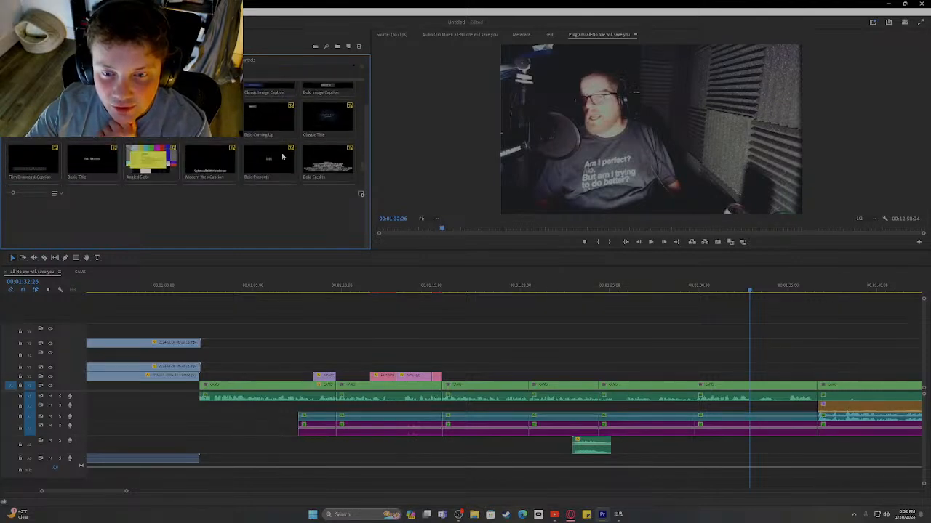
pyautogui.scroll(-5, 282, 155)
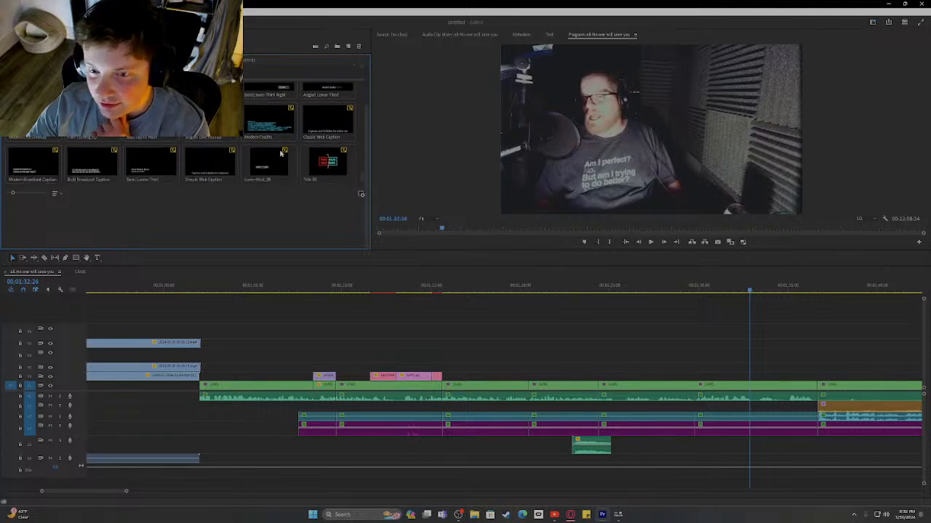
pyautogui.scroll(-1, 280, 154)
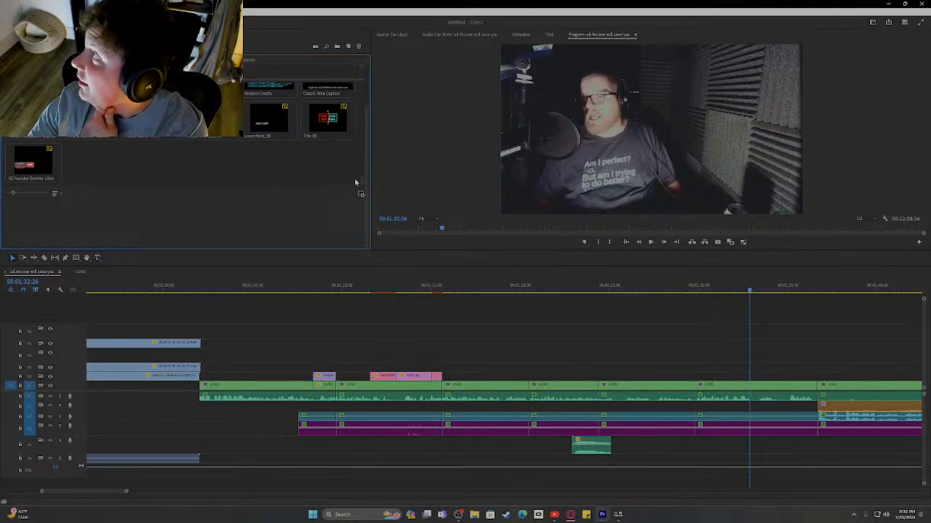
# - Place the Glitchy Lines Transition template above the talk footage, starting at the cut near 00:01:30:00
pyautogui.scroll(5, 363, 183)
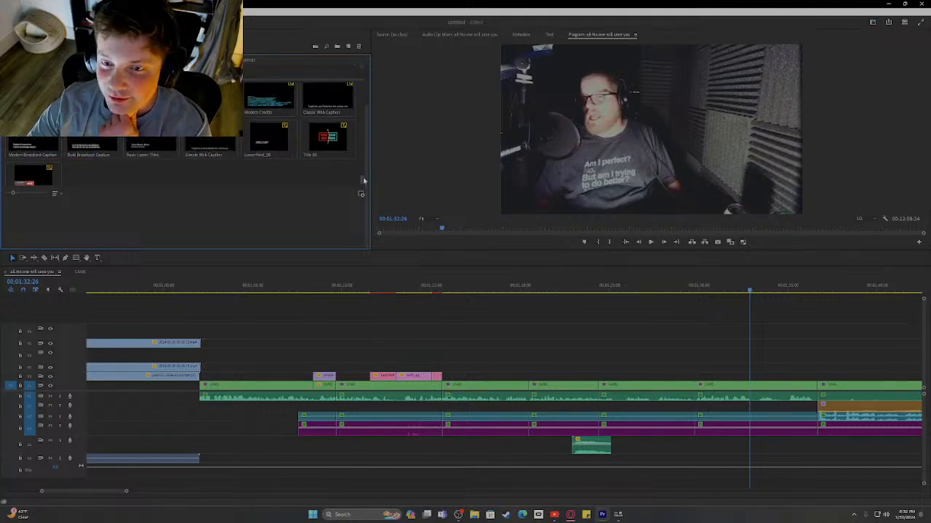
pyautogui.scroll(3, 353, 124)
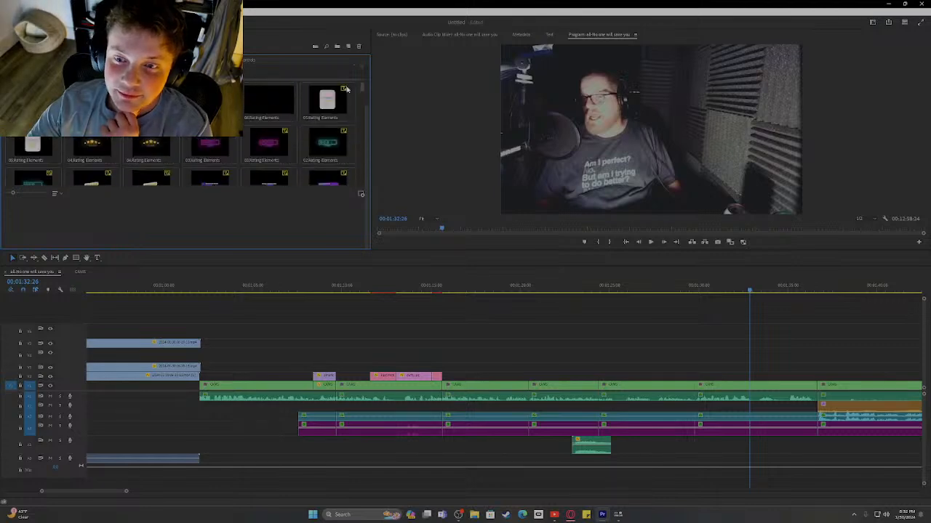
pyautogui.scroll(2, 265, 139)
pyautogui.scroll(-5, 266, 145)
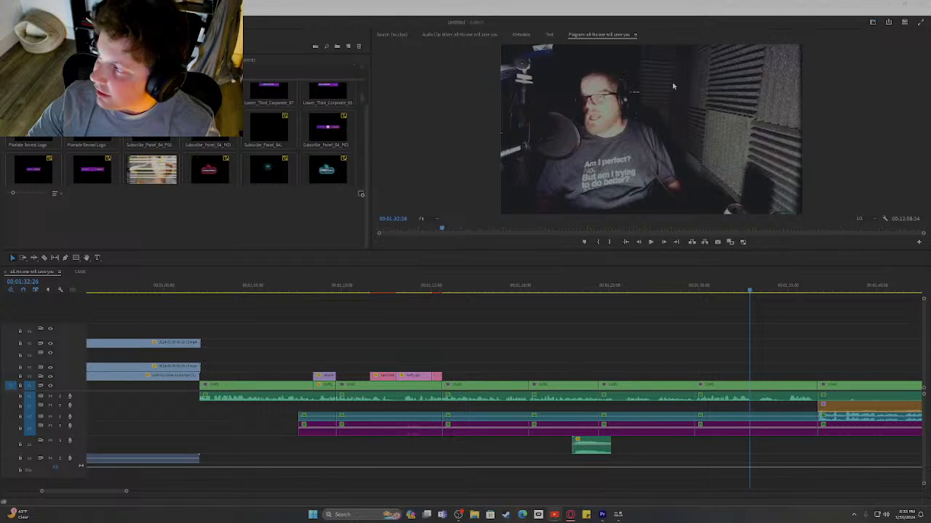
pyautogui.scroll(-3, 187, 160)
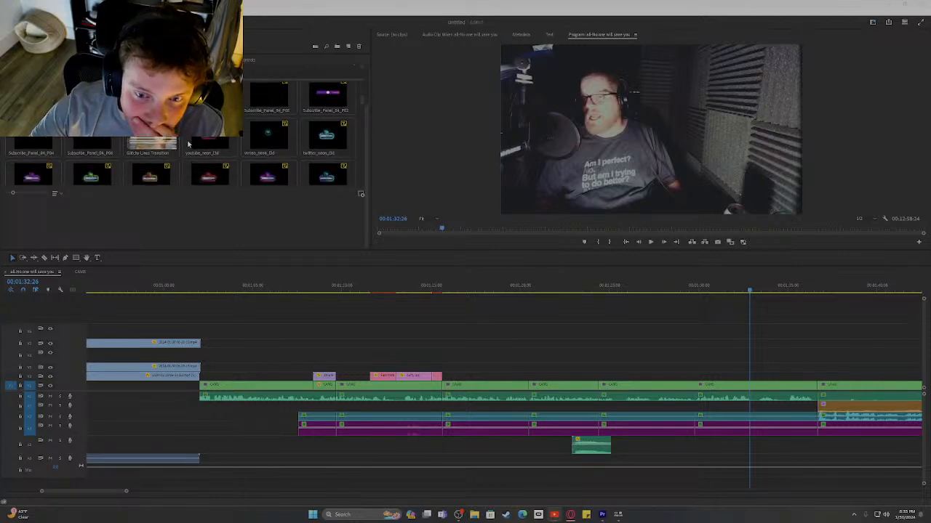
pyautogui.scroll(-6, 187, 152)
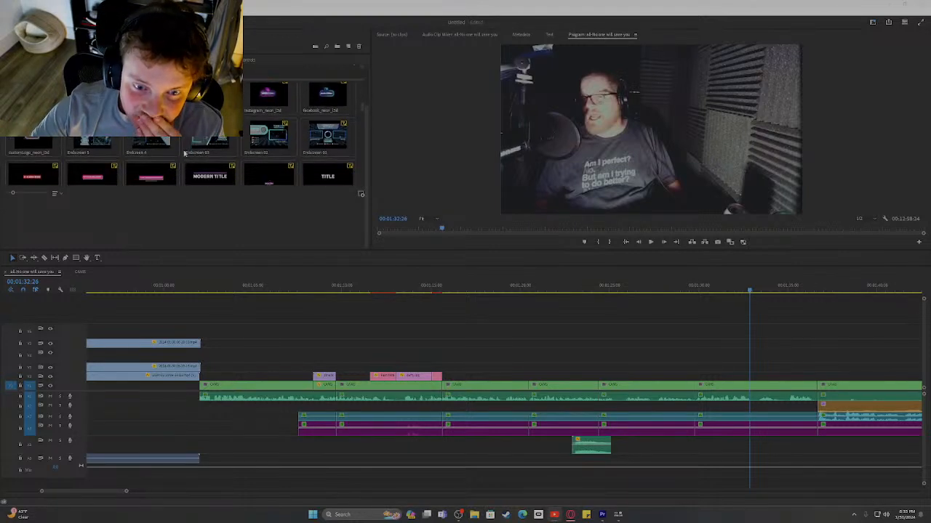
pyautogui.scroll(5, 183, 155)
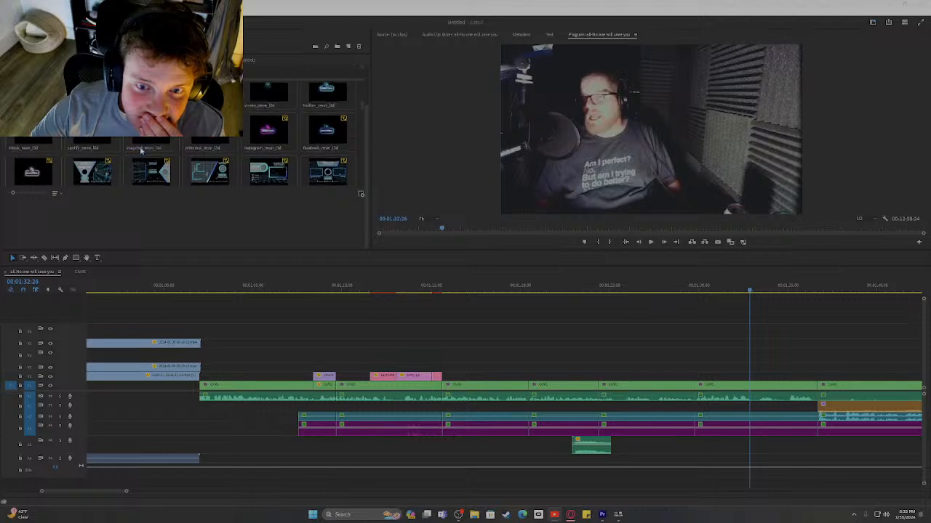
pyautogui.moveTo(151, 109); pyautogui.dragTo(697, 380)
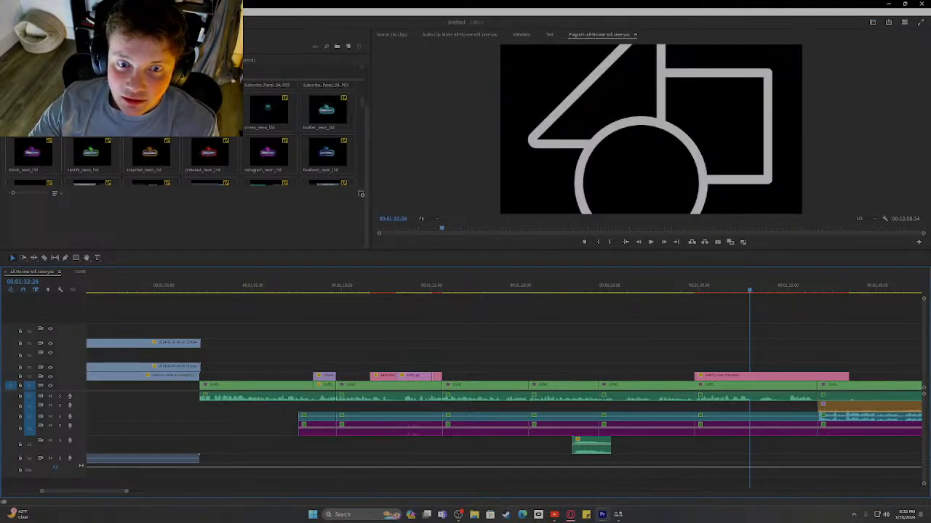
# - Open the placed transition's editable properties and expand its MEDIA 01 slot
pyautogui.scroll(5, 150, 175)
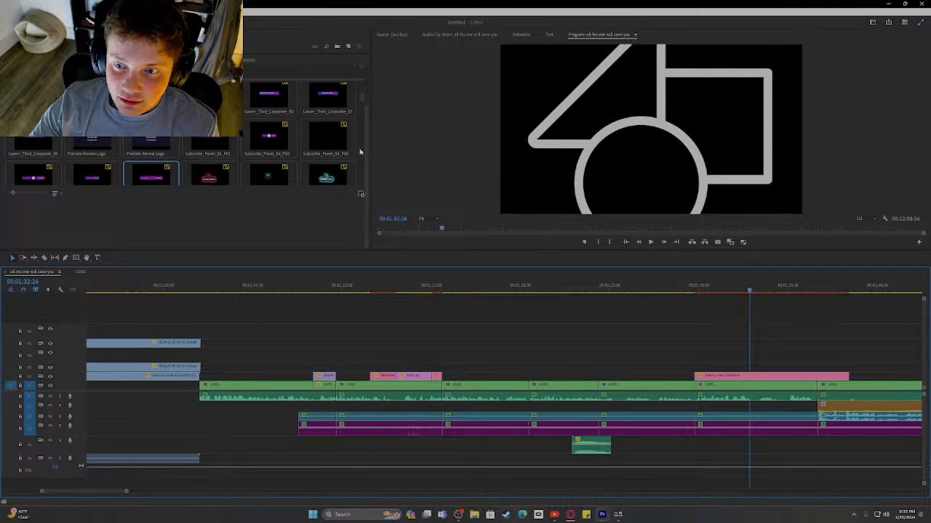
pyautogui.moveTo(367, 152); pyautogui.dragTo(356, 86)
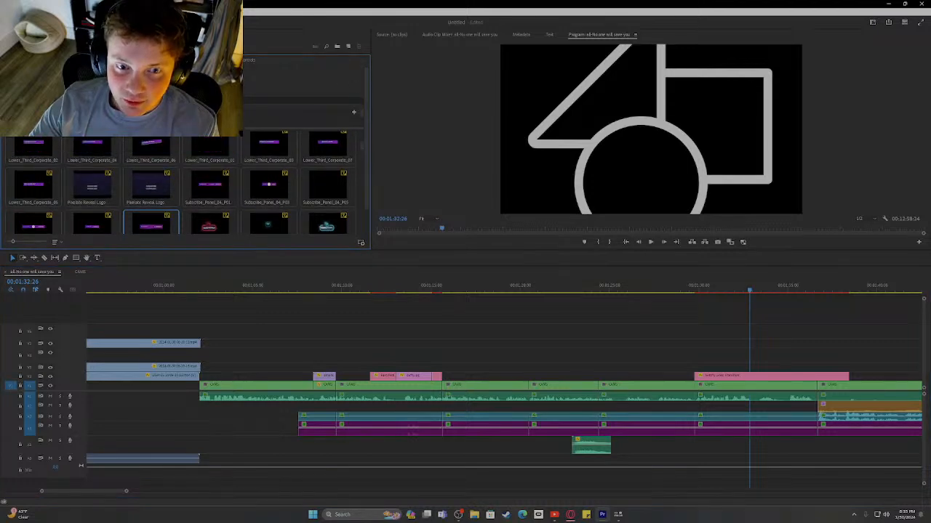
pyautogui.click(197, 70)
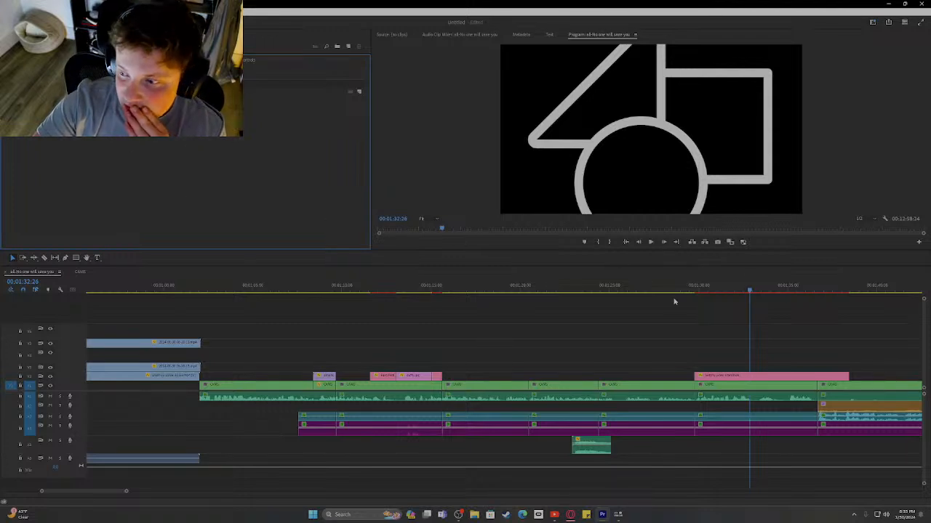
pyautogui.click(746, 378)
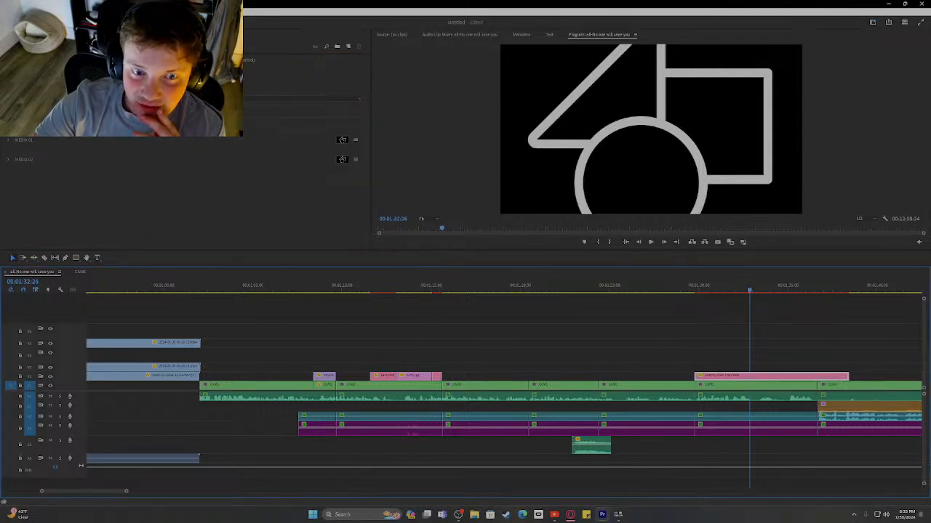
pyautogui.click(8, 110)
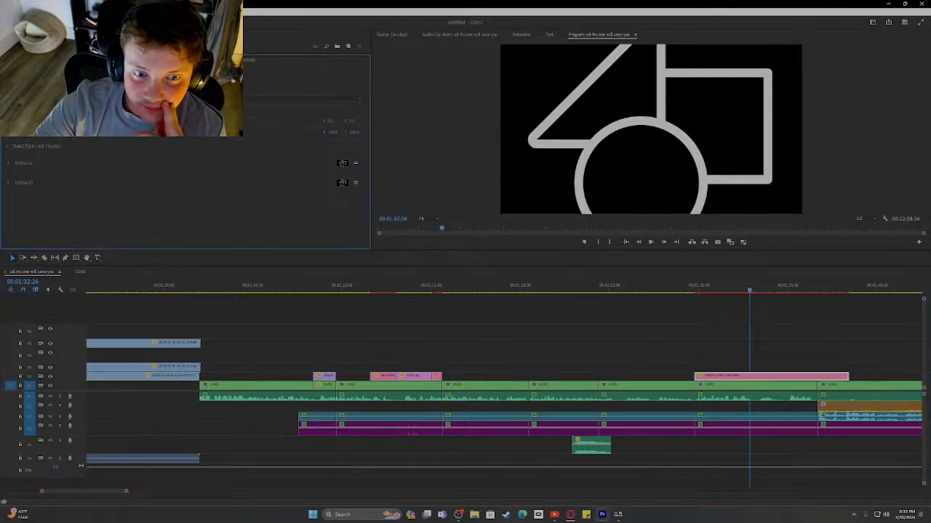
pyautogui.click(8, 164)
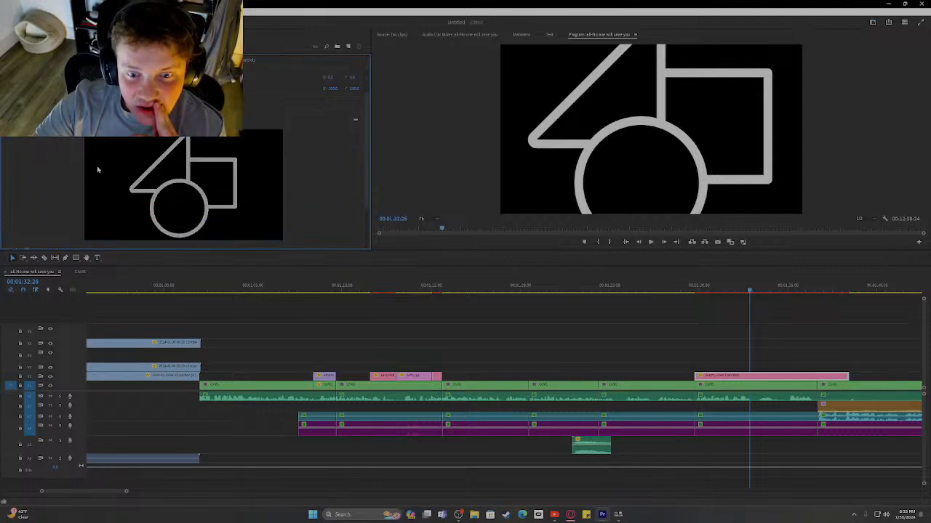
pyautogui.scroll(1, 41, 145)
pyautogui.click(8, 104)
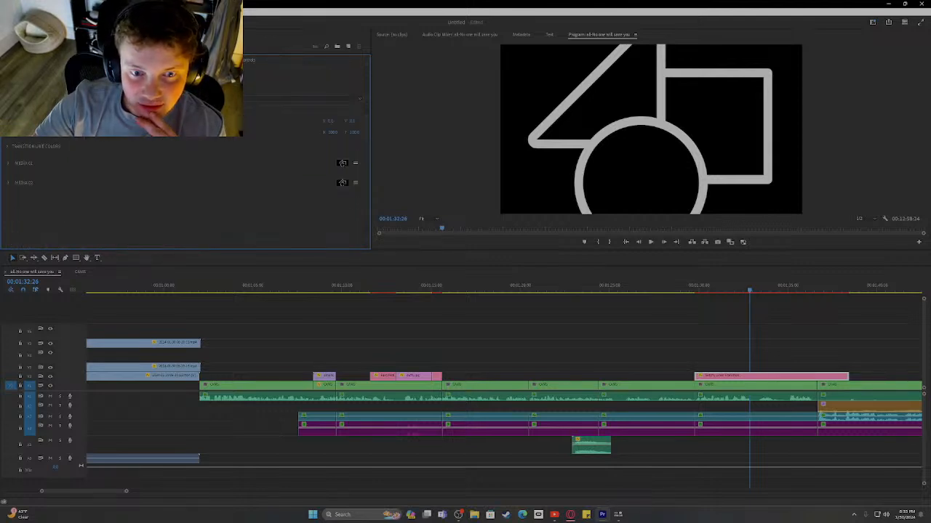
pyautogui.click(9, 163)
pyautogui.scroll(-2, 176, 181)
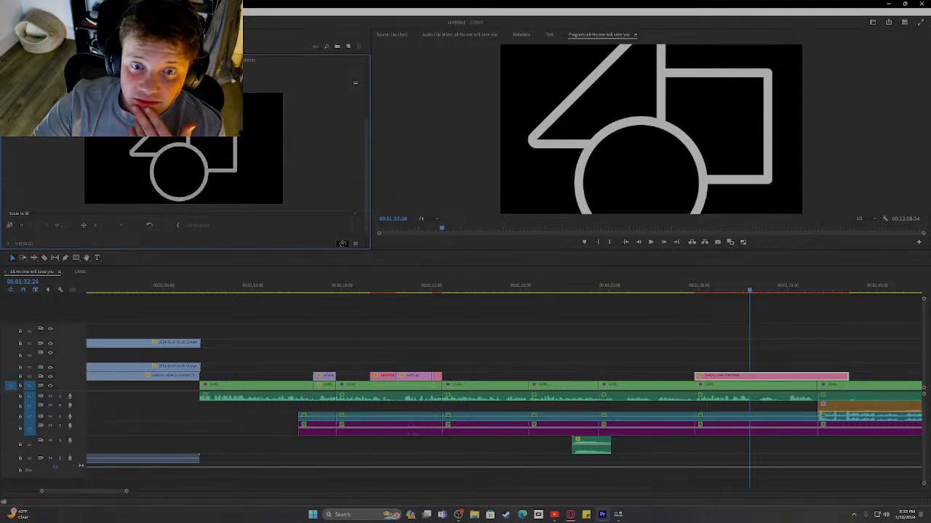
# - Fill the transition's MEDIA 01 slot with the No One Will Save You title image
pyautogui.click(341, 244)
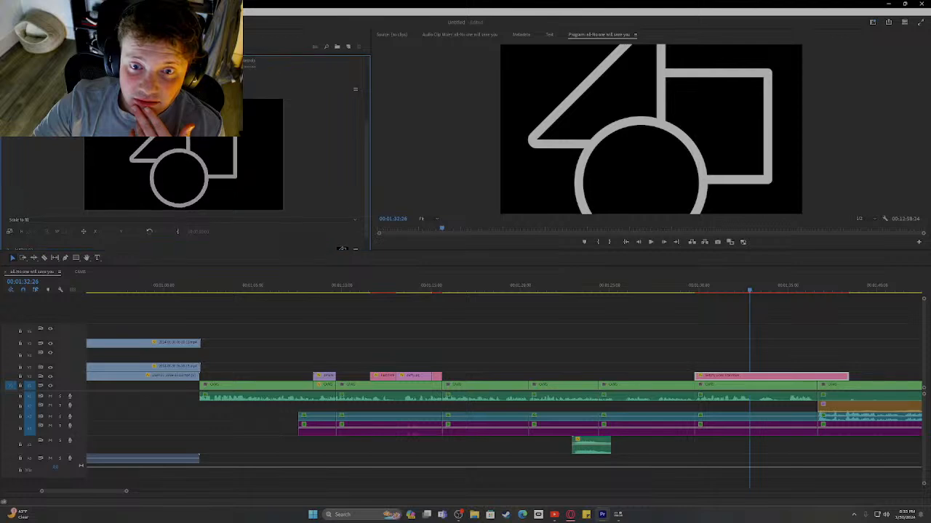
pyautogui.click(109, 34)
pyautogui.click(160, 34)
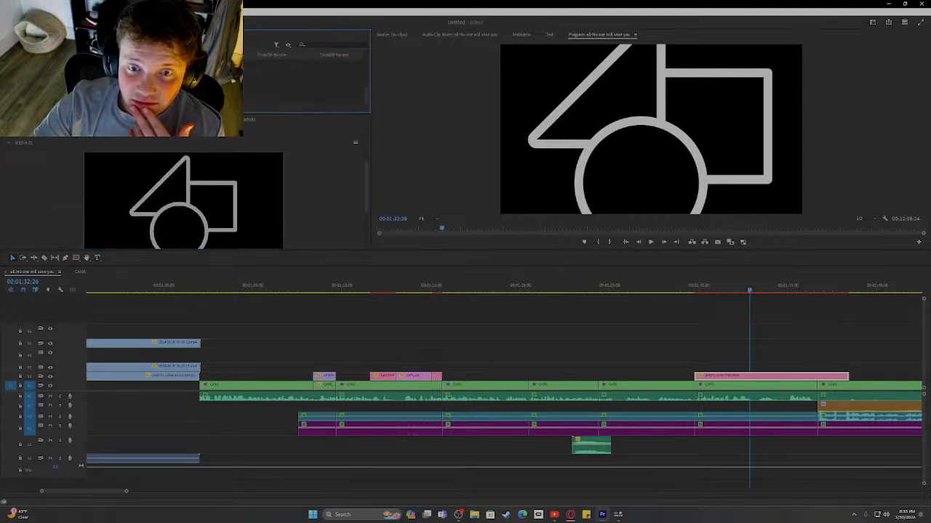
pyautogui.click(109, 35)
pyautogui.click(51, 34)
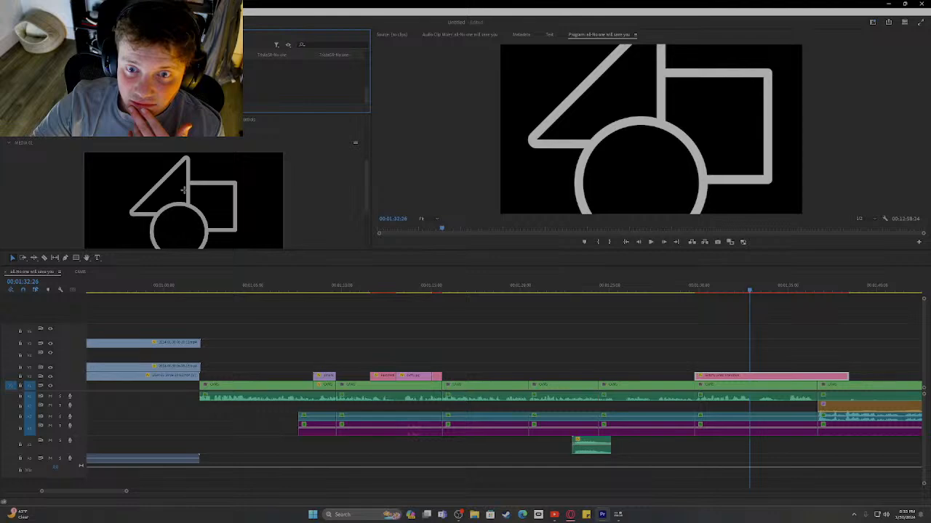
pyautogui.moveTo(272, 54); pyautogui.dragTo(177, 208)
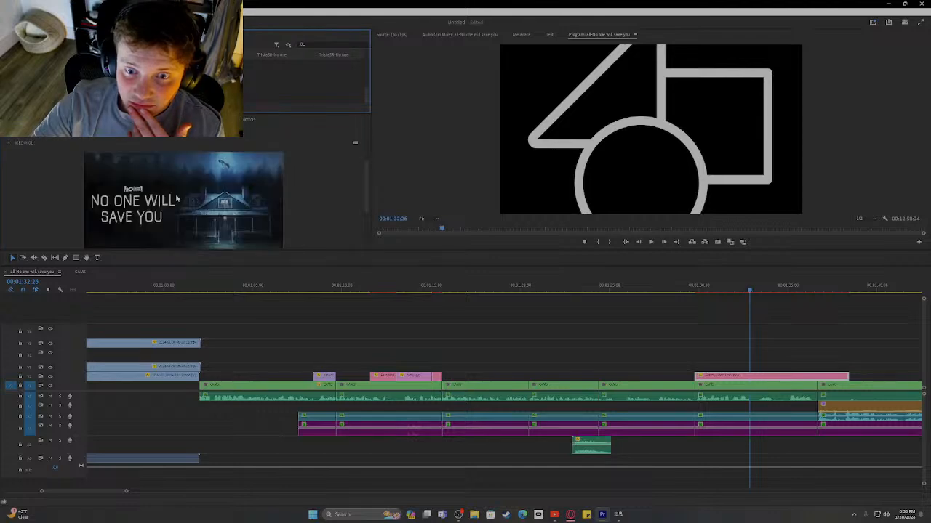
pyautogui.scroll(-1, 178, 198)
pyautogui.scroll(2, 183, 181)
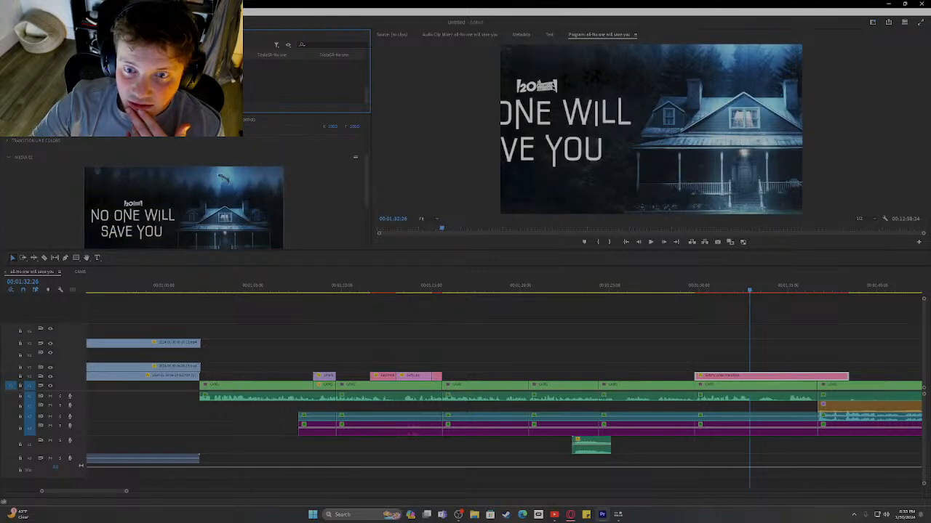
pyautogui.scroll(2, 366, 86)
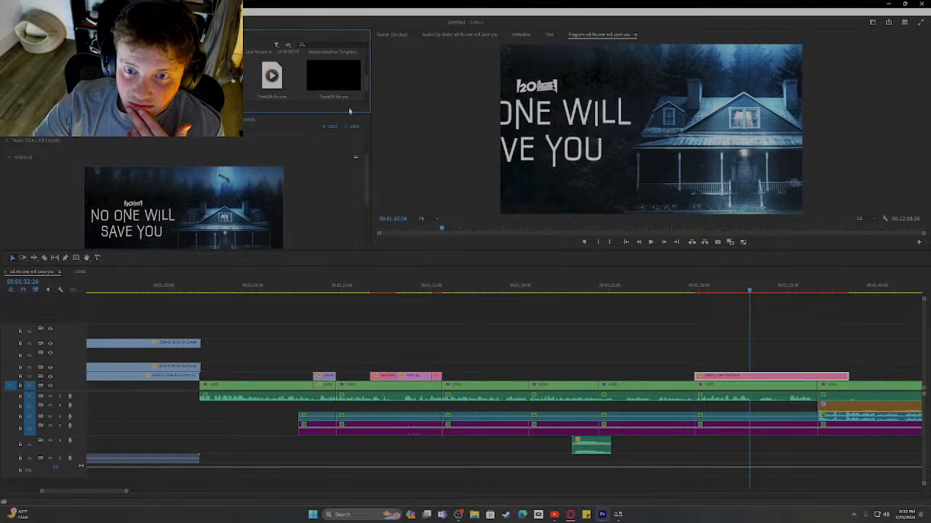
# - Expand the transition's MEDIA 02 slot and fill it with the No One Will Save You title image
pyautogui.scroll(-3, 337, 187)
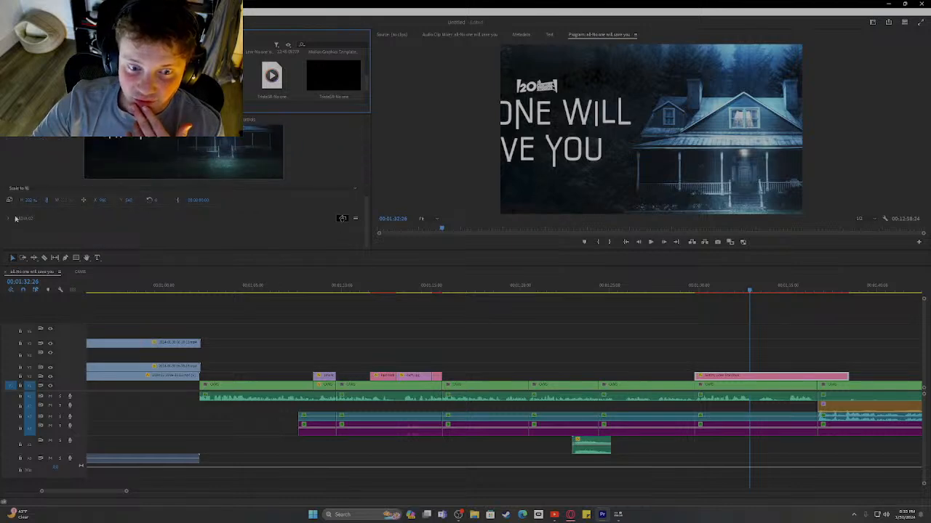
pyautogui.click(8, 219)
pyautogui.scroll(-5, 9, 219)
pyautogui.click(210, 79)
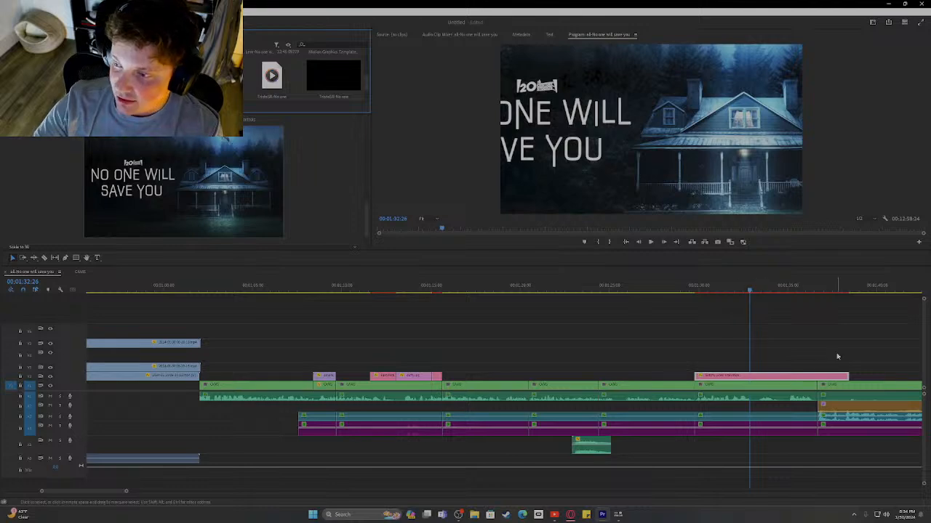
# - Set the glitch transition clip's duration to 00:00:05:00
pyautogui.click(802, 381)
pyautogui.rightClick(804, 381)
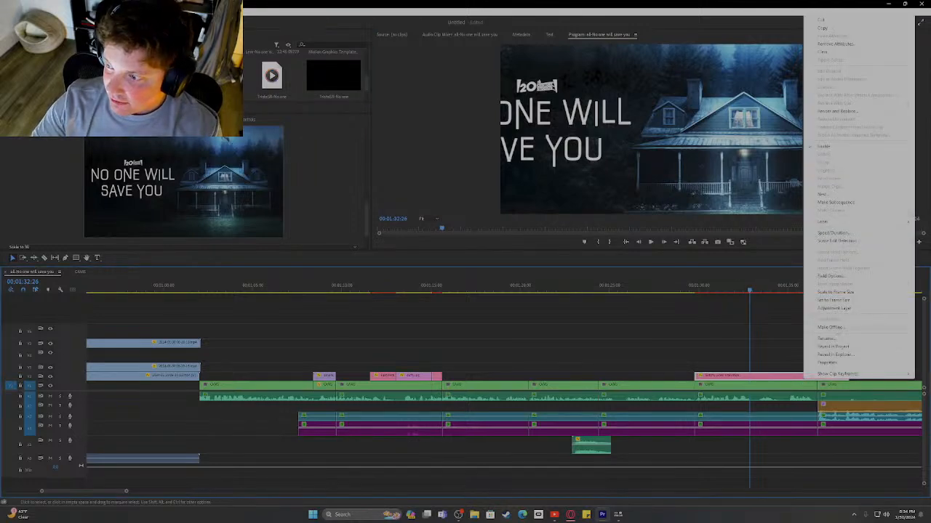
pyautogui.click(833, 233)
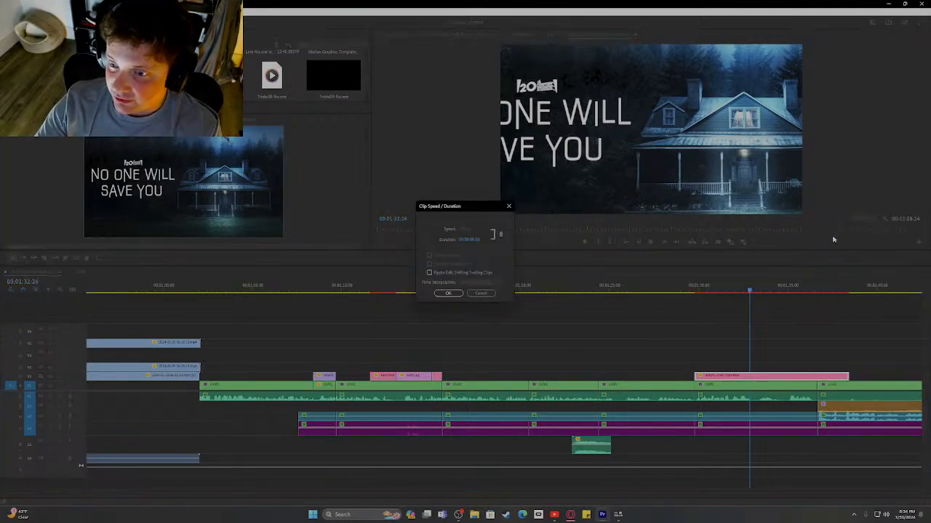
pyautogui.click(478, 239)
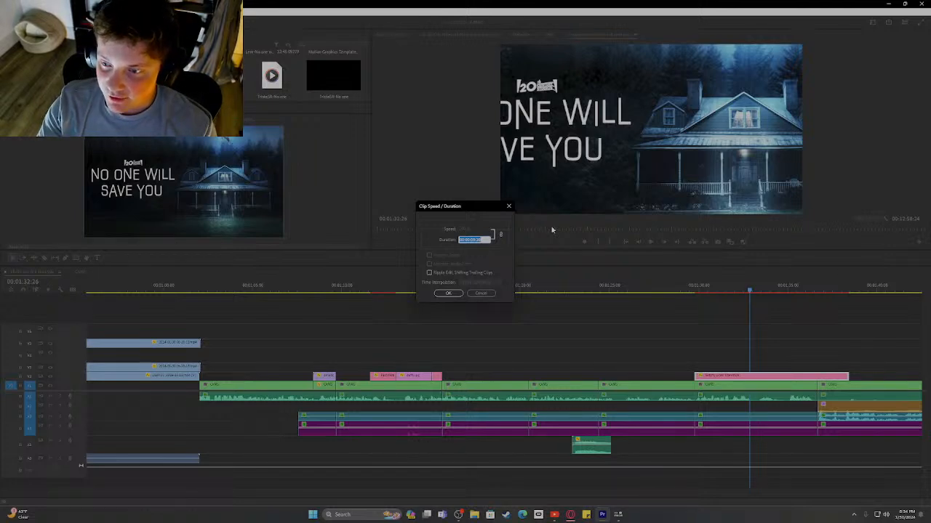
pyautogui.press('Right')
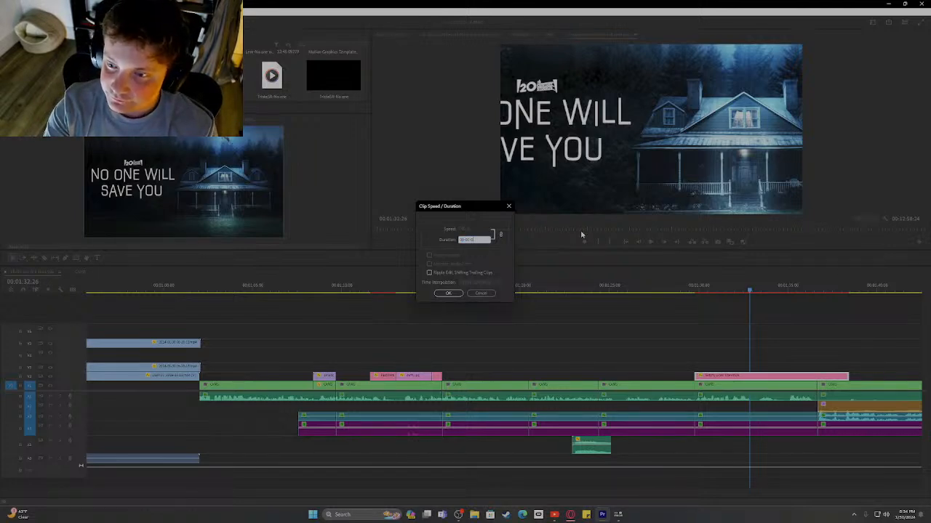
pyautogui.press('BackSpace')
pyautogui.press('BackSpace')
pyautogui.press('BackSpace')
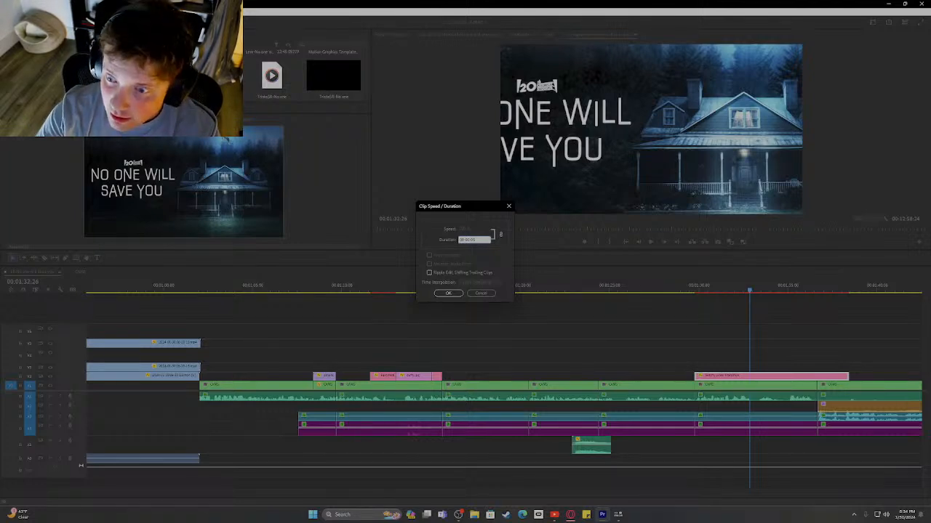
pyautogui.write(':00')
pyautogui.press('Return')
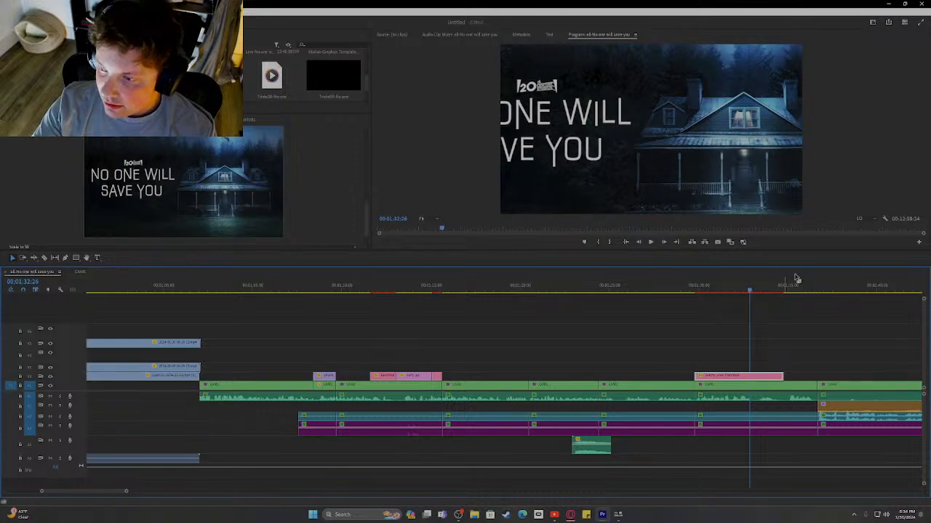
# - Try a larger scale for the title image in the MEDIA 02 slot
pyautogui.click(711, 294)
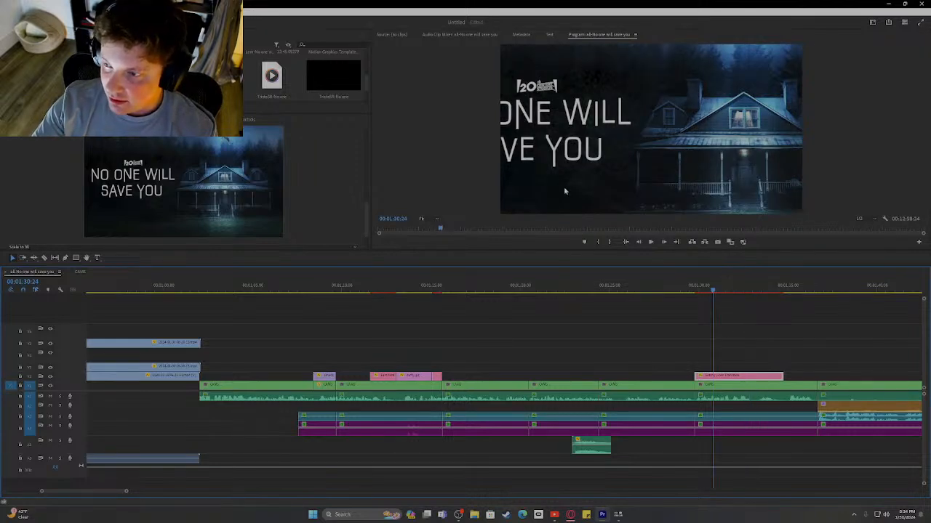
pyautogui.scroll(-1, 70, 166)
pyautogui.scroll(-2, 69, 165)
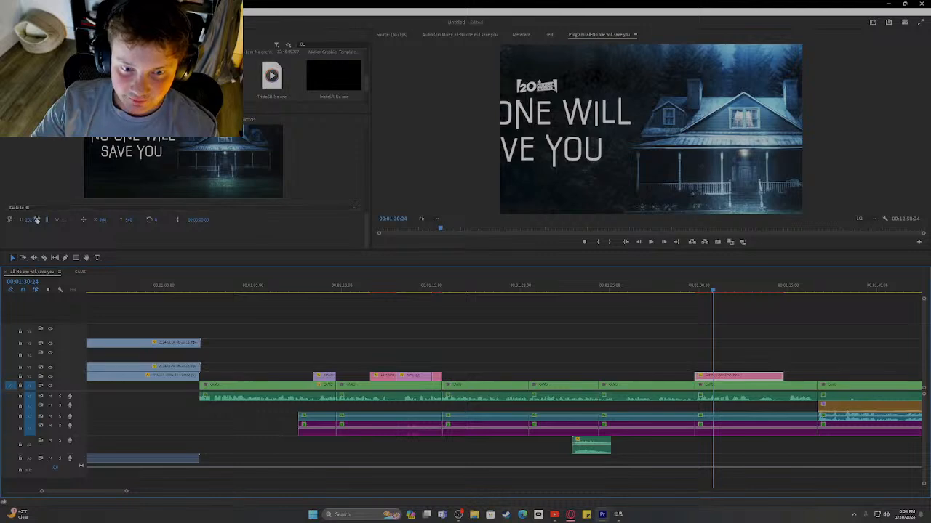
pyautogui.moveTo(29, 219); pyautogui.dragTo(33, 219)
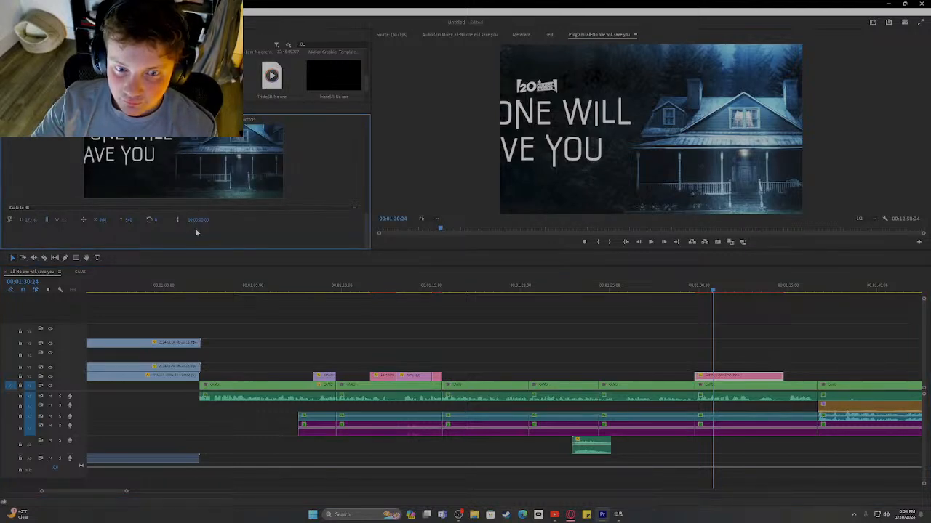
pyautogui.moveTo(196, 232); pyautogui.dragTo(129, 231)
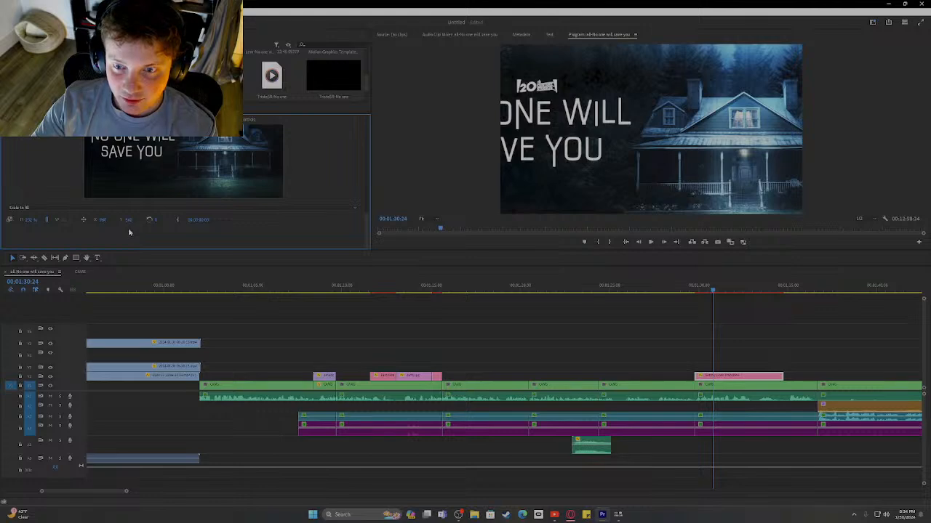
# - Collapse the media slots and use Global Size and Global Position to shrink the title graphic into the frame's upper-right corner
pyautogui.scroll(-2, 259, 225)
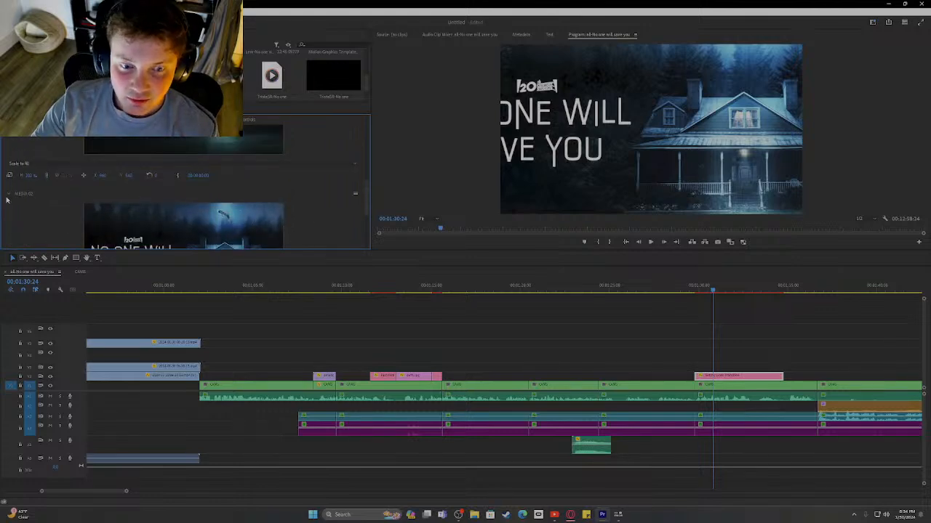
pyautogui.scroll(-2, 9, 190)
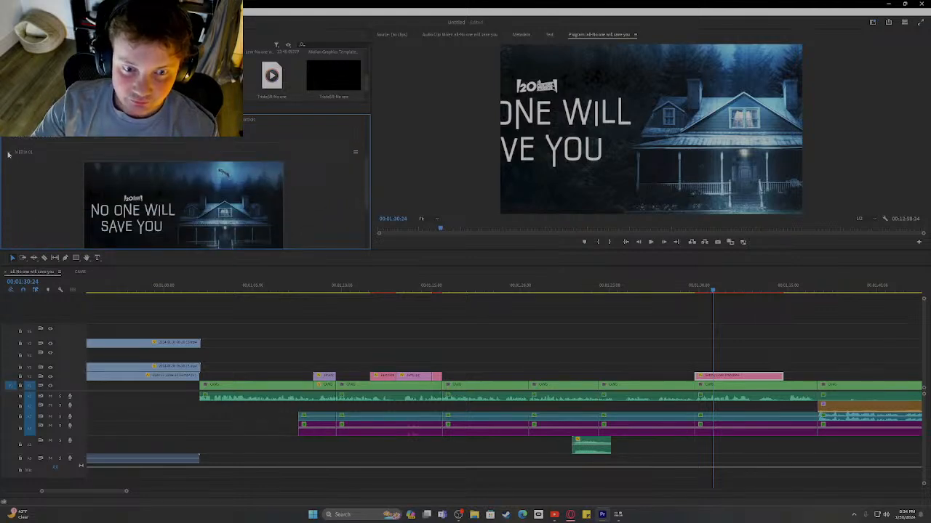
pyautogui.click(9, 154)
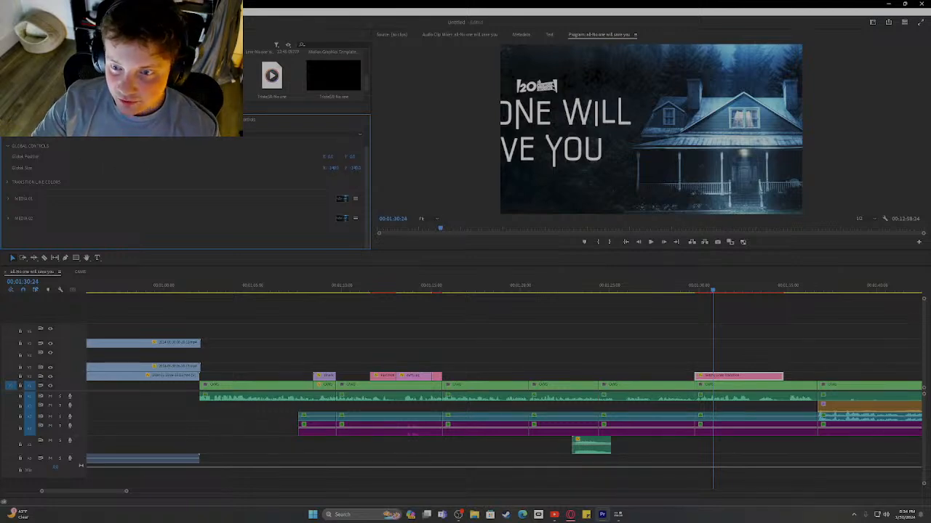
pyautogui.moveTo(333, 168); pyautogui.dragTo(277, 156)
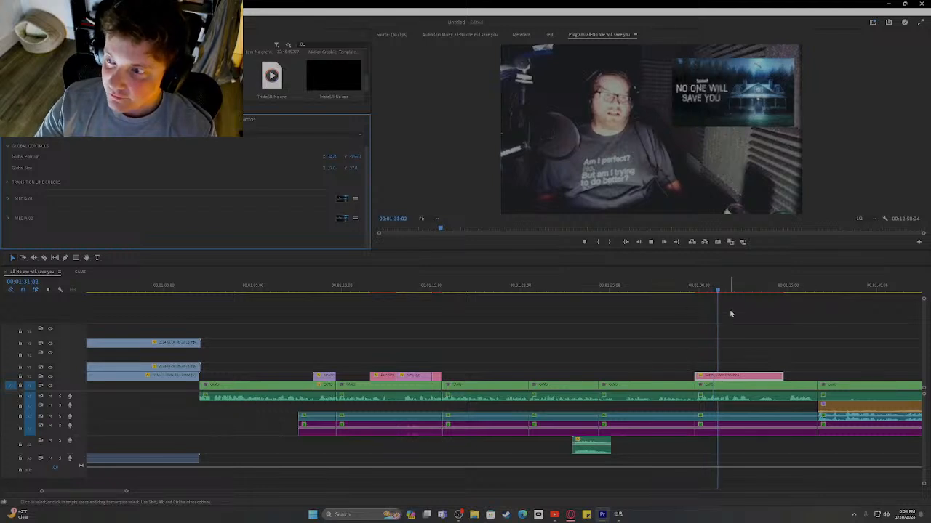
# - Preview the transition over the talk footage and shift its clip later to start at about 00:01:32:15
pyautogui.moveTo(727, 289); pyautogui.dragTo(687, 290)
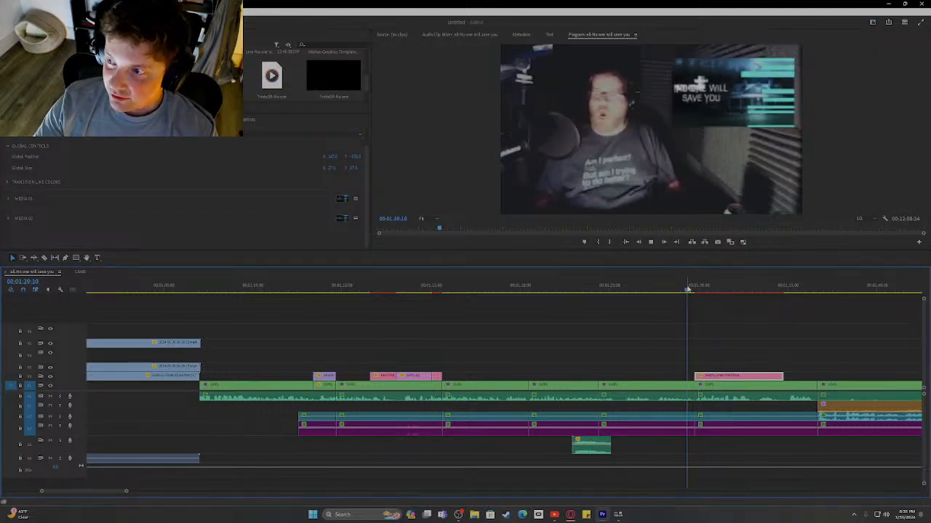
pyautogui.press('space')
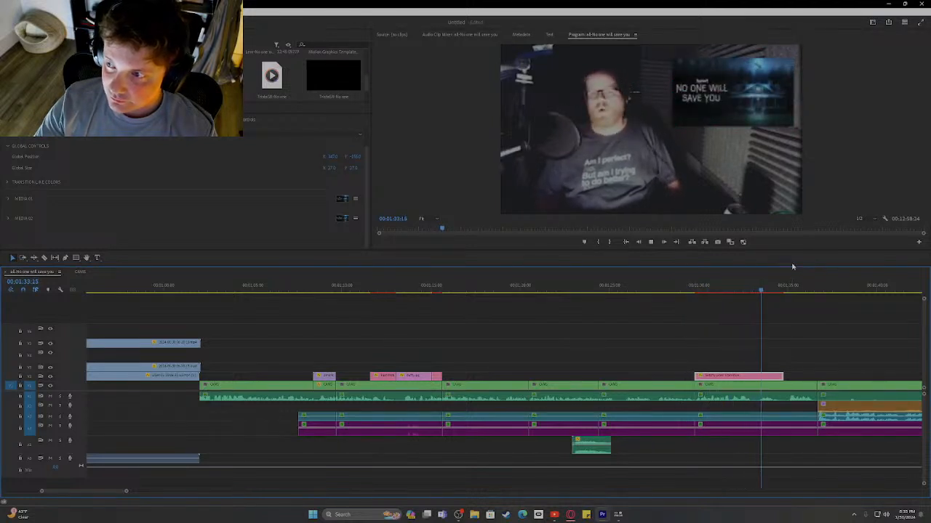
pyautogui.press('space')
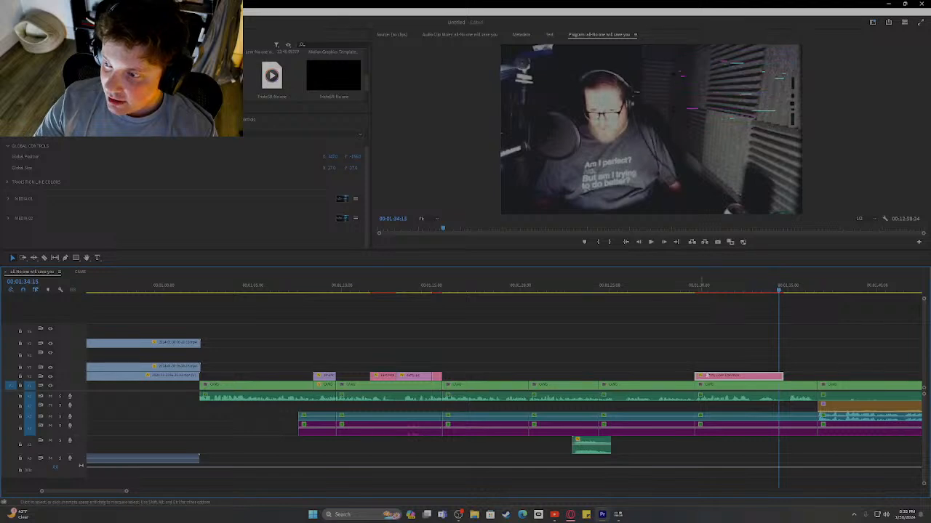
pyautogui.moveTo(726, 376); pyautogui.dragTo(775, 377)
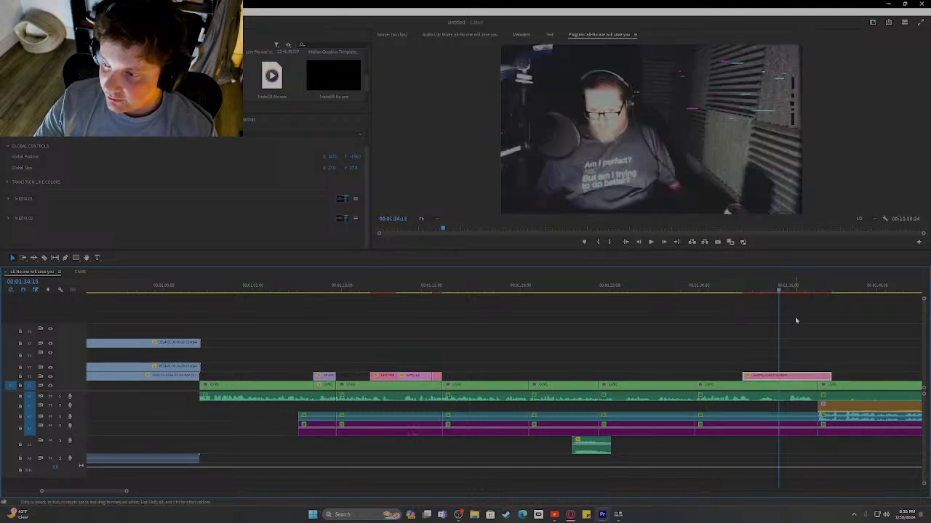
# - Play the talk on to 00:01:44:27 and place a duplicate of the earlier logo lower-third graphic there
pyautogui.click(777, 291)
pyautogui.moveTo(777, 291); pyautogui.dragTo(738, 290)
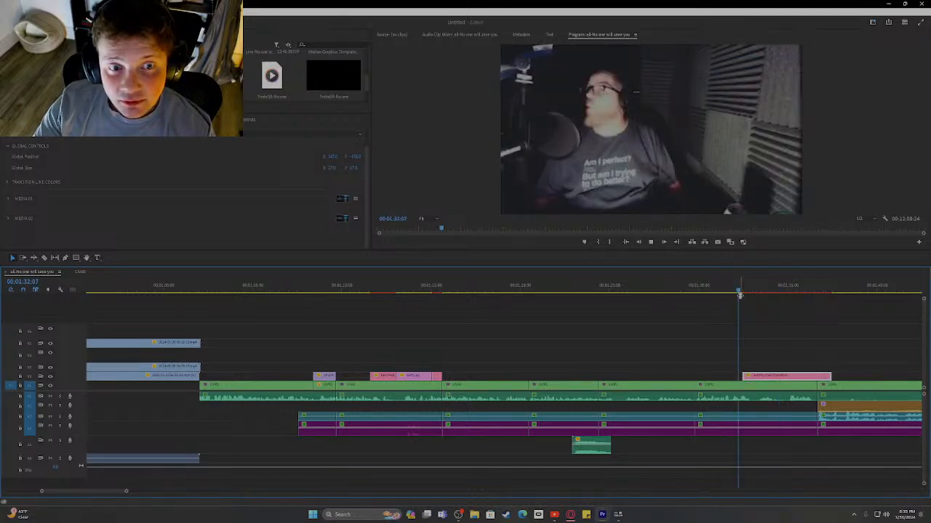
pyautogui.press('space')
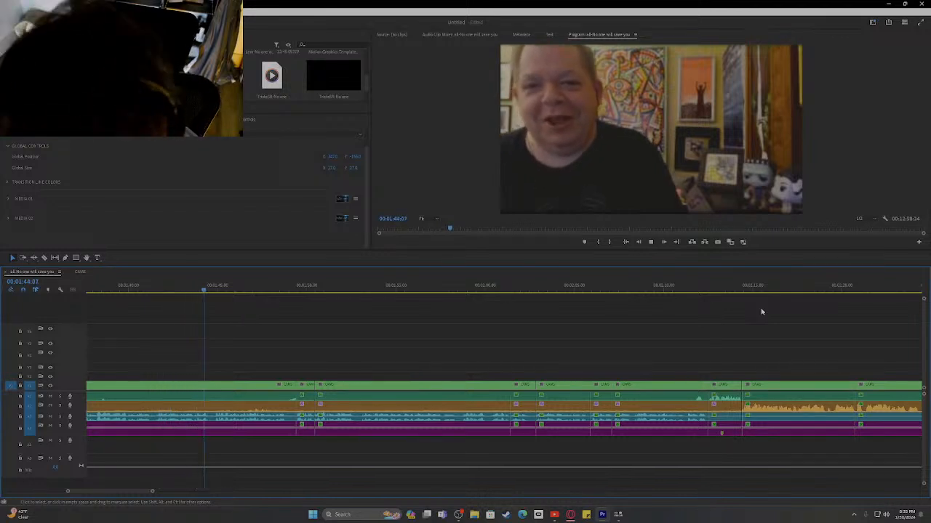
pyautogui.press('space')
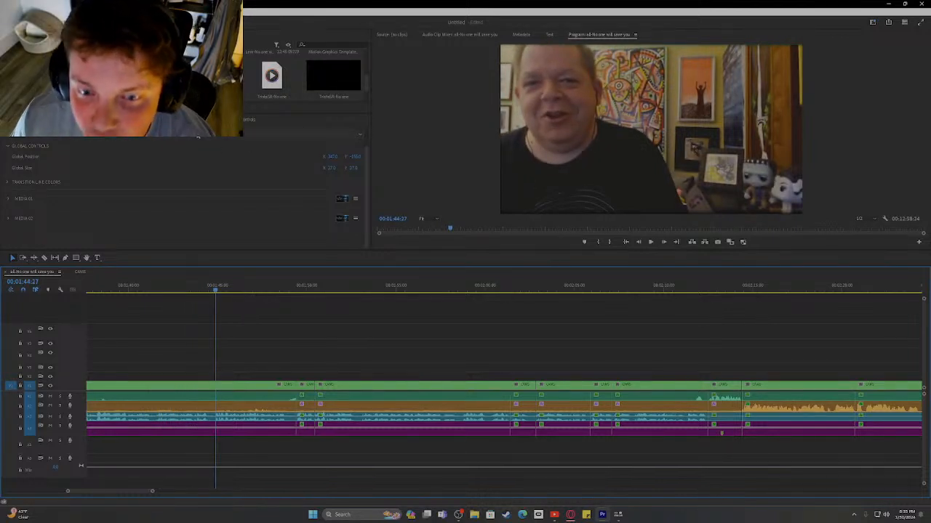
pyautogui.scroll(-10, 173, 374)
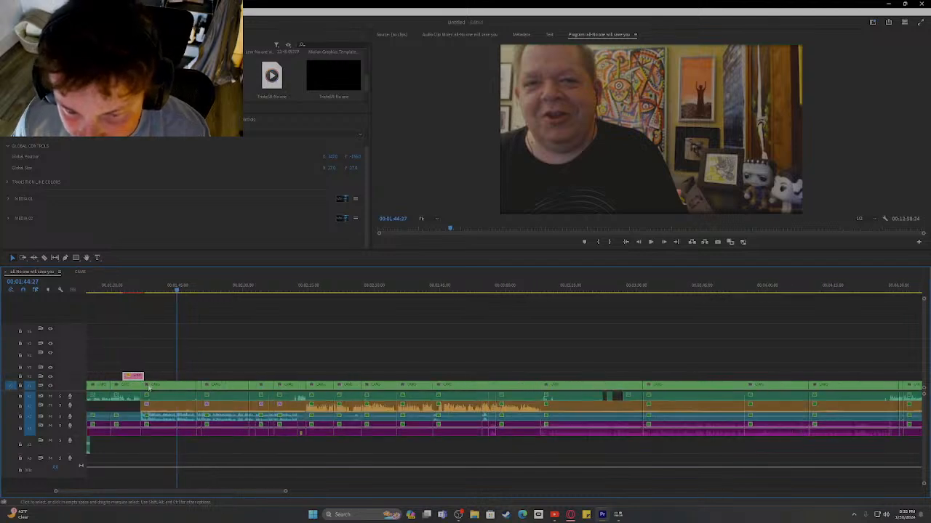
pyautogui.moveTo(123, 492); pyautogui.dragTo(84, 492)
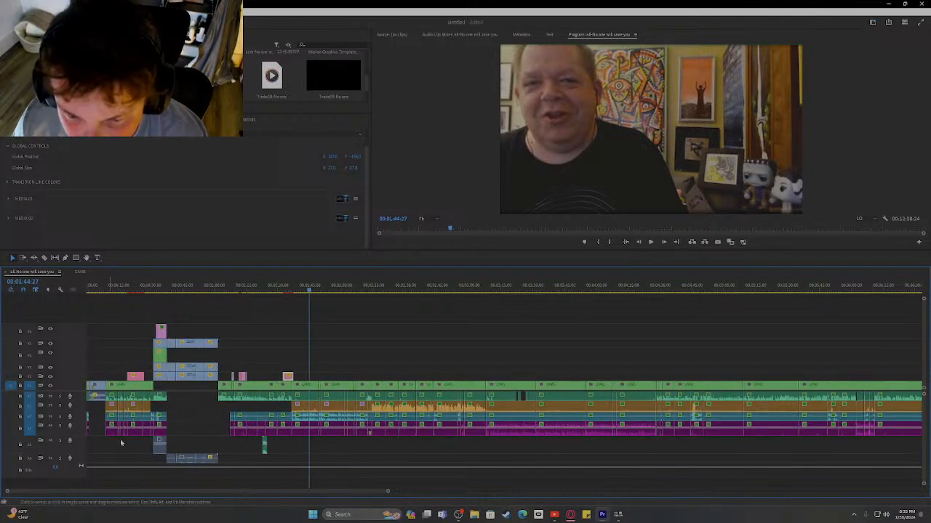
pyautogui.scroll(3, 138, 385)
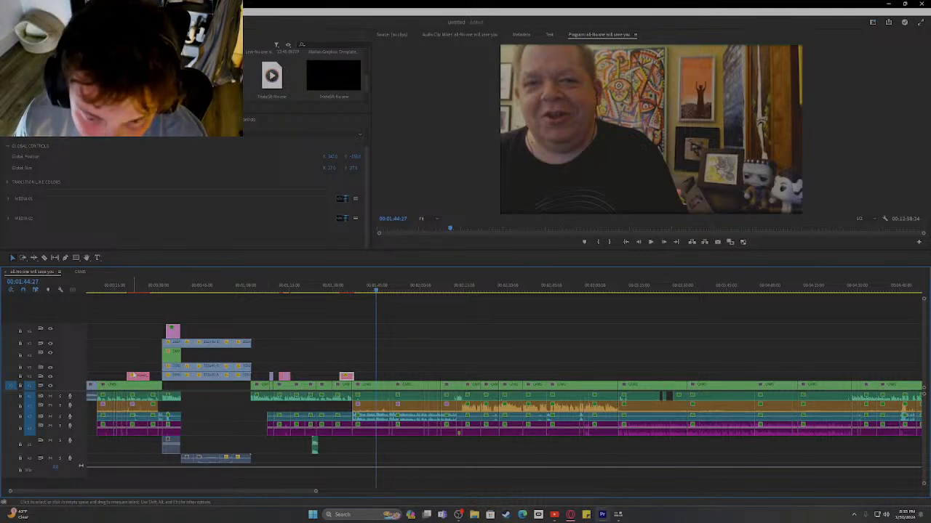
pyautogui.moveTo(134, 376); pyautogui.dragTo(384, 375)
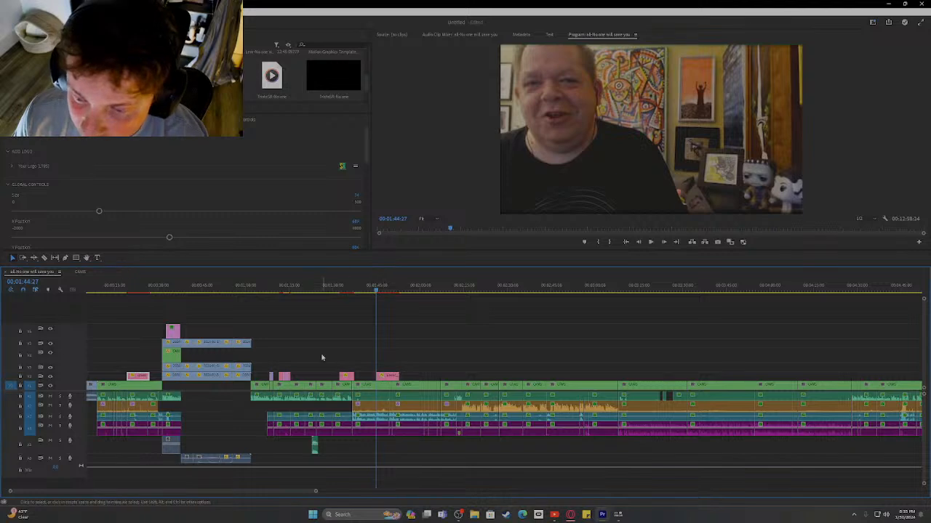
# - Play back the section around the glitch transition and the speaker change that follows it
pyautogui.keyDown('alt'); pyautogui.scroll(4, 322, 358); pyautogui.keyUp('alt')
pyautogui.moveTo(417, 289); pyautogui.dragTo(368, 287)
pyautogui.press('space')
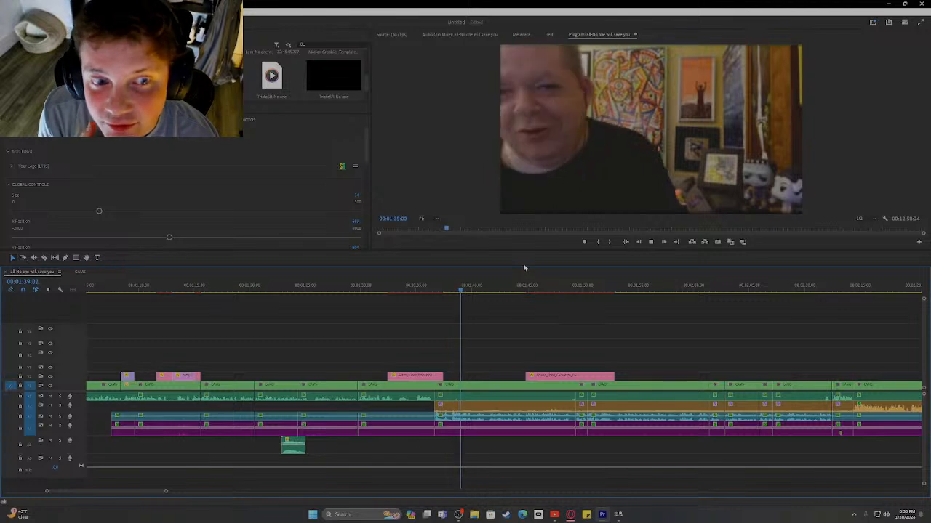
pyautogui.press('space')
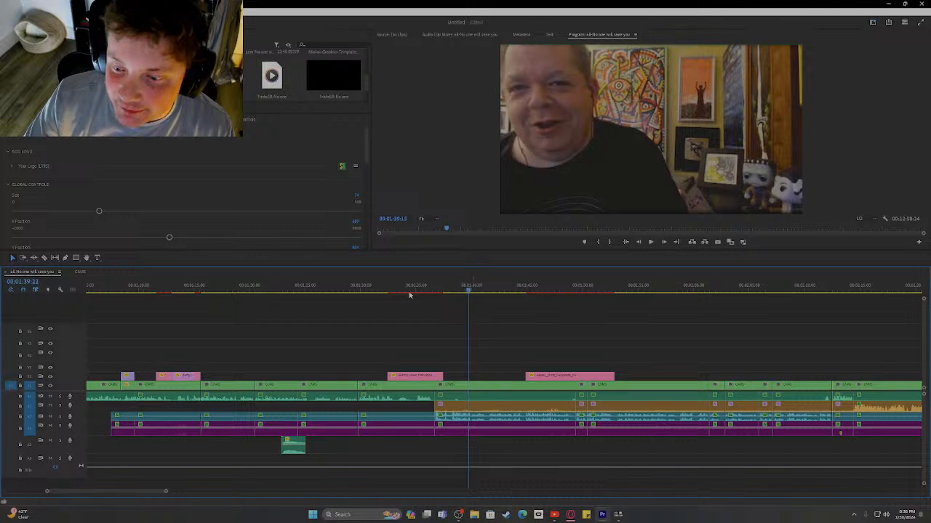
pyautogui.click(387, 295)
pyautogui.click(650, 243)
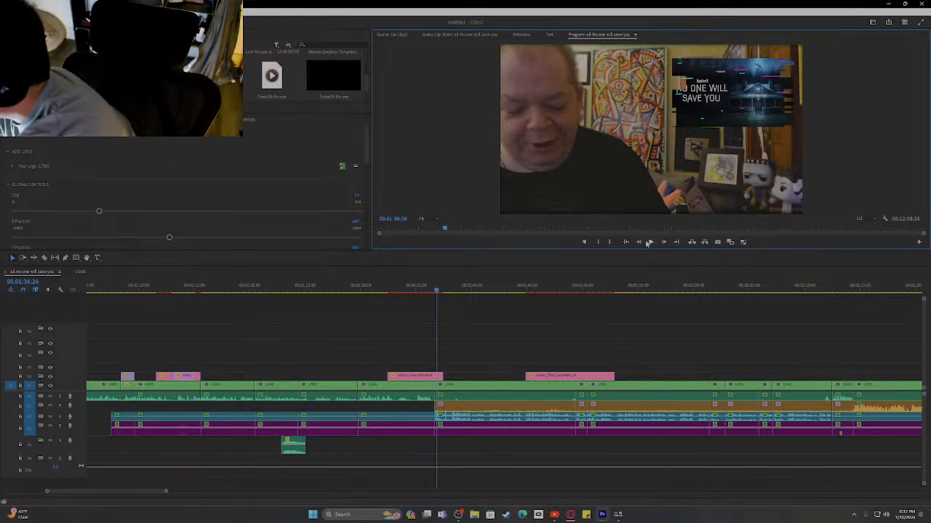
# - Render the preview of the glitch transition section and play the rendered result back
pyautogui.rightClick(420, 376)
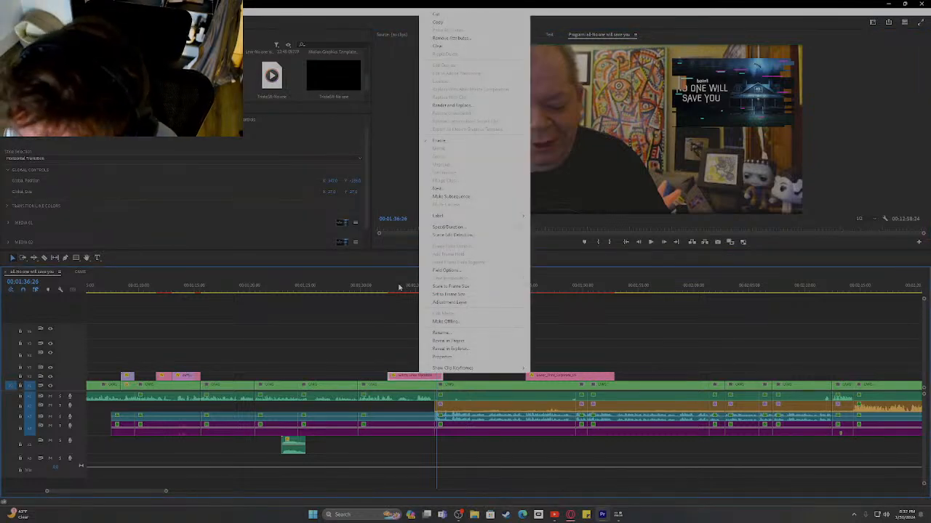
pyautogui.click(383, 342)
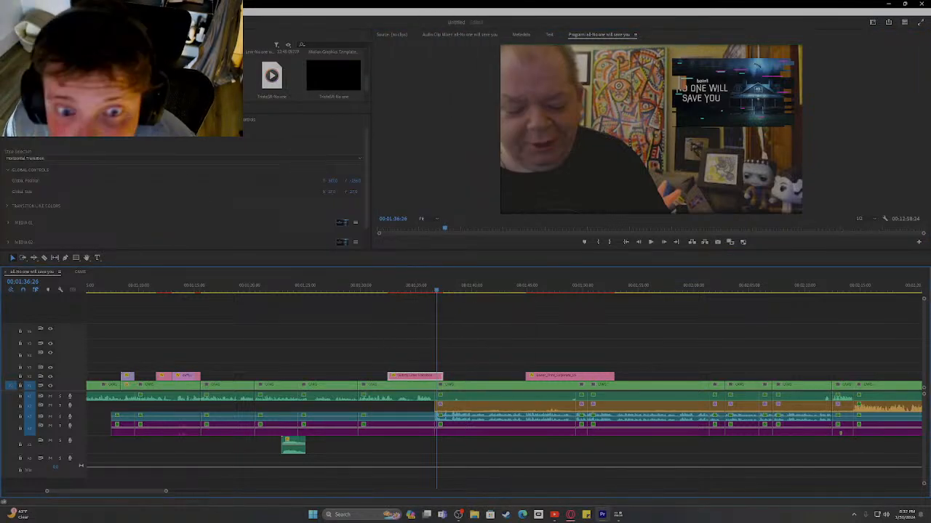
pyautogui.click(47, 12)
pyautogui.press('Return')
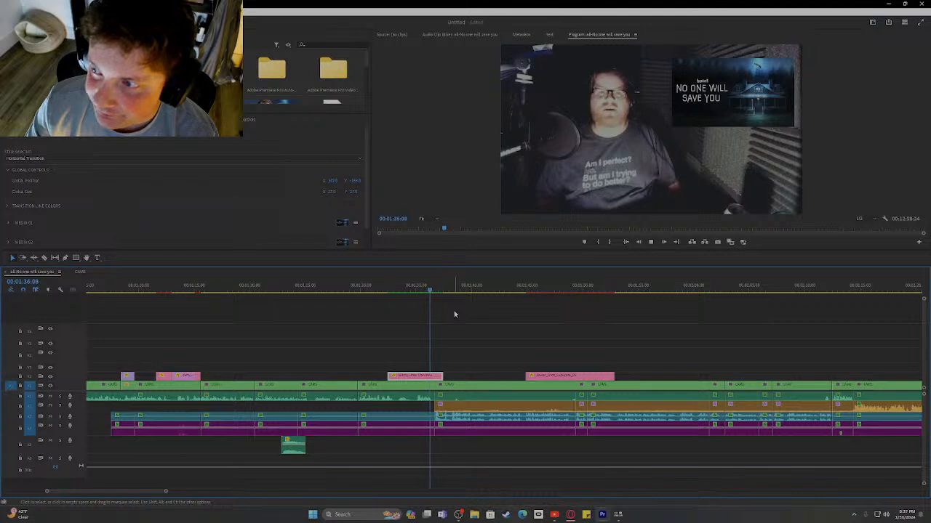
pyautogui.press('space')
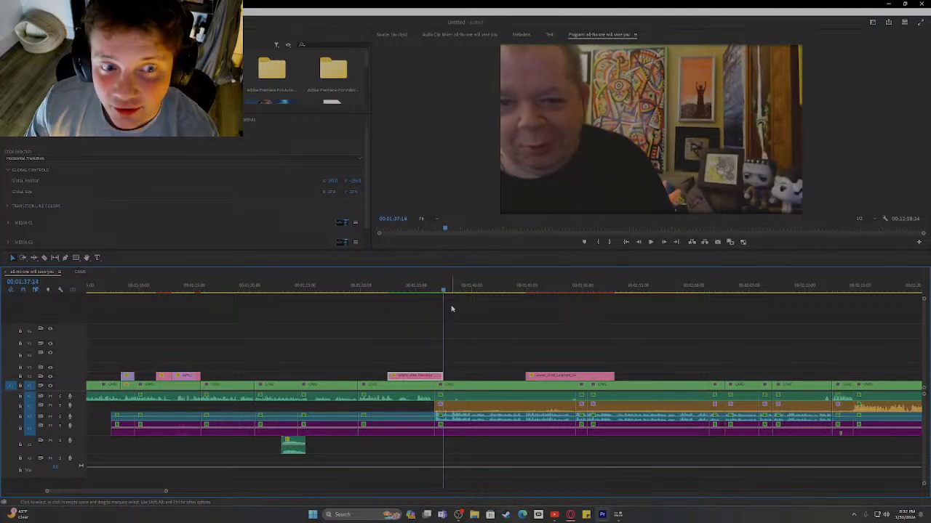
pyautogui.moveTo(446, 290); pyautogui.dragTo(400, 290)
pyautogui.press('space')
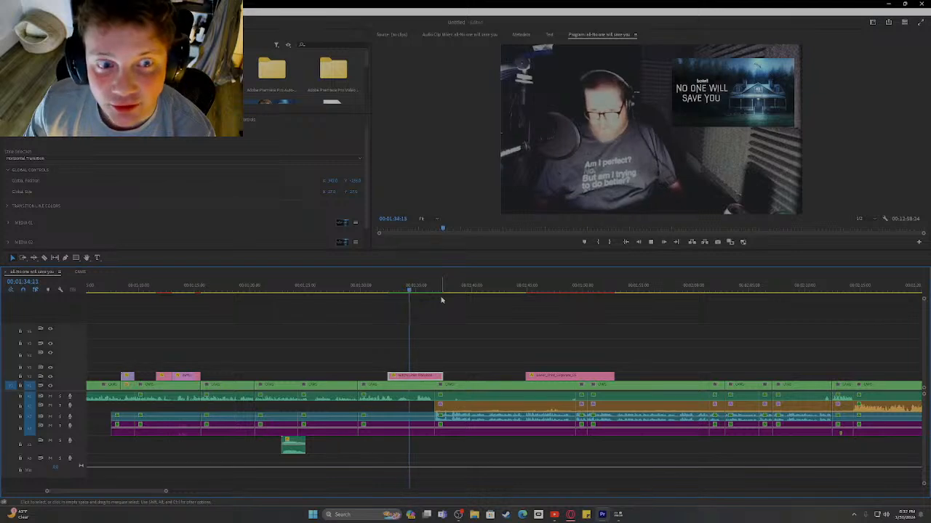
# - Play through the speaker change and move the logo lower-third graphic earlier so it directly follows the glitch transition clip
pyautogui.press('space')
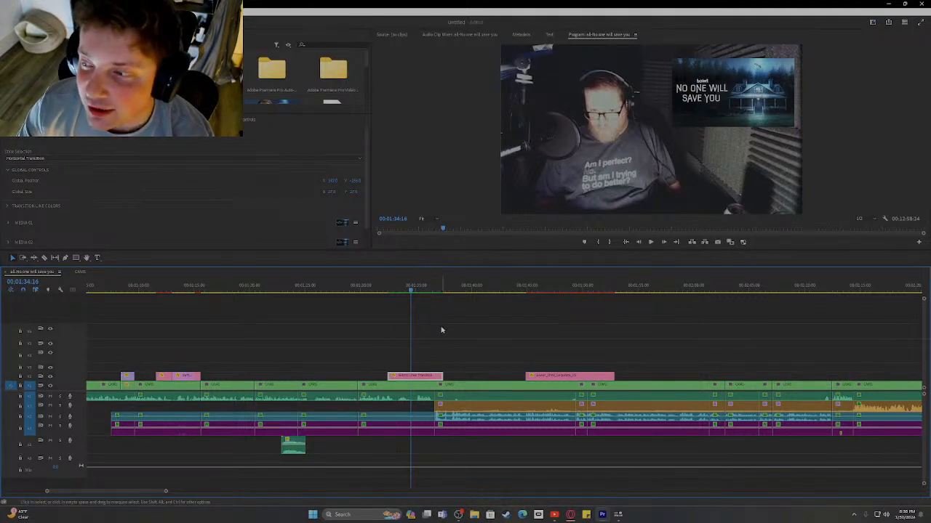
pyautogui.press('space')
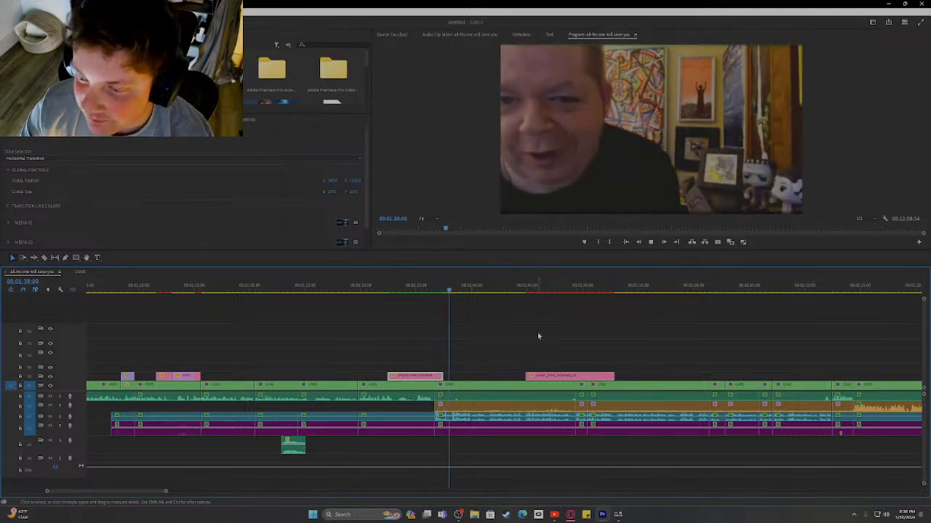
pyautogui.click(539, 291)
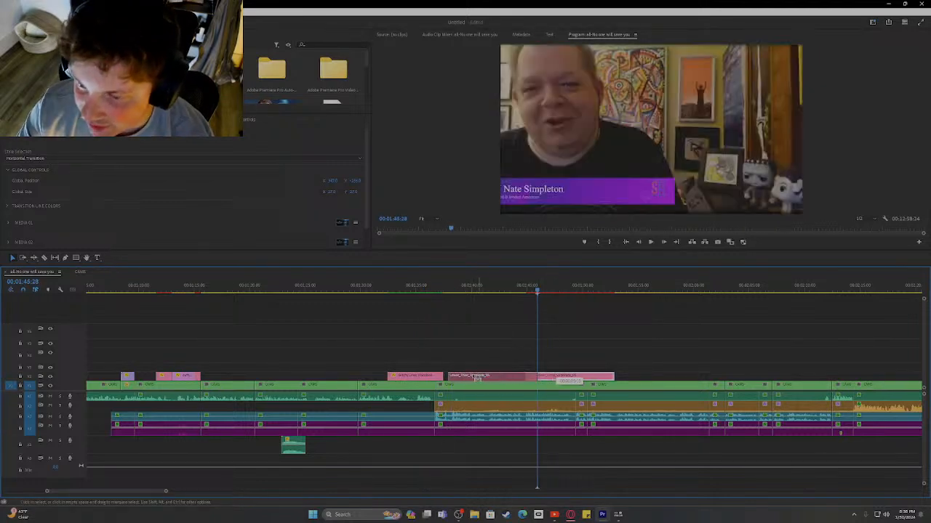
pyautogui.moveTo(562, 376); pyautogui.dragTo(473, 376)
pyautogui.hotkey('ctrl', 'z')
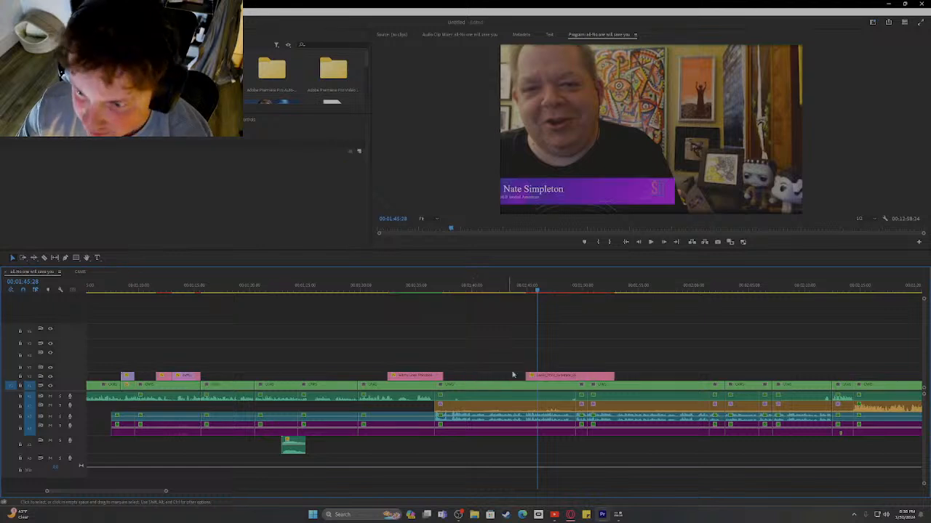
pyautogui.moveTo(536, 377); pyautogui.dragTo(452, 375)
# - Play the lower third to 00:01:39:01 and replace the first name in its title with the current speaker's first name
pyautogui.moveTo(533, 292); pyautogui.dragTo(449, 317)
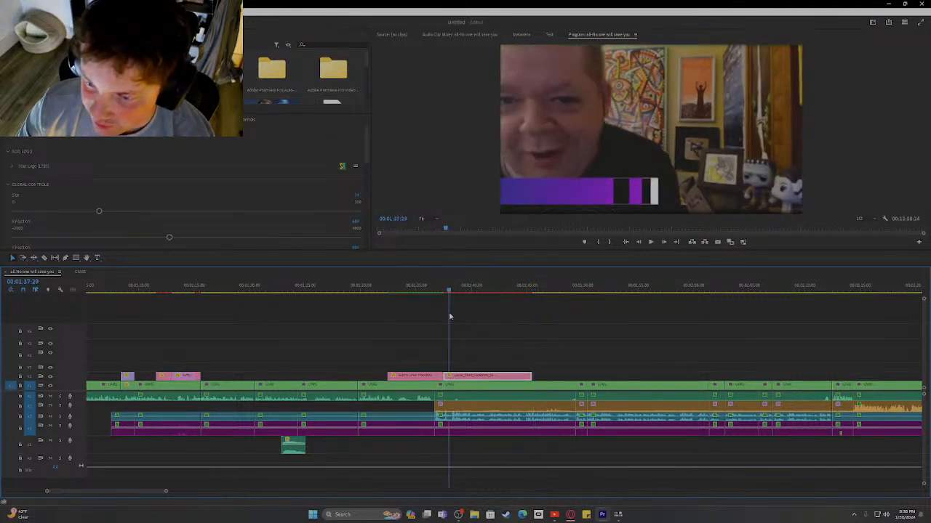
pyautogui.press('space')
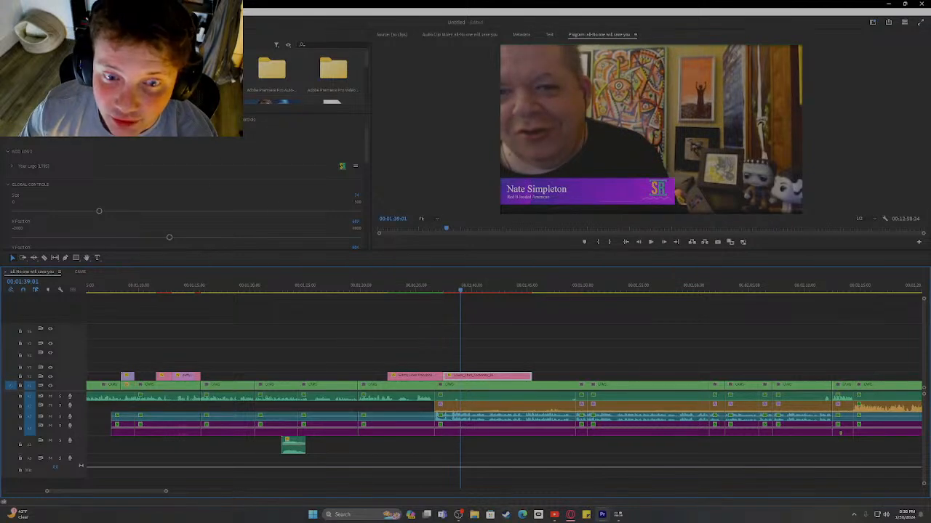
pyautogui.scroll(-5, 51, 174)
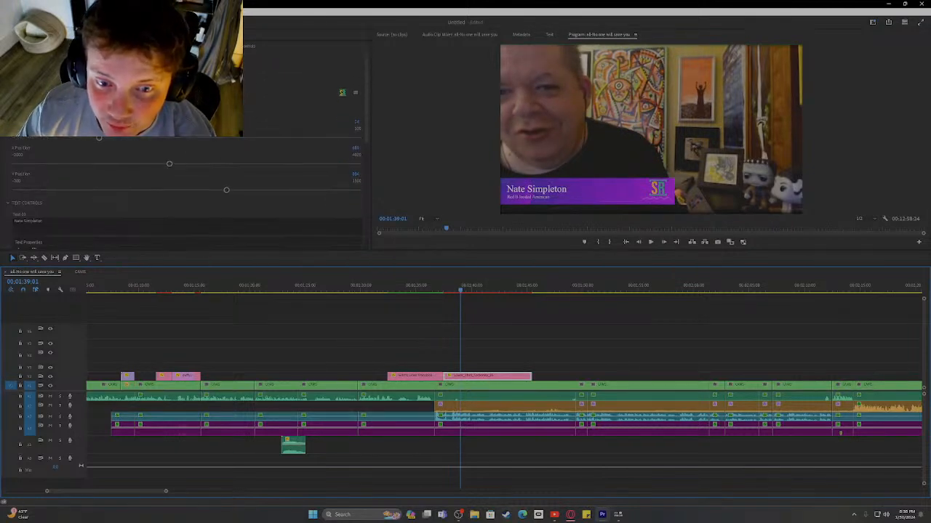
pyautogui.click(50, 171)
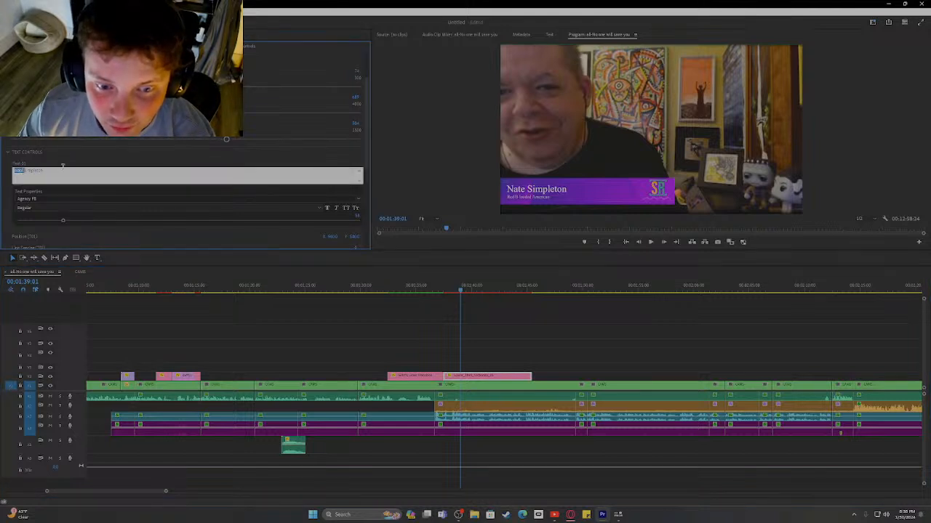
pyautogui.write('Charlie')
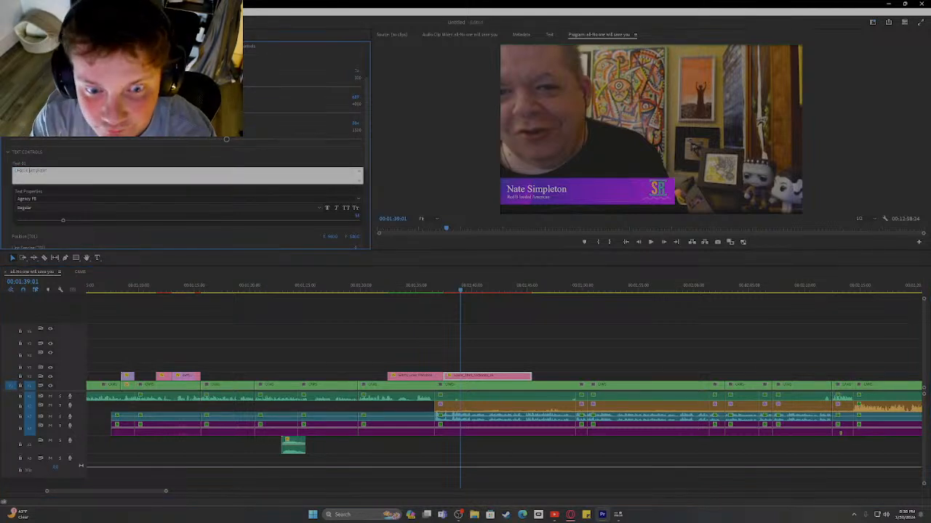
pyautogui.press('BackSpace')
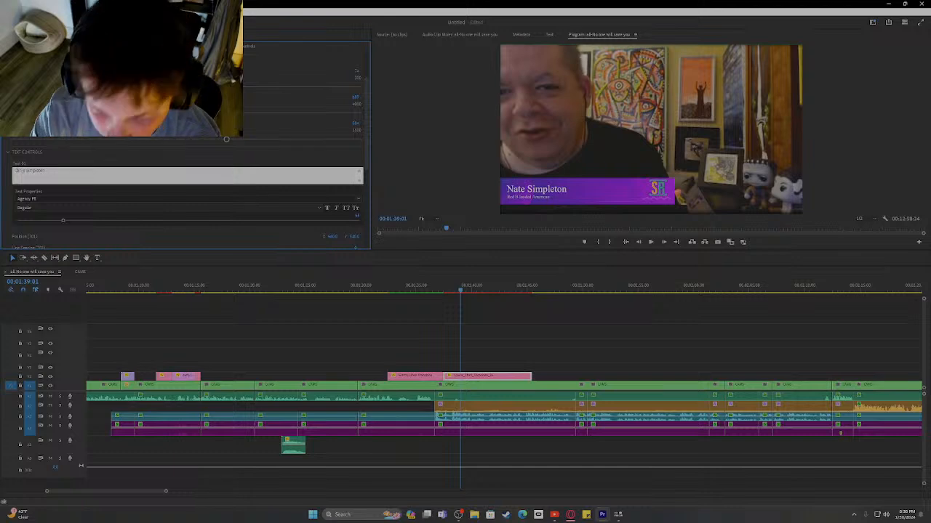
pyautogui.write('h')
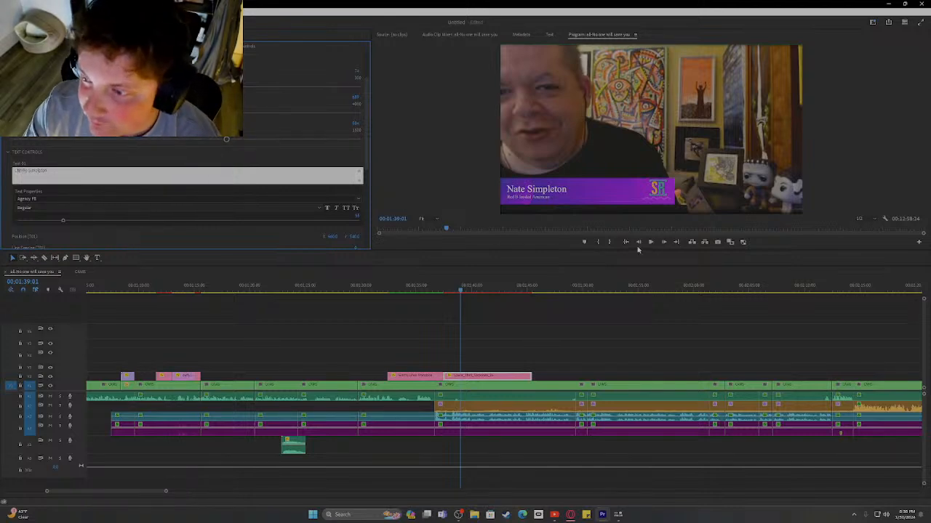
# - Play the talk with the renamed lower third on to 00:02:22:22, where the next speaker is talking
pyautogui.click(559, 248)
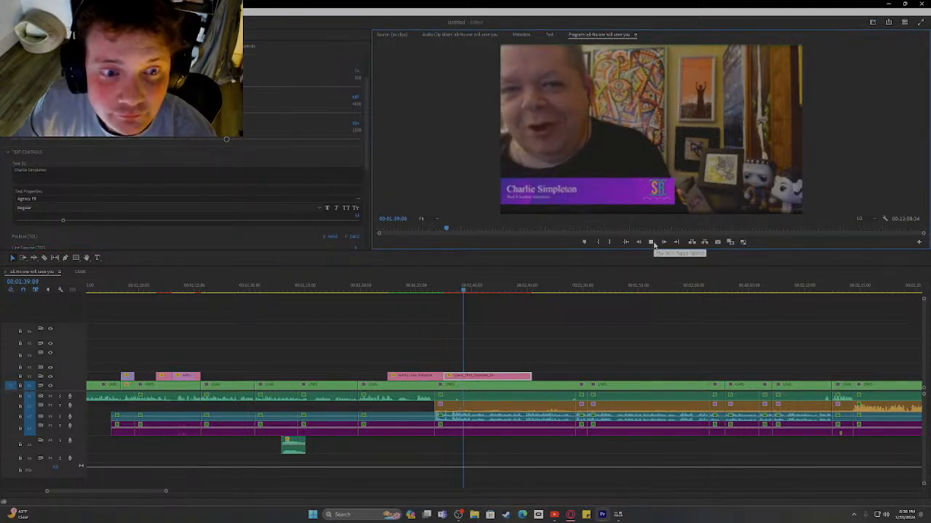
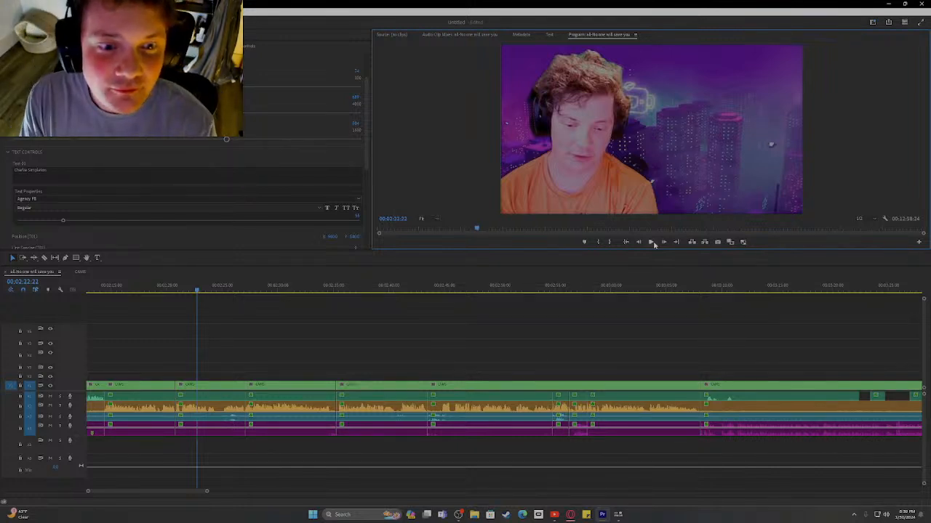
pyautogui.scroll(-1, 203, 330)
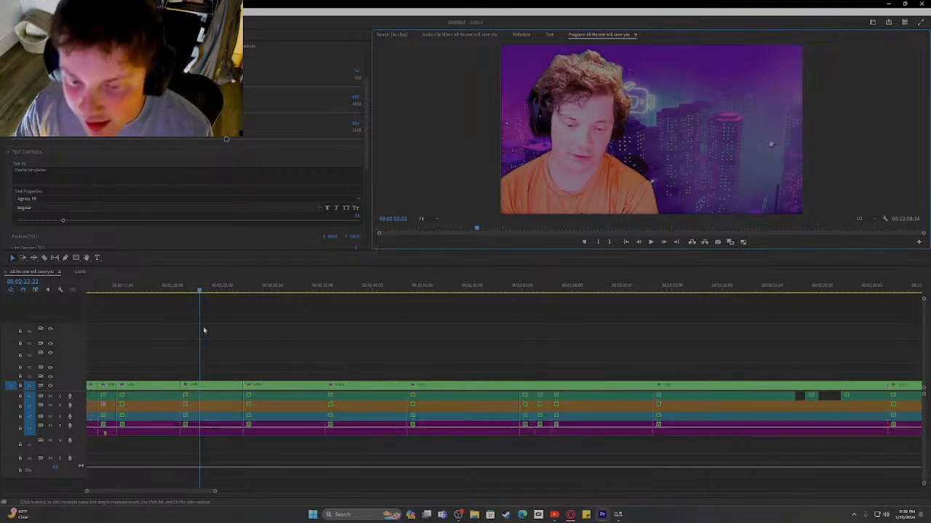
pyautogui.scroll(-1, 203, 298)
# - Return to the lower third at about 00:01:40:28 and replace its subtitle text with Drama
pyautogui.moveTo(199, 292); pyautogui.dragTo(151, 326)
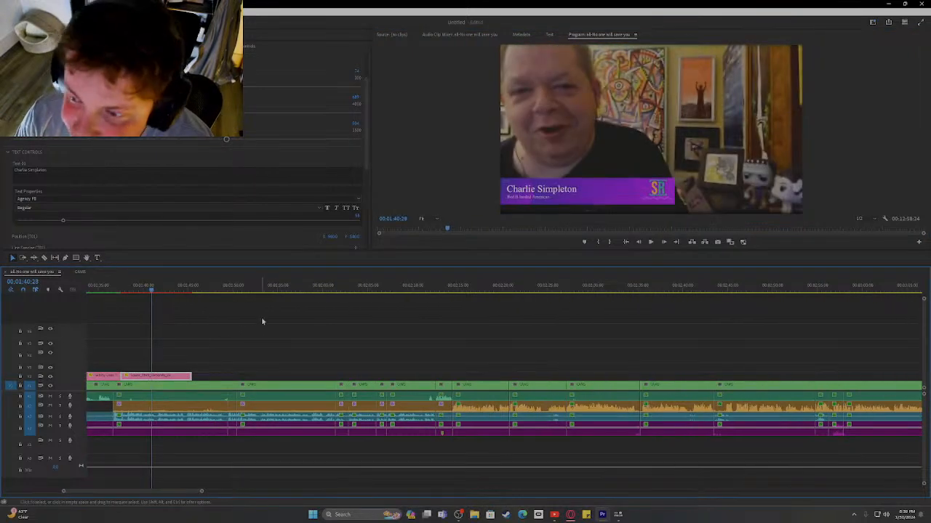
pyautogui.scroll(-3, 56, 218)
pyautogui.click(57, 216)
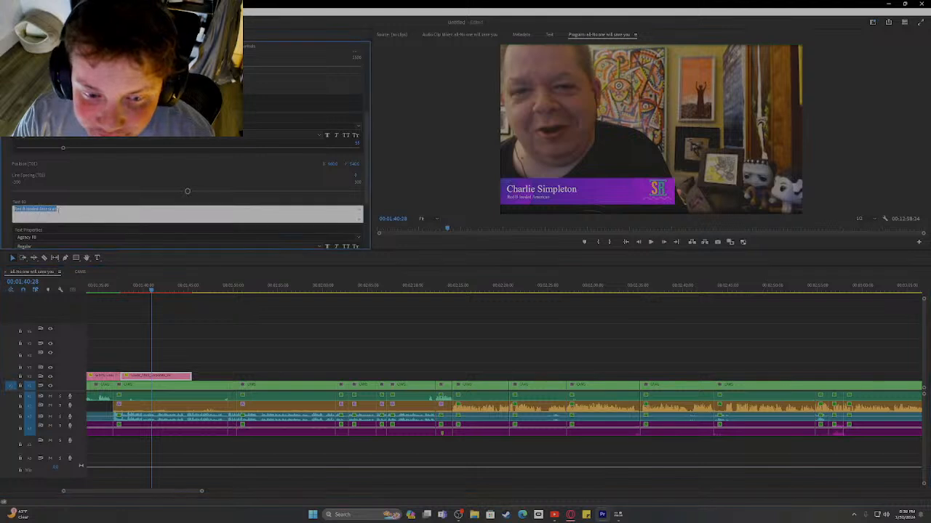
pyautogui.doubleClick(48, 209)
pyautogui.write('Cinema')
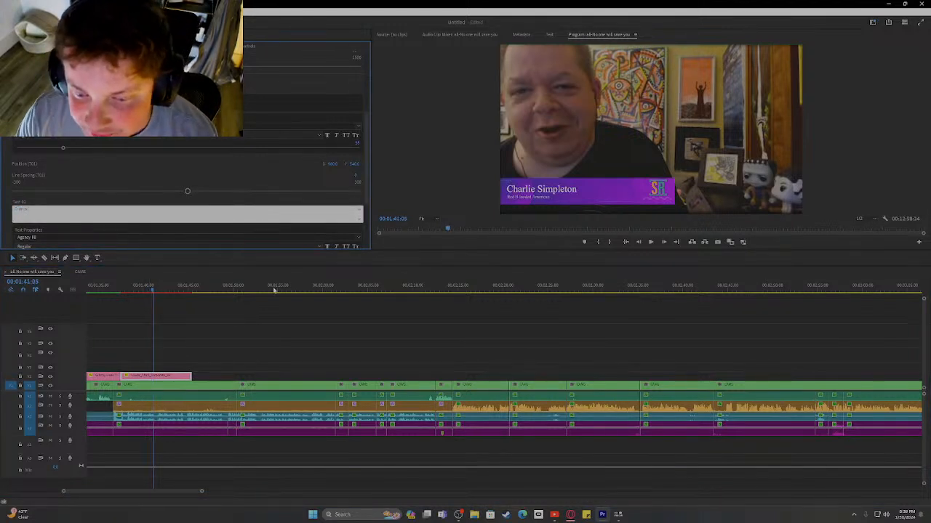
# - Move the lower-third graphic to the next speaker's section, starting at 00:02:14:14 on the track directly above the footage
pyautogui.moveTo(152, 288); pyautogui.dragTo(450, 309)
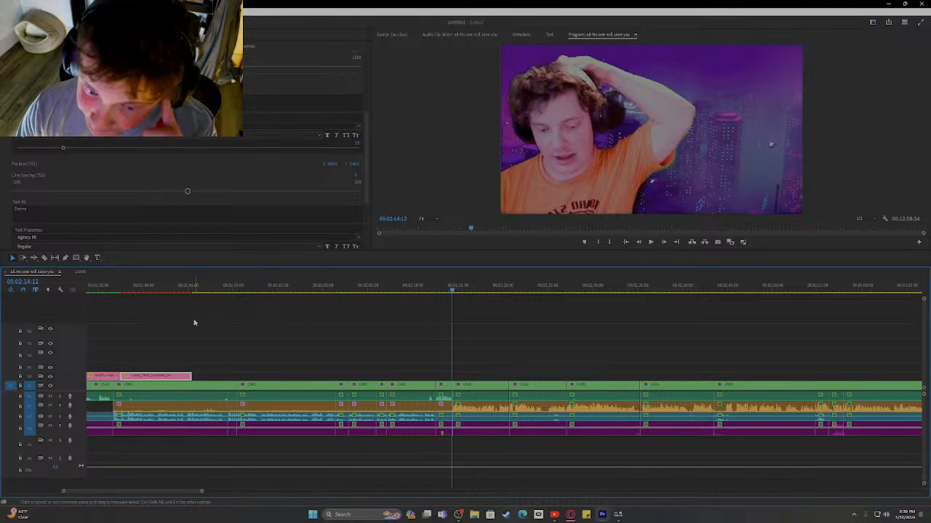
pyautogui.moveTo(146, 380); pyautogui.dragTo(476, 383)
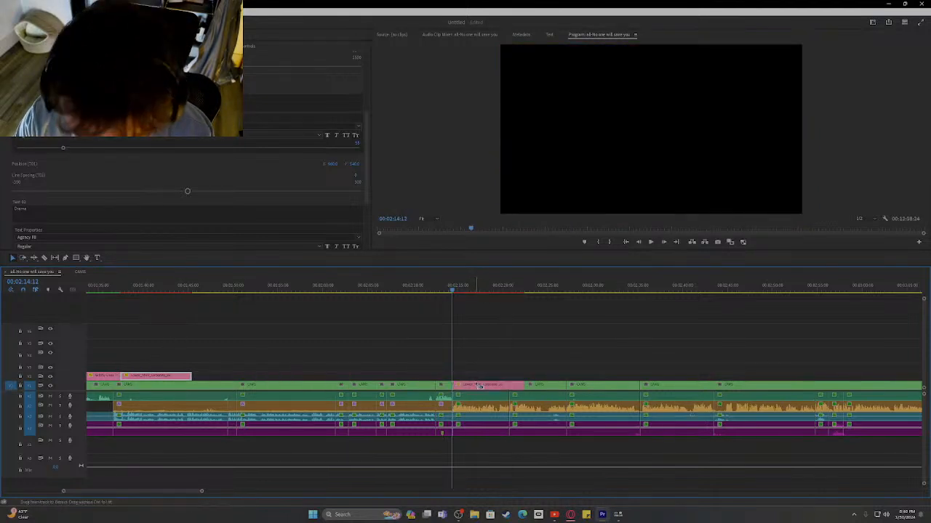
pyautogui.hotkey('ctrl', 'z')
pyautogui.moveTo(151, 378); pyautogui.dragTo(367, 371)
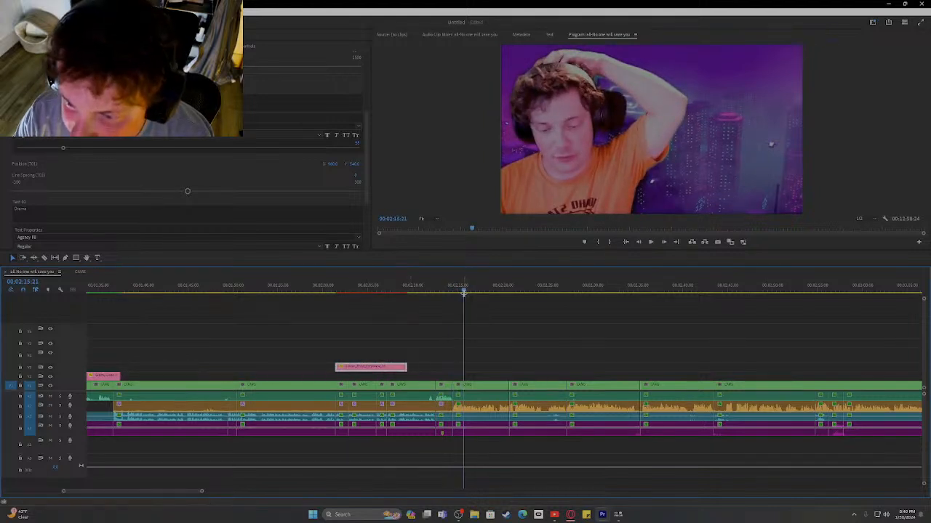
pyautogui.moveTo(461, 295); pyautogui.dragTo(451, 294)
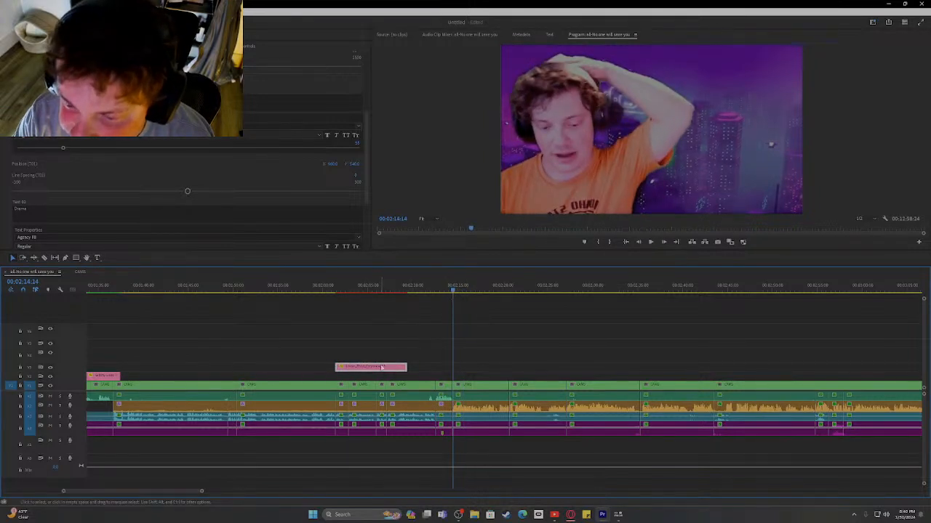
pyautogui.moveTo(382, 367); pyautogui.dragTo(501, 379)
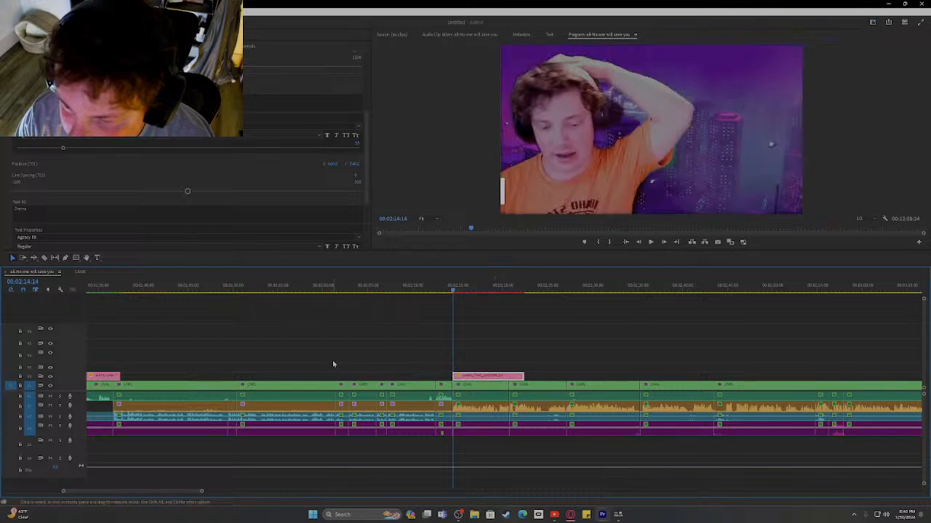
# - Replace the moved lower third's subtitle text with Mulligan and play the section to the end of the graphic
pyautogui.click(191, 102)
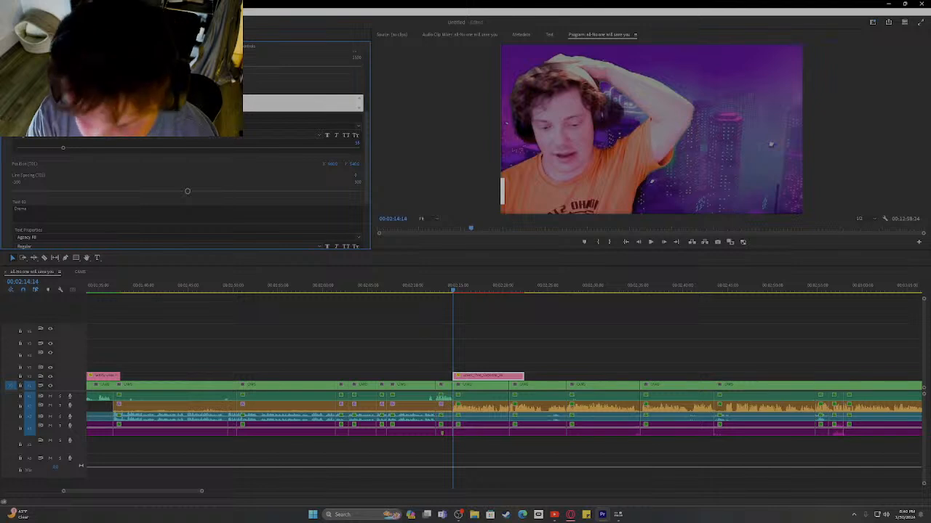
pyautogui.click(65, 210)
pyautogui.hotkey('ctrl', 'a')
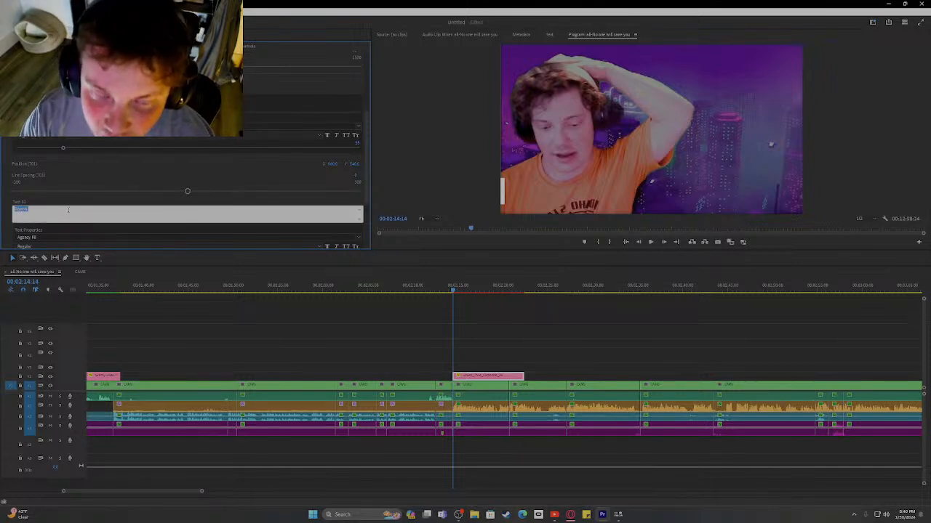
pyautogui.press('BackSpace')
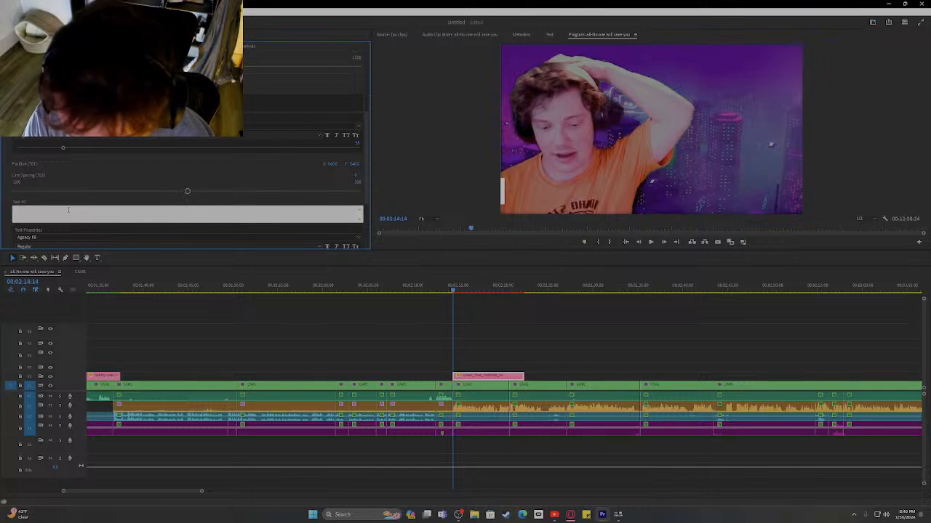
pyautogui.write('Mr Aye')
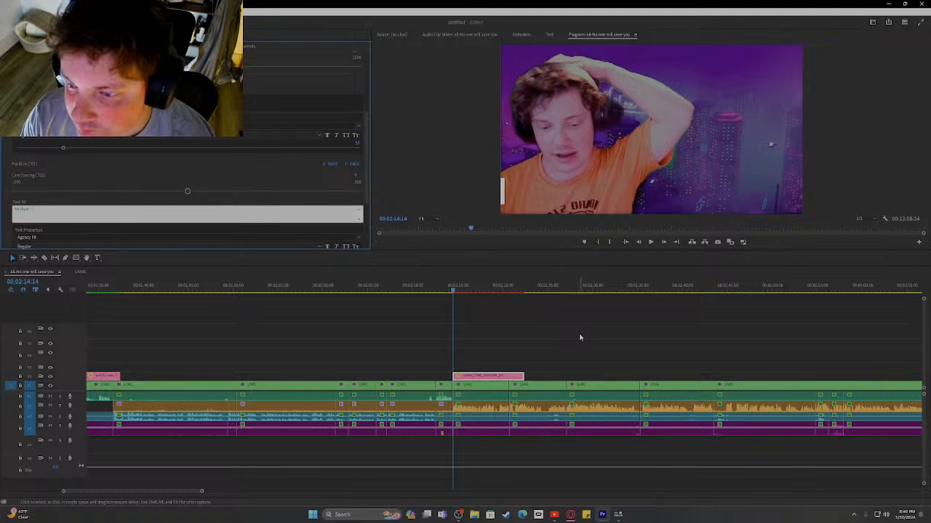
pyautogui.click(650, 241)
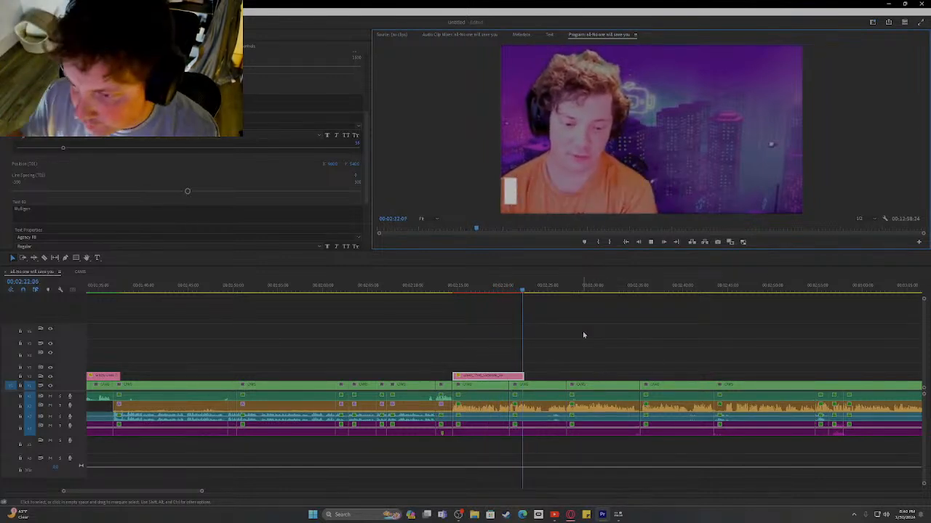
pyautogui.press('space')
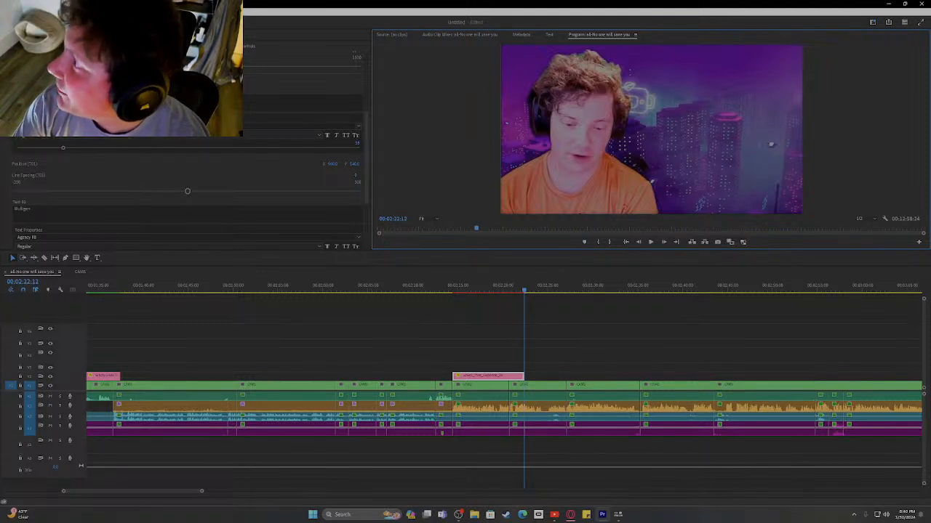
# - Switch to the browser and preview the "EDP445 I mean it's alright meme" video on YouTube, then return to the edit
pyautogui.hotkey('alt', 'Tab')
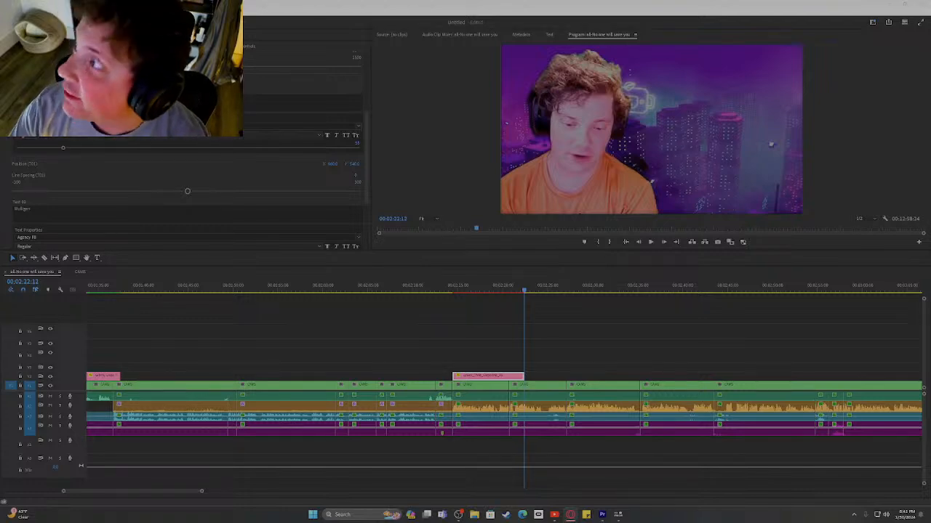
pyautogui.moveTo(930, 77); pyautogui.dragTo(698, 2)
pyautogui.click(494, 244)
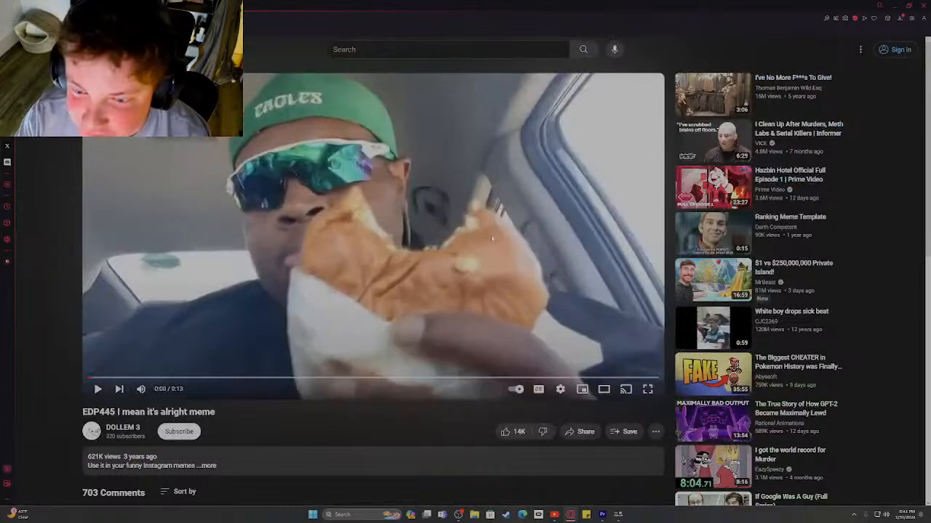
pyautogui.click(474, 269)
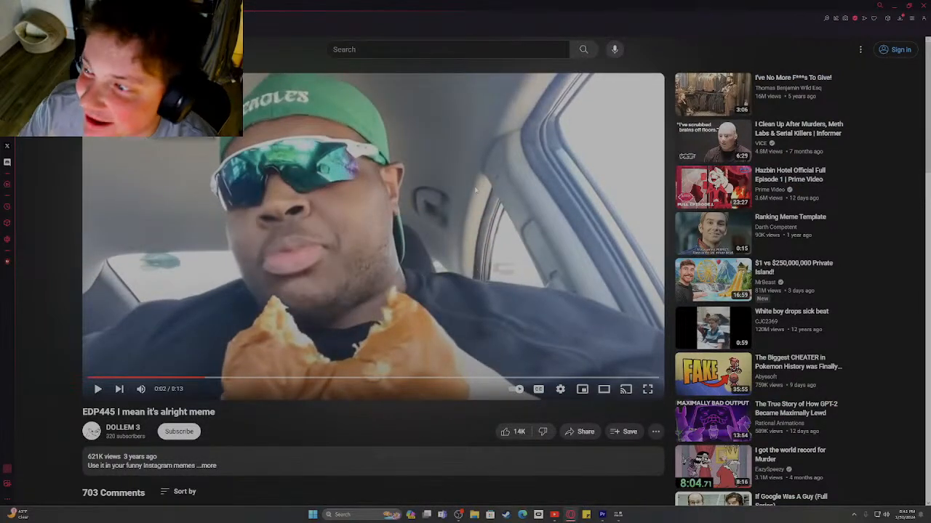
pyautogui.moveTo(868, 5); pyautogui.dragTo(930, 6)
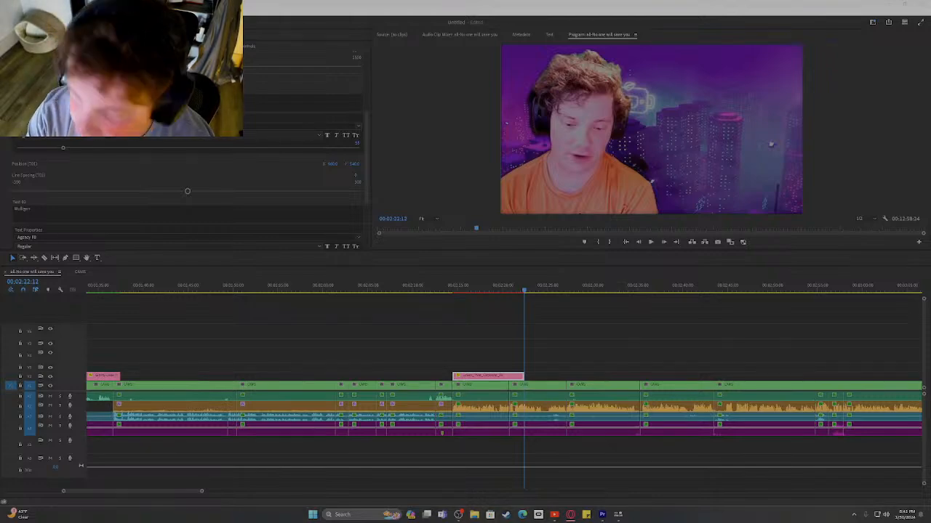
# - Open a file browser window and go to the Simpletons > Stock folder on the D: drive
pyautogui.press('super+e')
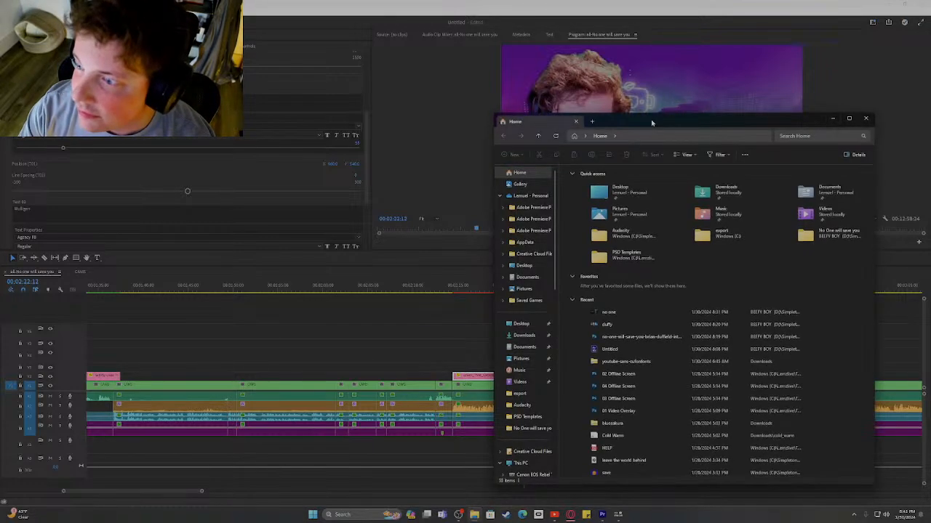
pyautogui.moveTo(651, 119); pyautogui.dragTo(477, 129)
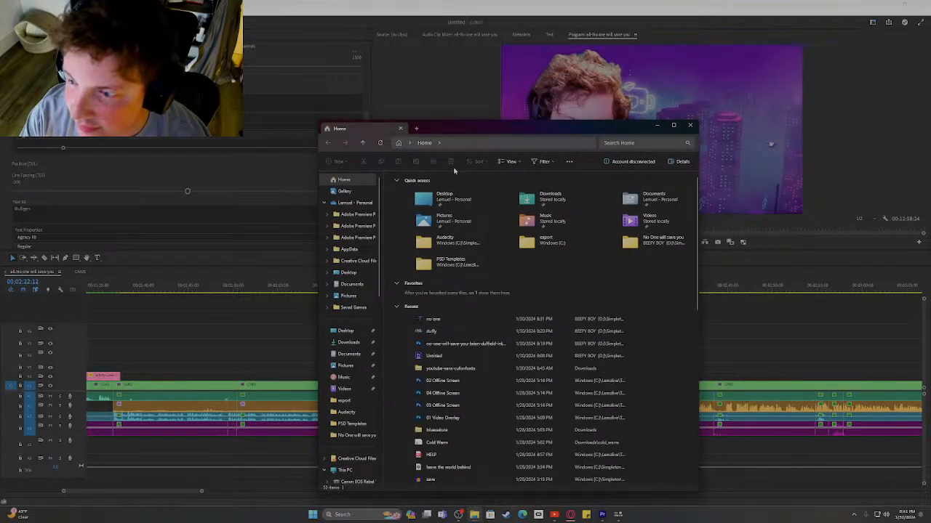
pyautogui.scroll(-10, 349, 312)
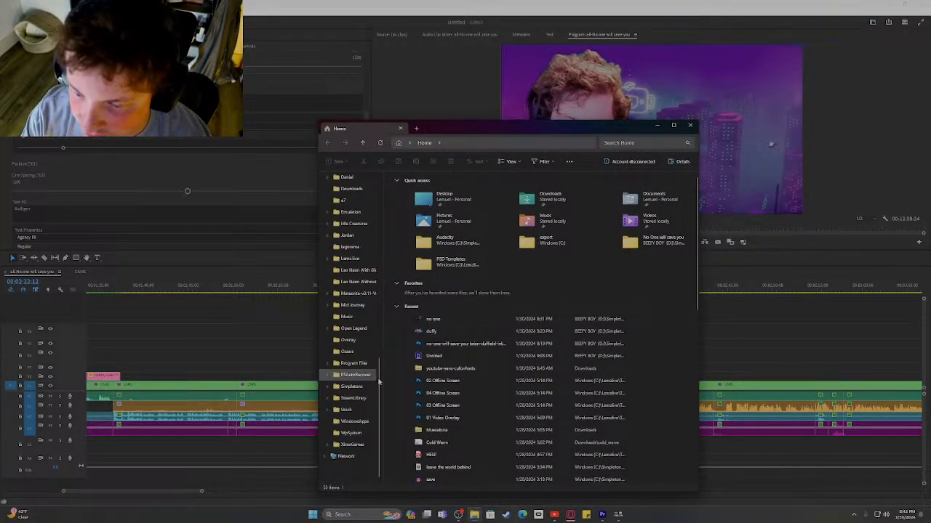
pyautogui.click(339, 390)
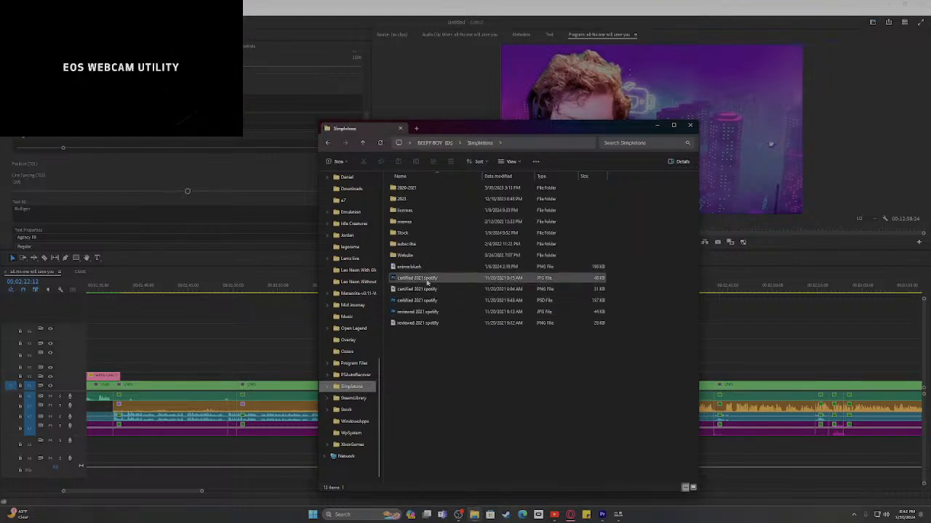
pyautogui.doubleClick(399, 199)
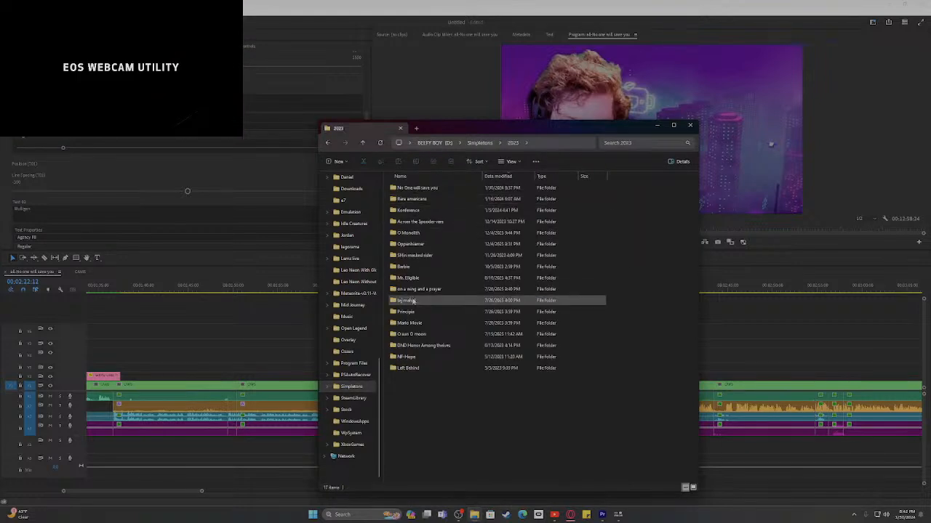
pyautogui.click(480, 142)
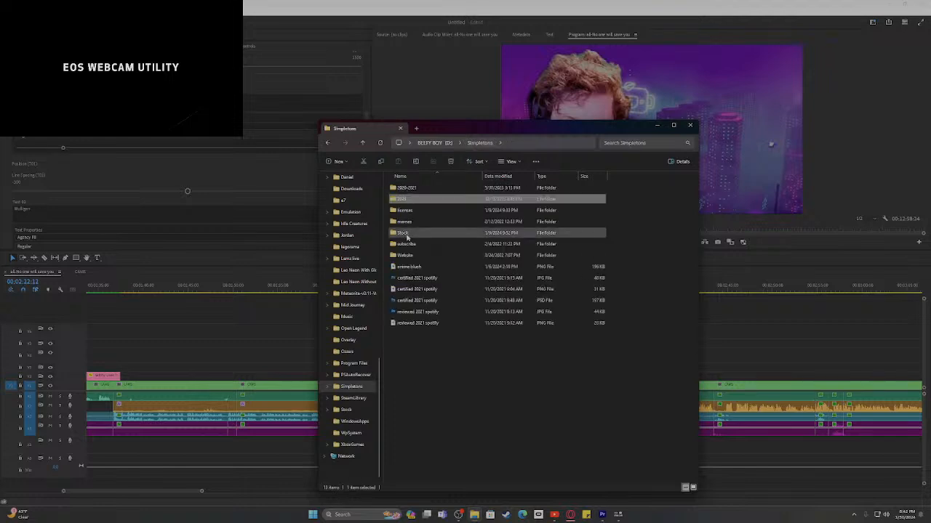
pyautogui.doubleClick(405, 233)
pyautogui.scroll(-1, 439, 372)
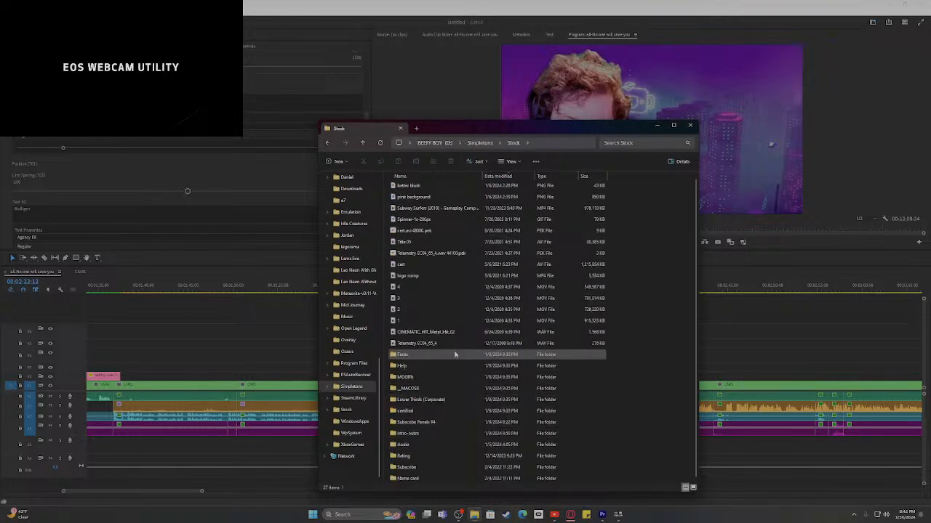
pyautogui.scroll(1, 472, 391)
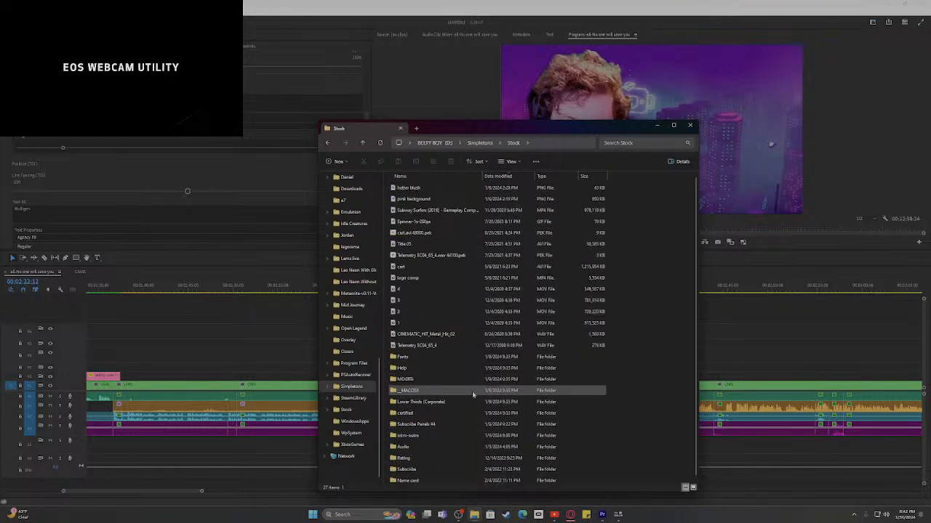
# - Open the Downloads folder in a second window and arrange it beside the Stock folder window
pyautogui.rightClick(474, 517)
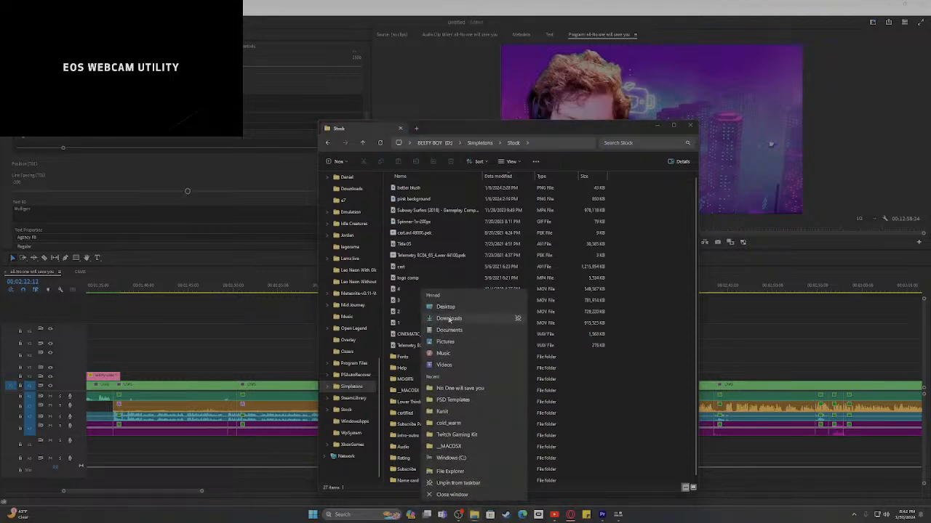
pyautogui.click(445, 321)
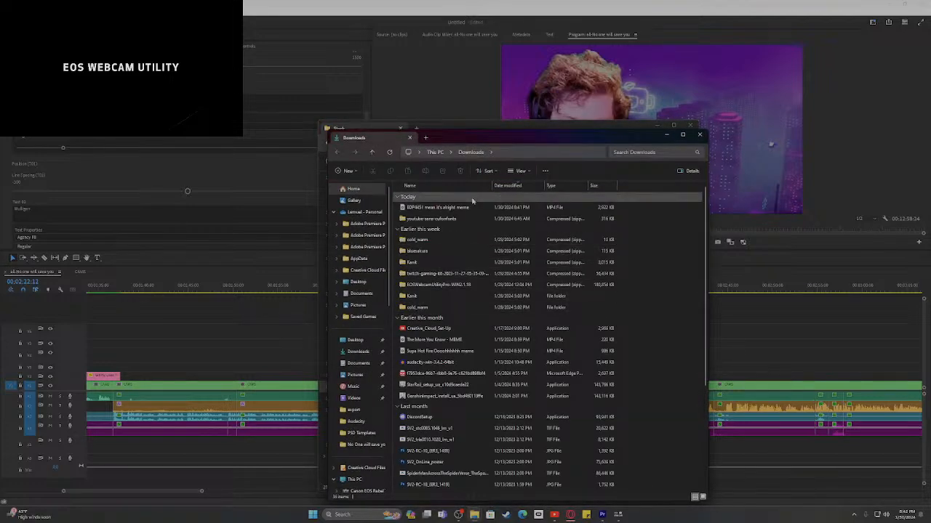
pyautogui.moveTo(487, 132); pyautogui.dragTo(118, 103)
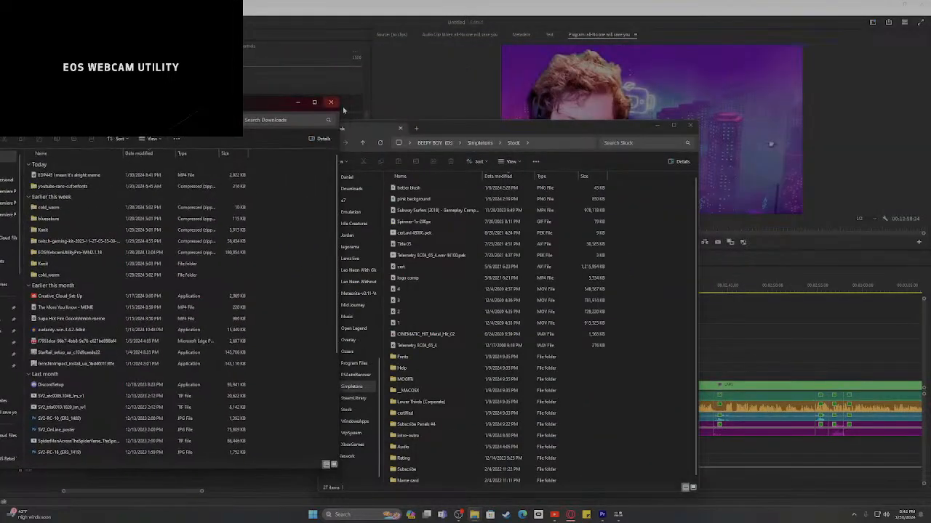
pyautogui.moveTo(377, 120); pyautogui.dragTo(494, 118)
pyautogui.moveTo(175, 105); pyautogui.dragTo(290, 103)
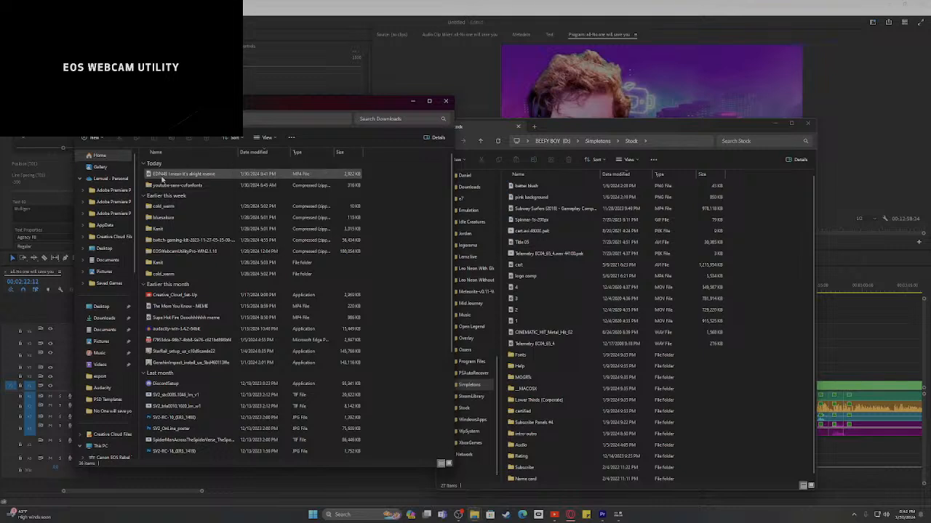
# - Move the "EDP445 I mean it's alright meme" video from Downloads into the Stock folder and minimize both folder windows
pyautogui.moveTo(209, 173)
pyautogui.mouseDown()
pyautogui.moveTo(382, 185)
pyautogui.moveTo(446, 208)
pyautogui.moveTo(387, 232)
pyautogui.moveTo(219, 178)
pyautogui.mouseUp()
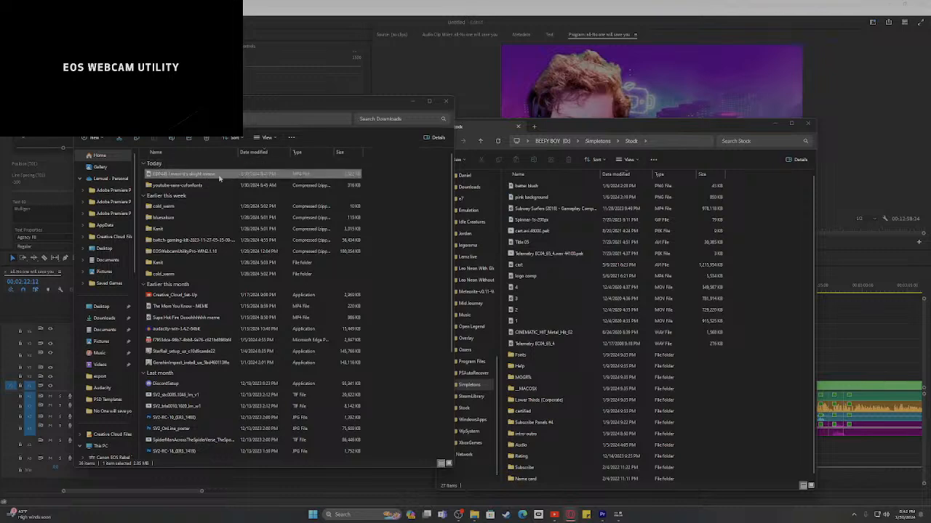
pyautogui.moveTo(218, 177); pyautogui.dragTo(754, 256)
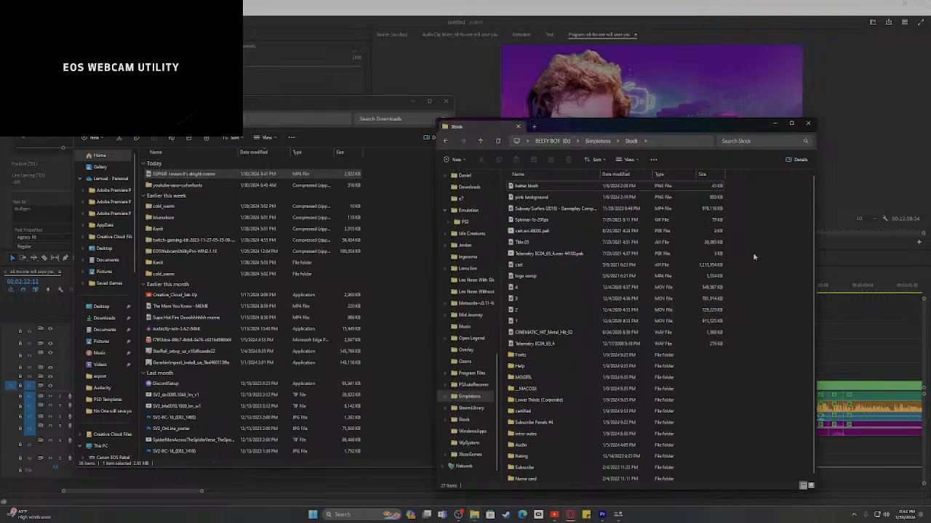
pyautogui.click(412, 101)
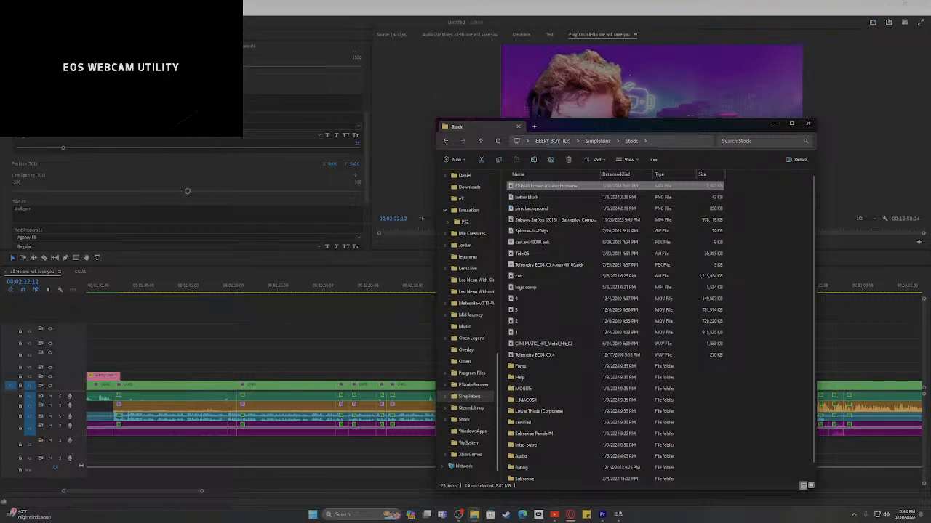
pyautogui.click(775, 123)
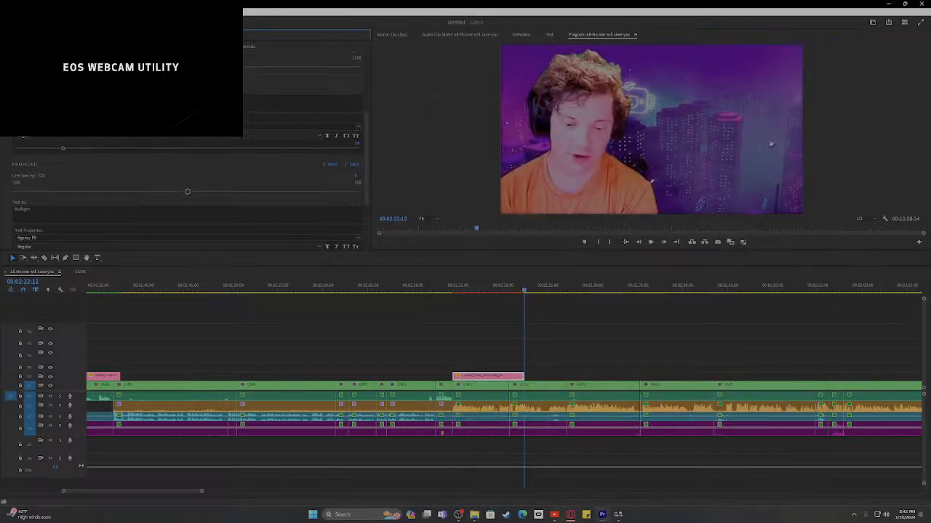
# - Enlarge the project's media bin and import the "EDP445 I mean it's alright meme" video from the Stock folder into it
pyautogui.moveTo(313, 40); pyautogui.dragTo(313, 246)
pyautogui.scroll(-1, 318, 213)
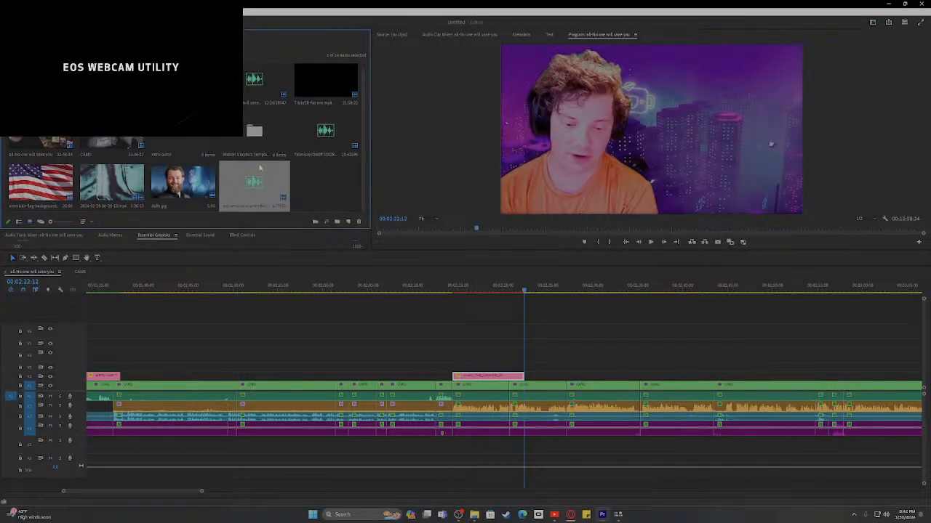
pyautogui.click(475, 518)
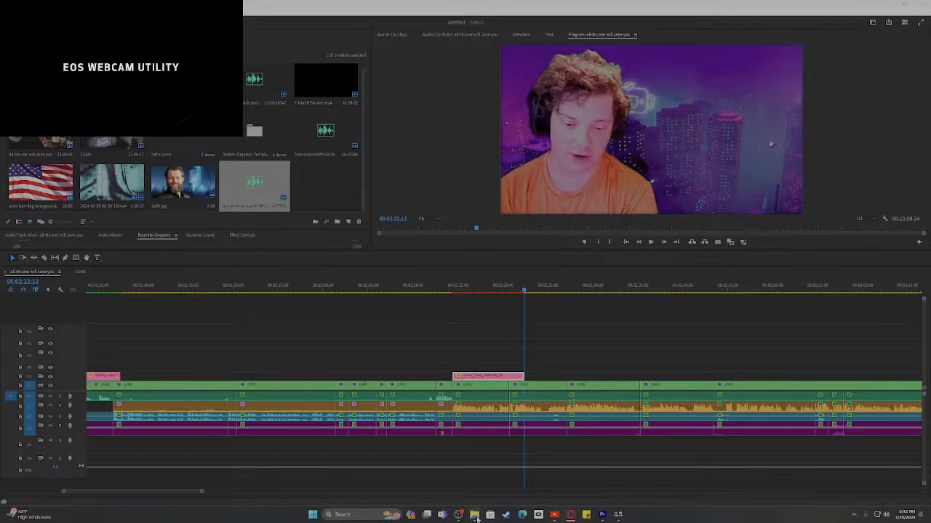
pyautogui.moveTo(474, 518)
pyautogui.click(498, 480)
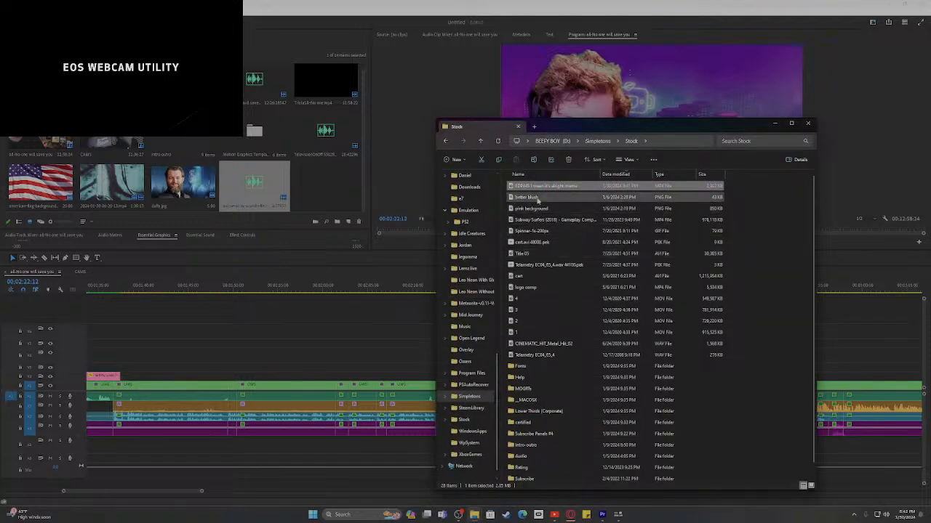
pyautogui.moveTo(542, 186); pyautogui.dragTo(324, 182)
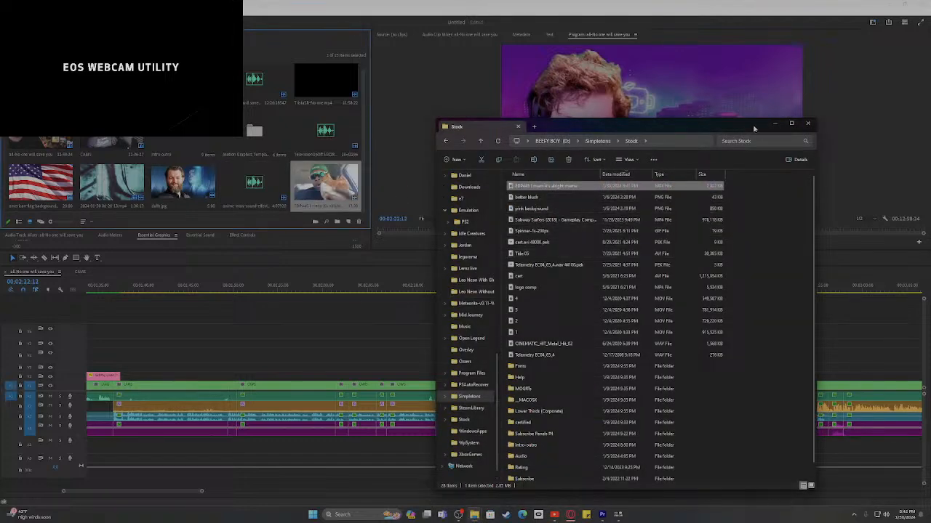
pyautogui.click(775, 123)
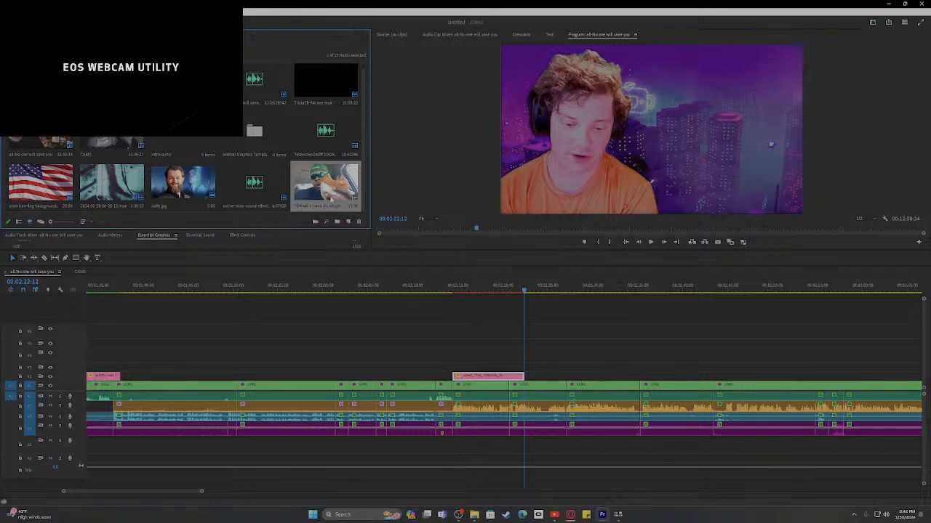
# - Place the EDP445 meme clip on an empty track above the lower third, starting at about 00:02:20:21
pyautogui.moveTo(325, 182); pyautogui.dragTo(528, 350)
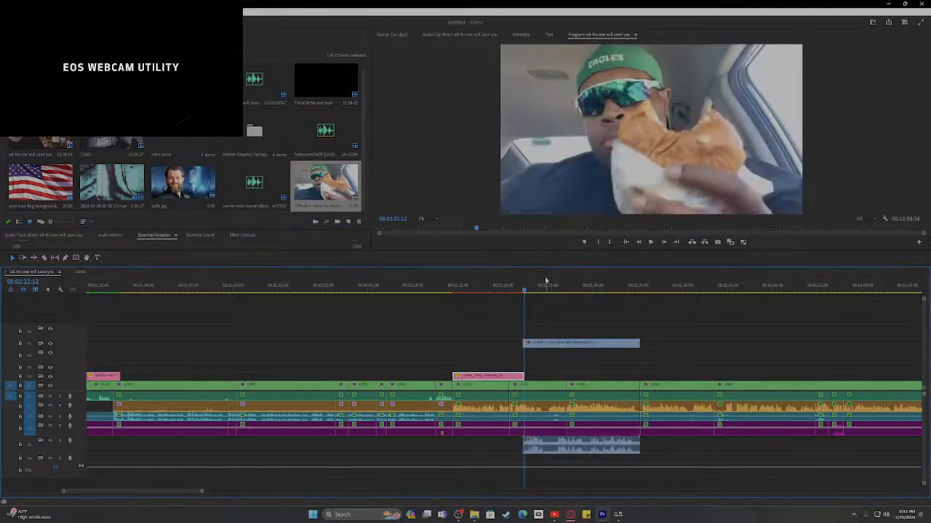
pyautogui.click(499, 288)
pyautogui.press('space')
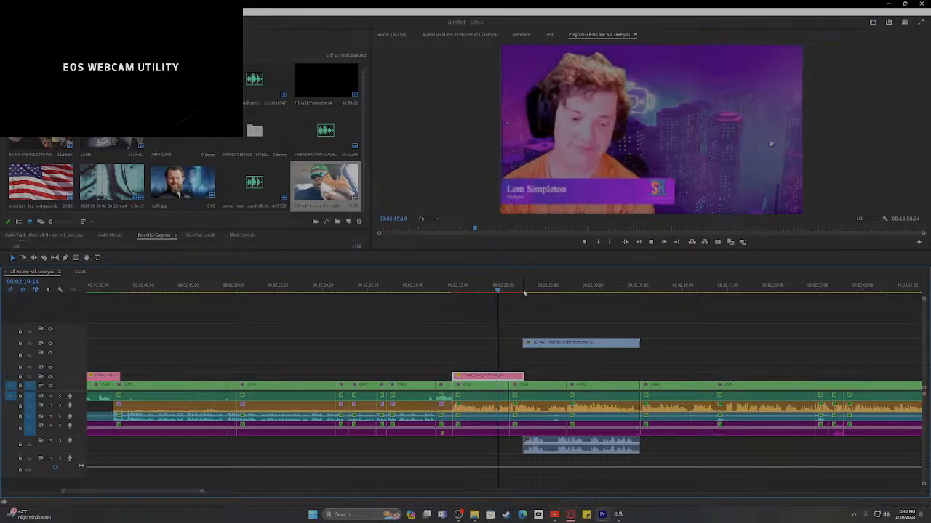
pyautogui.press('space')
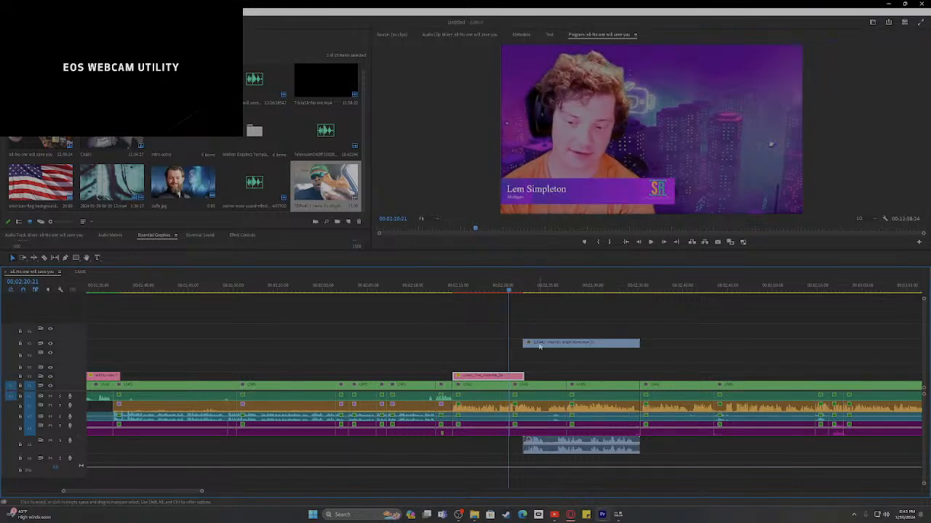
pyautogui.moveTo(540, 347); pyautogui.dragTo(527, 346)
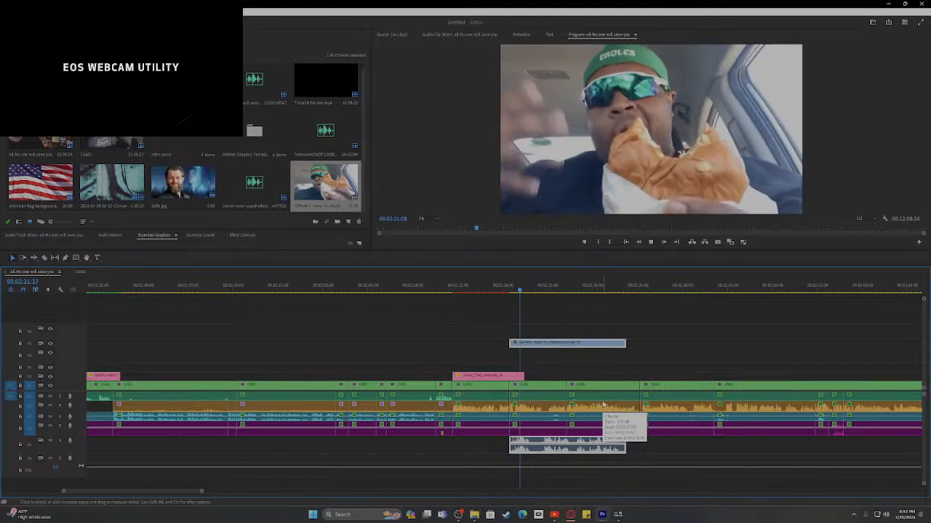
# - Play the opening of the meme clip several times to find where to cut it
pyautogui.press('space')
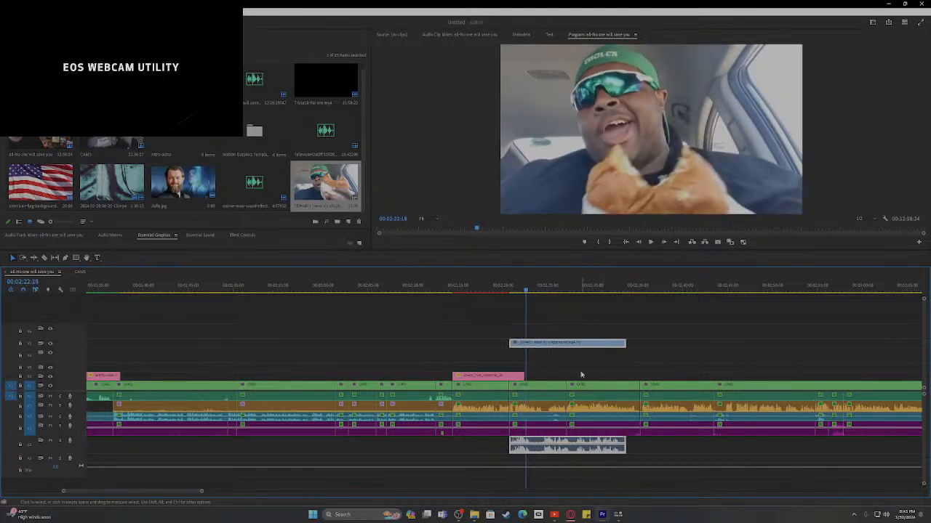
pyautogui.moveTo(525, 287)
pyautogui.mouseDown()
pyautogui.moveTo(503, 287)
pyautogui.moveTo(511, 289)
pyautogui.mouseUp()
pyautogui.press('space')
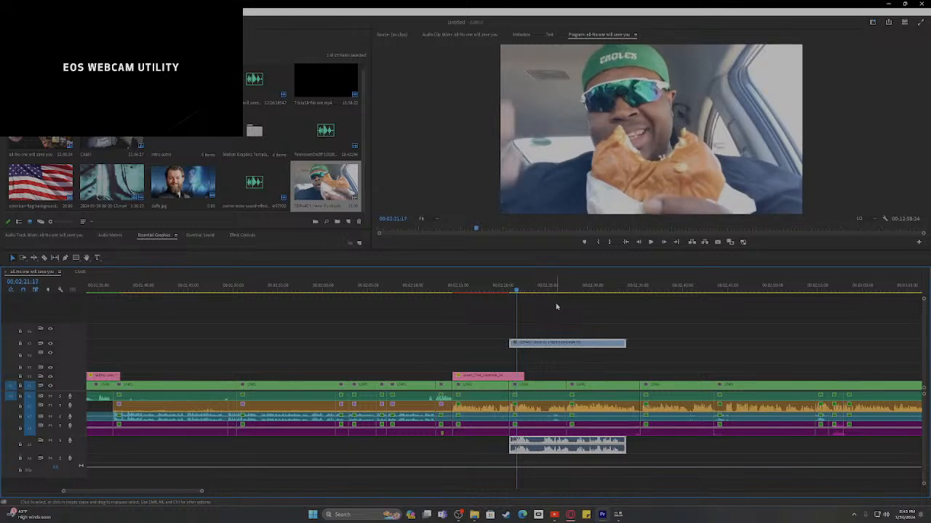
pyautogui.press('space')
pyautogui.click(489, 289)
pyautogui.press('space')
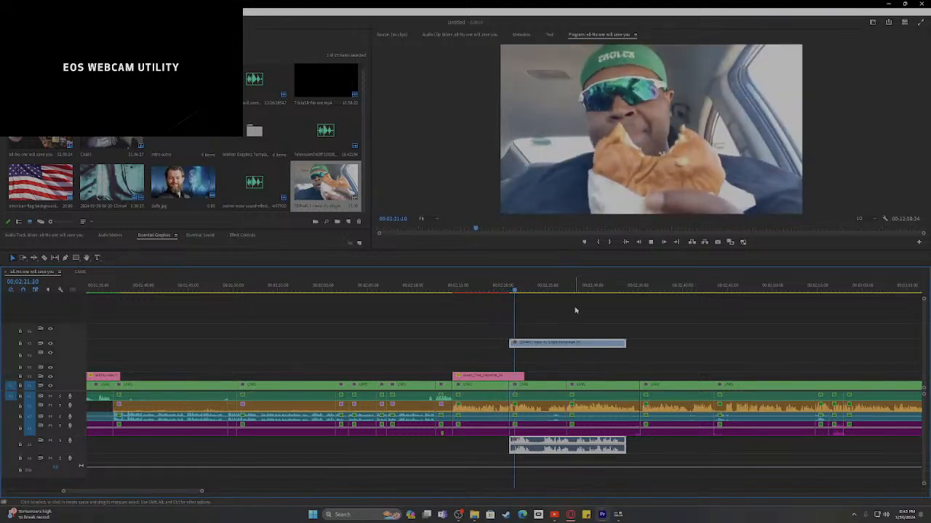
# - Try to split the clips at 00:02:21:15, shortly after the meme clip's start, and play on from the cut
pyautogui.press('Left')
pyautogui.press('Left')
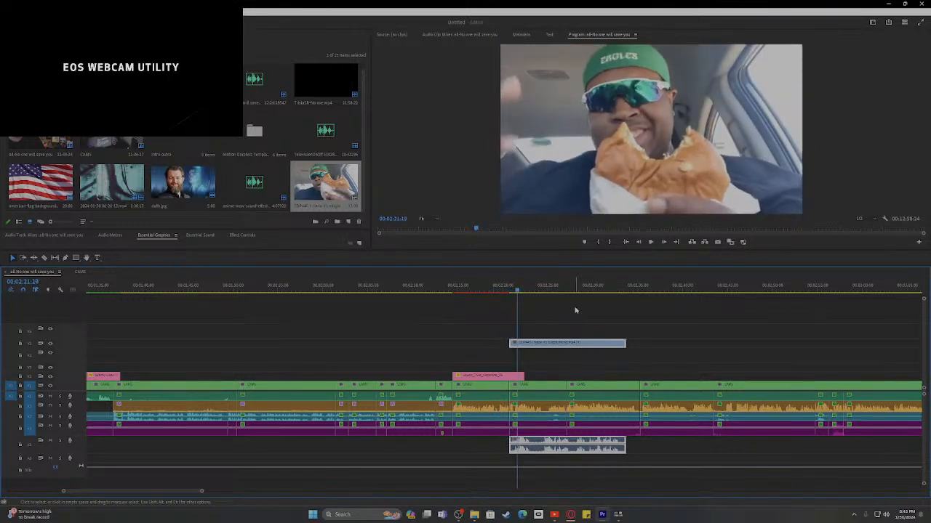
pyautogui.press('Left')
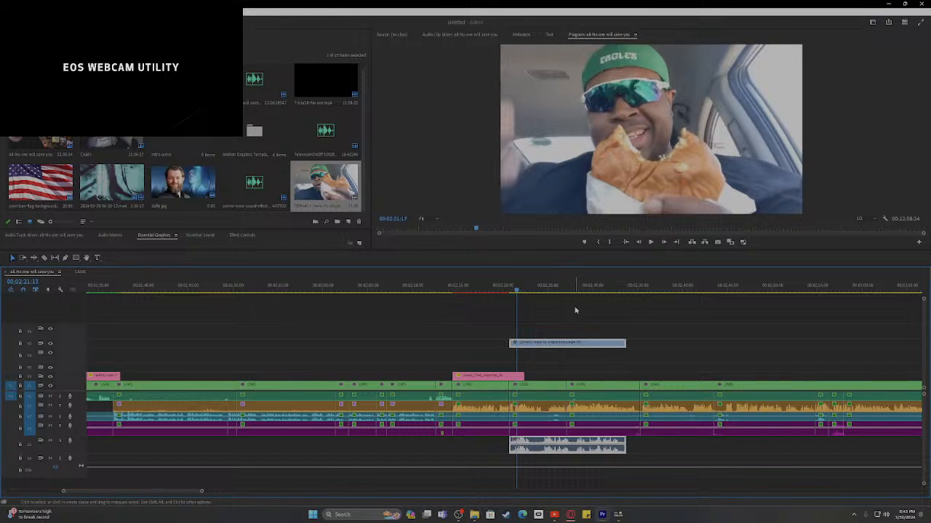
pyautogui.press('Left')
pyautogui.press('Left')
pyautogui.press('Left')
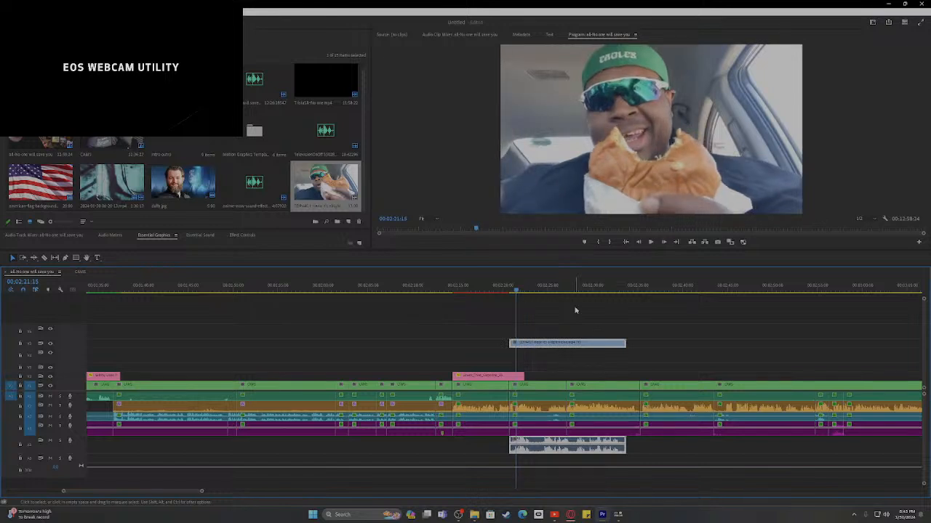
pyautogui.keyDown('shift'); pyautogui.click(517, 342); pyautogui.keyUp('shift')
pyautogui.press('space')
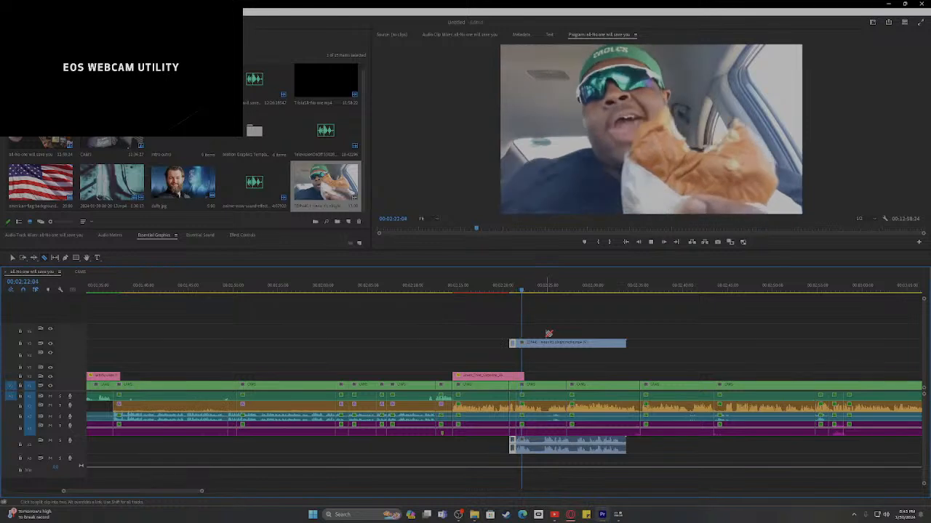
pyautogui.press('space')
pyautogui.click(547, 339)
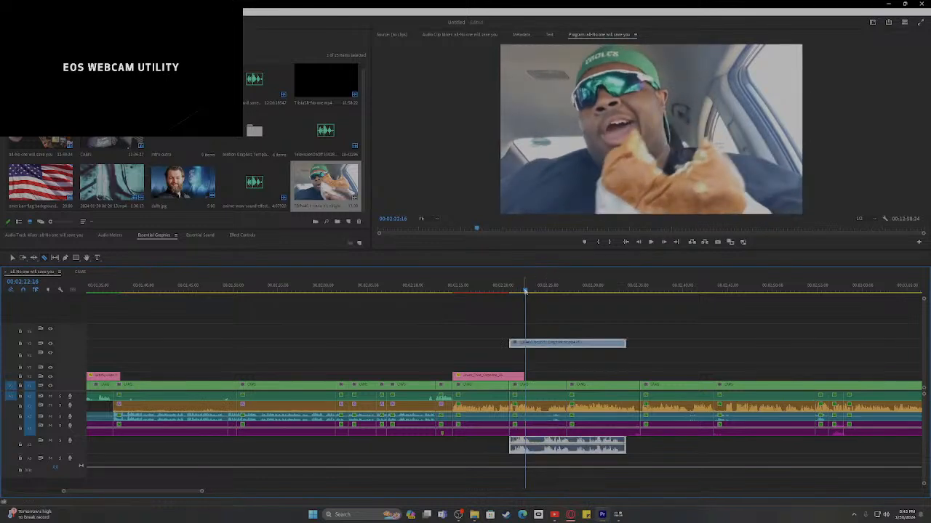
# - Replay the meme clip's opening and split the clip at 00:02:21:17
pyautogui.click(509, 293)
pyautogui.press('space')
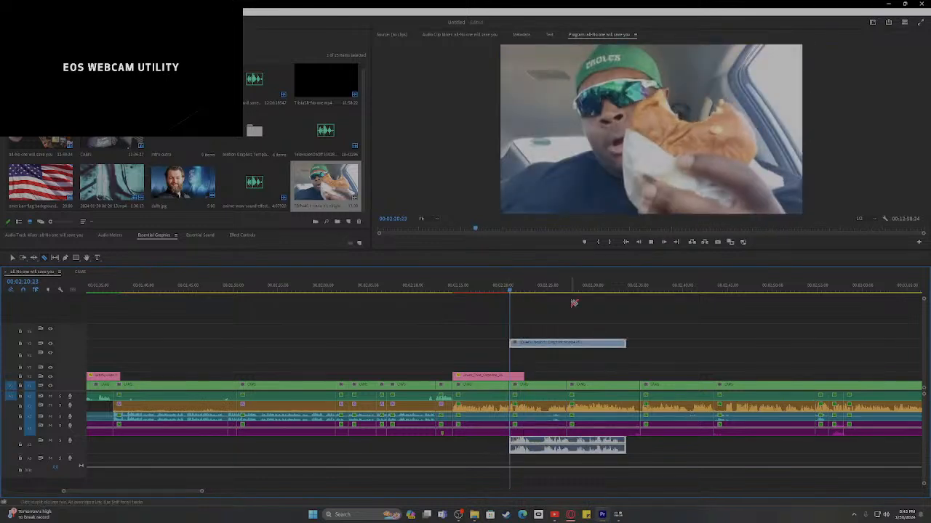
pyautogui.press('c')
pyautogui.press('space')
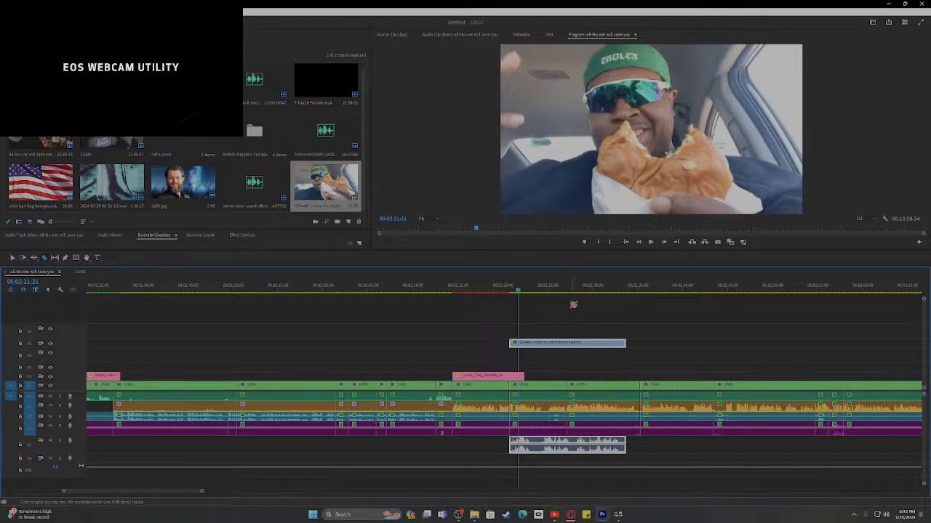
pyautogui.press('Left')
pyautogui.press('Left')
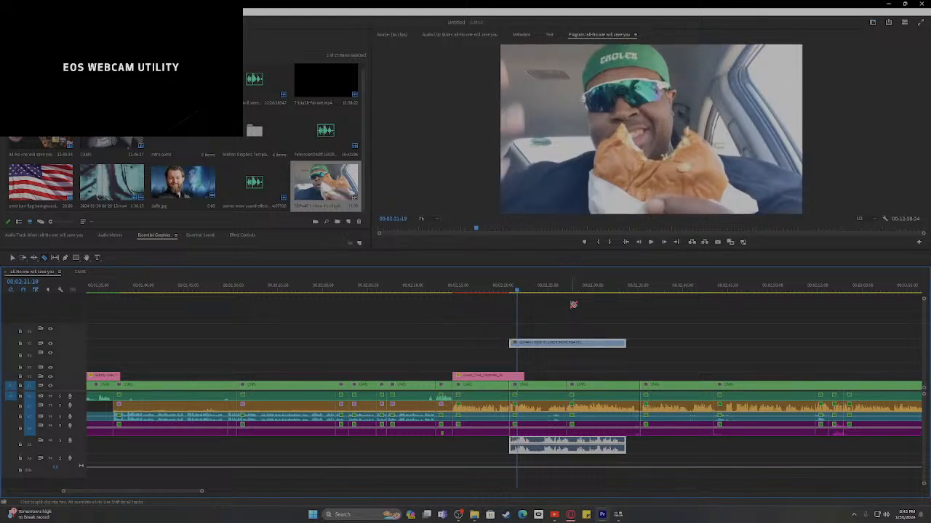
pyautogui.press('Left')
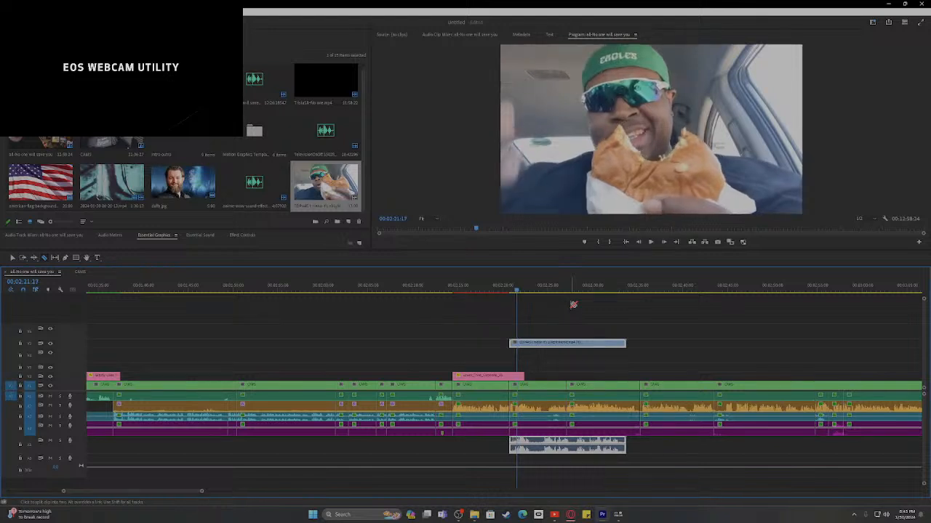
pyautogui.click(517, 343)
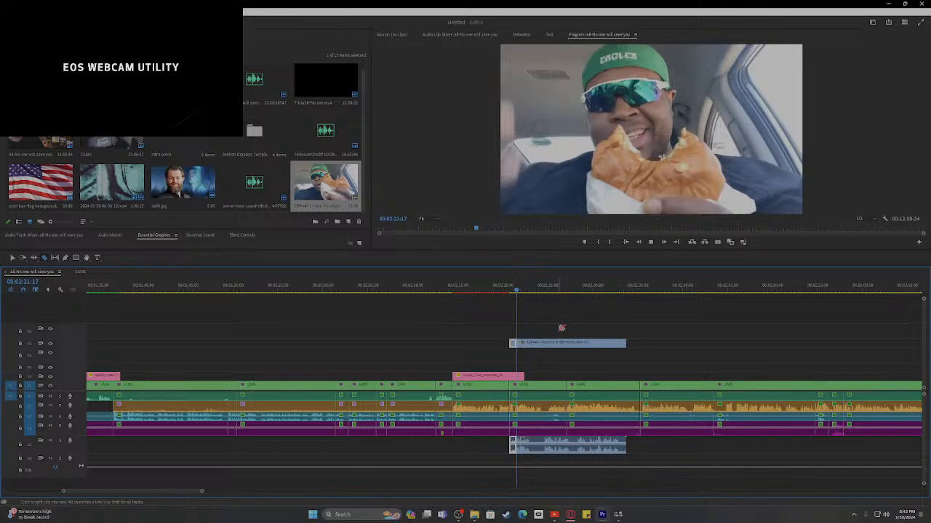
# - Play on from the first cut and split the meme clip again at 00:02:22:16
pyautogui.press('space')
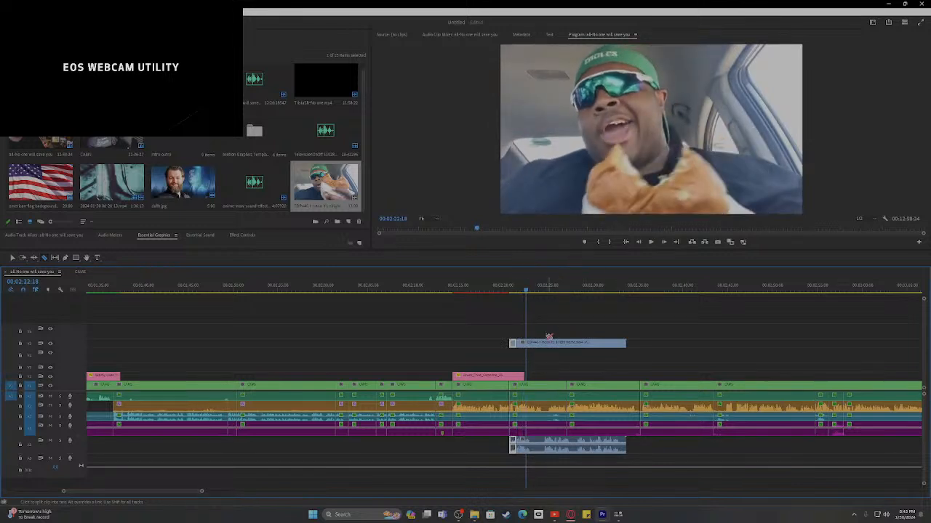
pyautogui.press('v')
pyautogui.press('=')
pyautogui.press('=')
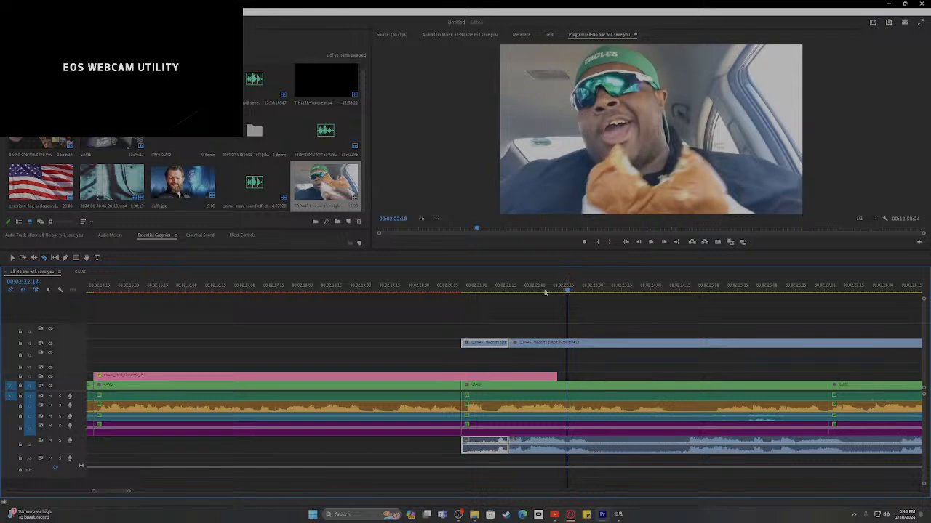
pyautogui.click(534, 290)
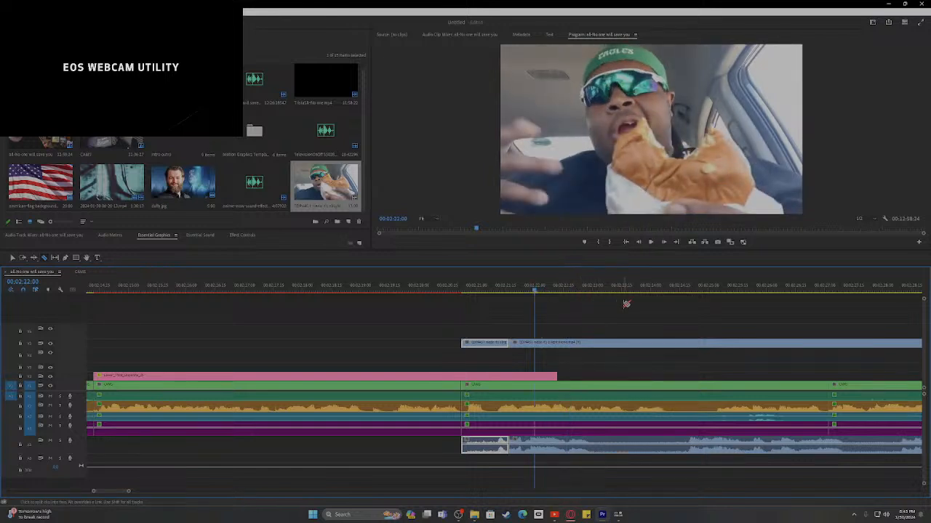
pyautogui.press('space')
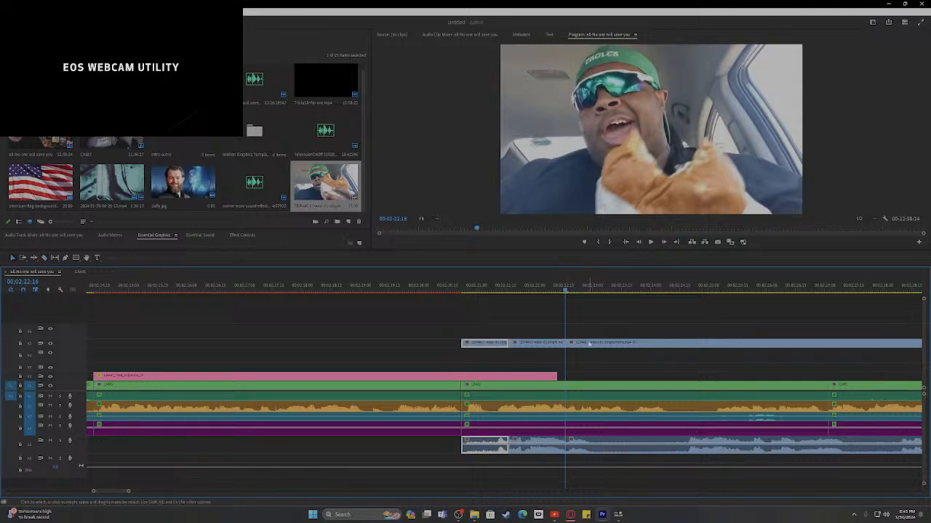
# - Delete the meme clip pieces before the first cut and after the second, and play back the remaining middle piece
pyautogui.click(567, 342)
pyautogui.press('Delete')
pyautogui.press('Delete')
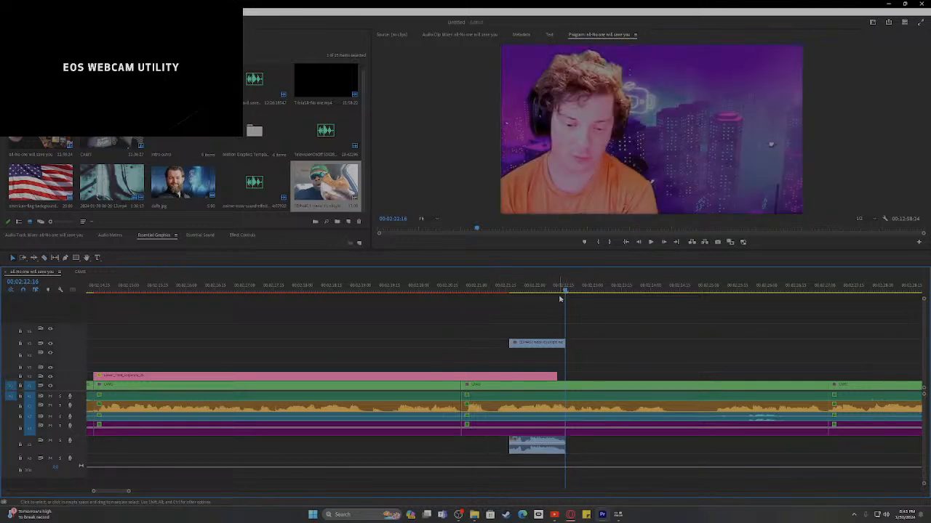
pyautogui.click(506, 295)
pyautogui.press('space')
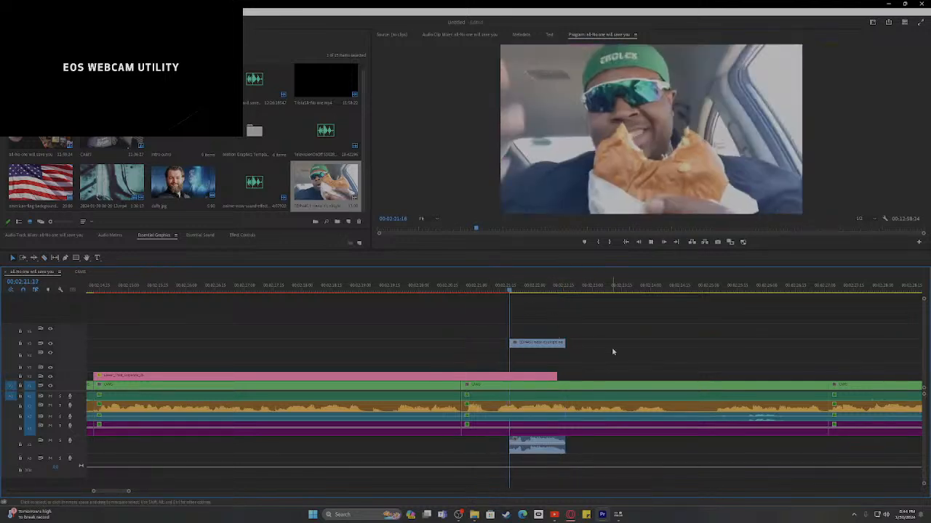
pyautogui.press('space')
# - Open the Audio Gain settings for the trimmed meme clip
pyautogui.rightClick(539, 341)
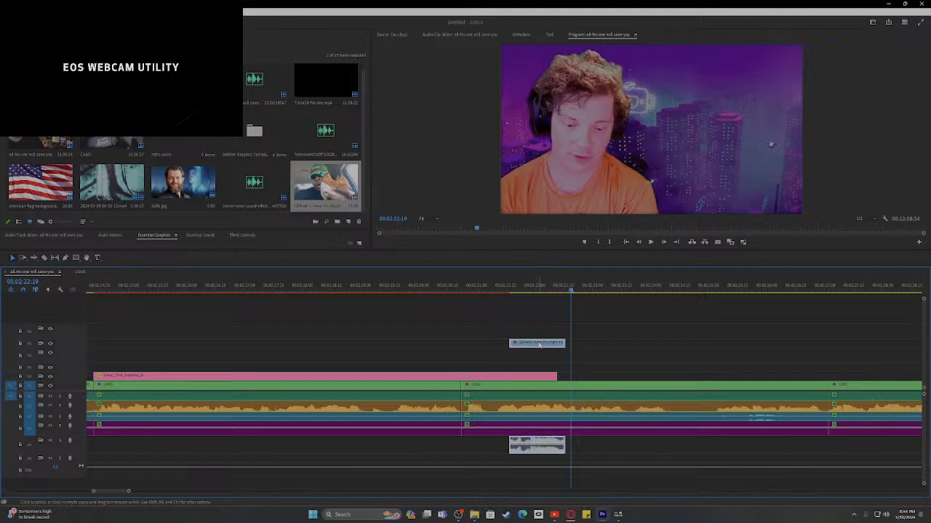
pyautogui.click(564, 336)
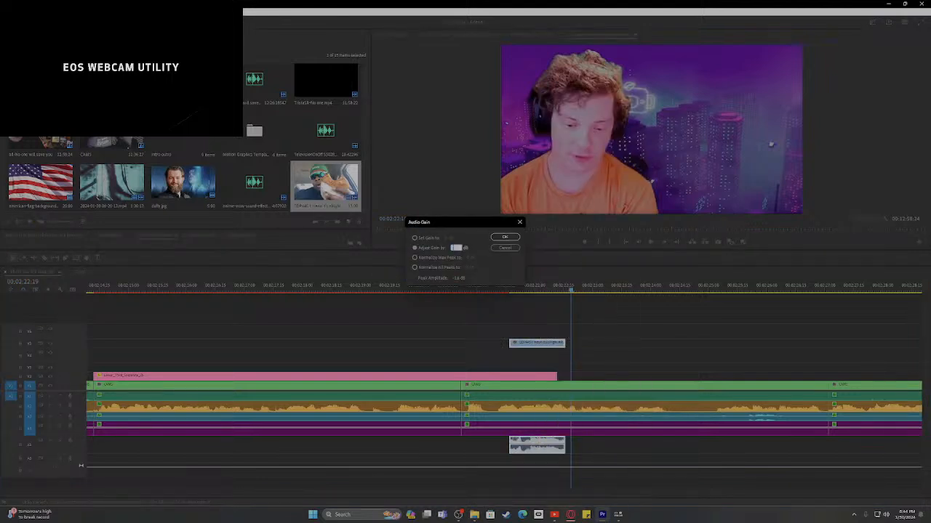
# - Apply the audio gain change to the short meme clip, then unlink it and delete its video part, keeping the audio
pyautogui.press('Return')
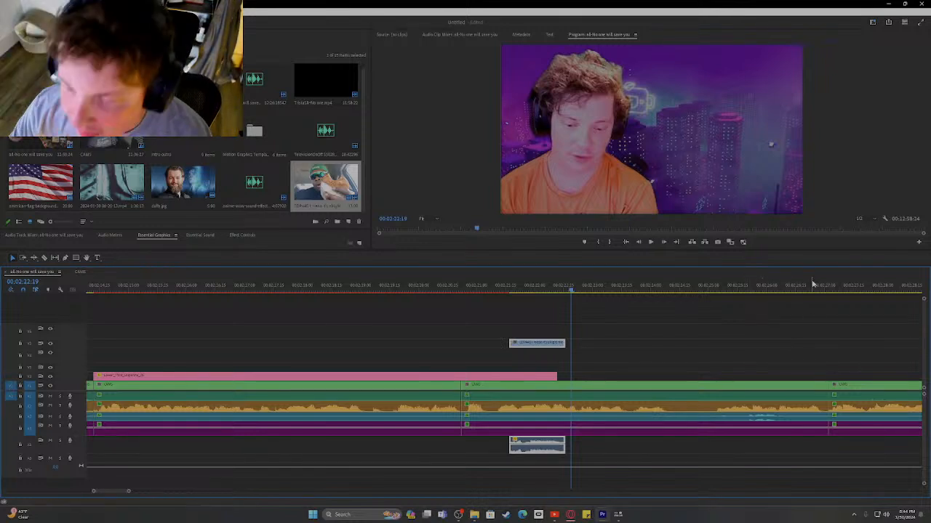
pyautogui.rightClick(540, 346)
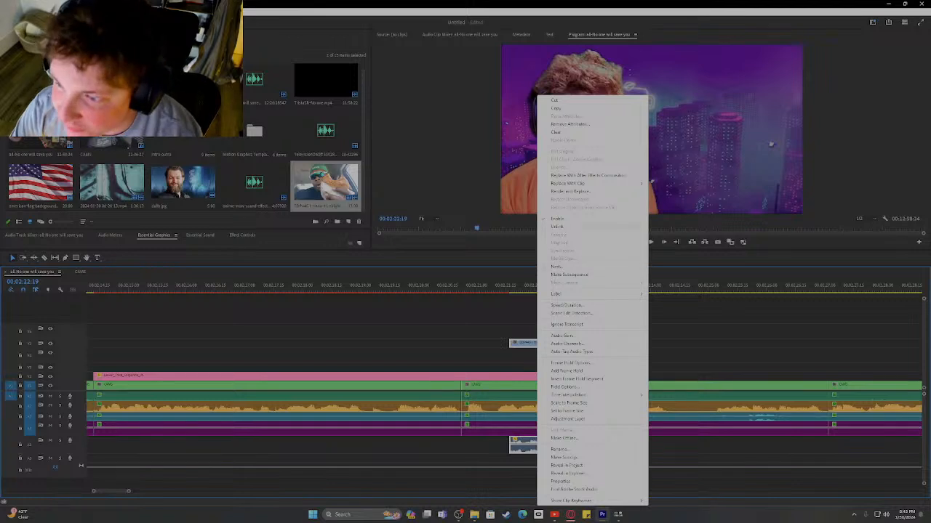
pyautogui.click(561, 228)
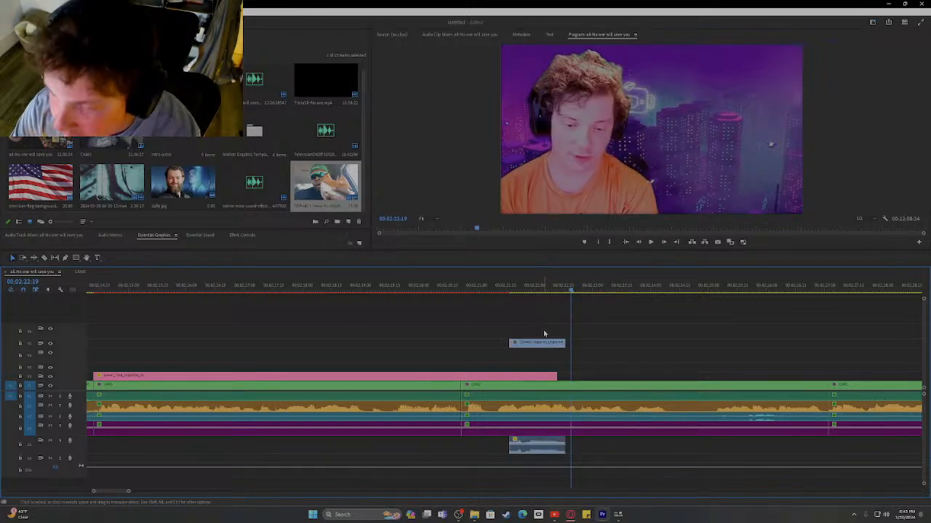
pyautogui.press('Delete')
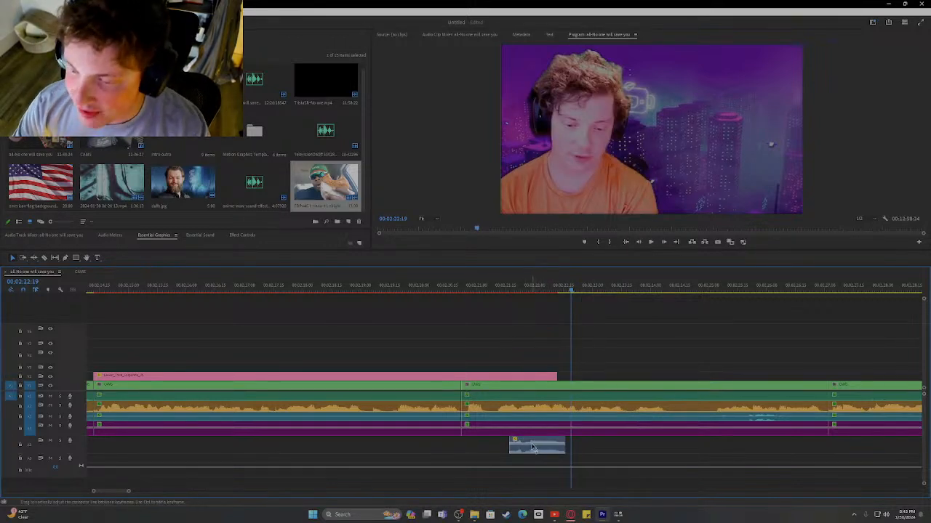
# - Play back the section under the first lower third several times to check the timing of the sound clip
pyautogui.click(493, 286)
pyautogui.press('space')
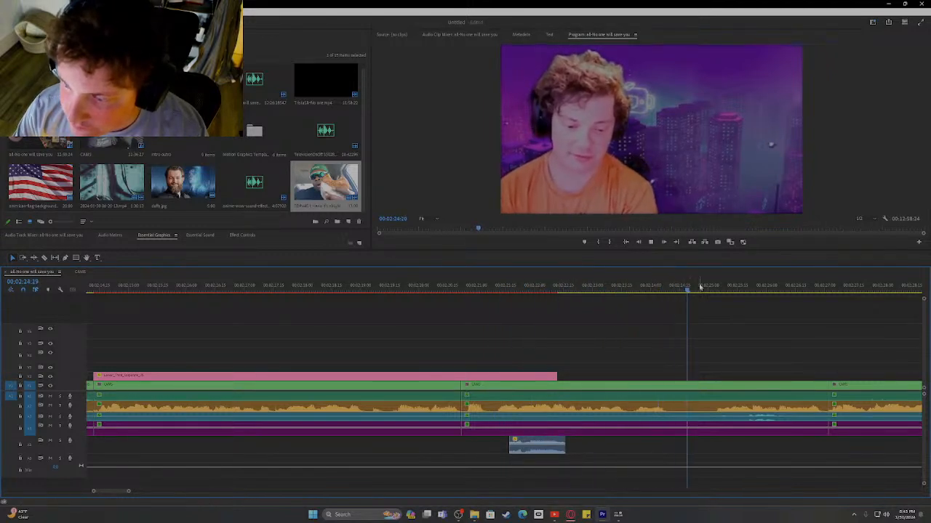
pyautogui.moveTo(734, 290); pyautogui.dragTo(466, 314)
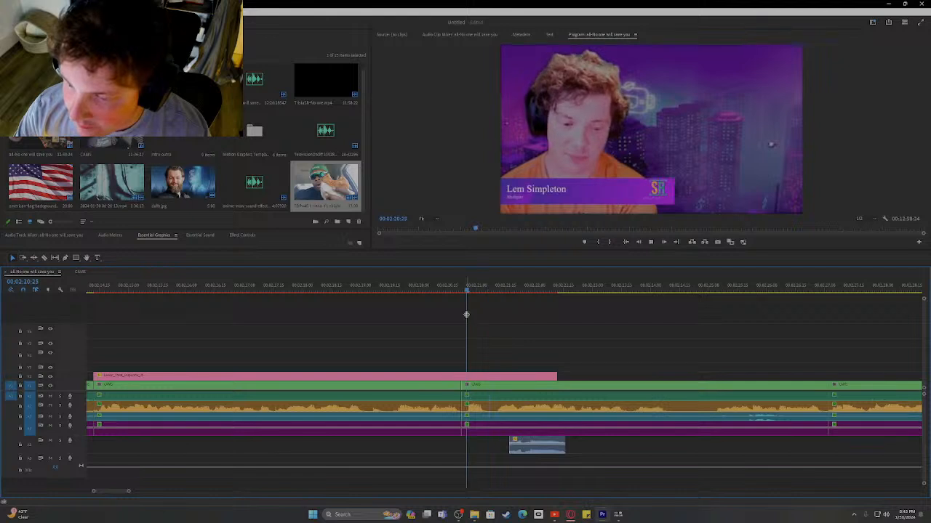
pyautogui.press('space')
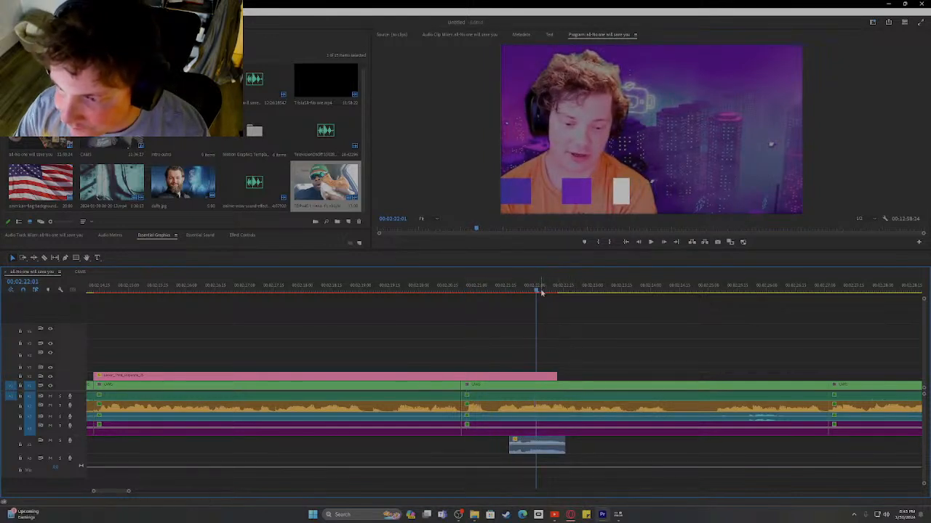
pyautogui.moveTo(539, 290); pyautogui.dragTo(376, 299)
pyautogui.press('space')
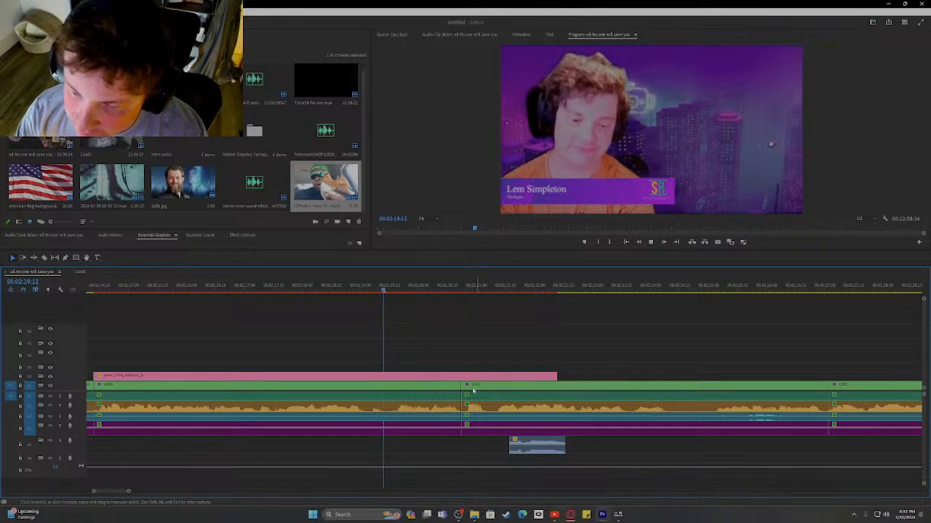
pyautogui.click(422, 292)
pyautogui.click(213, 311)
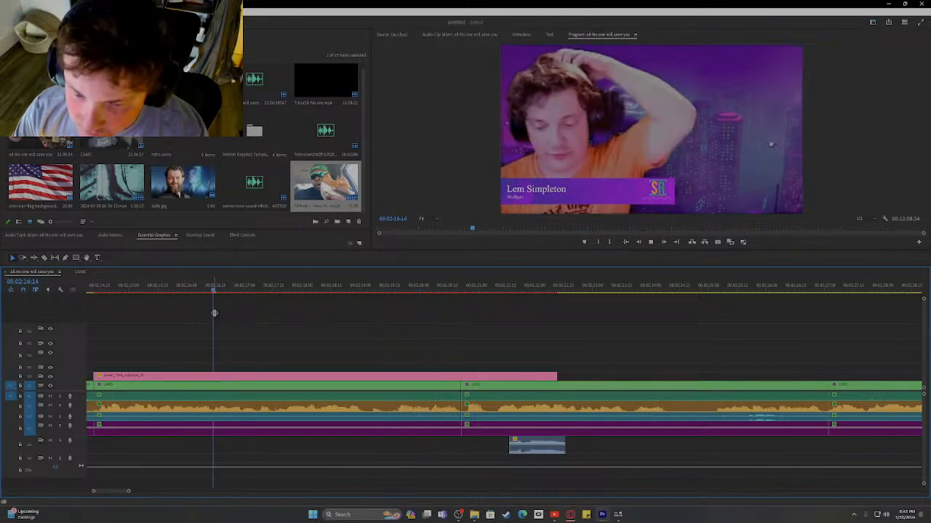
pyautogui.press('space')
pyautogui.click(140, 290)
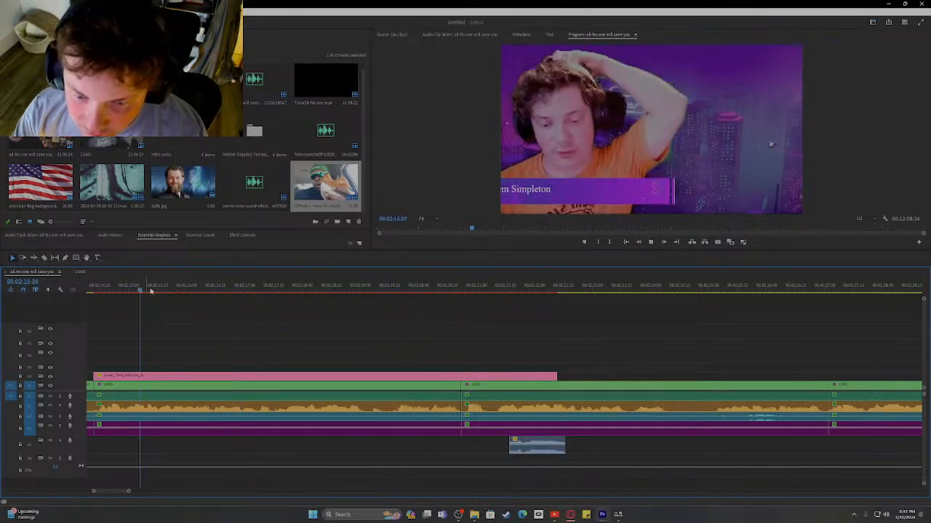
pyautogui.press('space')
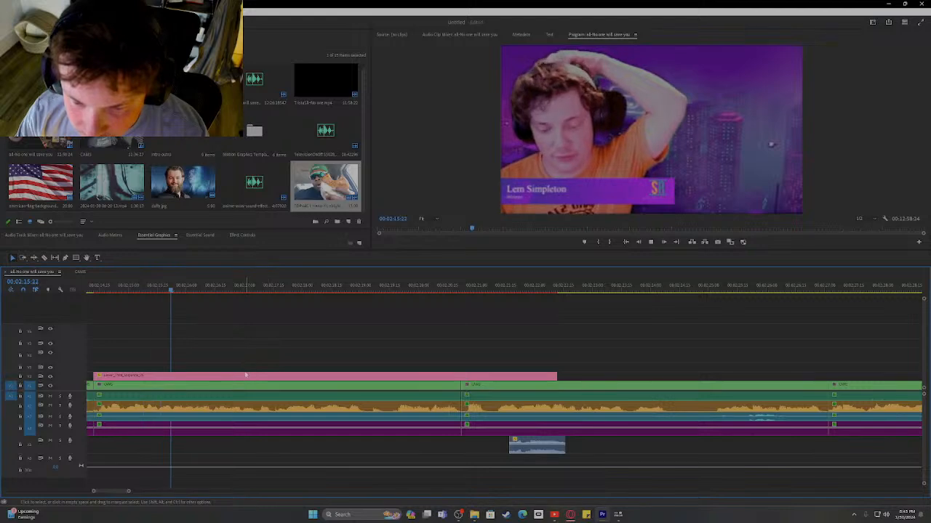
pyautogui.scroll(-3, 198, 388)
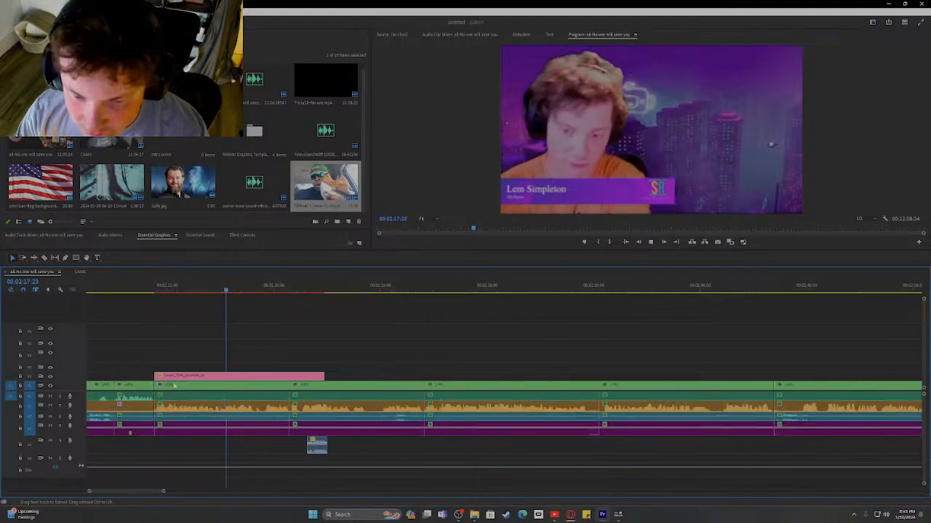
pyautogui.press('space')
pyautogui.moveTo(244, 288); pyautogui.dragTo(395, 313)
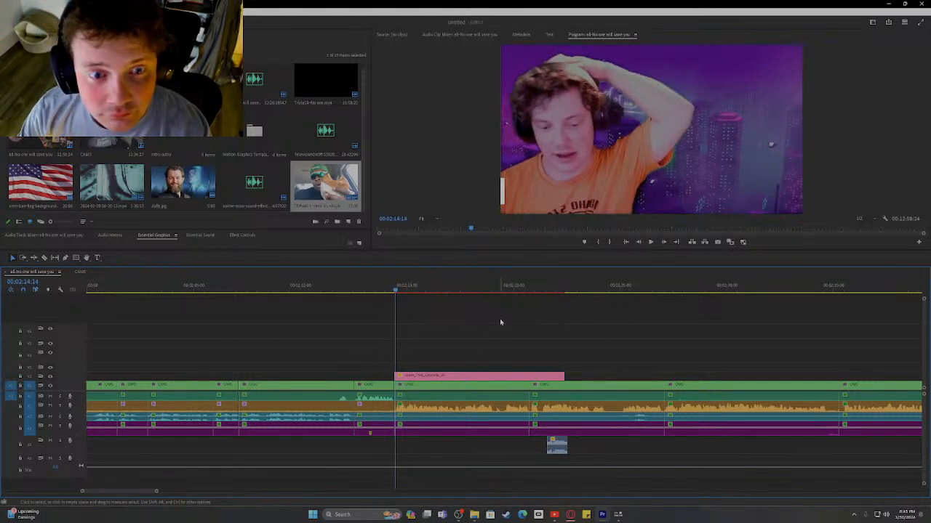
pyautogui.press('space')
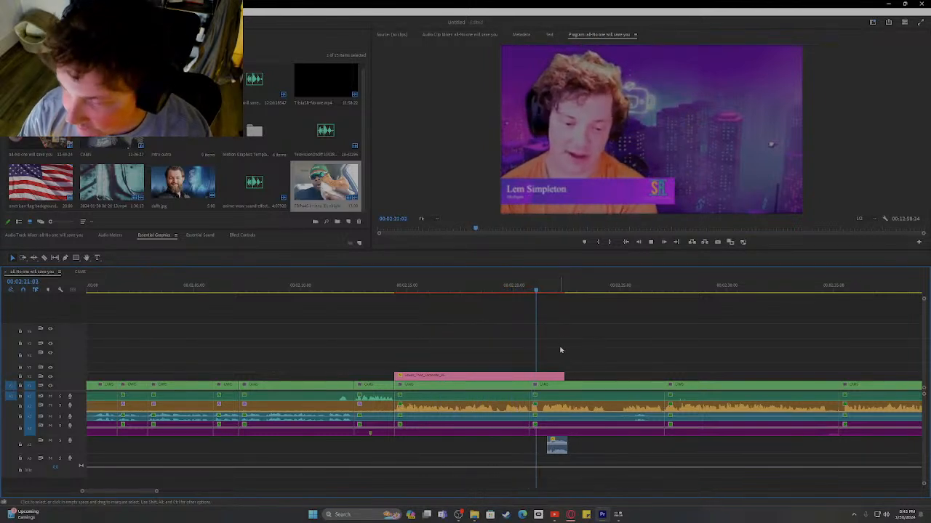
# - Move the sound clip earlier so it starts at 00:02:19:28, and play the section back
pyautogui.click(537, 291)
pyautogui.moveTo(537, 292); pyautogui.dragTo(504, 295)
pyautogui.press('space')
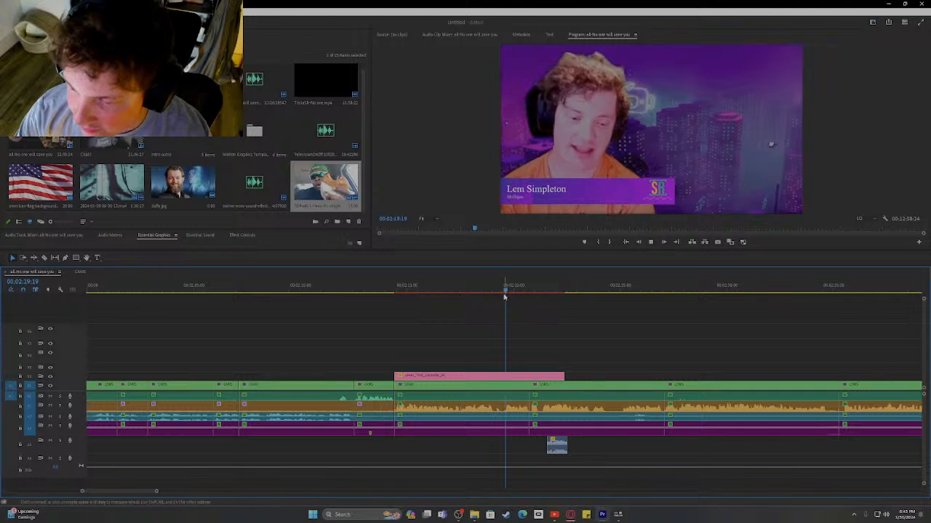
pyautogui.press('space')
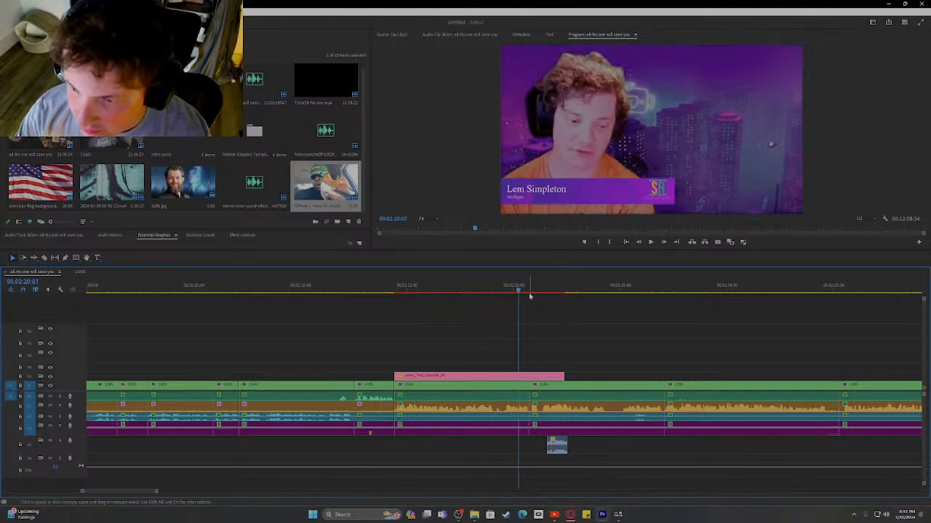
pyautogui.moveTo(517, 290); pyautogui.dragTo(512, 288)
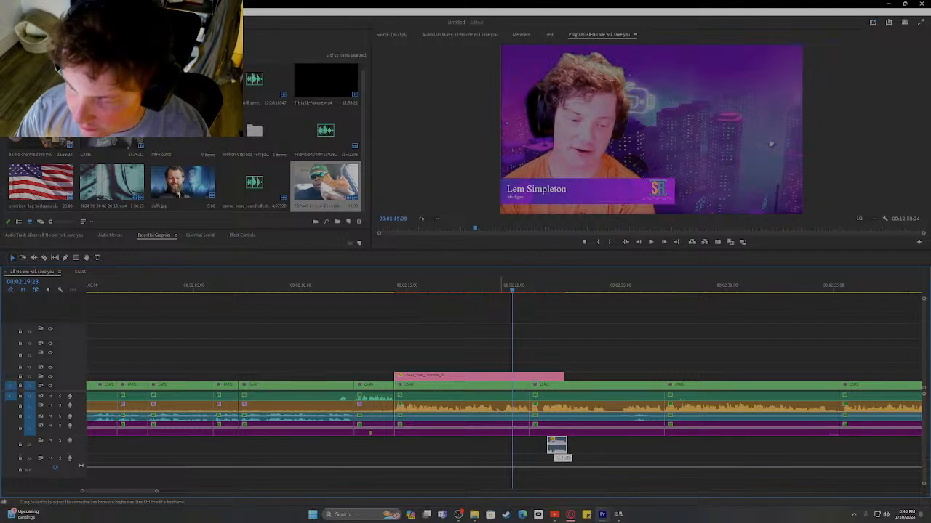
pyautogui.moveTo(573, 446); pyautogui.dragTo(532, 449)
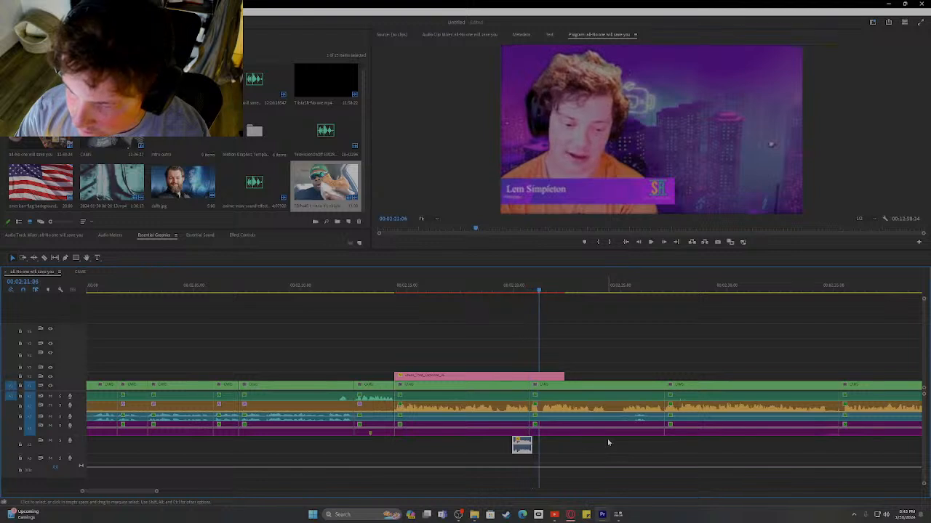
pyautogui.press('space')
pyautogui.press('space')
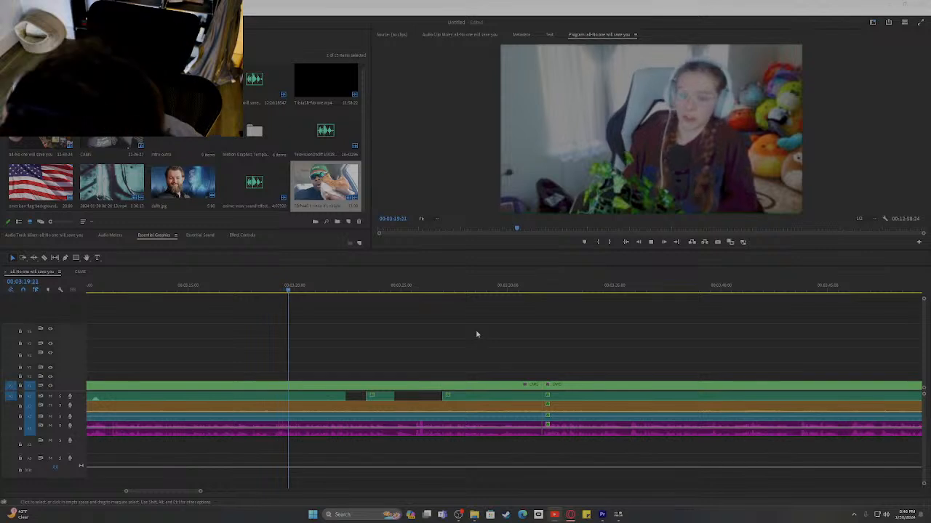
# - Place a copy of the lower-third graphic at 00:03:09:10, above the clip of the woman with headphones
pyautogui.press('space')
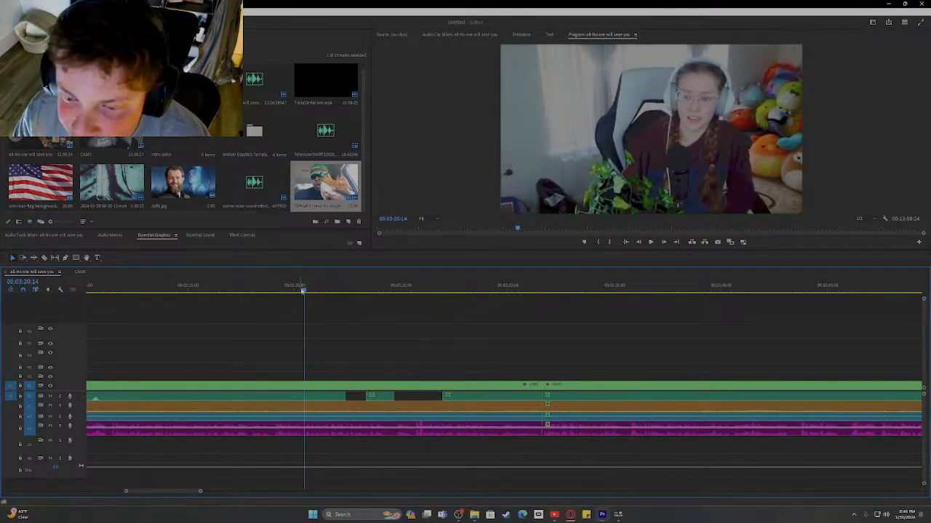
pyautogui.moveTo(200, 290); pyautogui.dragTo(129, 290)
pyautogui.scroll(-4, 163, 345)
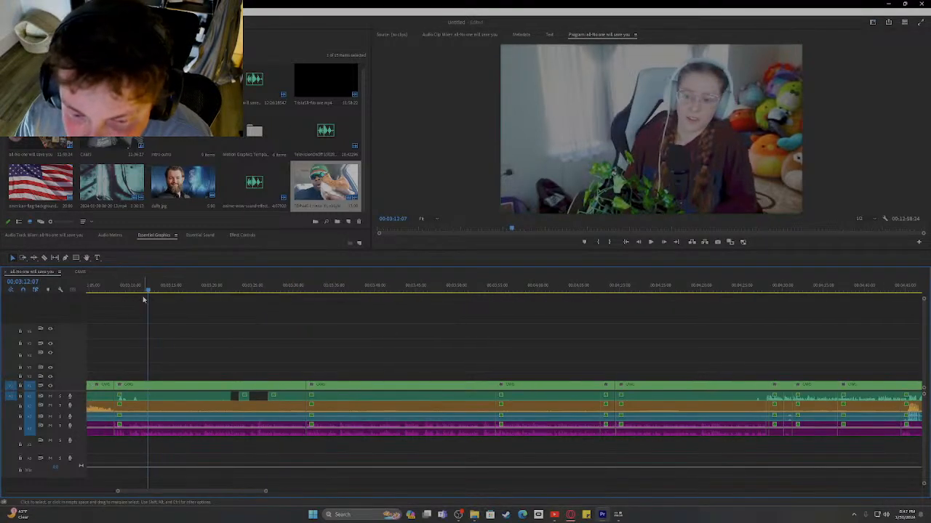
pyautogui.click(124, 291)
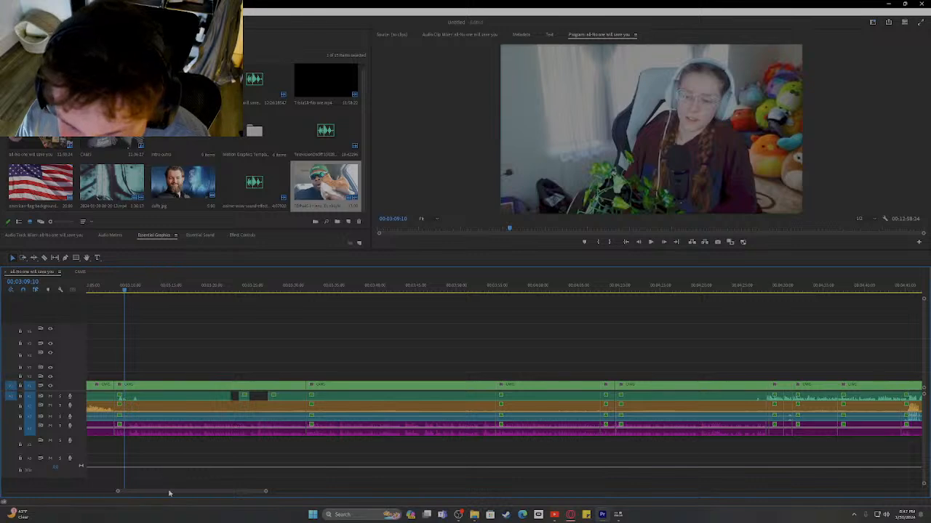
pyautogui.scroll(10, 163, 495)
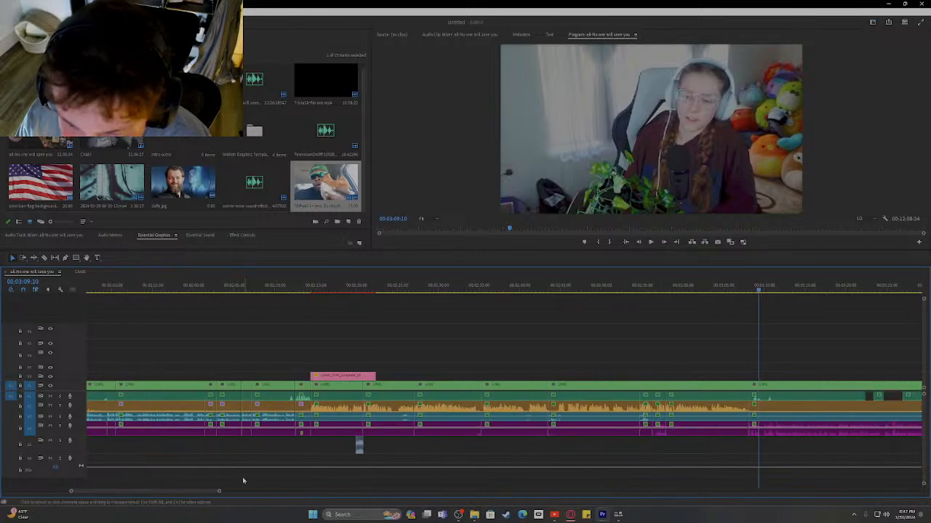
pyautogui.scroll(-2, 156, 490)
pyautogui.scroll(-2, 168, 495)
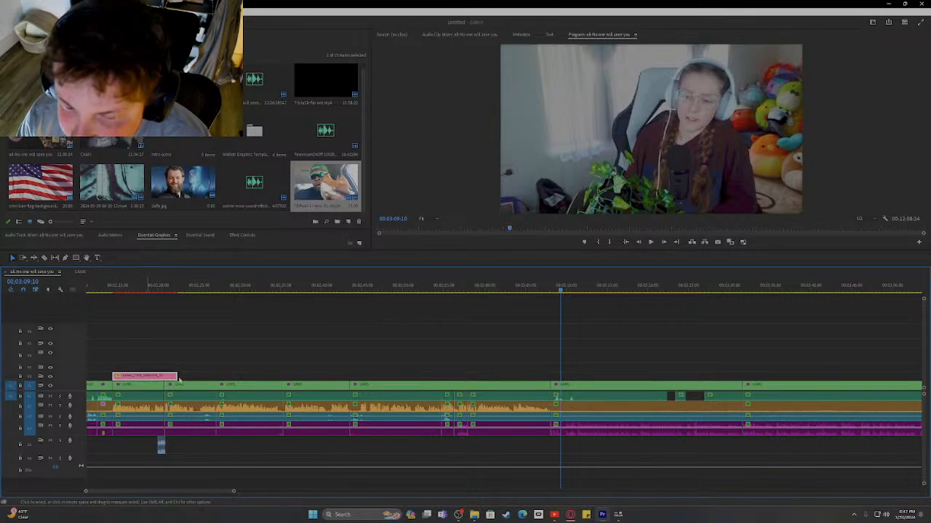
pyautogui.moveTo(149, 377); pyautogui.dragTo(593, 376)
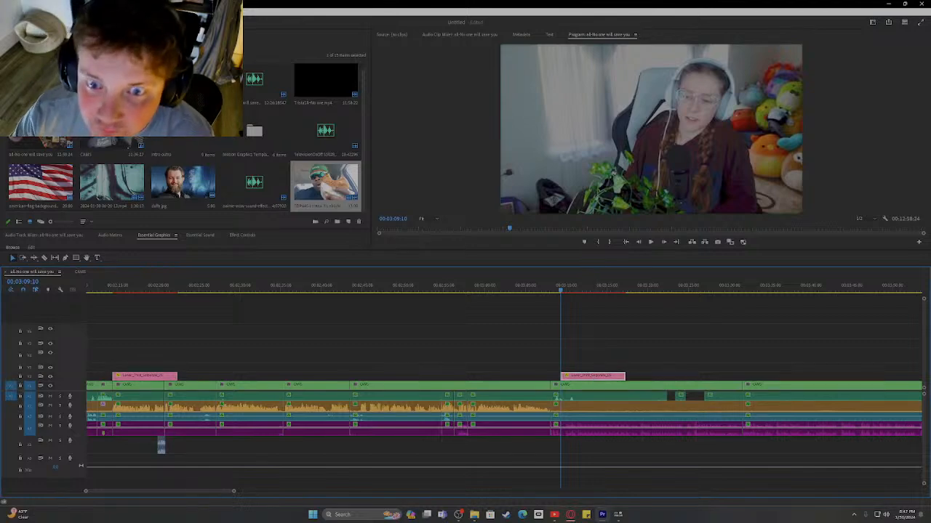
# - Change the name in the Text 01 line of the copied lower third to the second speaker's name
pyautogui.click(234, 234)
pyautogui.moveTo(226, 230); pyautogui.dragTo(226, 78)
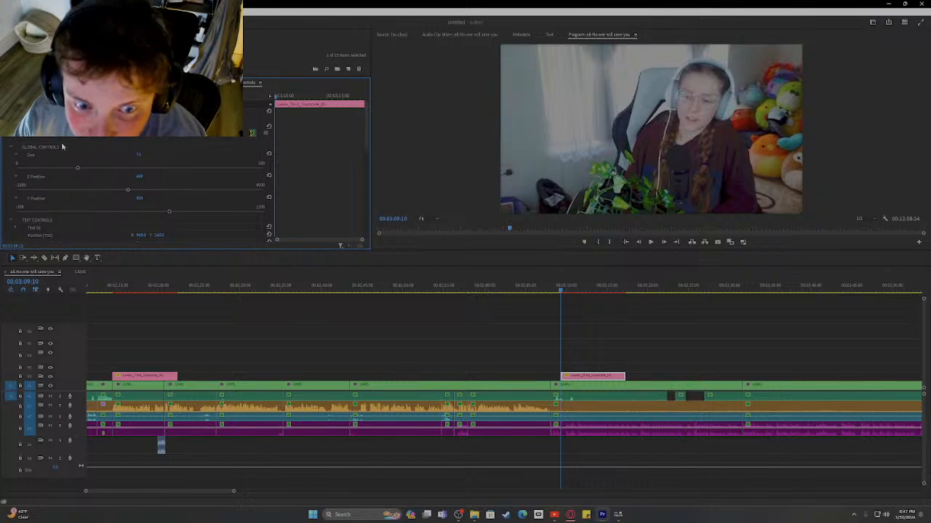
pyautogui.scroll(-4, 80, 152)
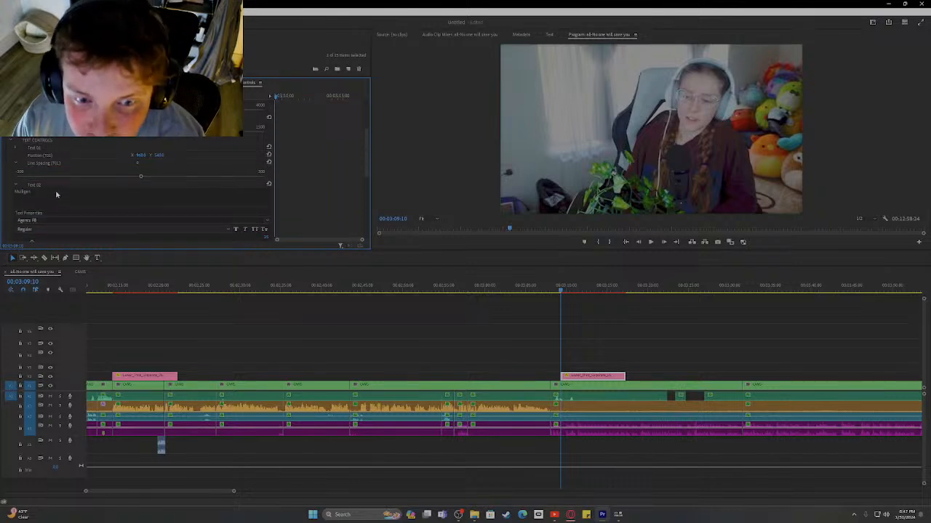
pyautogui.scroll(4, 55, 190)
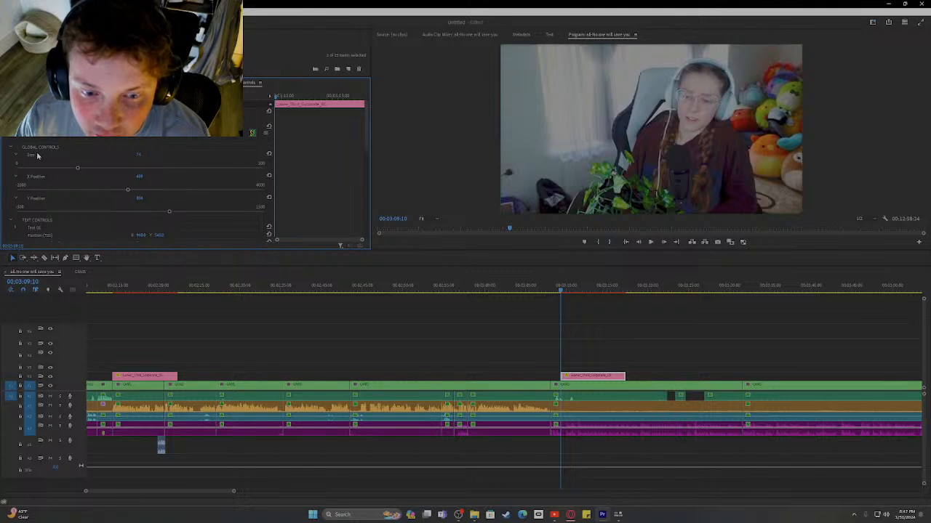
pyautogui.scroll(-2, 40, 167)
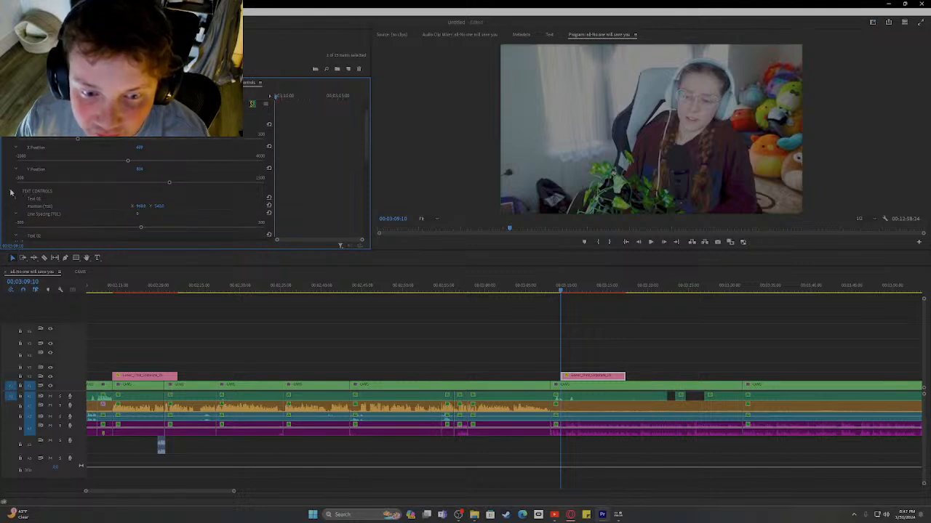
pyautogui.click(15, 199)
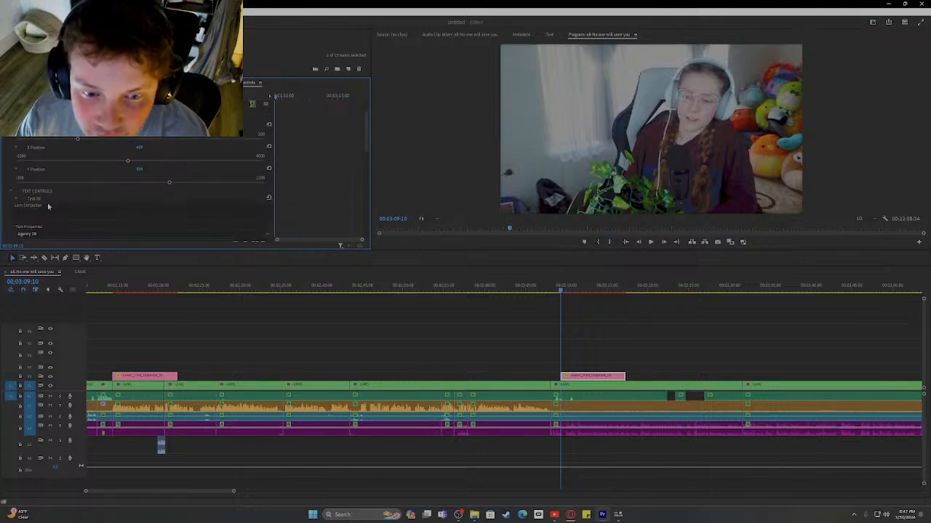
pyautogui.scroll(-1, 47, 204)
pyautogui.click(41, 198)
pyautogui.click(87, 244)
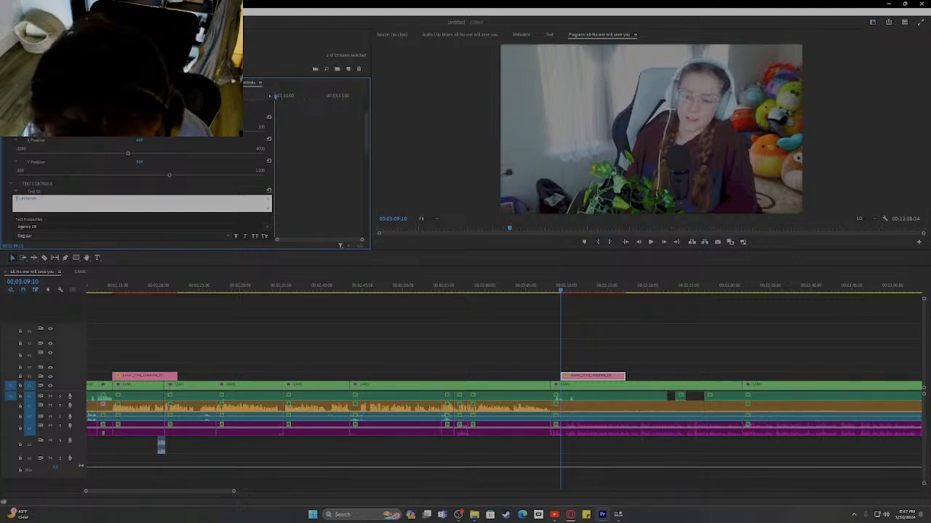
pyautogui.write('Major')
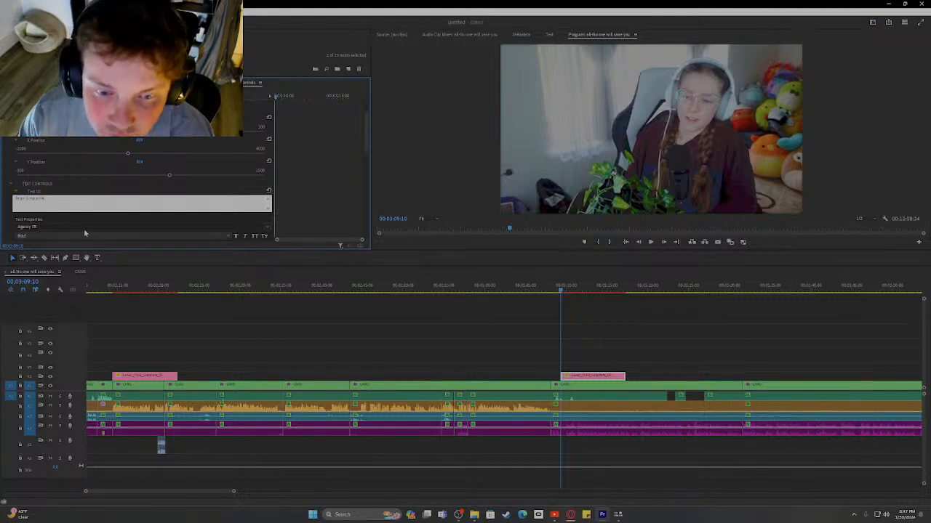
# - Replace the Text 02 line of the copied lower third with "Not so competitive"
pyautogui.scroll(-3, 52, 204)
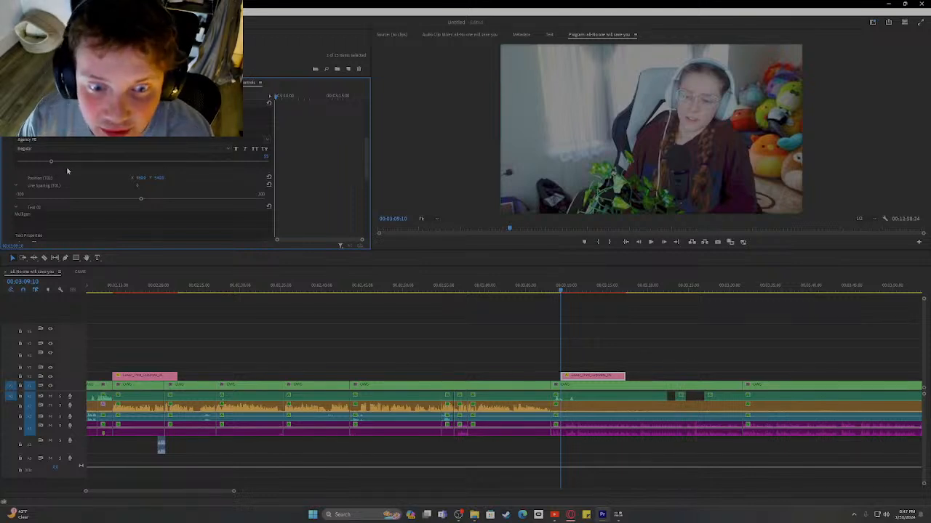
pyautogui.scroll(-2, 66, 178)
pyautogui.click(51, 168)
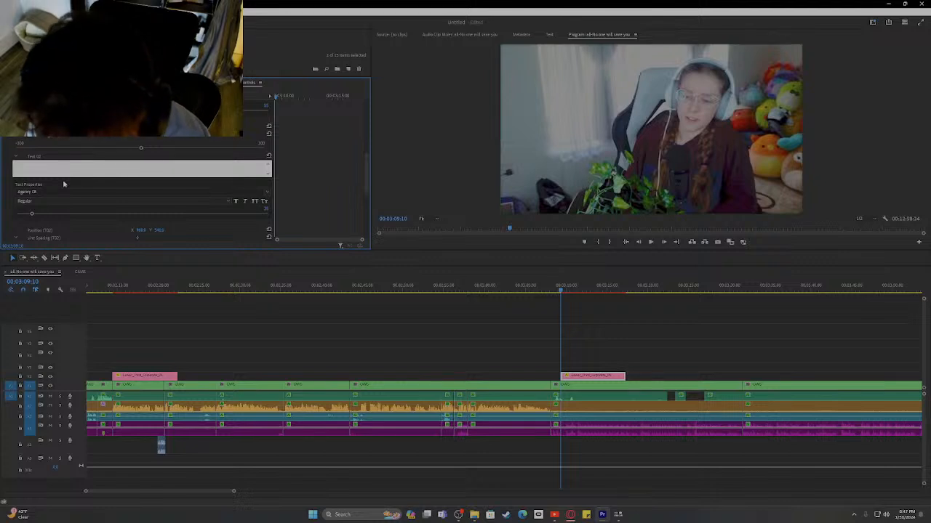
pyautogui.write('Not Yo competitive')
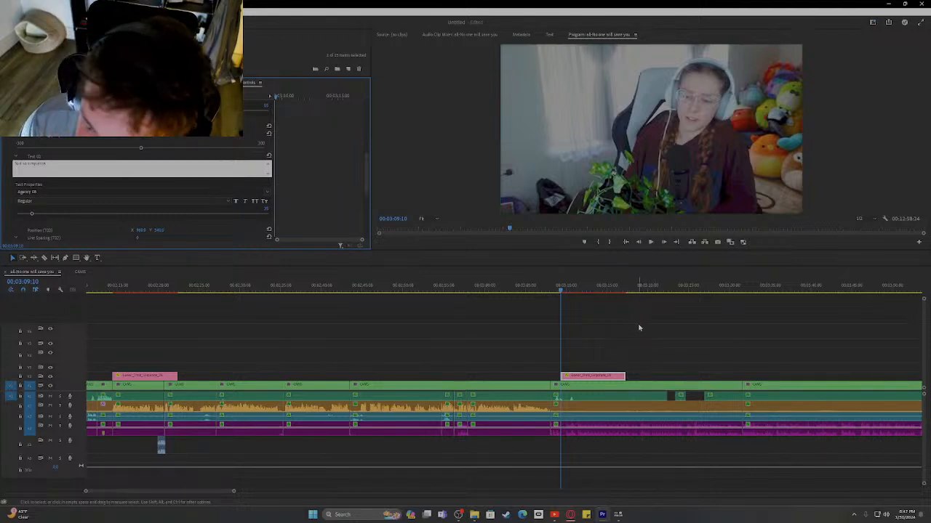
# - Play back the section from the copied lower third at about 00:03:09:10 to review the title
pyautogui.click(589, 301)
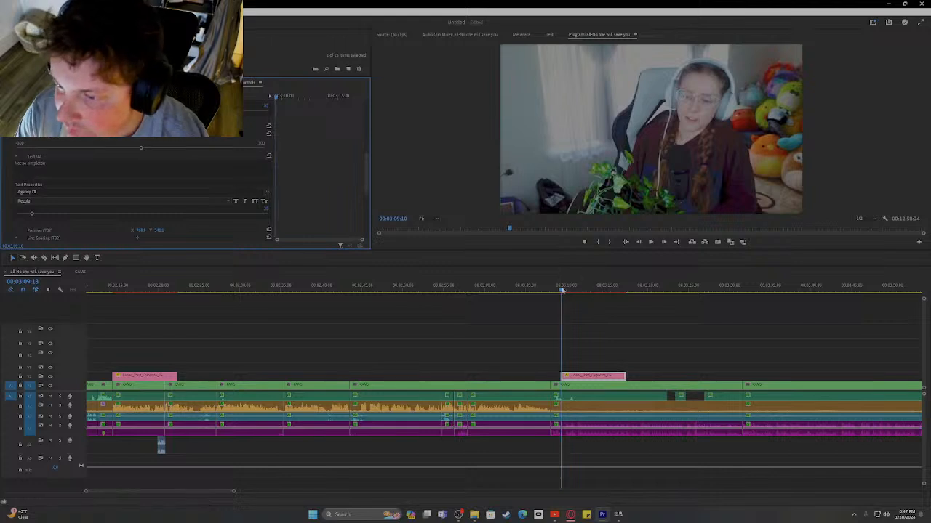
pyautogui.press('space')
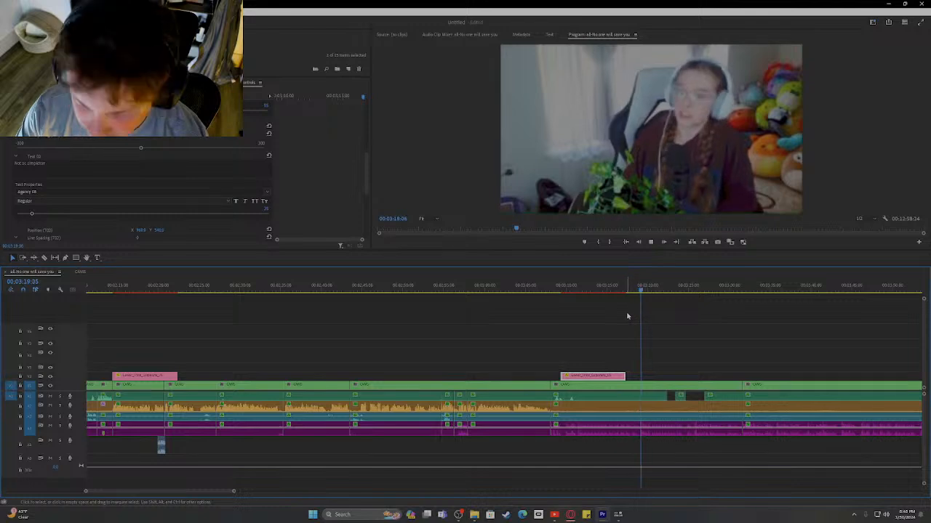
pyautogui.press('c')
pyautogui.scroll(-8, 407, 365)
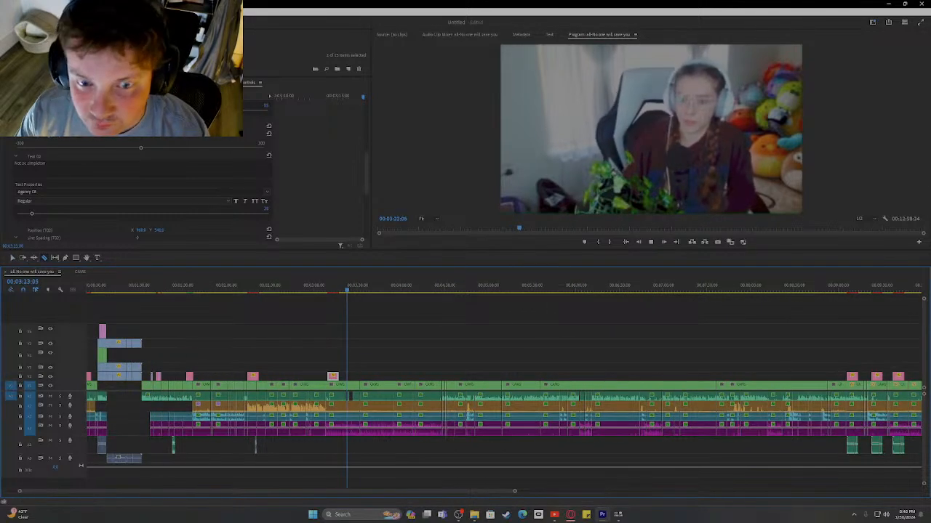
# - Browse the drive's folders in the Media Browser and view the contents of the Audio folder inside Stock
pyautogui.hotkey('shift', '8')
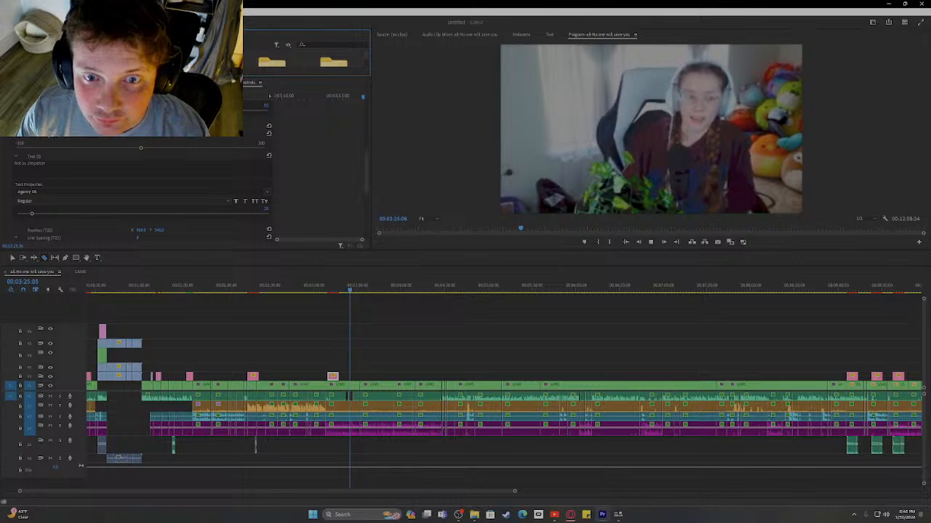
pyautogui.moveTo(117, 77); pyautogui.dragTo(116, 230)
pyautogui.scroll(-3, 44, 178)
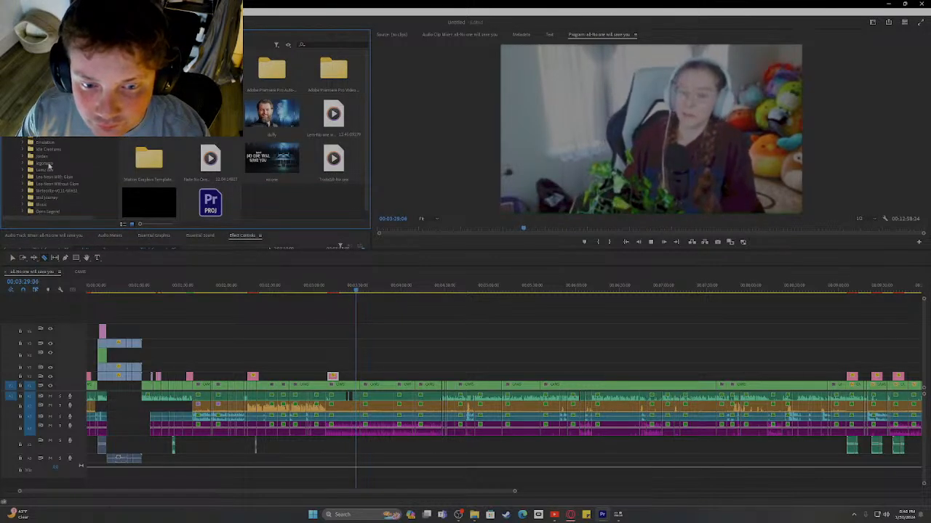
pyautogui.scroll(-2, 45, 180)
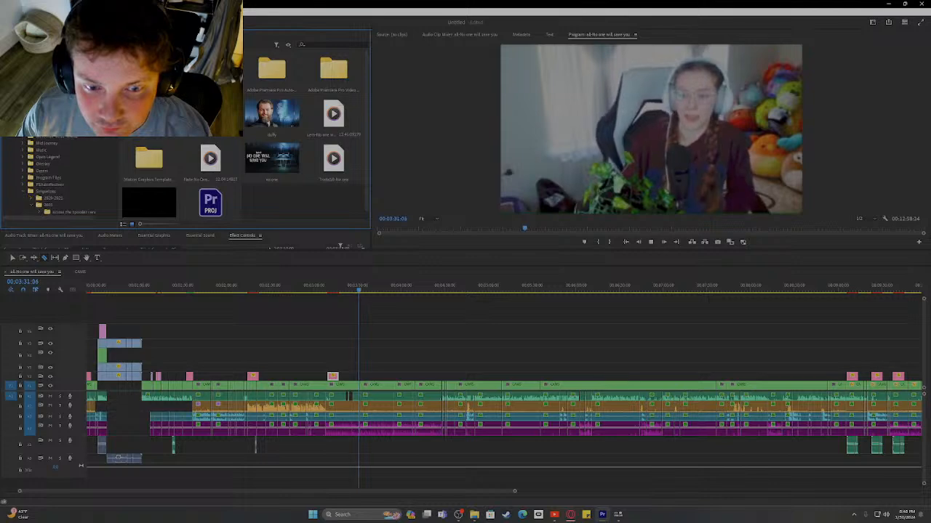
pyautogui.scroll(-1, 45, 154)
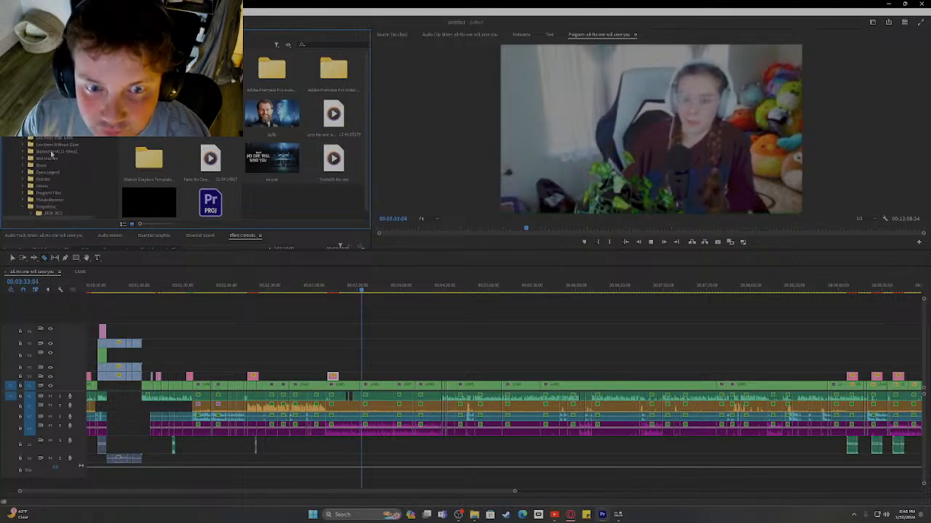
pyautogui.scroll(-3, 62, 206)
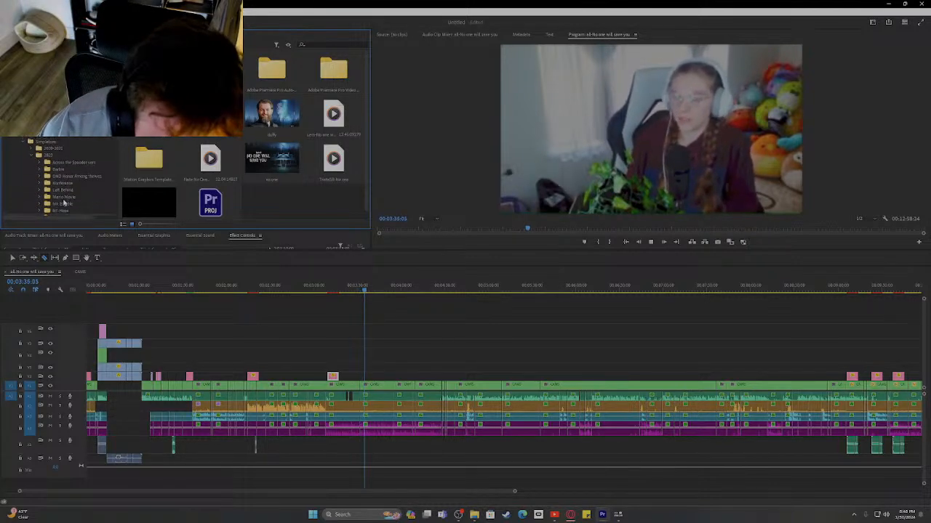
pyautogui.scroll(-5, 53, 157)
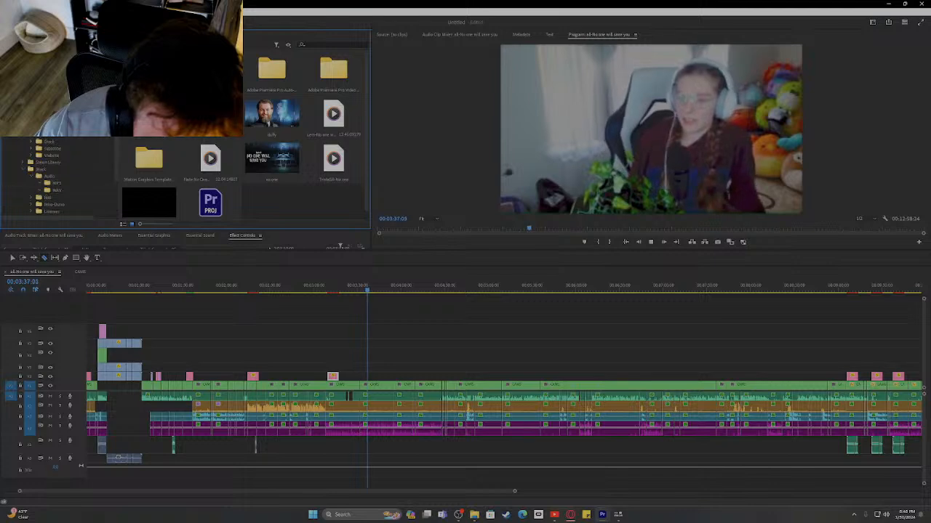
pyautogui.scroll(-1, 46, 180)
pyautogui.click(54, 167)
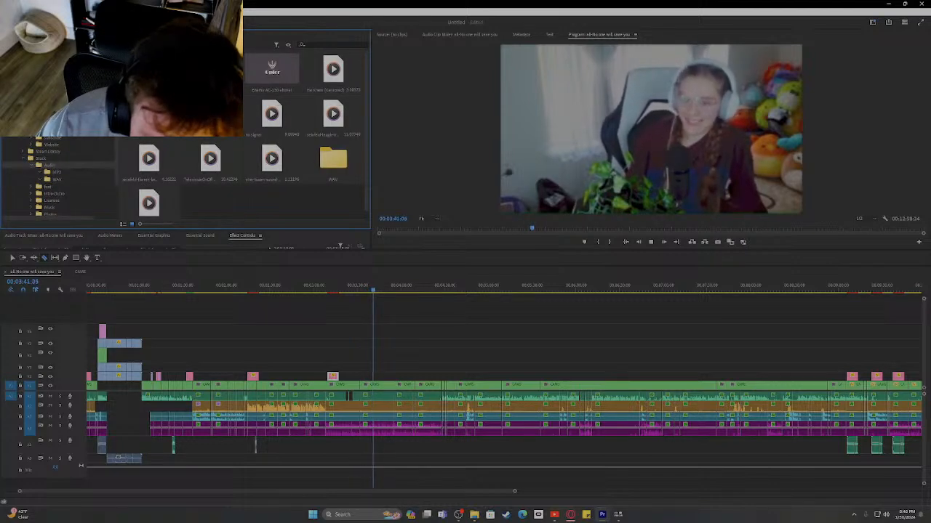
# - Import the Music folder from Stock into the project and dismiss the import report
pyautogui.scroll(-3, 47, 182)
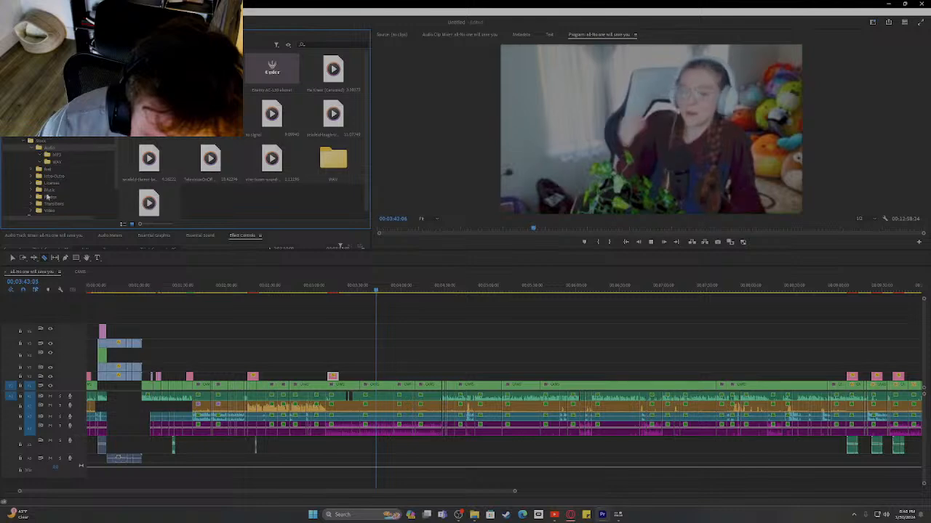
pyautogui.click(50, 190)
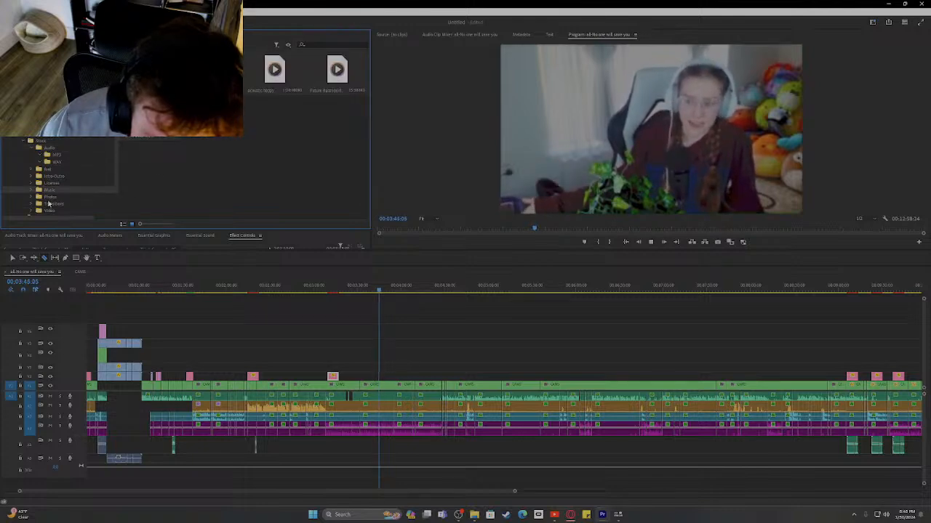
pyautogui.rightClick(57, 190)
pyautogui.click(82, 202)
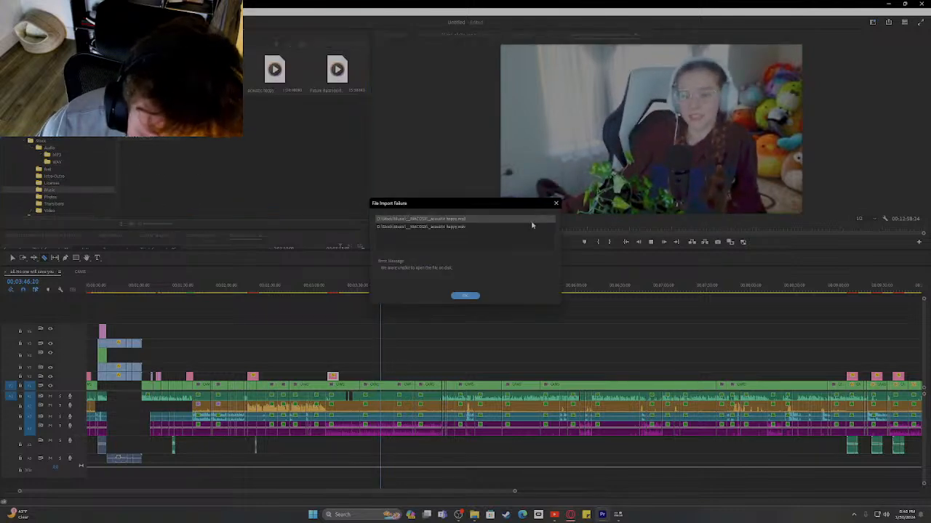
pyautogui.click(464, 296)
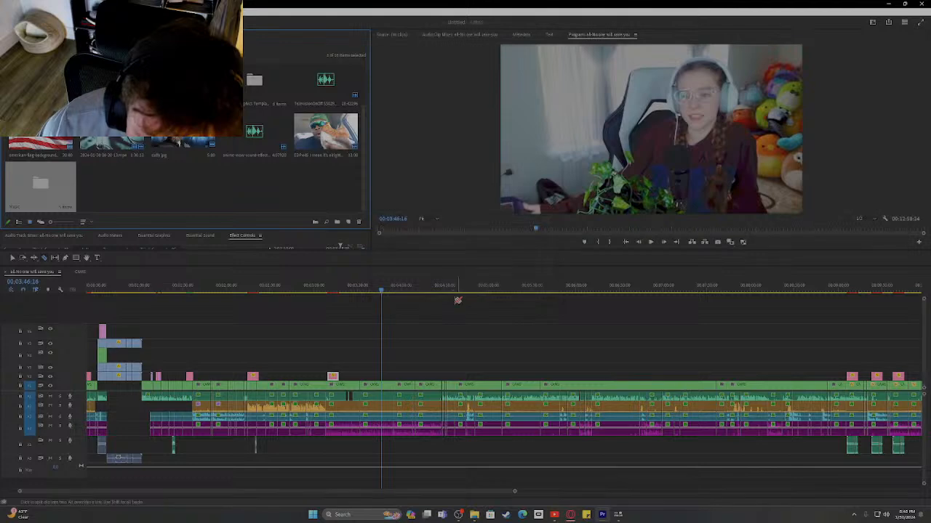
# - Inspect the contents of the imported Music bin and its subfolder in the project
pyautogui.doubleClick(40, 183)
pyautogui.doubleClick(40, 87)
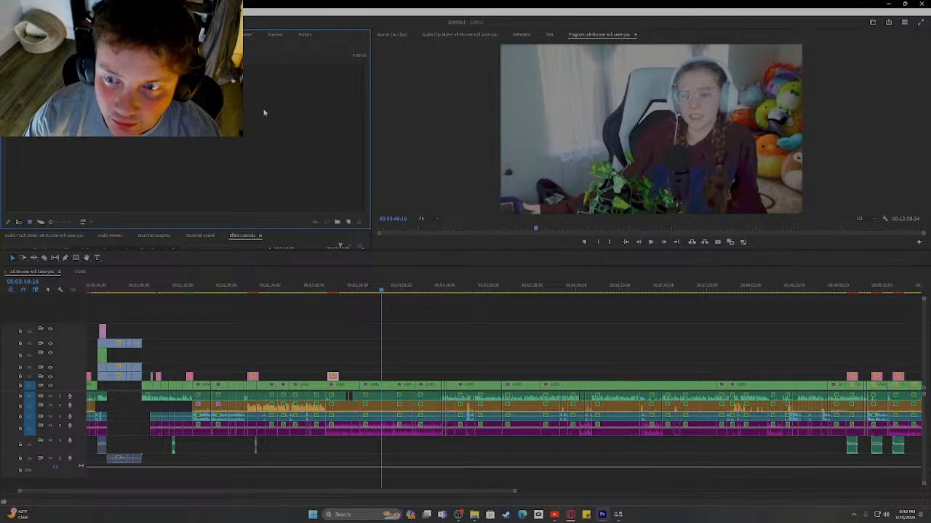
pyautogui.click(20, 34)
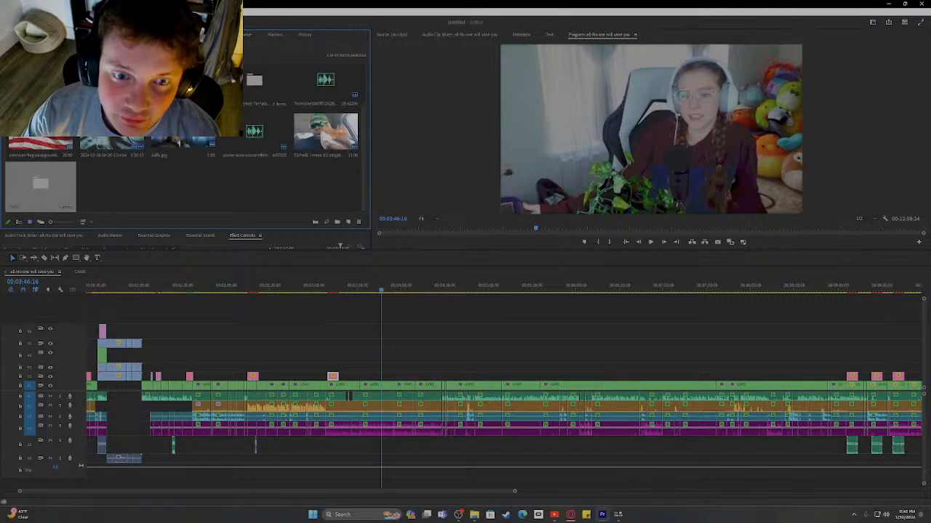
pyautogui.click(64, 34)
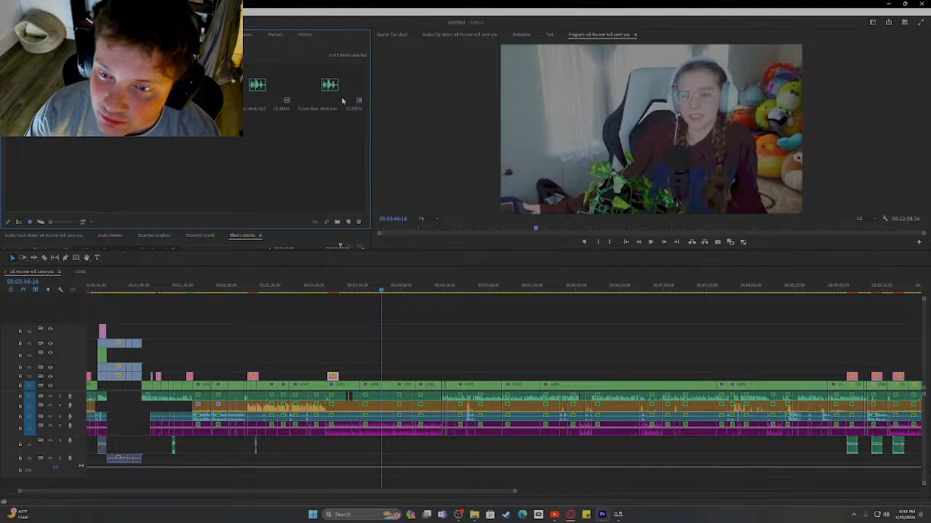
# - Look through the Audio, WAV and Music folders of Stock in the Media Browser for more tracks
pyautogui.click(244, 37)
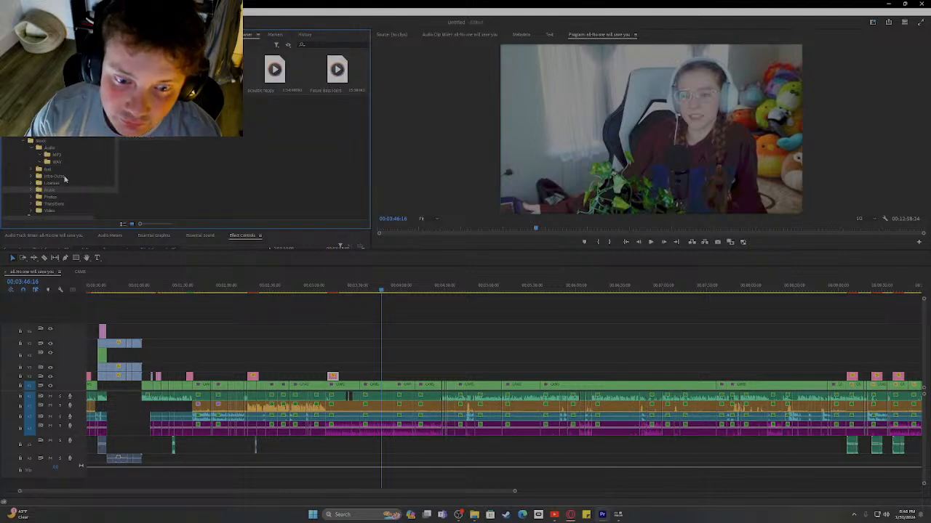
pyautogui.scroll(-1, 65, 181)
pyautogui.scroll(-2, 64, 183)
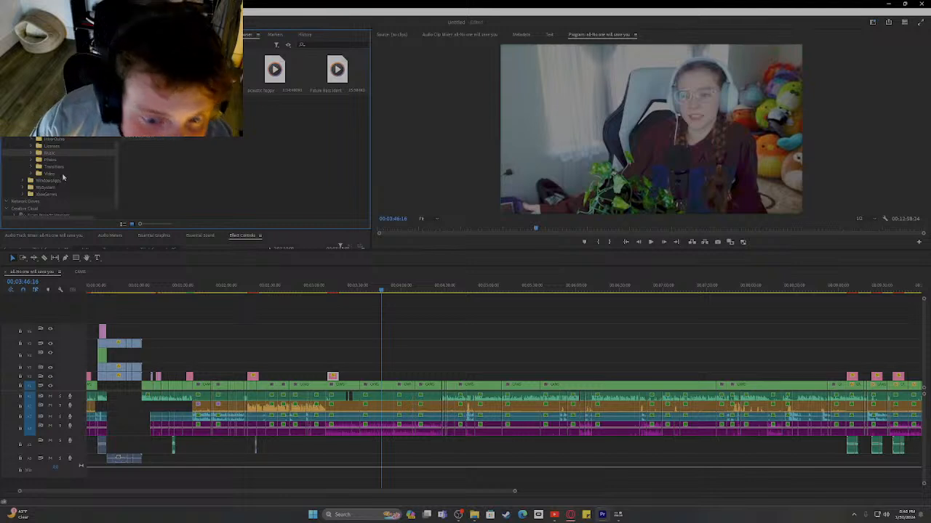
pyautogui.scroll(1, 58, 175)
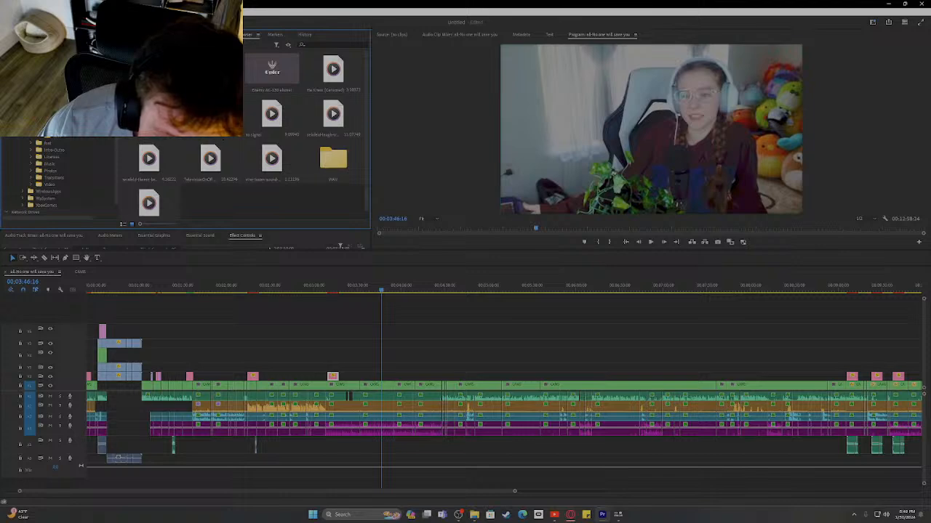
pyautogui.doubleClick(333, 159)
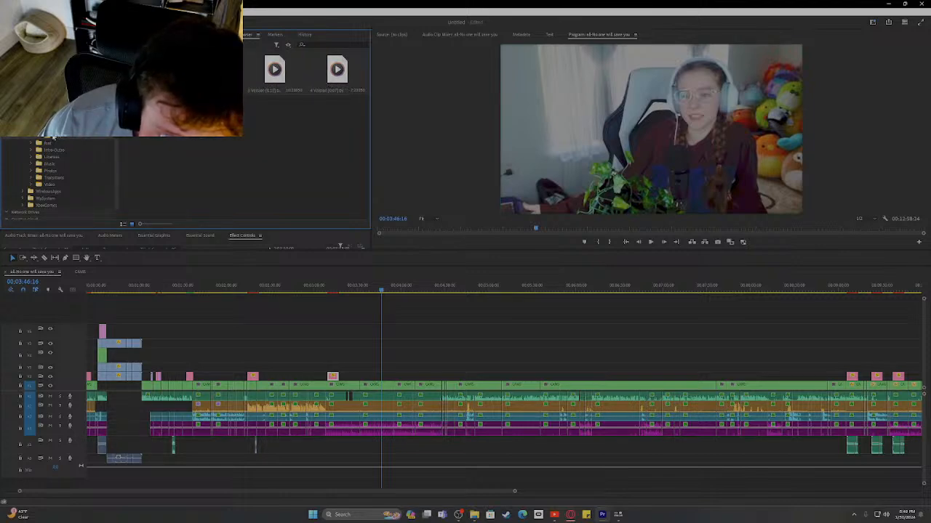
pyautogui.scroll(-1, 50, 153)
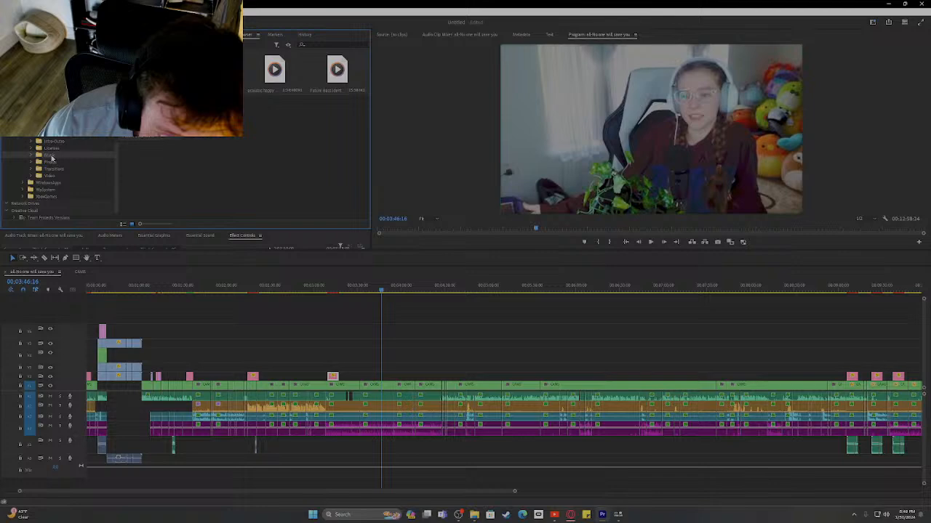
# - Switch to File Explorer and open the Audio folder inside Simpletons > Stock
pyautogui.moveTo(474, 513)
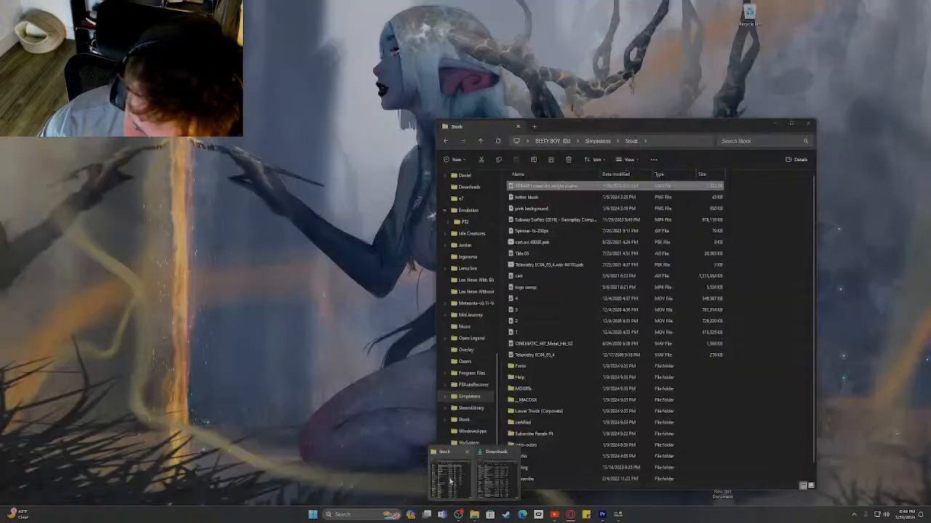
pyautogui.click(451, 479)
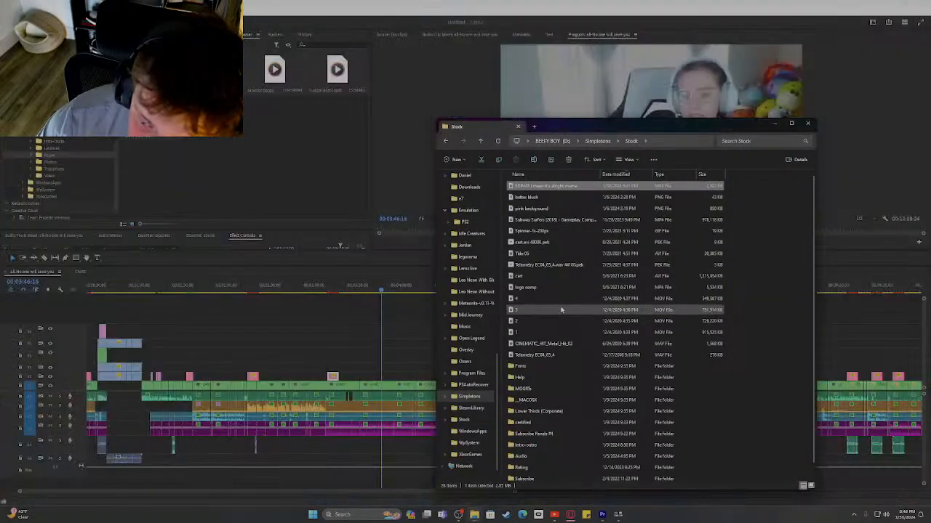
pyautogui.scroll(-1, 527, 363)
pyautogui.doubleClick(522, 443)
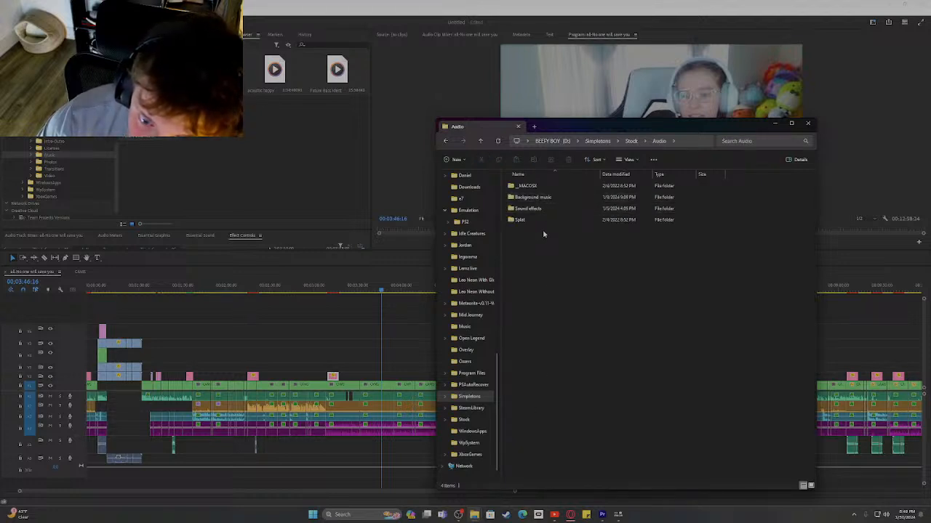
# - Import the Background music folder from File Explorer into the Premiere Pro project and dismiss the import report
pyautogui.click(544, 198)
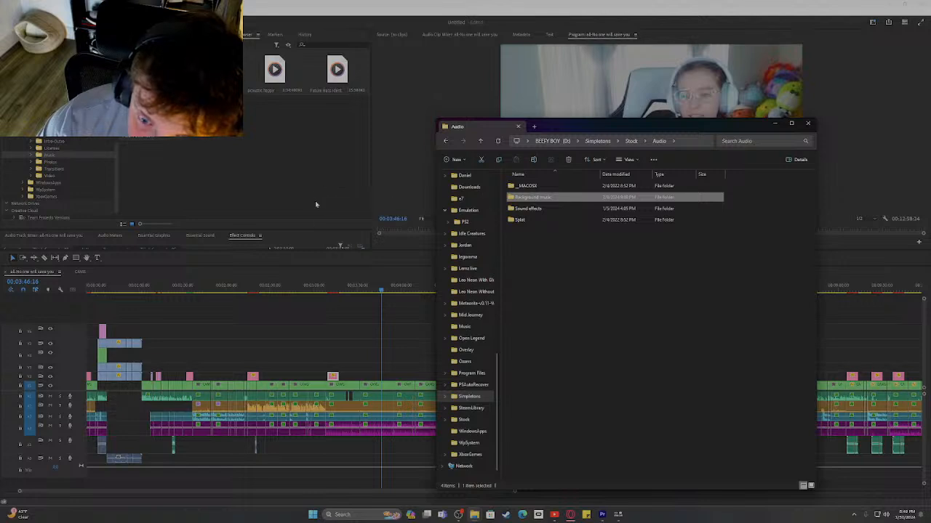
pyautogui.moveTo(534, 199); pyautogui.dragTo(143, 161)
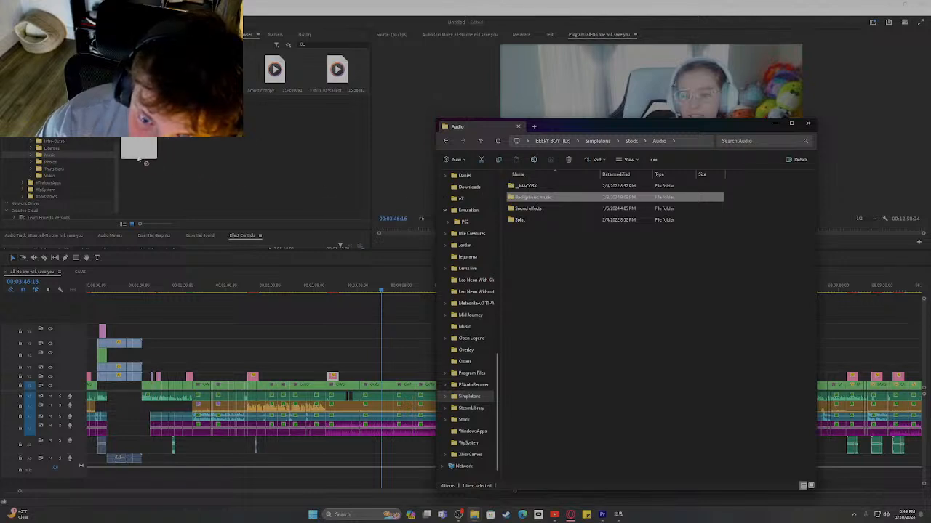
pyautogui.moveTo(160, 123); pyautogui.dragTo(534, 198)
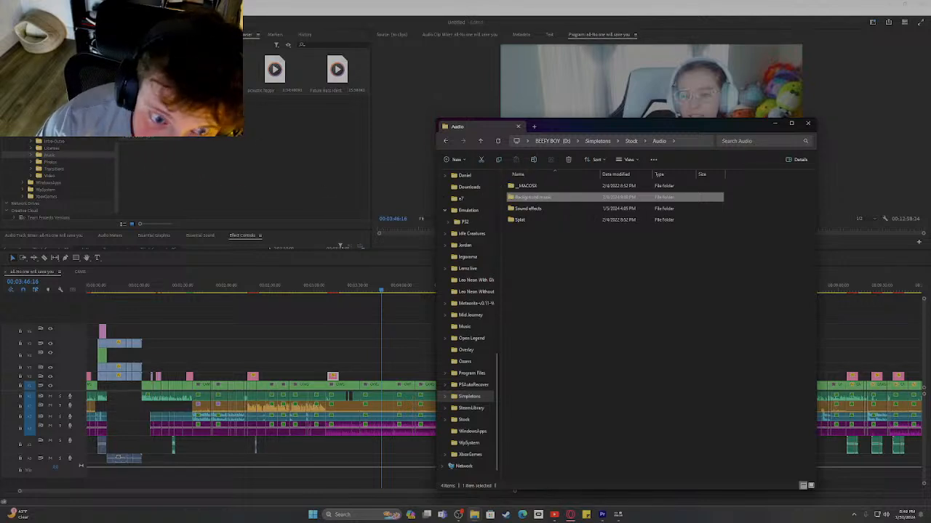
pyautogui.click(33, 34)
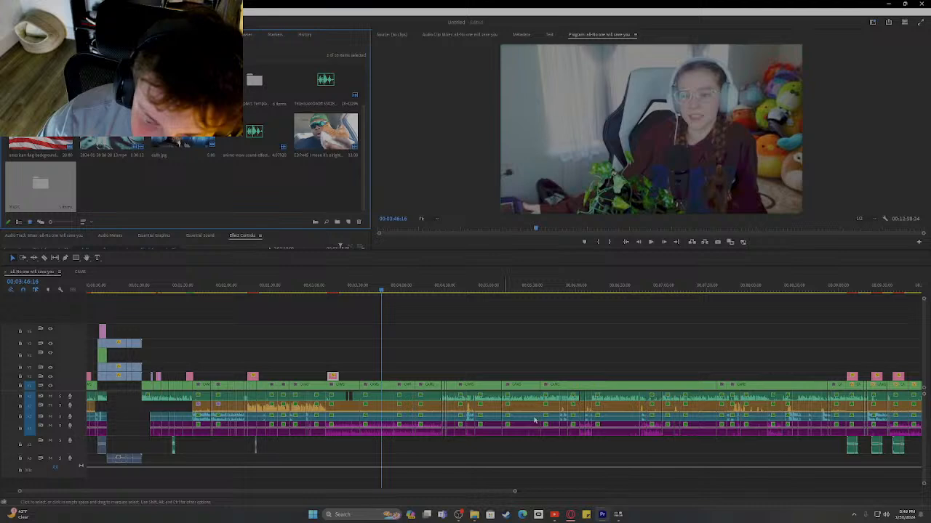
pyautogui.click(474, 515)
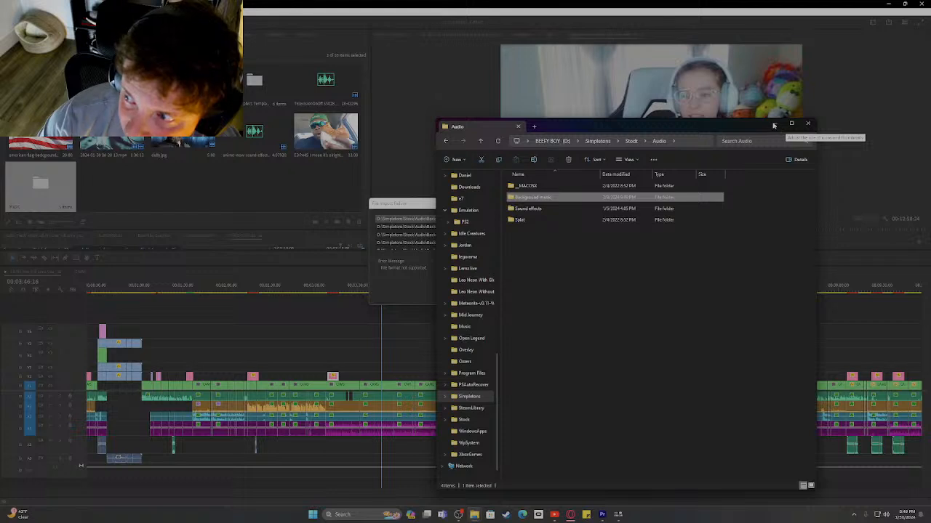
pyautogui.click(397, 317)
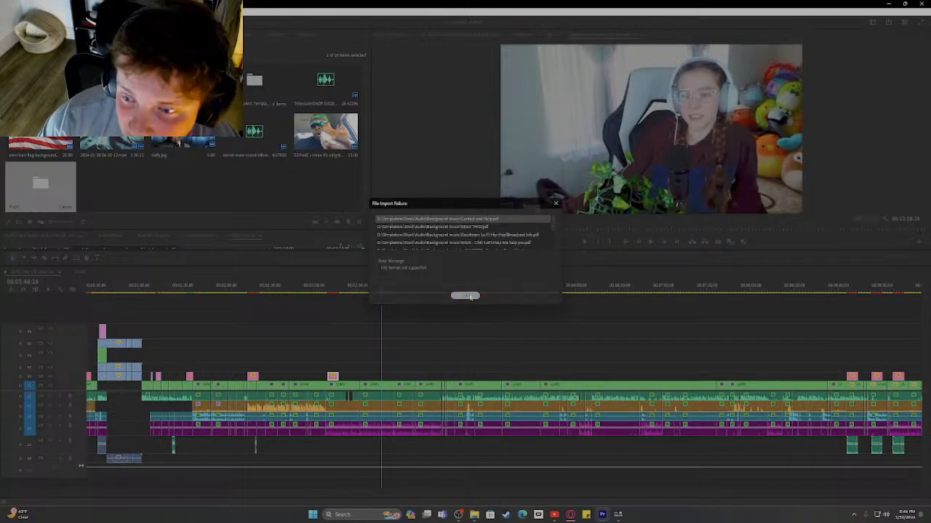
pyautogui.click(469, 296)
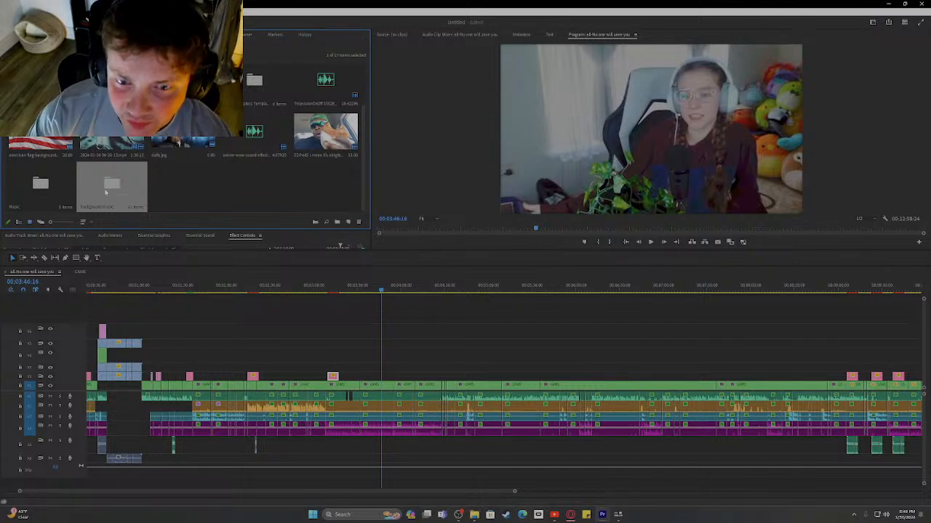
# - Open the imported Background music bin and look through its tracks and subfolders
pyautogui.doubleClick(106, 188)
pyautogui.scroll(-5, 272, 145)
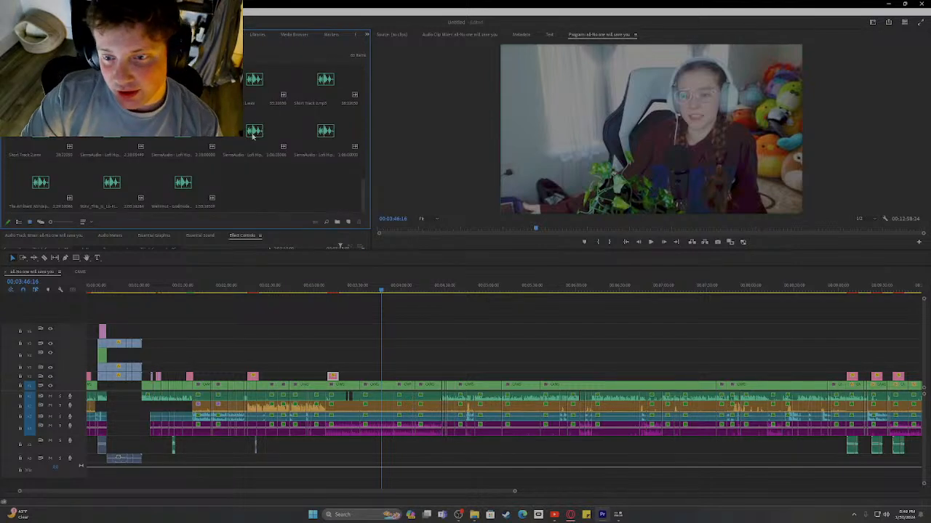
pyautogui.scroll(5, 256, 180)
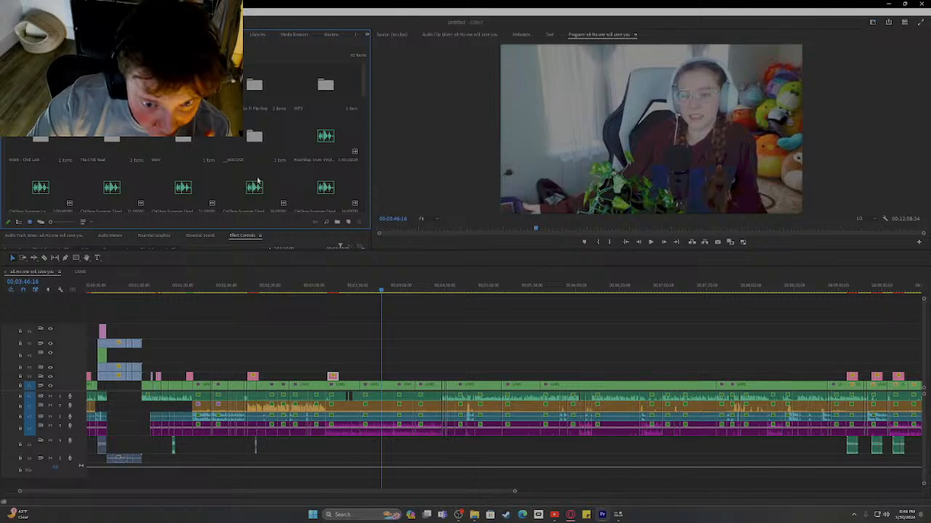
pyautogui.scroll(3, 304, 392)
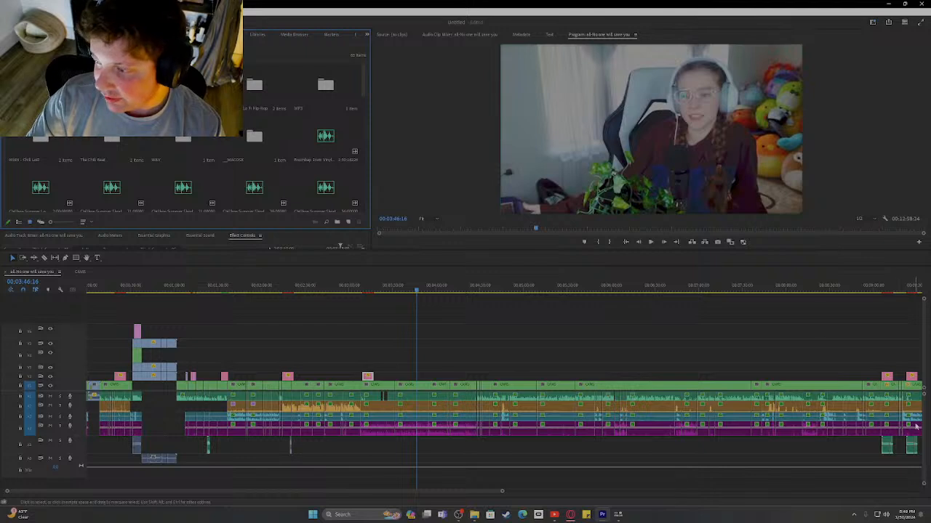
# - Add a new audio track to the sequence beneath the sound-effect track
pyautogui.moveTo(925, 421); pyautogui.dragTo(927, 415)
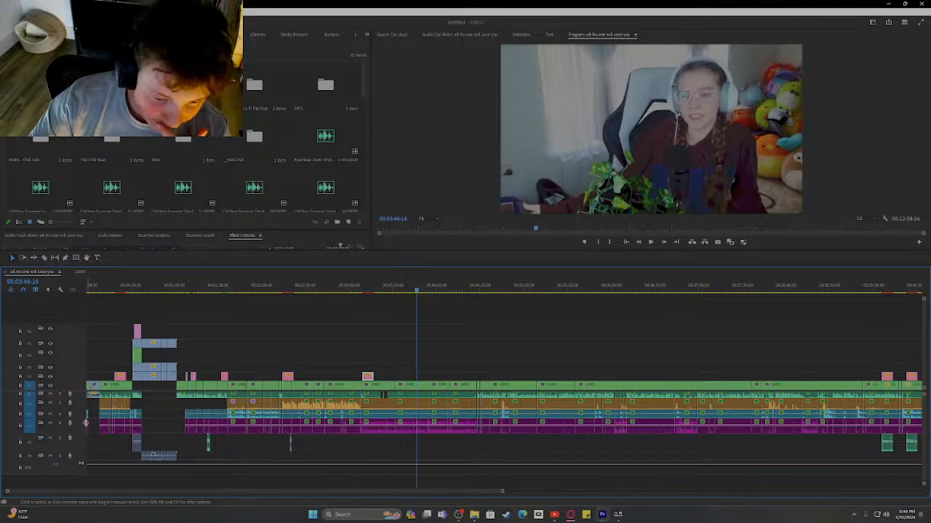
pyautogui.rightClick(82, 357)
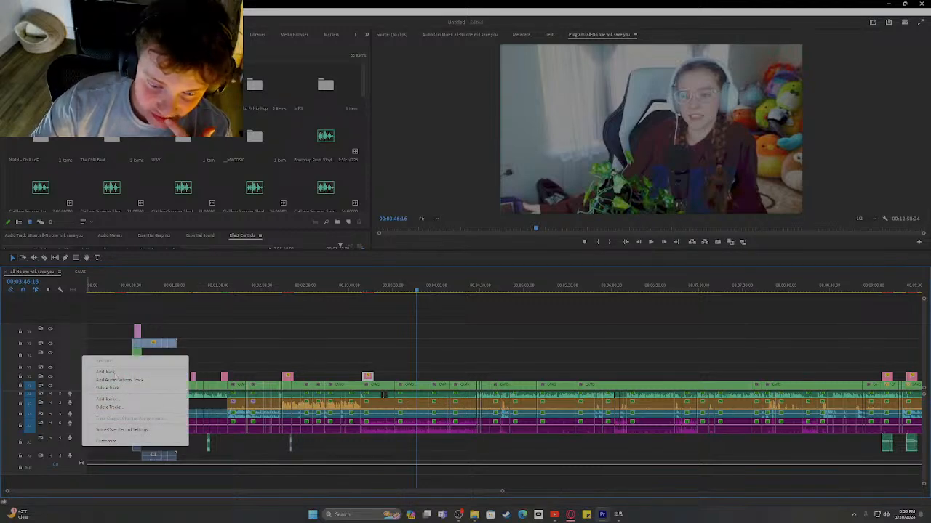
pyautogui.click(107, 371)
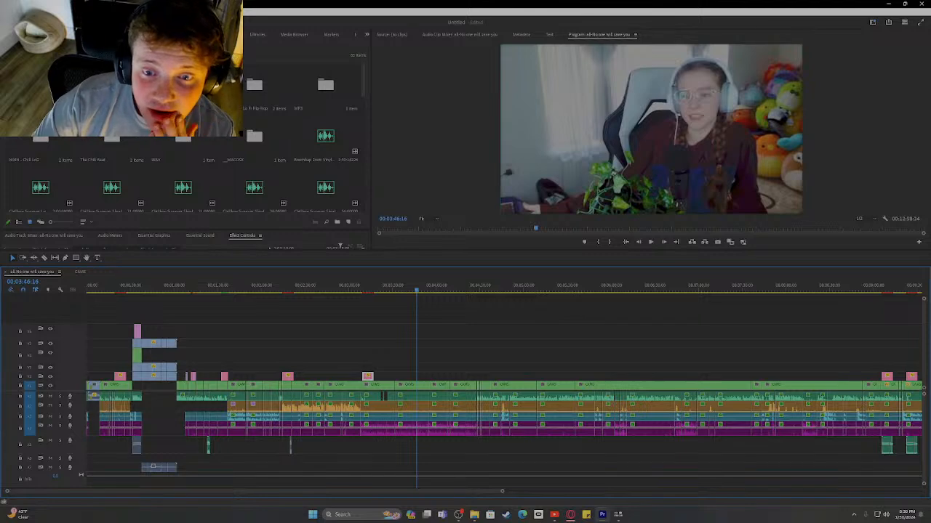
# - Place LO-FI CHILL BEAT.mp3 on the new audio track at the start of the talk and lower its audio gain
pyautogui.scroll(-3, 184, 146)
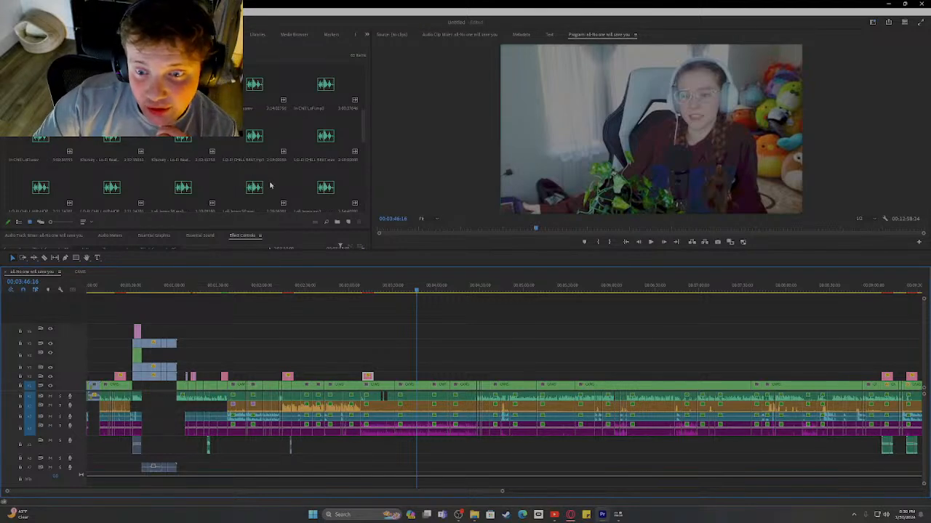
pyautogui.click(247, 140)
pyautogui.moveTo(93, 452)
pyautogui.mouseDown()
pyautogui.moveTo(130, 459)
pyautogui.moveTo(99, 462)
pyautogui.mouseUp()
pyautogui.rightClick(192, 458)
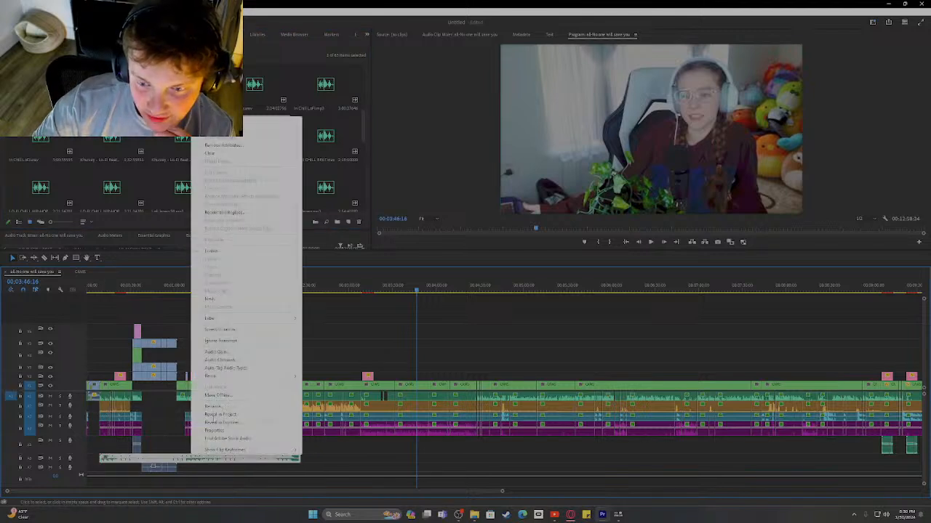
pyautogui.click(217, 352)
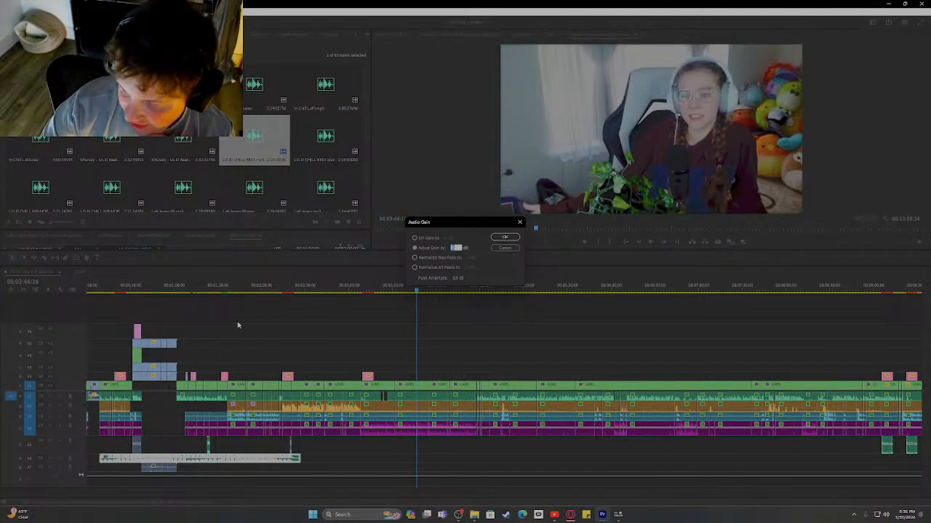
pyautogui.press('Return')
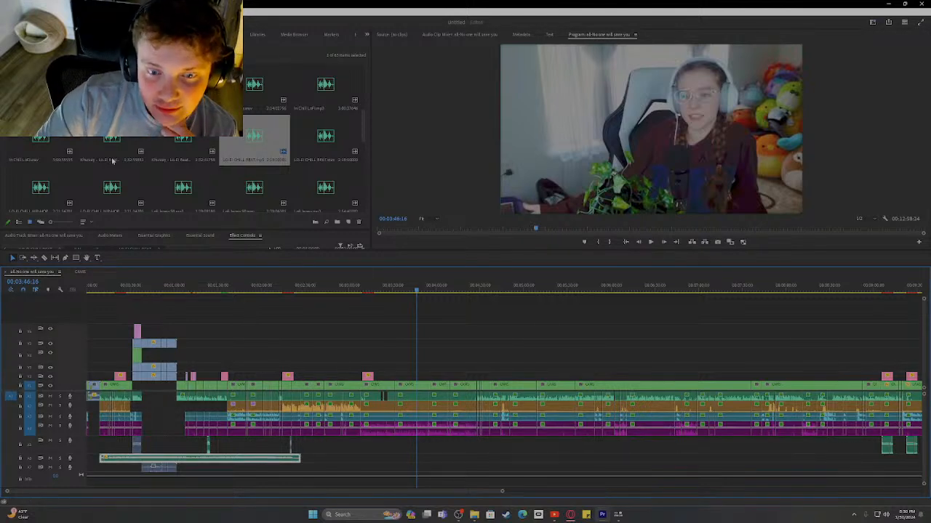
# - Play the sequence from 00:03:46:16 to 00:07:51:13 to review the edit
pyautogui.moveTo(25, 151); pyautogui.dragTo(46, 157)
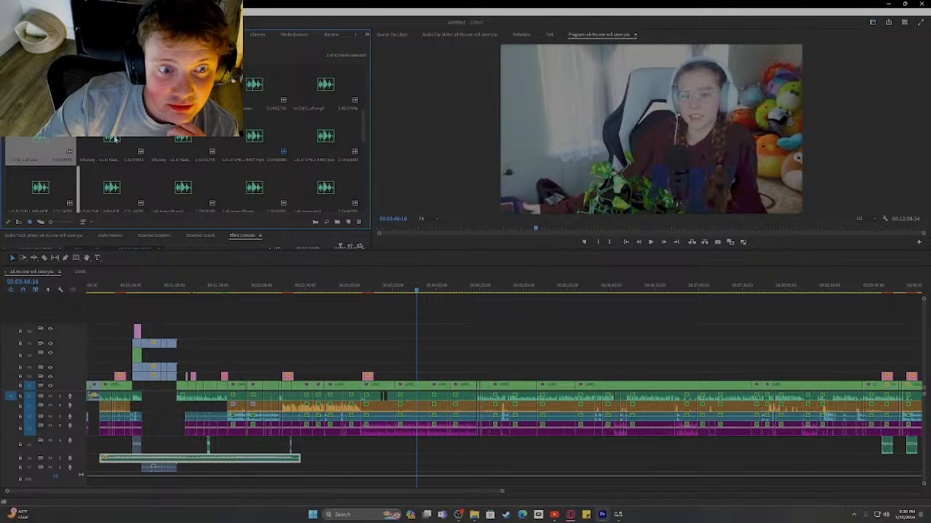
pyautogui.click(490, 317)
pyautogui.press('space')
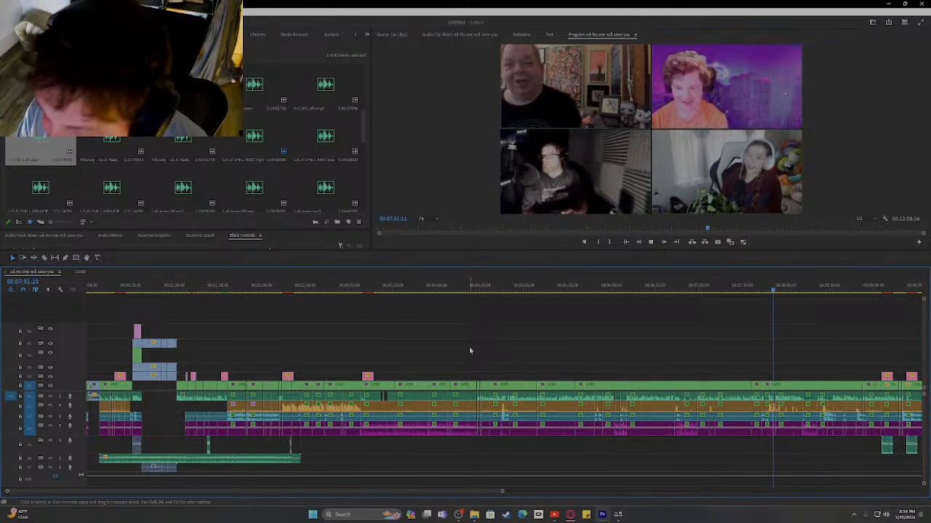
pyautogui.press('space')
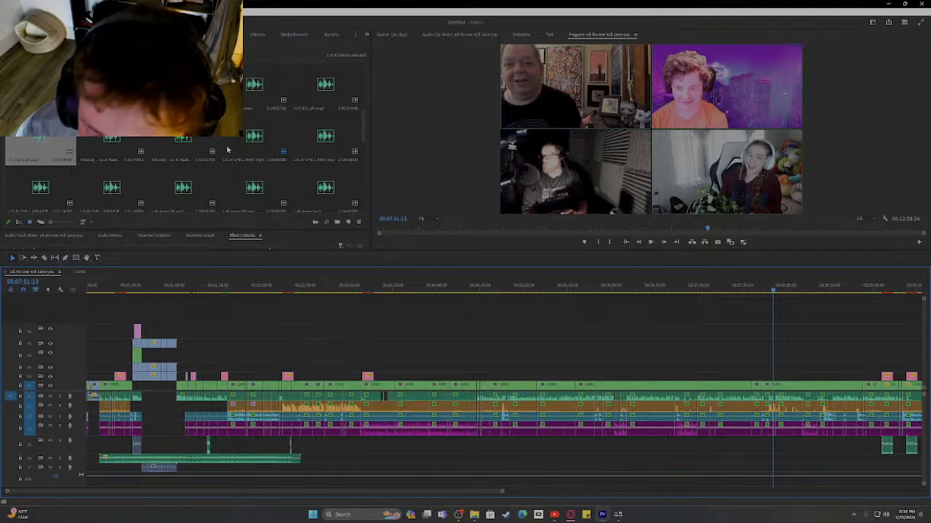
# - Append three more background music tracks from the bin end to end after the first music clip on the same audio track
pyautogui.scroll(-2, 184, 171)
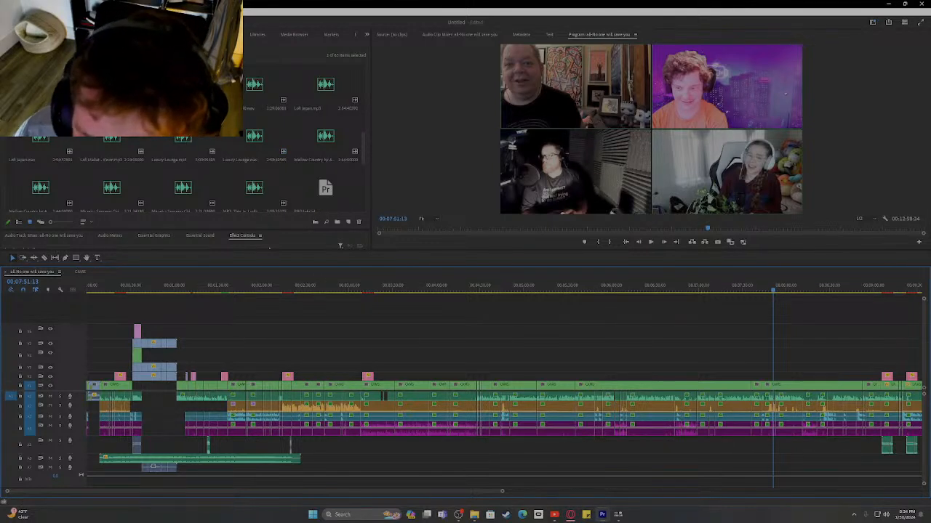
pyautogui.moveTo(256, 87); pyautogui.dragTo(302, 459)
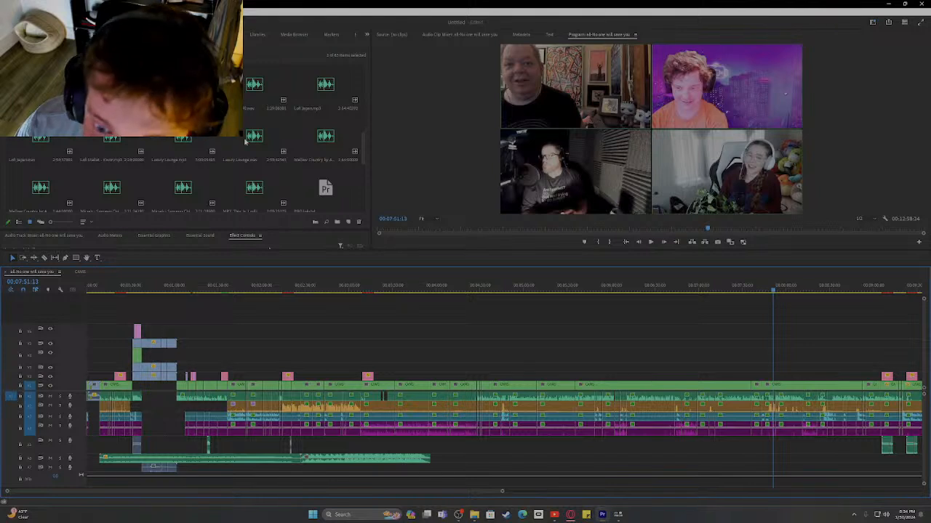
pyautogui.scroll(-2, 226, 142)
pyautogui.scroll(-1, 239, 156)
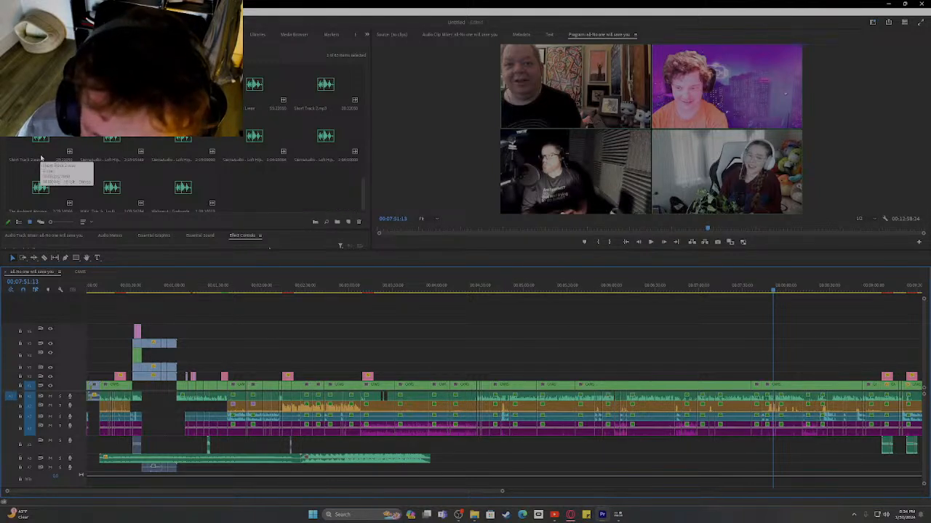
pyautogui.scroll(-1, 70, 158)
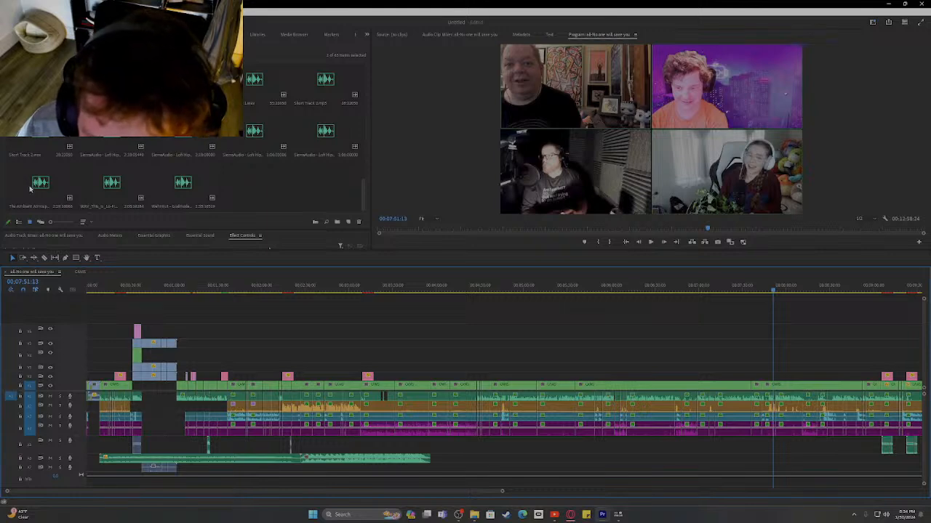
pyautogui.moveTo(94, 190); pyautogui.dragTo(435, 462)
pyautogui.scroll(-5, 264, 106)
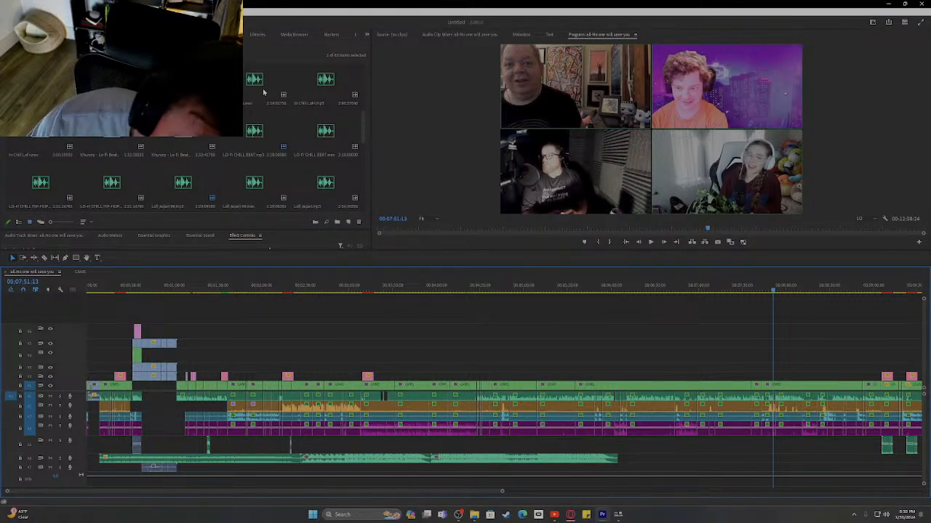
pyautogui.moveTo(264, 107); pyautogui.dragTo(622, 461)
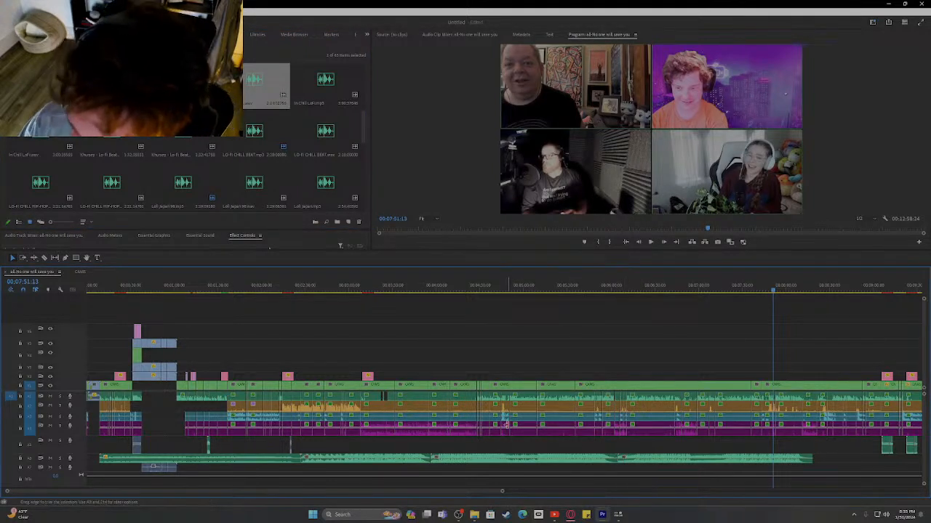
# - Lower the audio gain of each of the three added music clips
pyautogui.rightClick(513, 457)
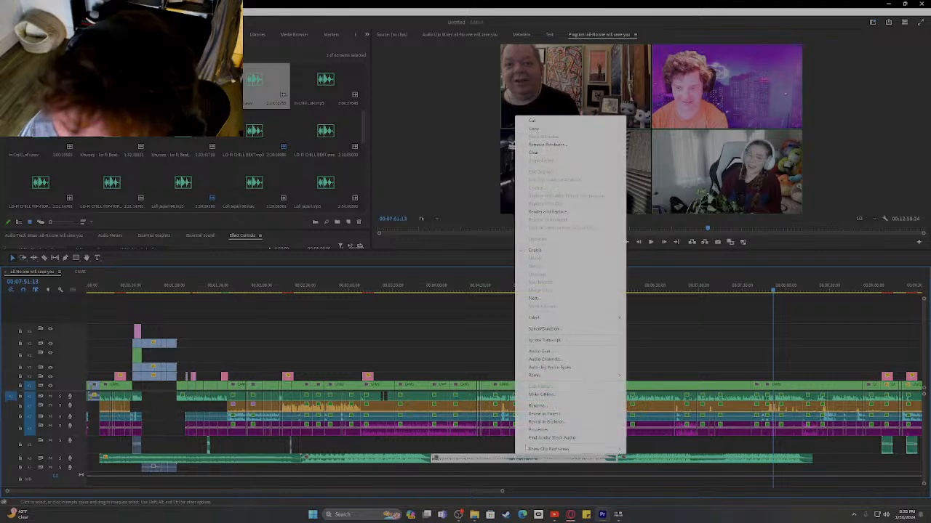
pyautogui.click(539, 351)
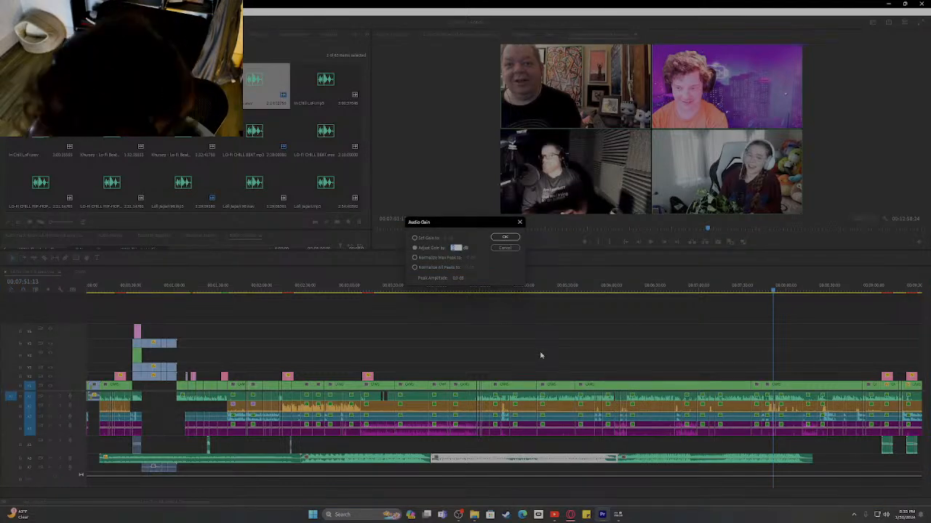
pyautogui.press('Return')
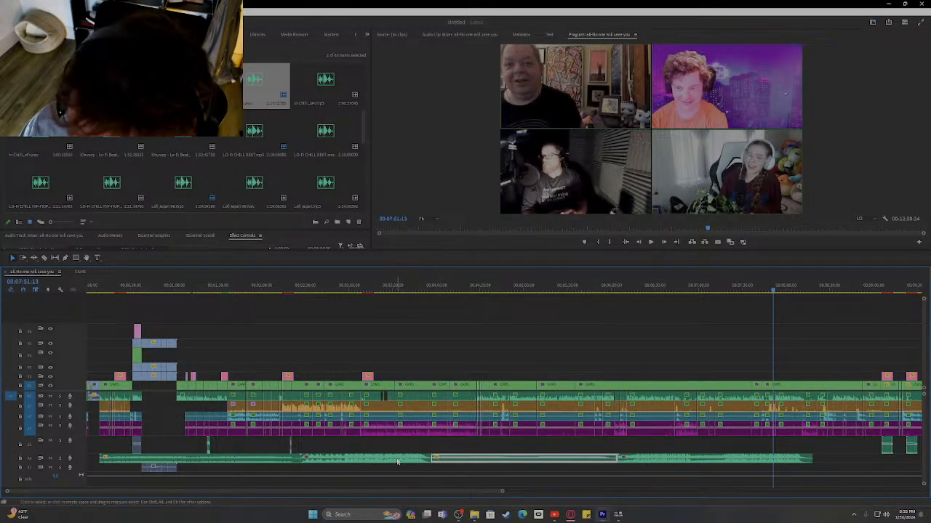
pyautogui.rightClick(397, 461)
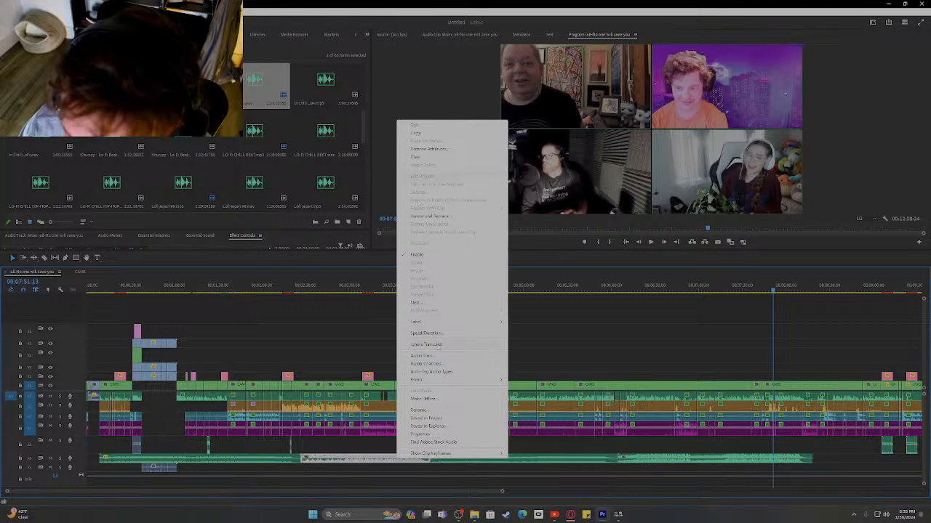
pyautogui.click(422, 356)
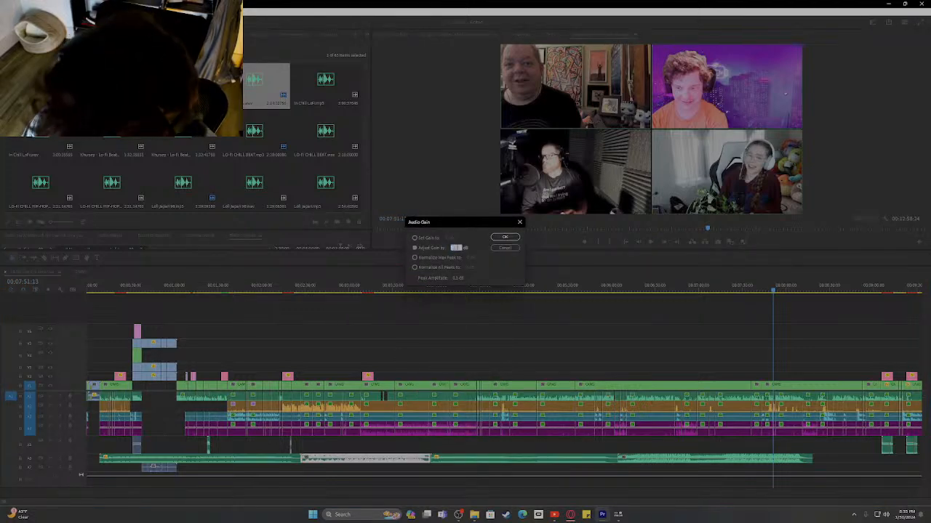
pyautogui.press('Return')
pyautogui.rightClick(713, 466)
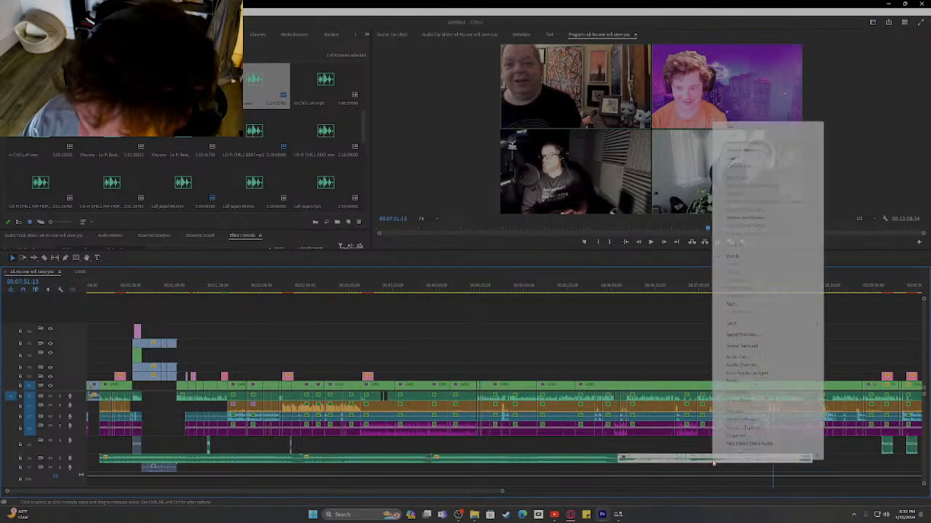
pyautogui.click(755, 357)
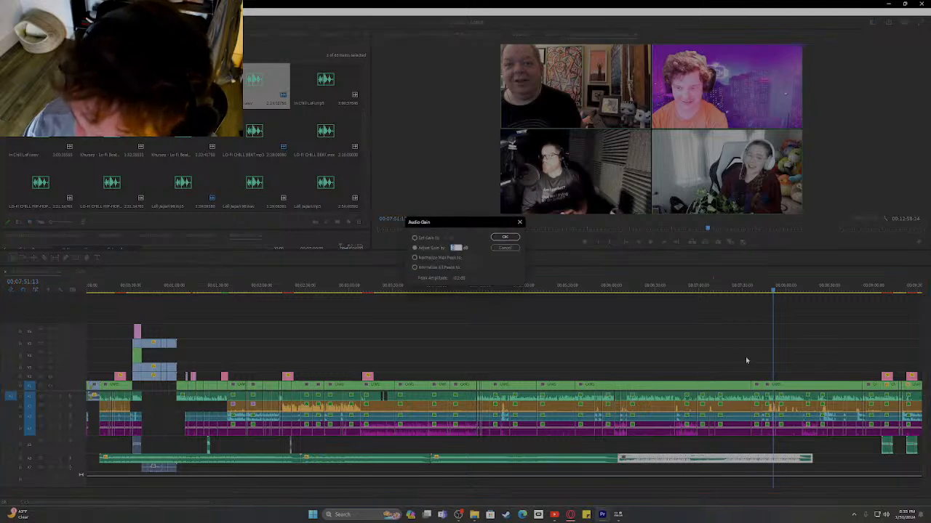
pyautogui.press('Return')
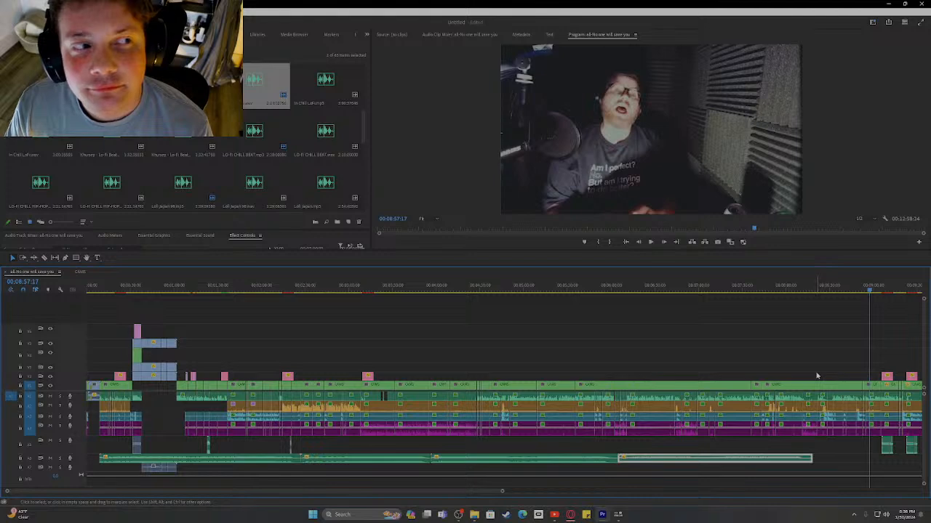
# - Add a text title beginning "What do you mean" beside the speaker at 00:08:56:10
pyautogui.scroll(-5, 759, 391)
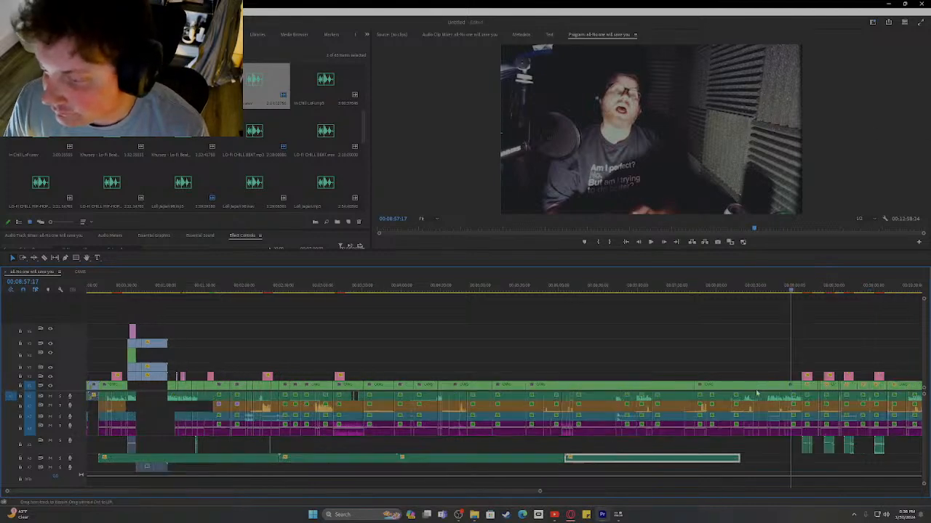
pyautogui.scroll(8, 611, 389)
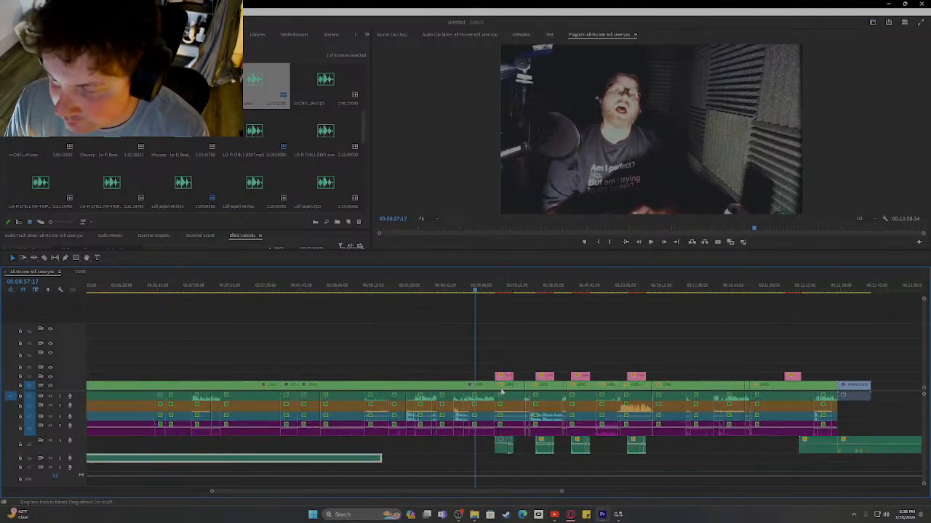
pyautogui.scroll(3, 454, 392)
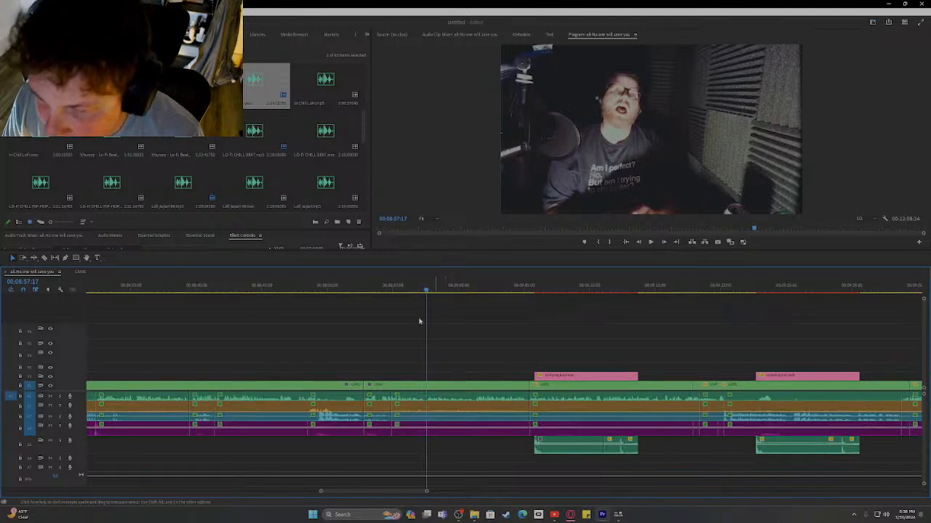
pyautogui.click(424, 291)
pyautogui.click(357, 289)
pyautogui.press('space')
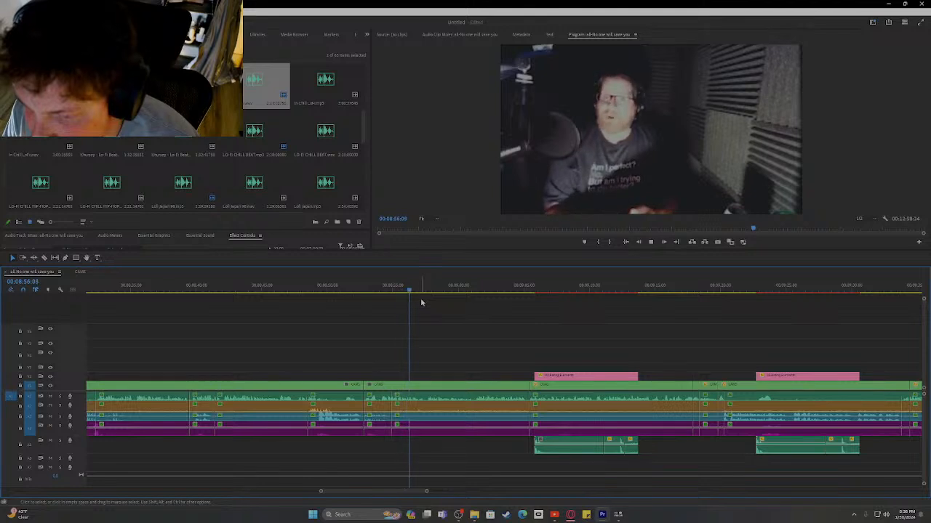
pyautogui.press('space')
pyautogui.click(98, 258)
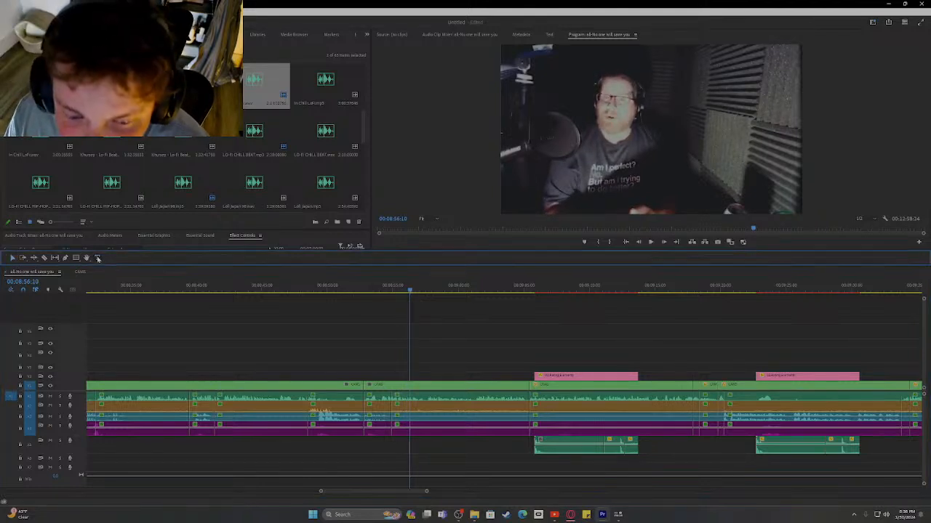
pyautogui.click(693, 67)
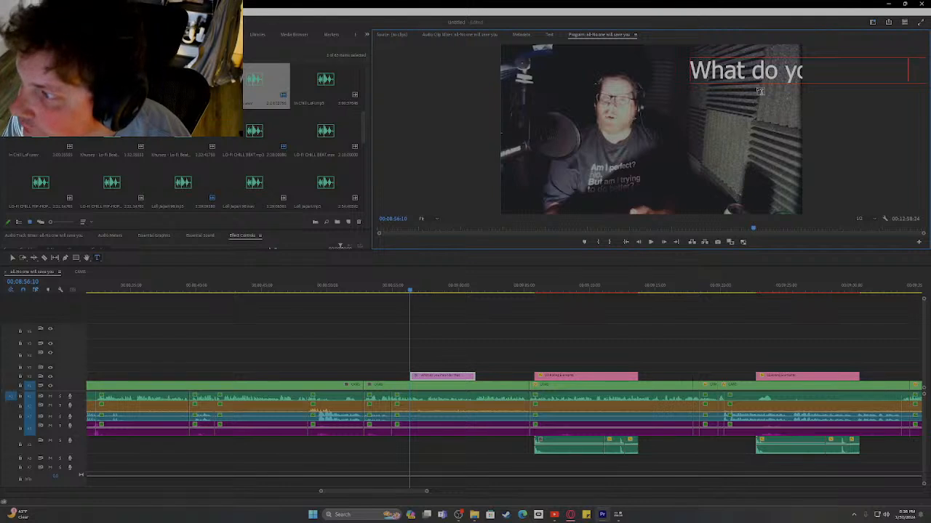
pyautogui.write('u mean')
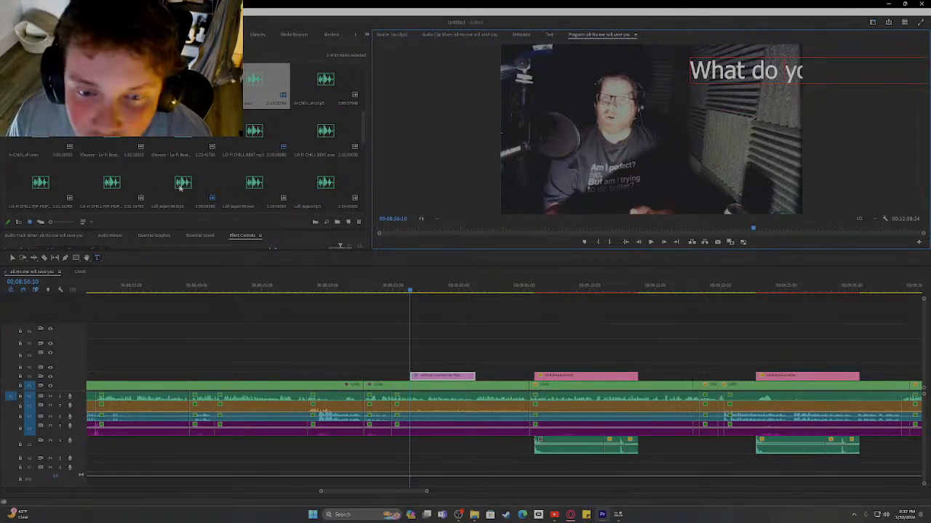
# - Change the font of the whole "What do you mean by that" title to Impact
pyautogui.moveTo(120, 250)
pyautogui.mouseDown()
pyautogui.moveTo(121, 51)
pyautogui.moveTo(138, 208)
pyautogui.moveTo(127, 246)
pyautogui.mouseUp()
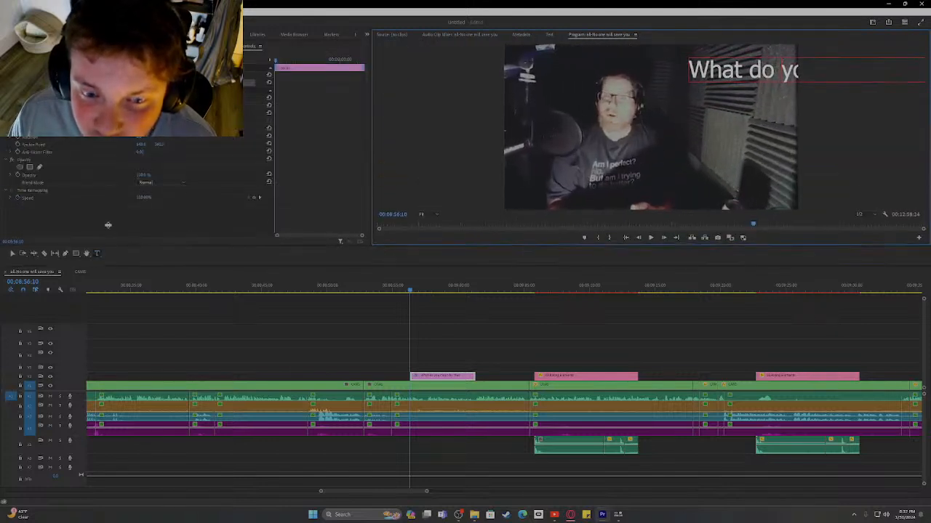
pyautogui.click(6, 82)
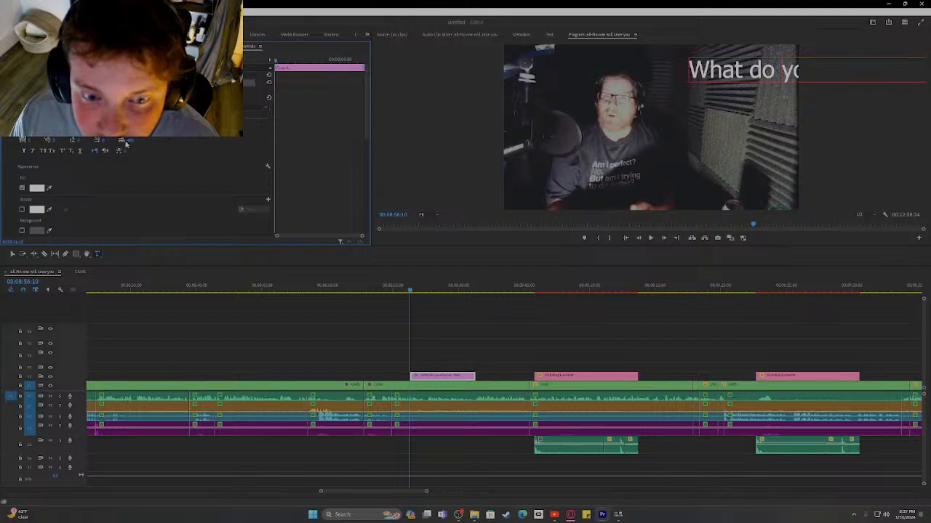
pyautogui.click(145, 107)
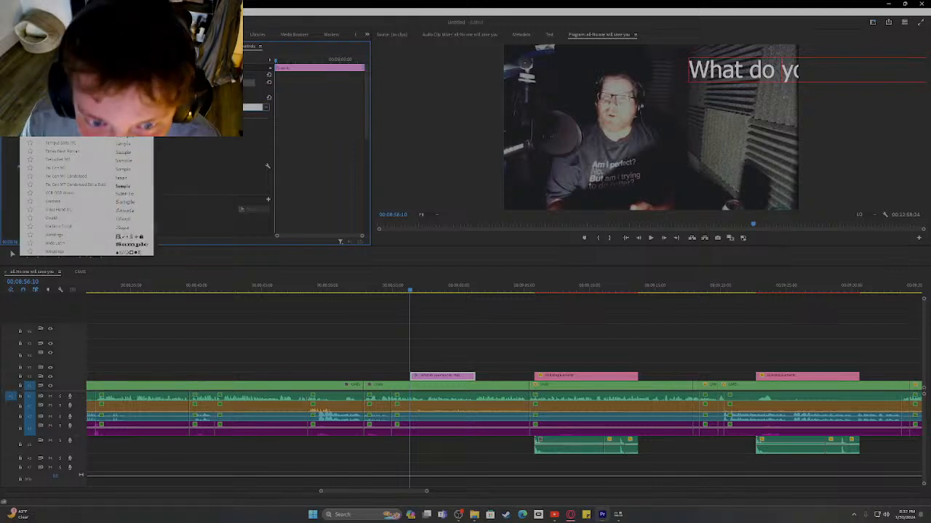
pyautogui.write('im')
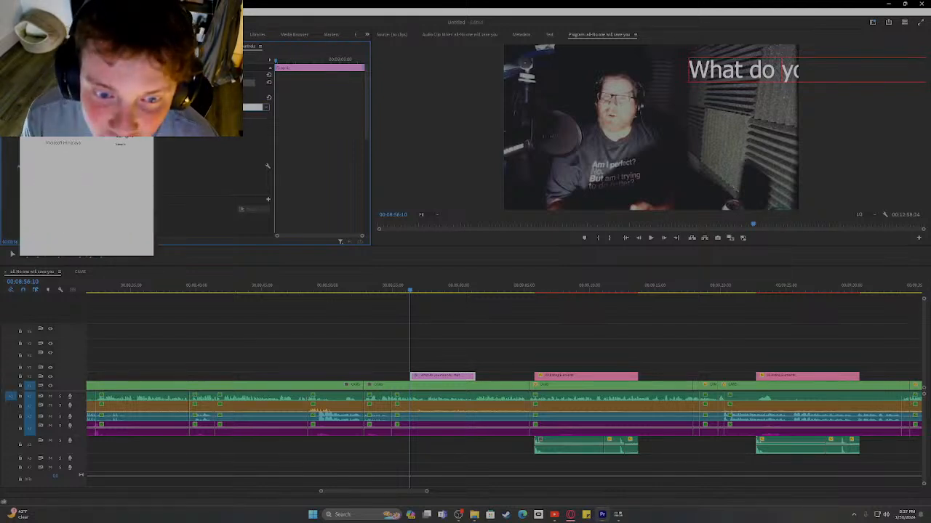
pyautogui.write('p')
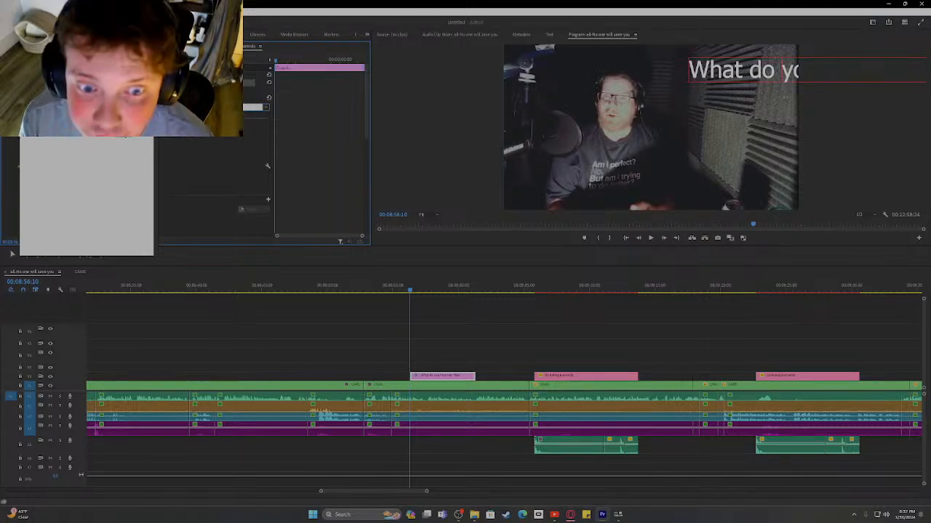
pyautogui.press('Return')
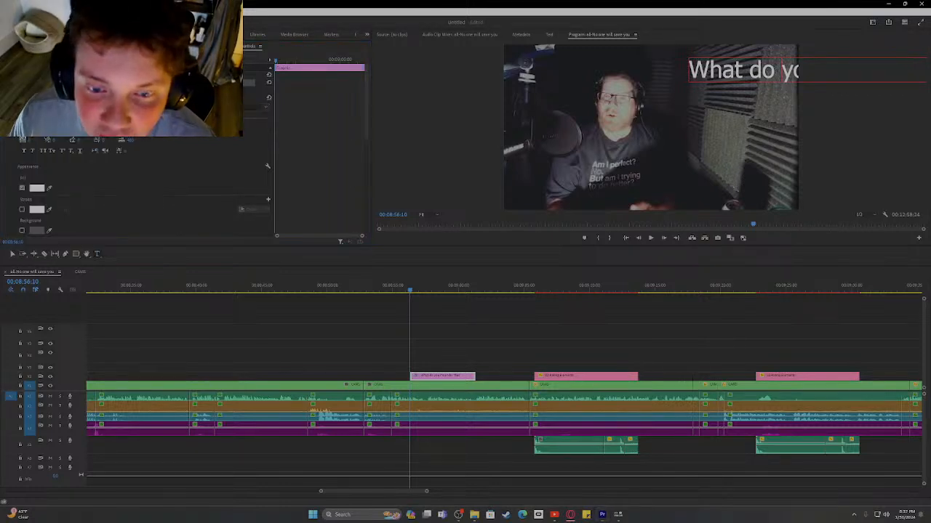
pyautogui.click(742, 71)
pyautogui.hotkey('ctrl', 'a')
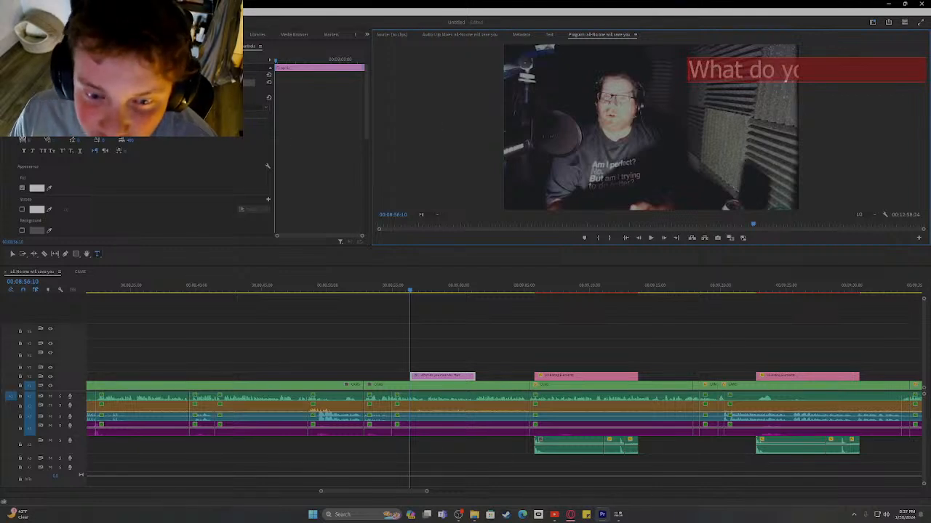
pyautogui.click(256, 107)
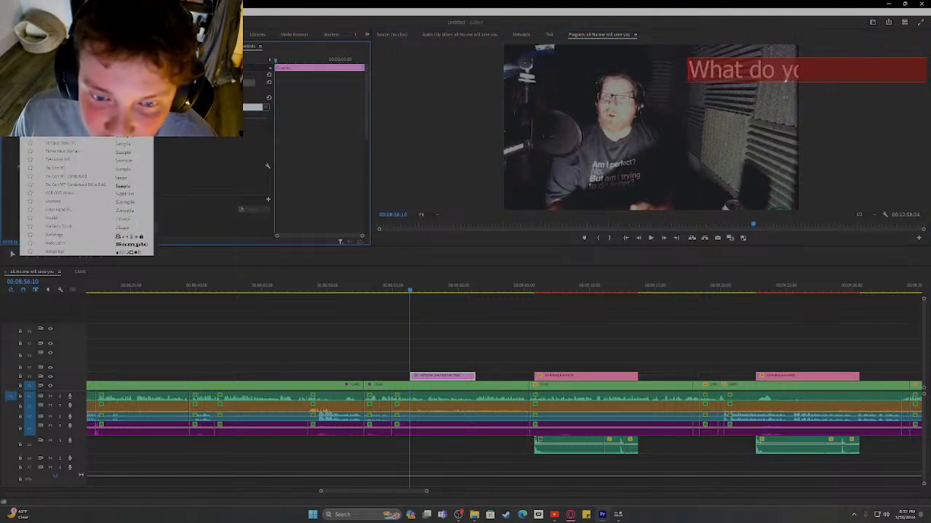
pyautogui.scroll(-3, 86, 196)
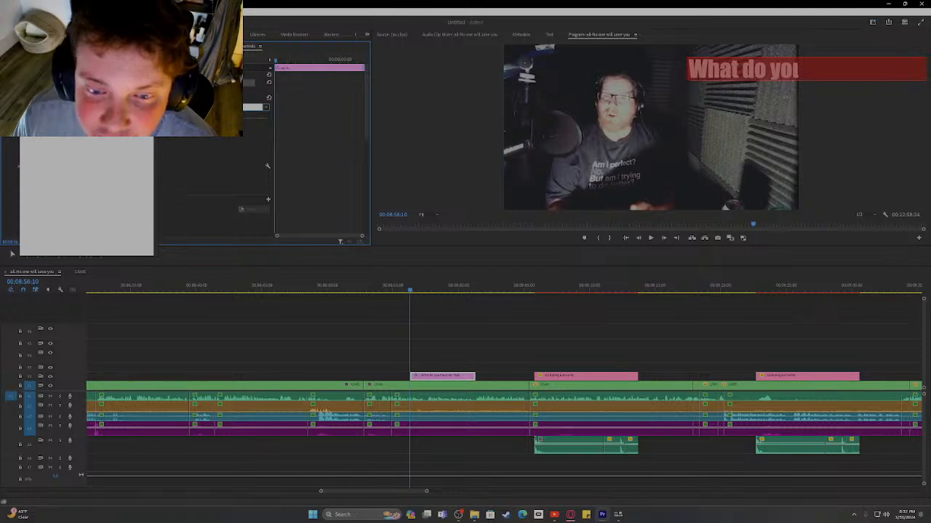
pyautogui.click(87, 197)
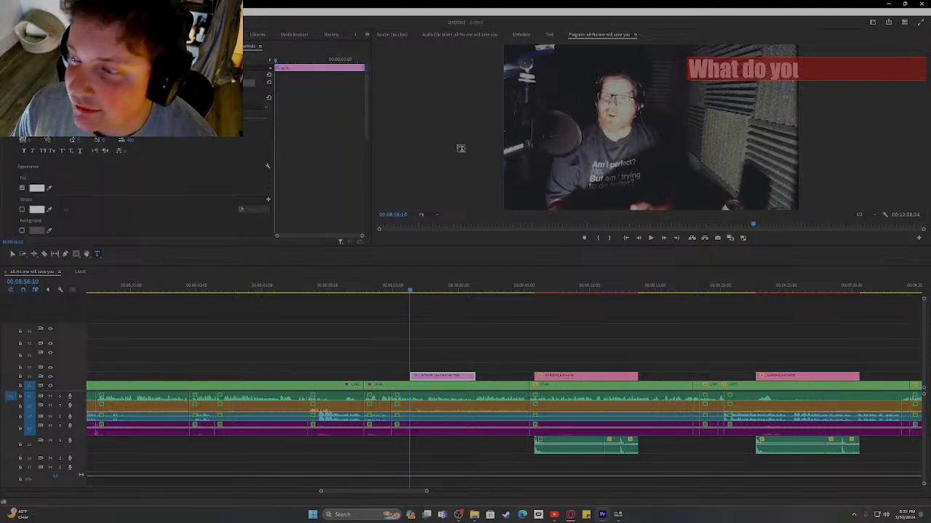
# - Add a black stroke to the title text
pyautogui.click(23, 210)
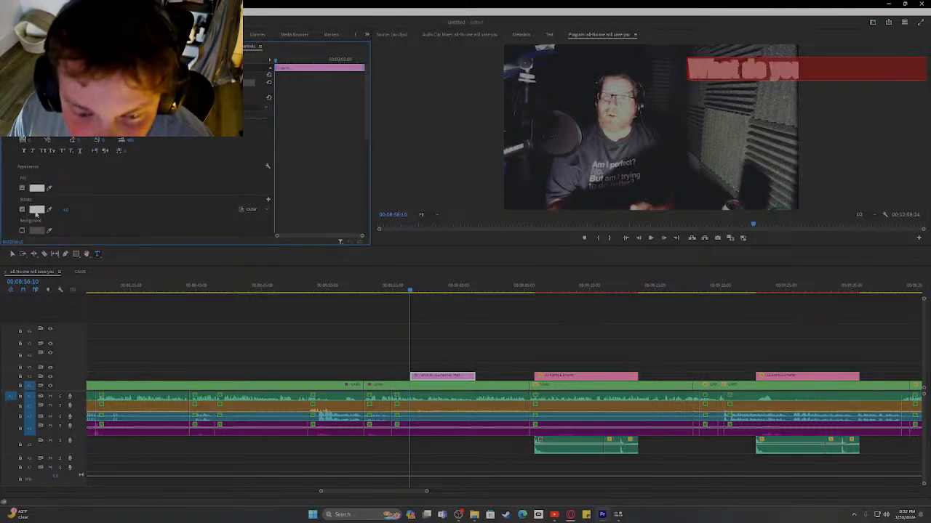
pyautogui.click(36, 210)
pyautogui.click(538, 201)
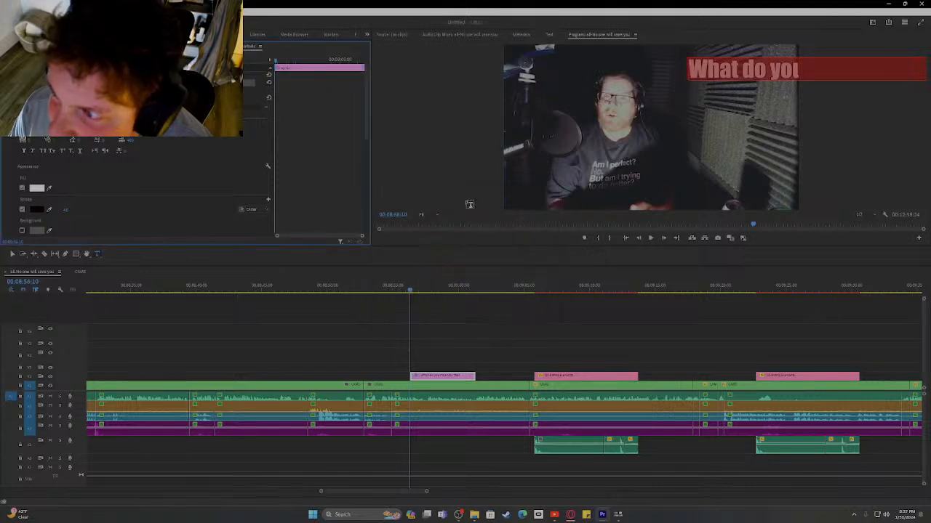
# - Change the title text's fill colour to a bright yellow
pyautogui.click(36, 187)
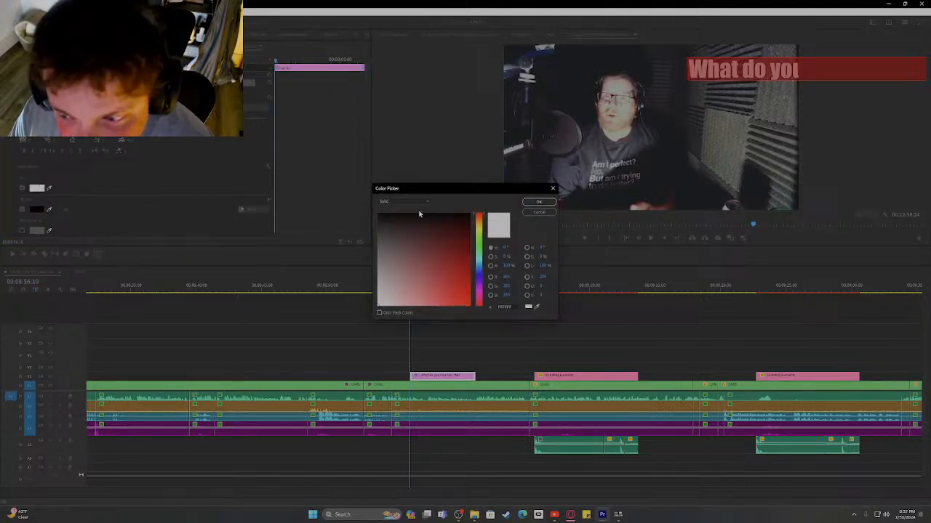
pyautogui.moveTo(435, 212)
pyautogui.mouseDown()
pyautogui.moveTo(518, 299)
pyautogui.moveTo(481, 295)
pyautogui.moveTo(430, 270)
pyautogui.moveTo(451, 248)
pyautogui.moveTo(446, 264)
pyautogui.moveTo(465, 304)
pyautogui.mouseUp()
pyautogui.click(478, 227)
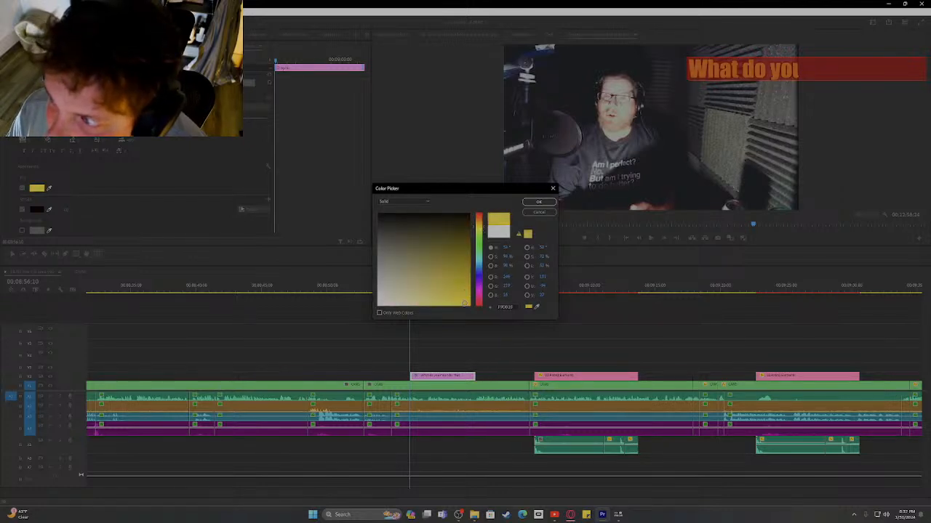
pyautogui.click(548, 206)
pyautogui.rightClick(376, 185)
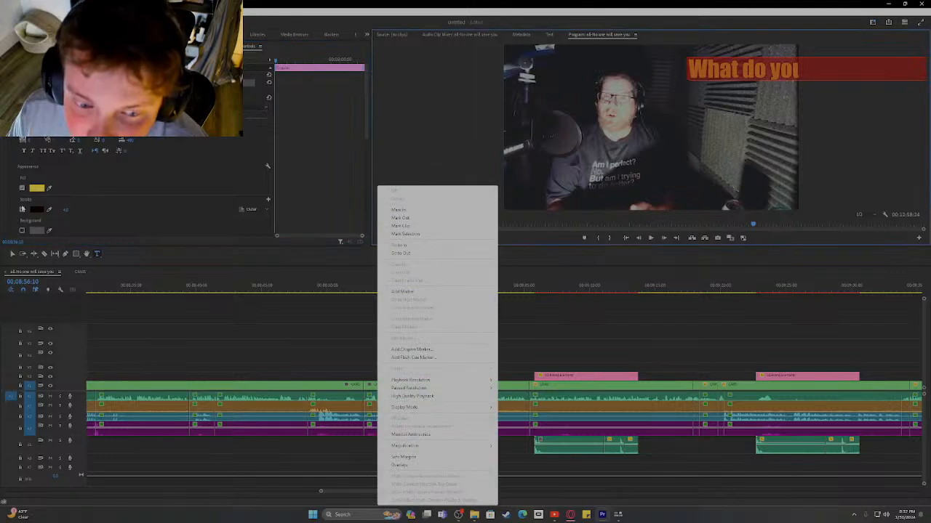
pyautogui.click(159, 206)
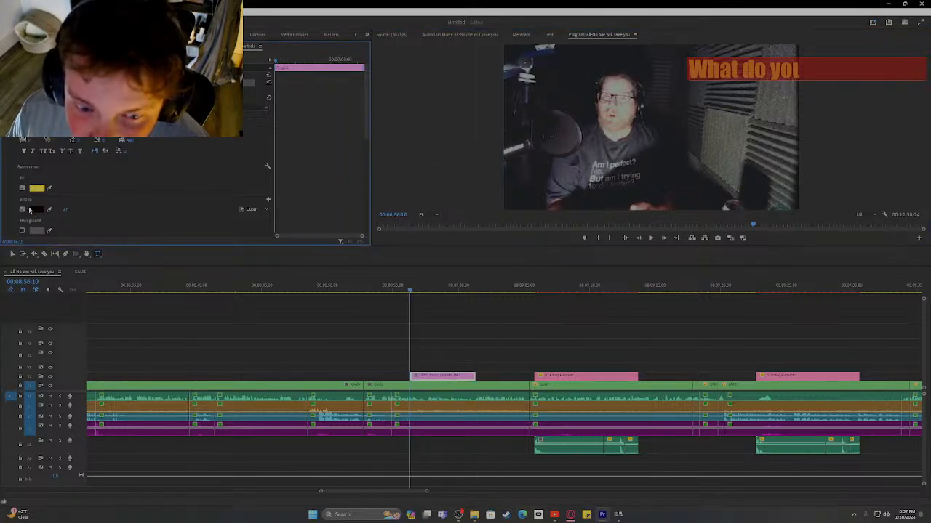
# - Thicken the title's black stroke and reduce the text size so the whole phrase fits beside the speaker
pyautogui.moveTo(66, 210); pyautogui.dragTo(116, 210)
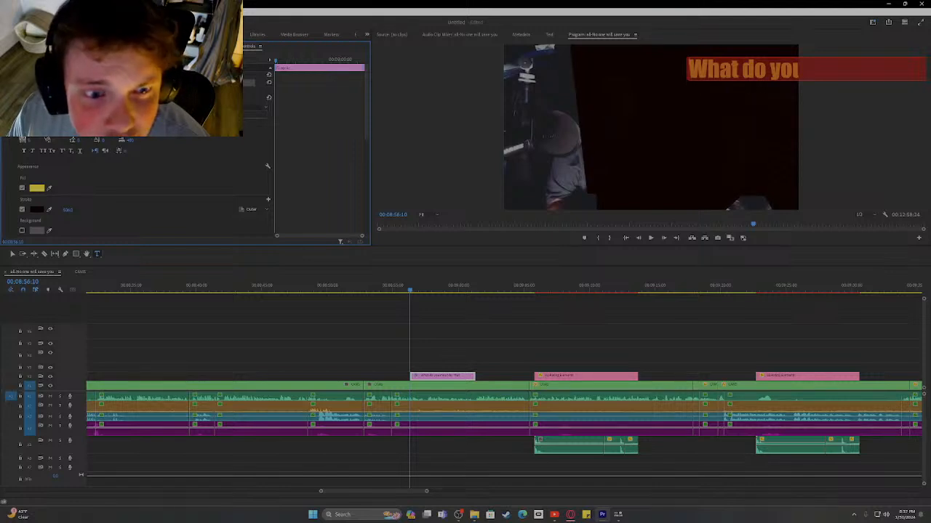
pyautogui.moveTo(67, 211); pyautogui.dragTo(6, 211)
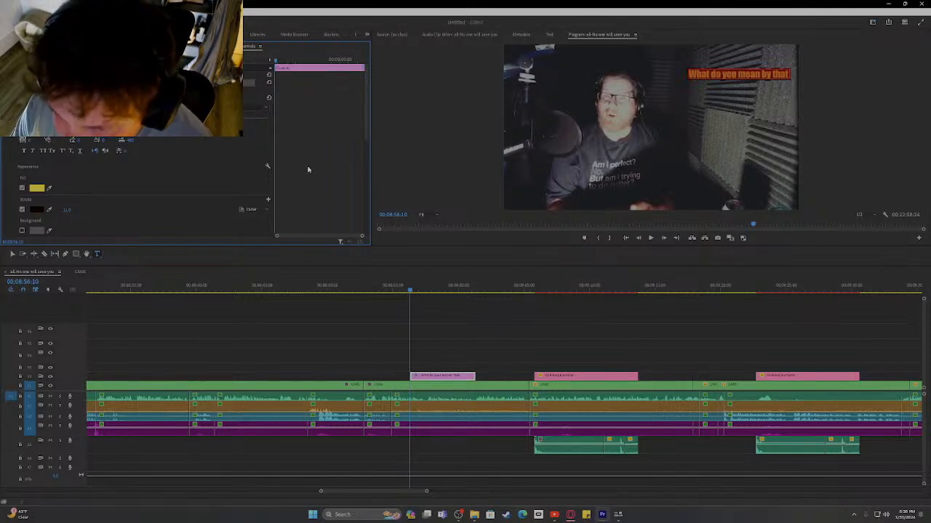
pyautogui.moveTo(45, 134); pyautogui.dragTo(83, 140)
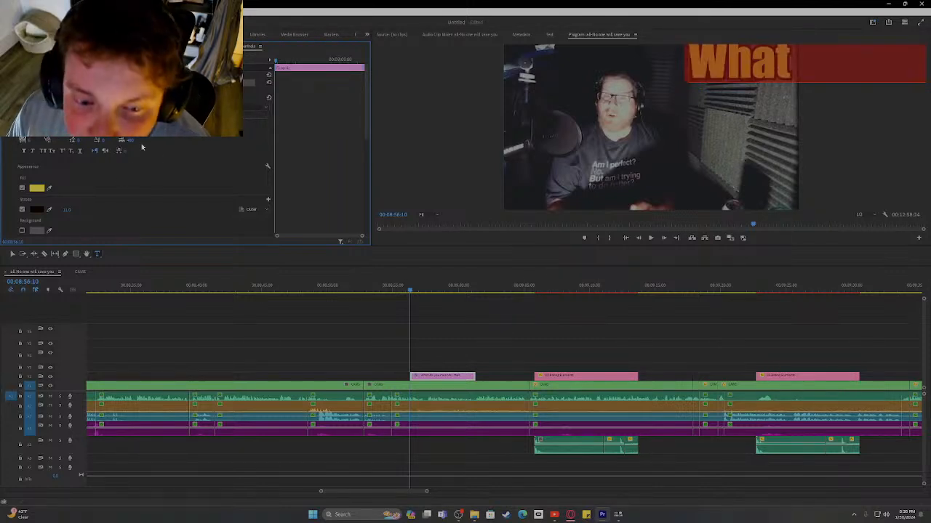
pyautogui.moveTo(82, 125); pyautogui.dragTo(35, 125)
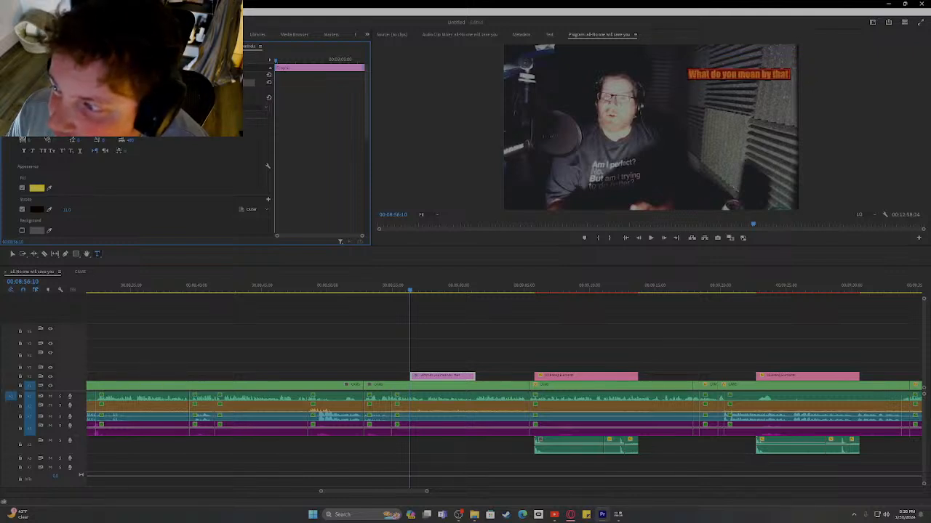
# - Shift the title's horizontal position slightly closer to the speaker and deselect it
pyautogui.scroll(-1, 182, 181)
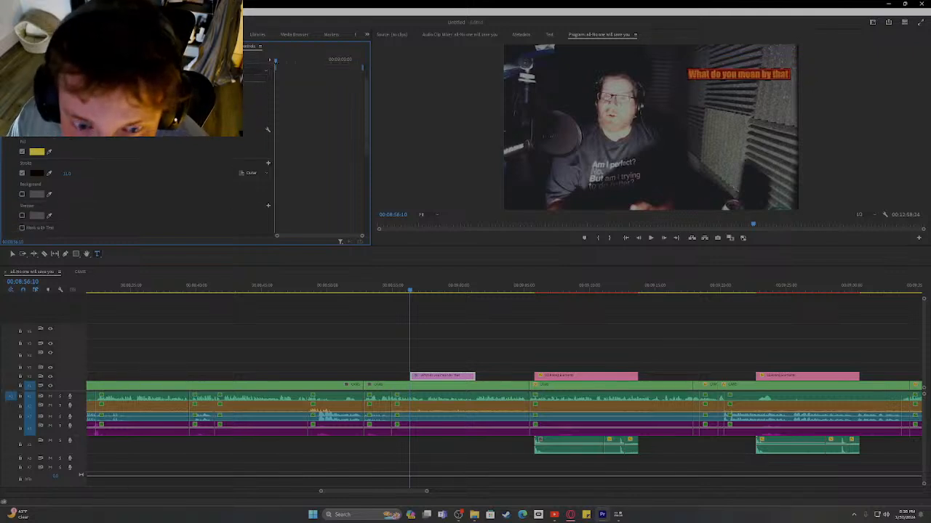
pyautogui.scroll(-2, 138, 189)
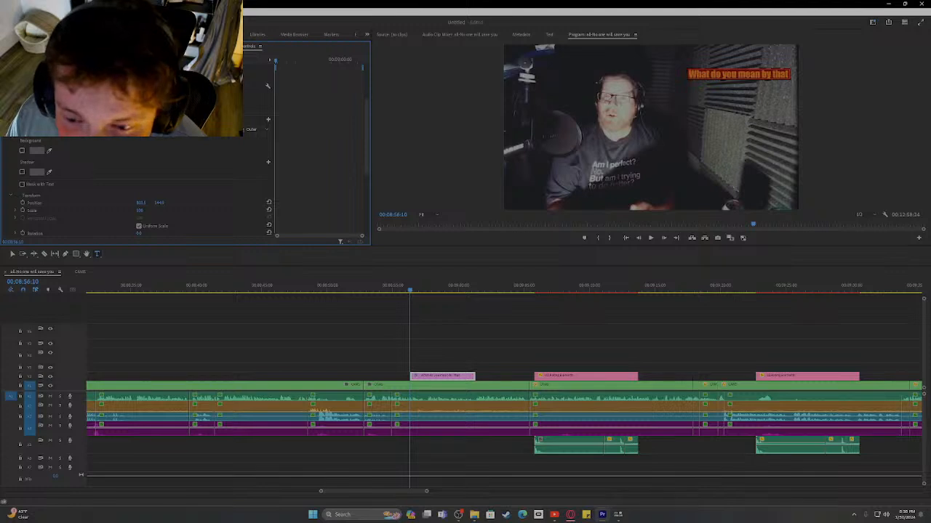
pyautogui.scroll(-1, 140, 175)
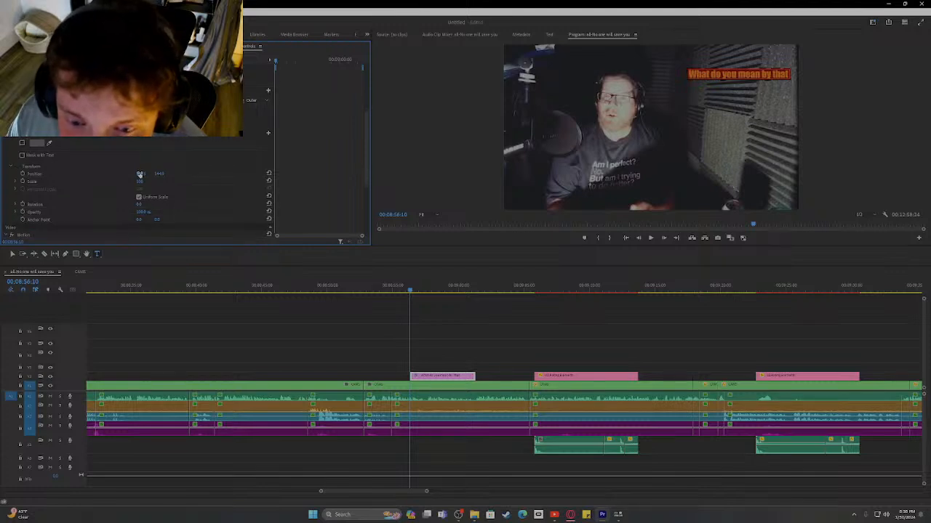
pyautogui.moveTo(140, 174); pyautogui.dragTo(133, 175)
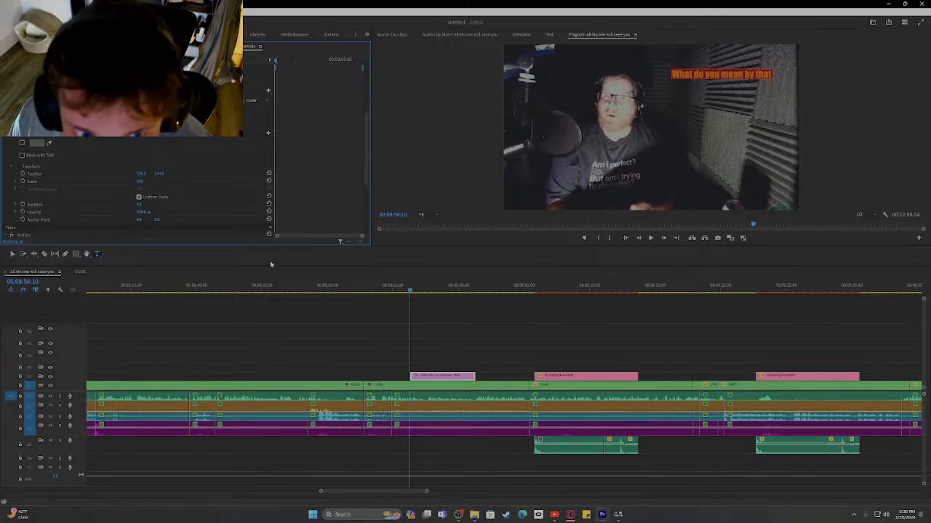
pyautogui.click(393, 325)
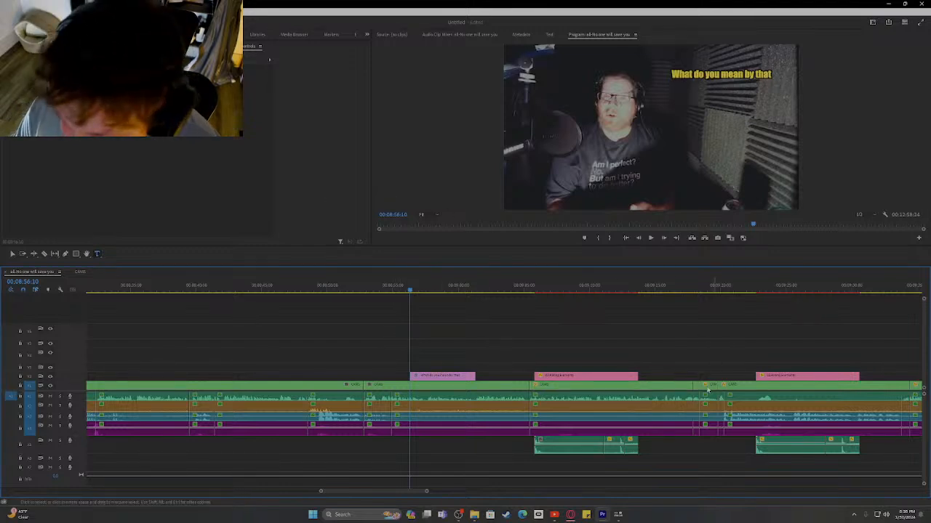
# - Import the vine boom sound effect and place it on the sound effects track at 00:08:56:10, aligned with the title's start
pyautogui.moveTo(178, 41); pyautogui.dragTo(178, 148)
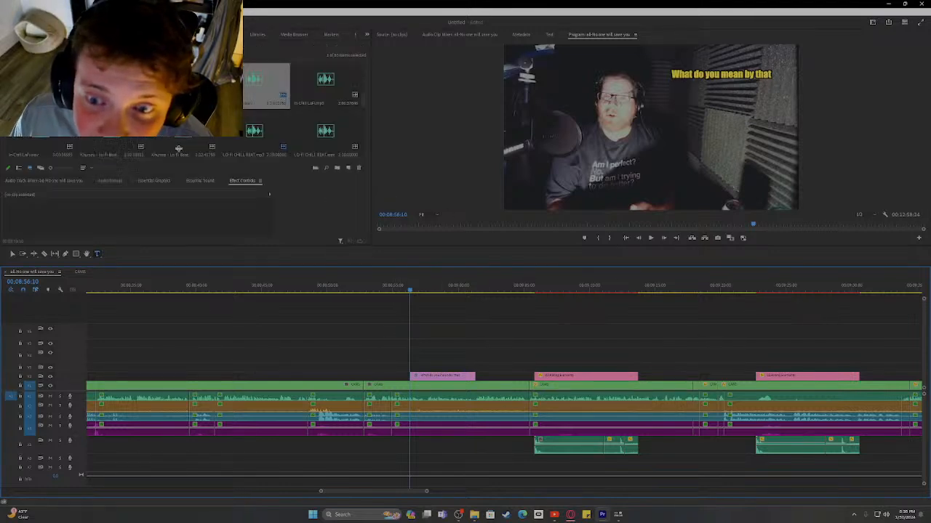
pyautogui.click(294, 34)
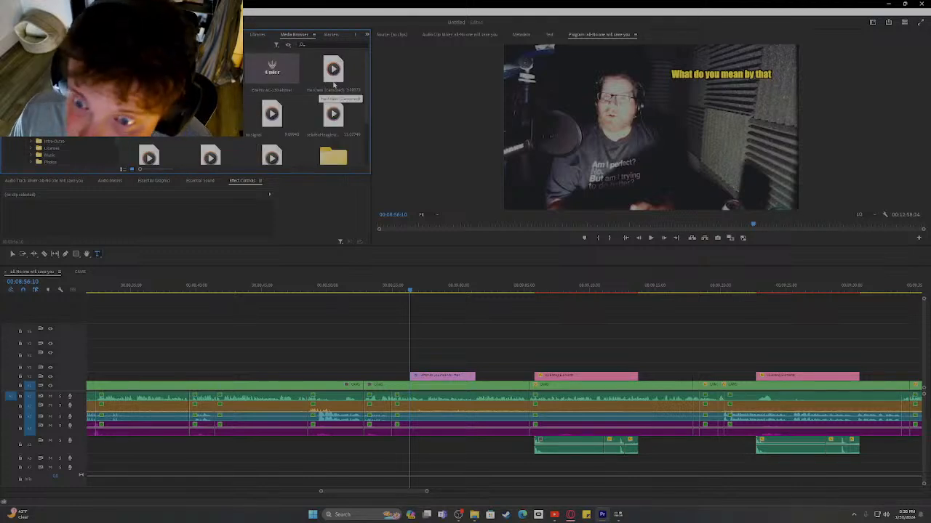
pyautogui.scroll(-1, 305, 109)
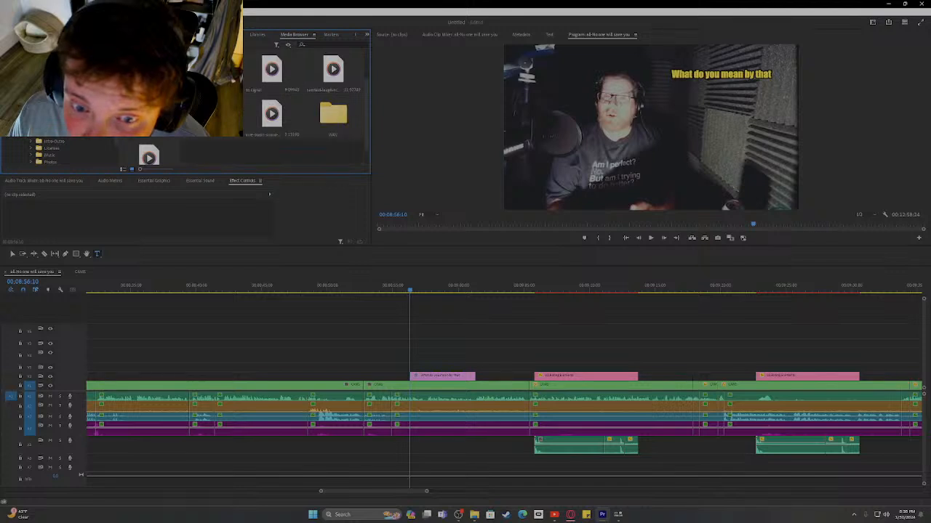
pyautogui.rightClick(285, 111)
pyautogui.click(313, 125)
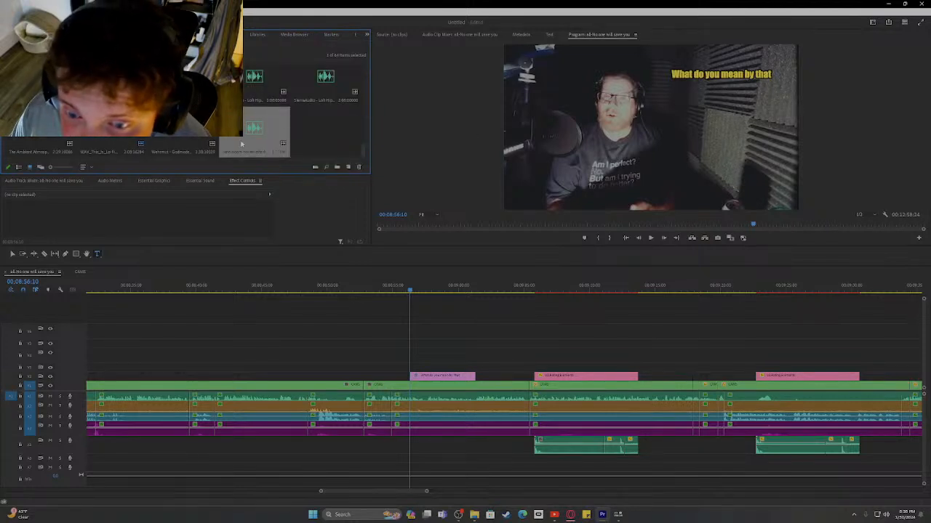
pyautogui.moveTo(533, 323); pyautogui.dragTo(415, 445)
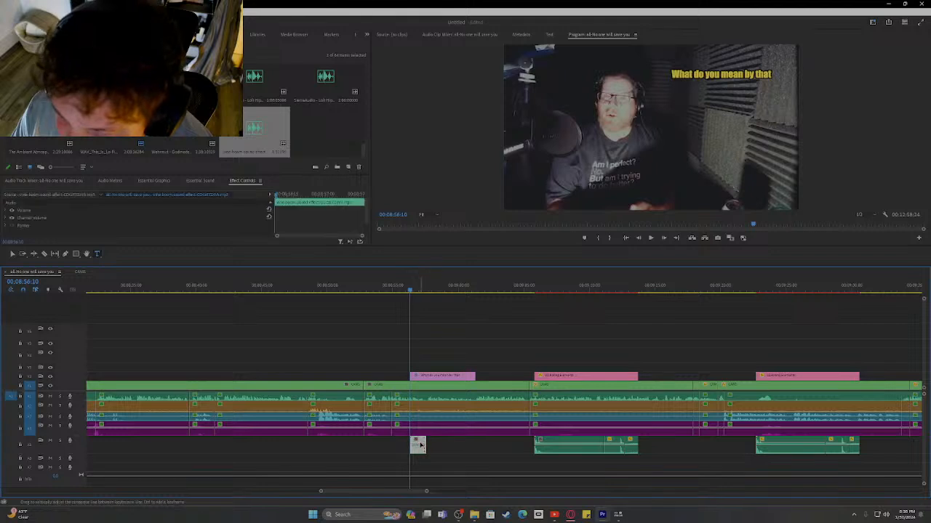
# - Adjust the audio gain of the vine boom clip under the title
pyautogui.rightClick(416, 445)
pyautogui.click(447, 339)
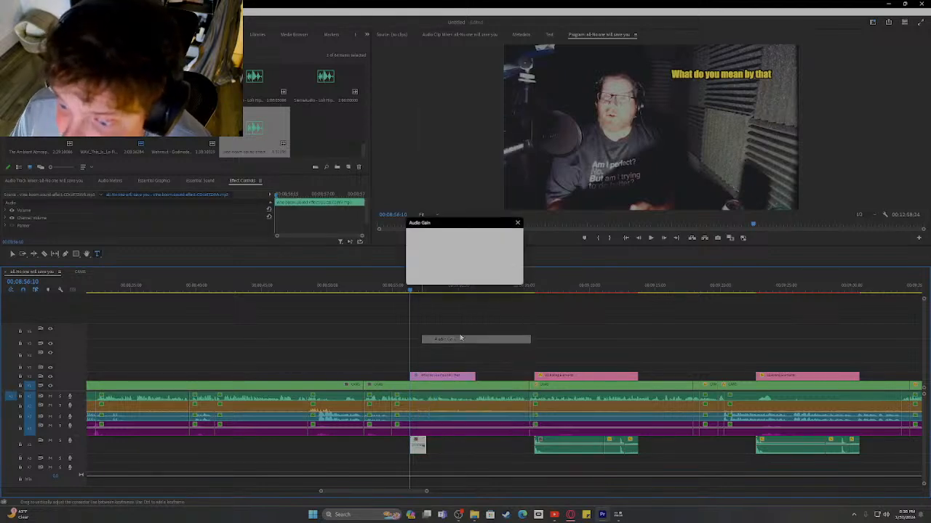
pyautogui.press('Return')
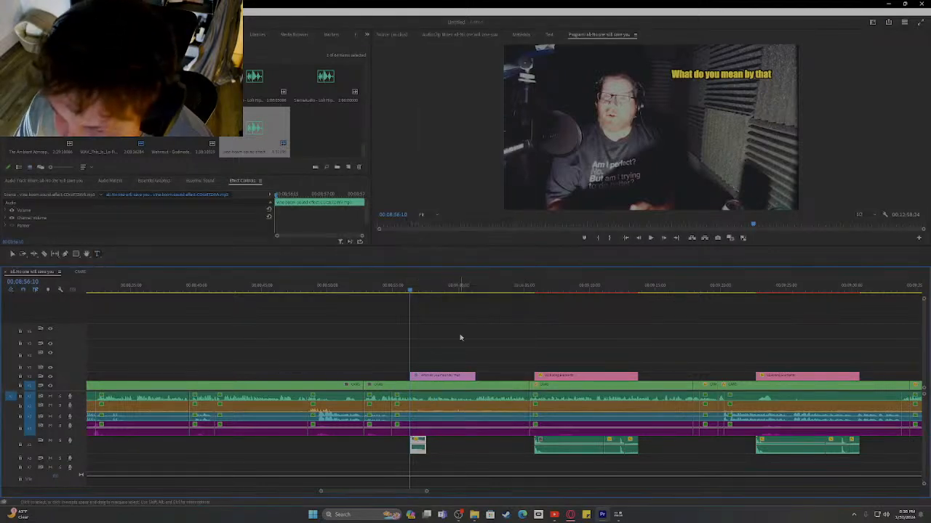
# - Trim the title clip's end to match the vine boom's end at 00:08:57:17 and play the section back
pyautogui.press('space')
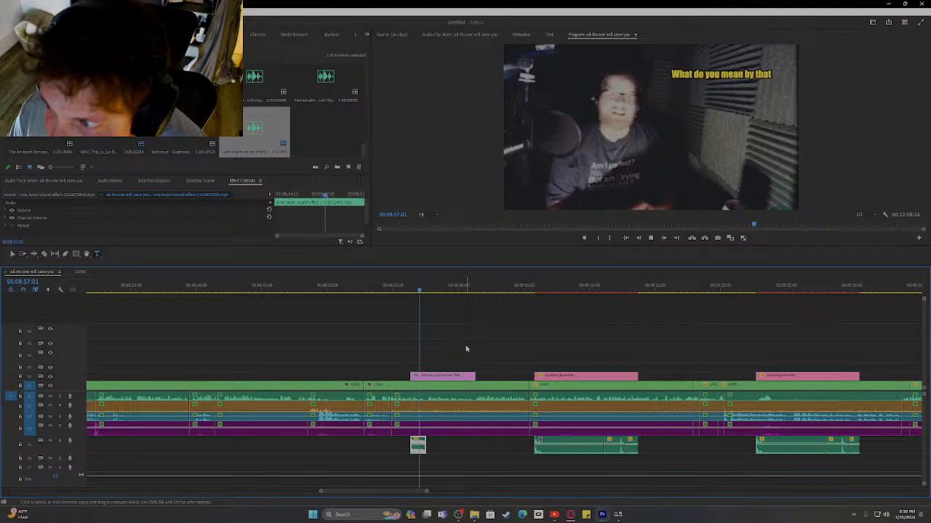
pyautogui.press('space')
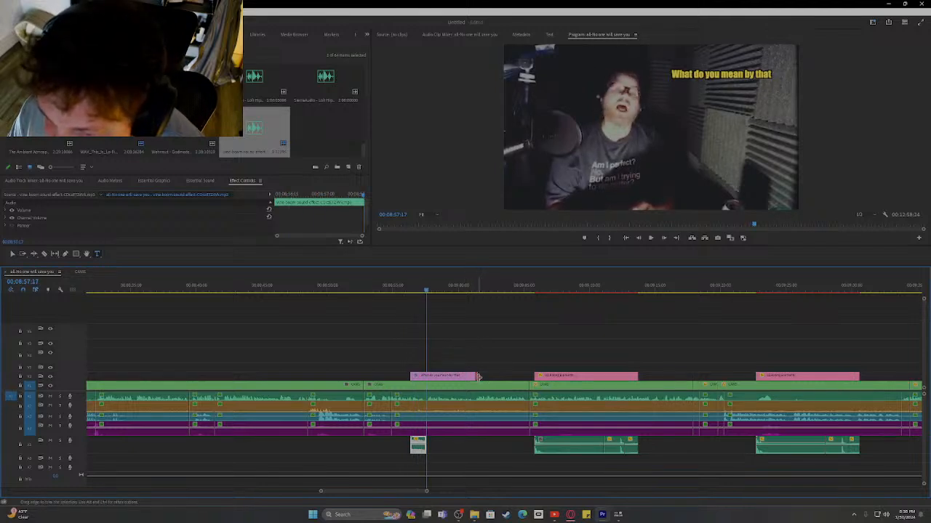
pyautogui.moveTo(478, 376); pyautogui.dragTo(430, 375)
pyautogui.moveTo(400, 289); pyautogui.dragTo(357, 289)
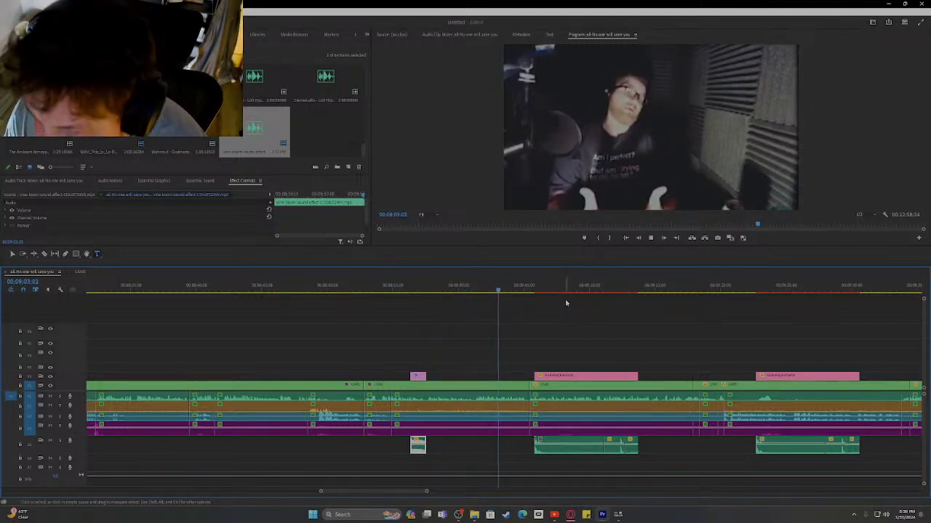
# - Locate the cutaway section around 00:00:30 and split the background music where the guest shot ends and the cutaway audio begins
pyautogui.press('space')
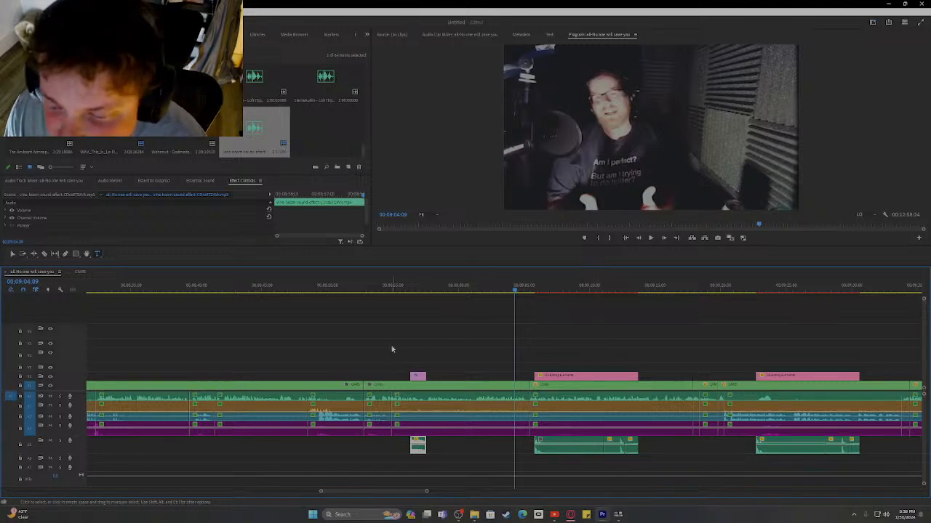
pyautogui.scroll(-10, 391, 350)
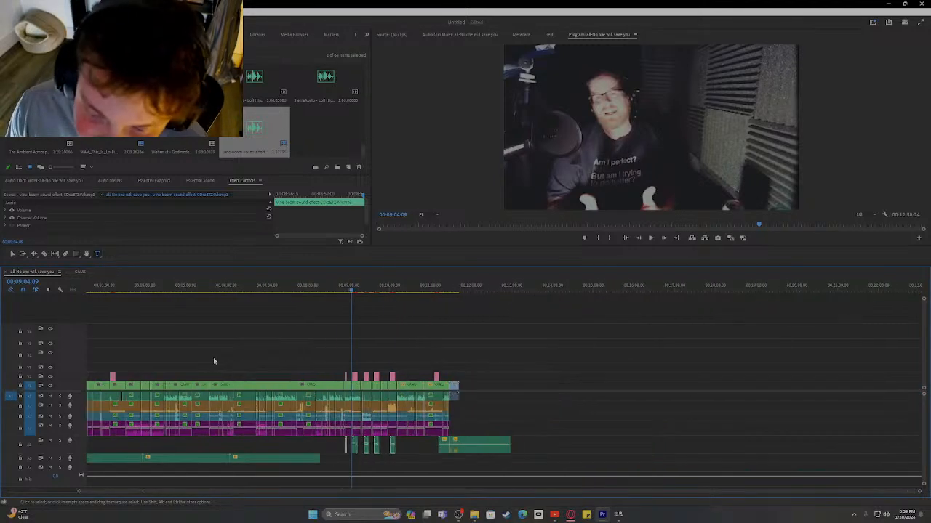
pyautogui.scroll(-2, 207, 359)
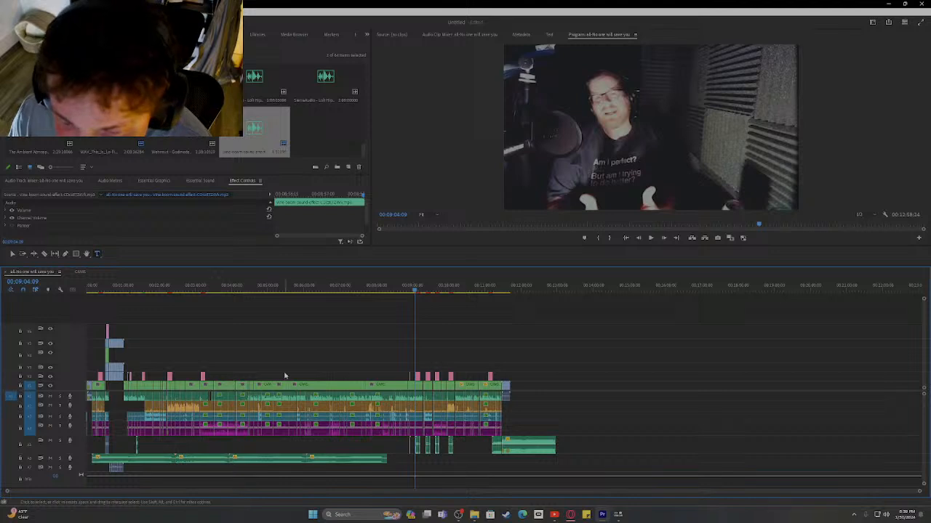
pyautogui.moveTo(113, 287)
pyautogui.mouseDown()
pyautogui.moveTo(97, 287)
pyautogui.moveTo(106, 285)
pyautogui.mouseUp()
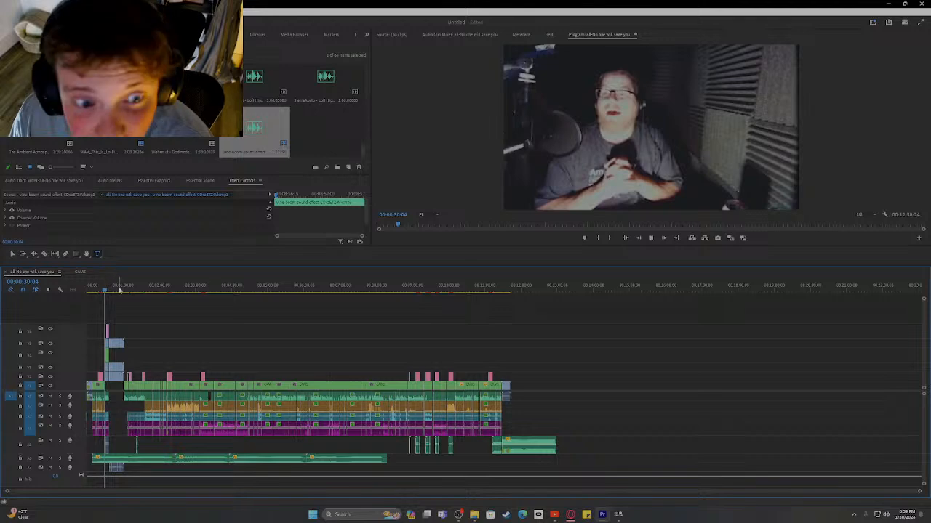
pyautogui.press('space')
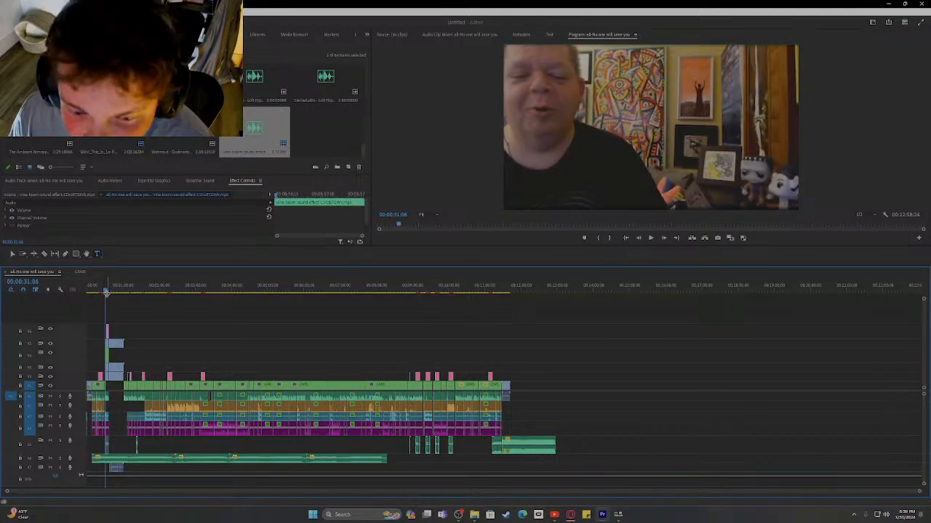
pyautogui.scroll(6, 91, 338)
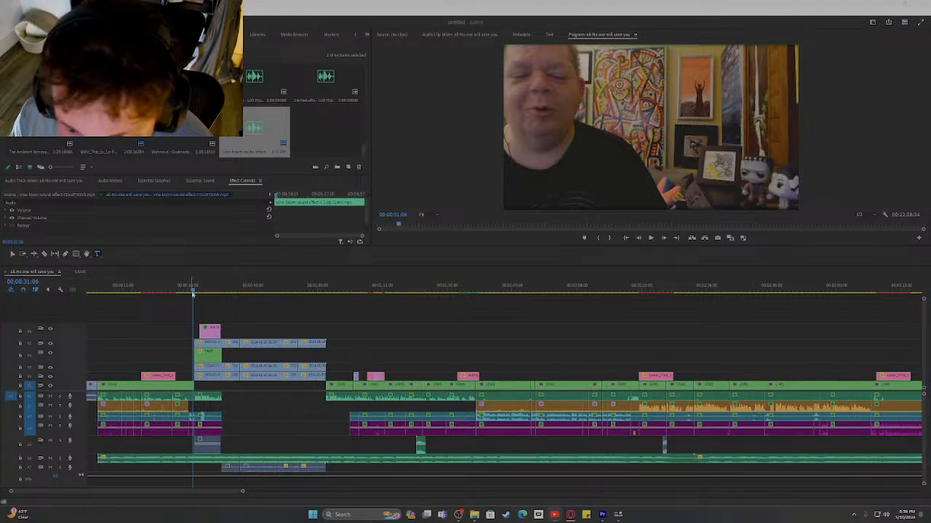
pyautogui.moveTo(193, 293); pyautogui.dragTo(189, 290)
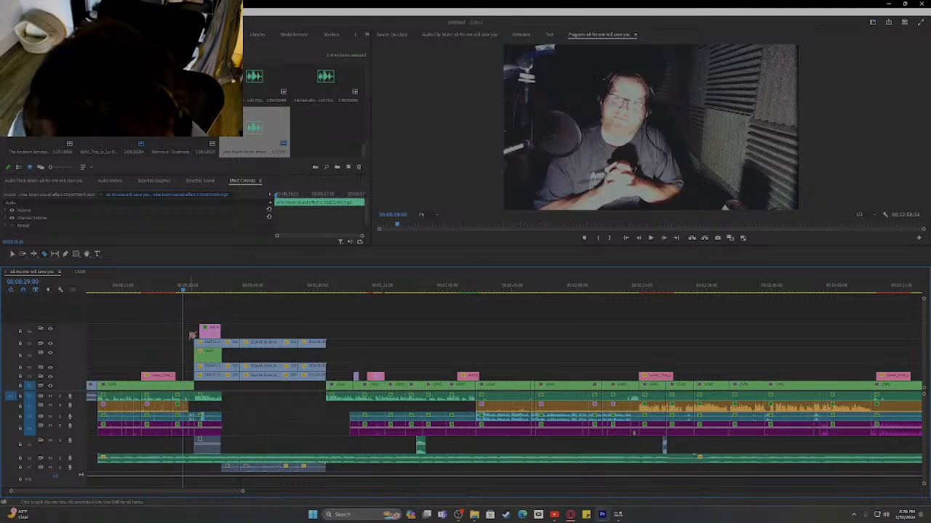
pyautogui.click(195, 462)
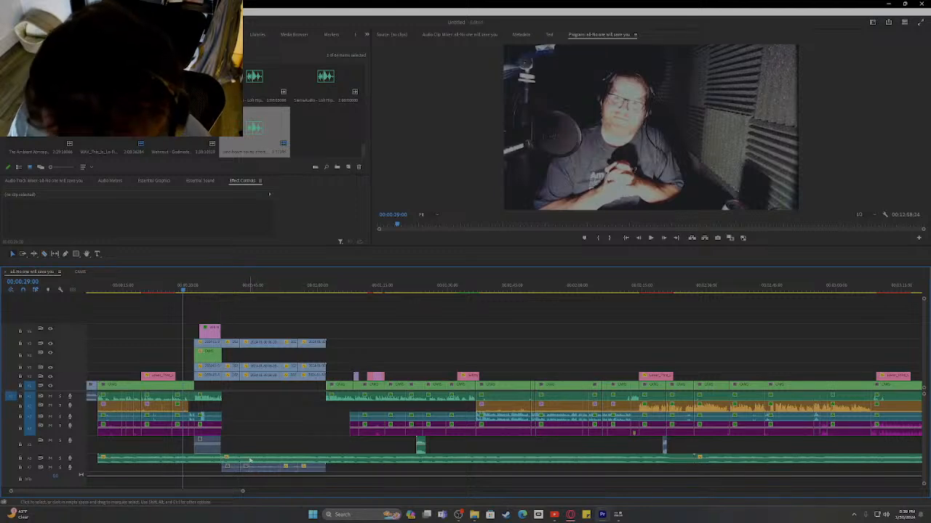
# - Move the background music clips after the split so they start where the cutaway clips end, leaving a gap under the cutaway
pyautogui.scroll(-3, 299, 463)
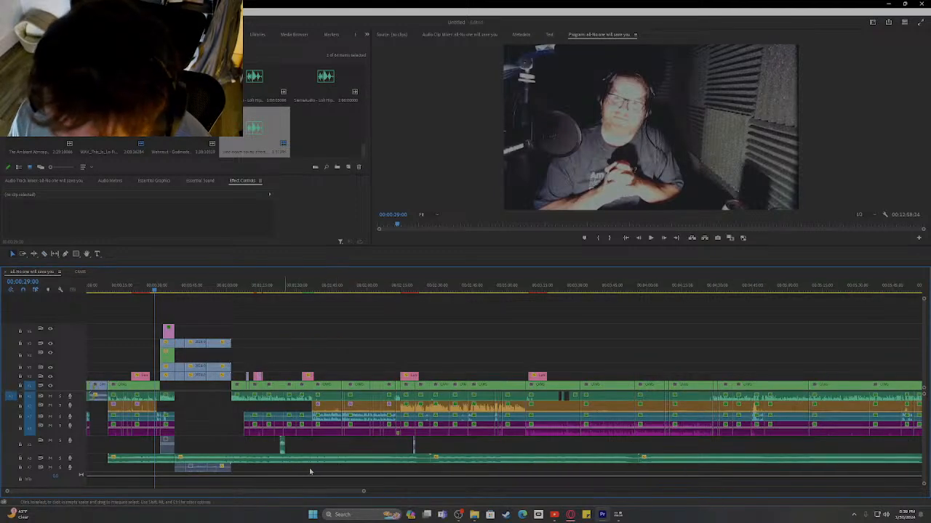
pyautogui.scroll(-1, 314, 472)
pyautogui.scroll(-2, 497, 481)
pyautogui.moveTo(659, 462); pyautogui.dragTo(234, 463)
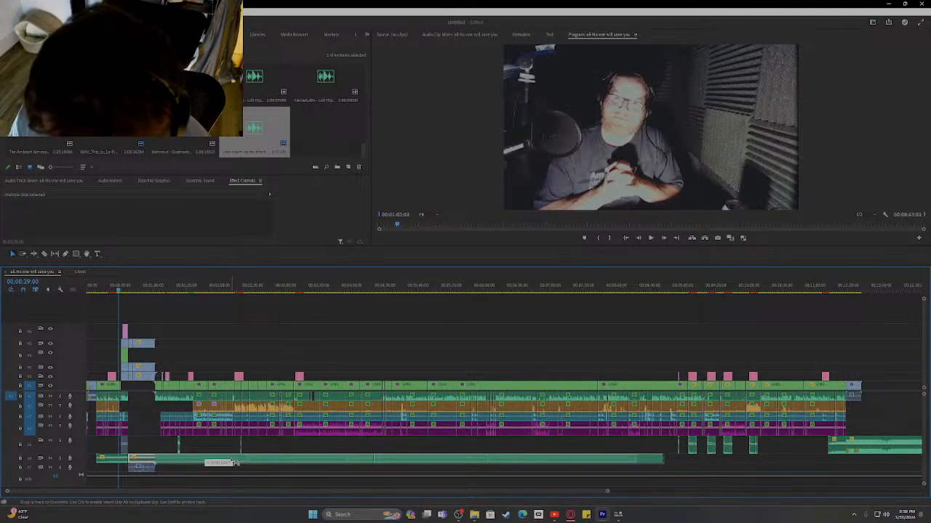
pyautogui.moveTo(232, 462); pyautogui.dragTo(233, 462)
# - Split the opening music at the start of the guest's overlaid shot and adjust the audio gain of the piece under it
pyautogui.scroll(8, 141, 449)
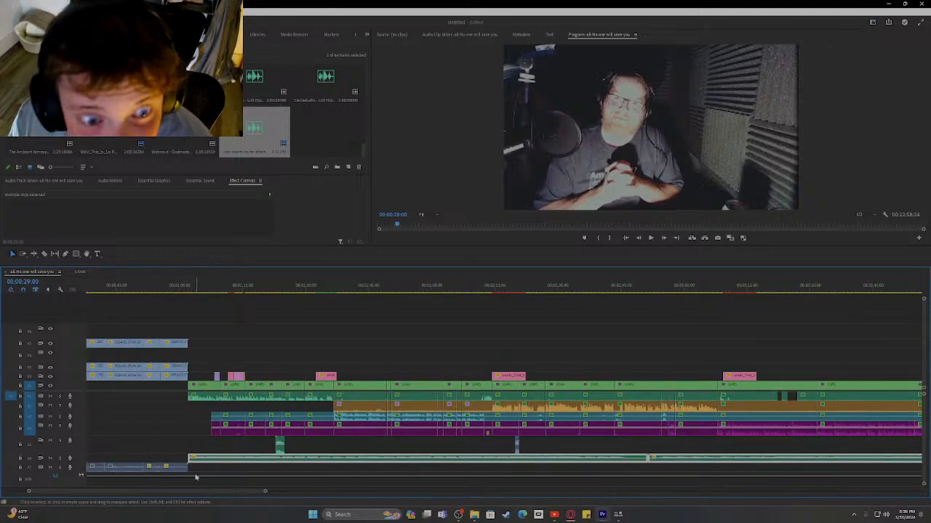
pyautogui.moveTo(204, 493); pyautogui.dragTo(166, 495)
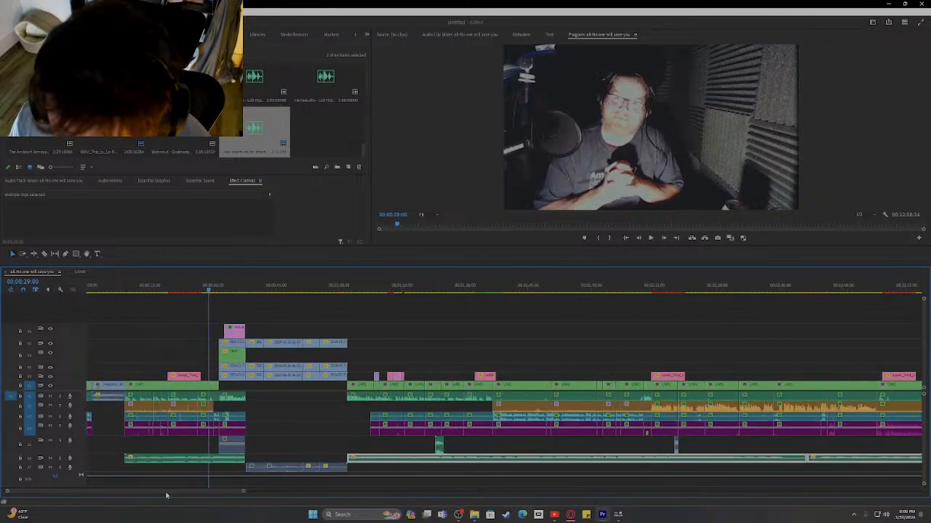
pyautogui.scroll(6, 188, 460)
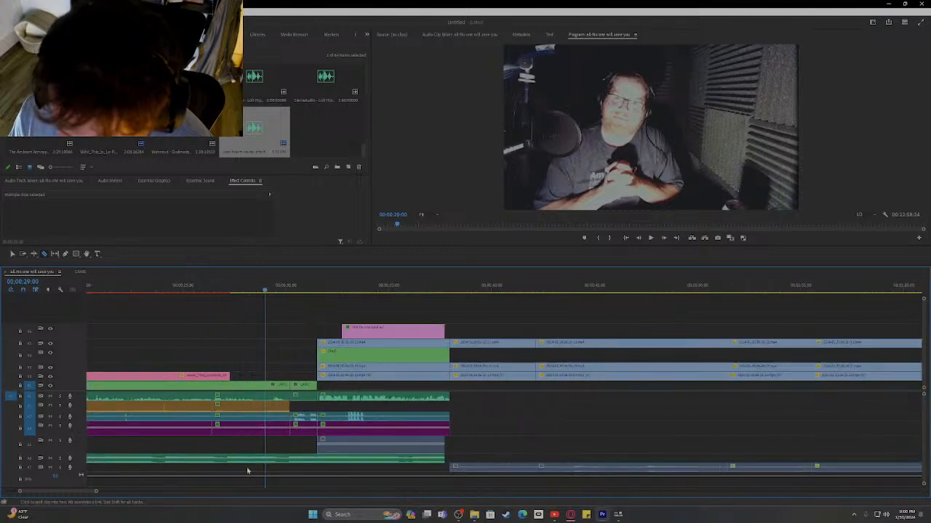
pyautogui.rightClick(389, 464)
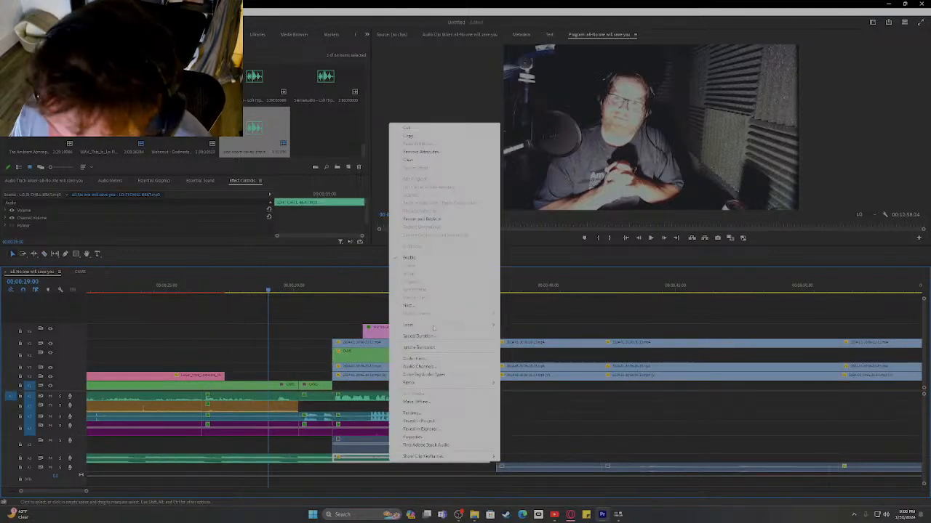
pyautogui.click(413, 358)
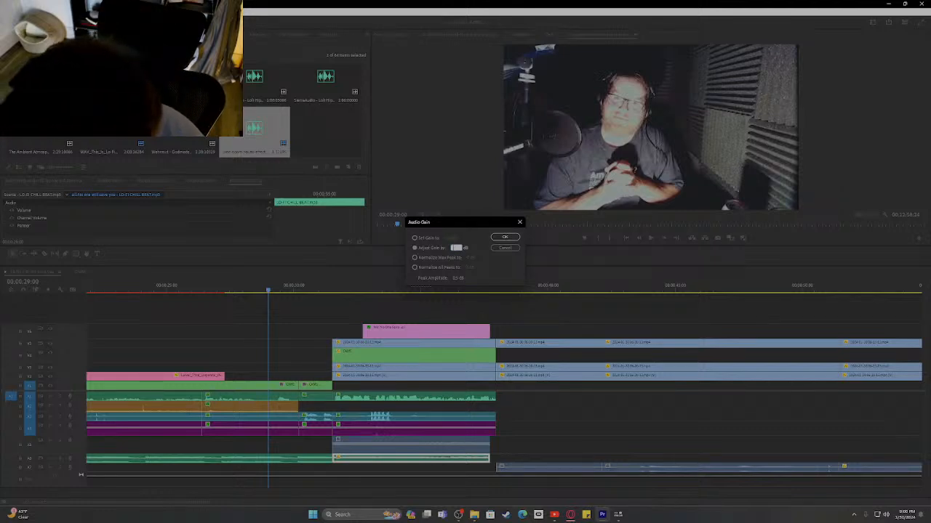
pyautogui.press('Return')
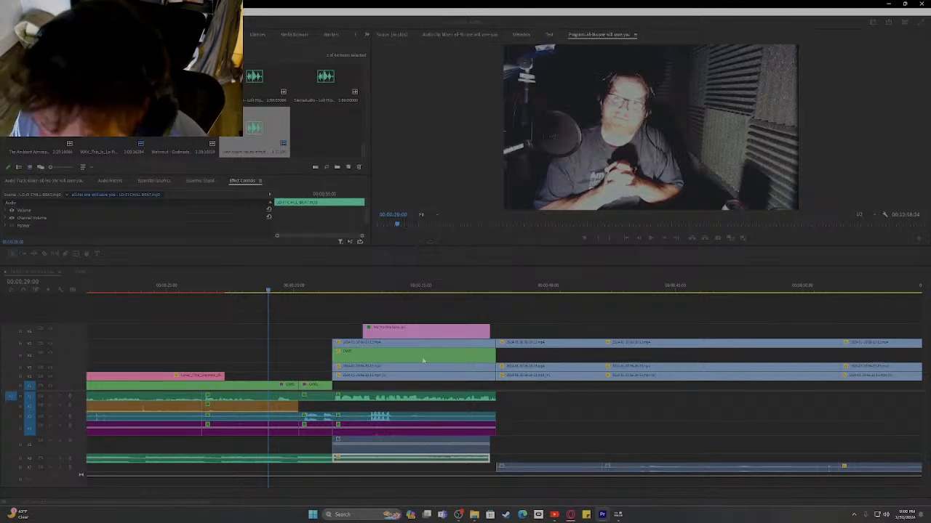
# - Enlarge the area holding the sound and graphics settings and bring up the library of available effects there
pyautogui.rightClick(387, 464)
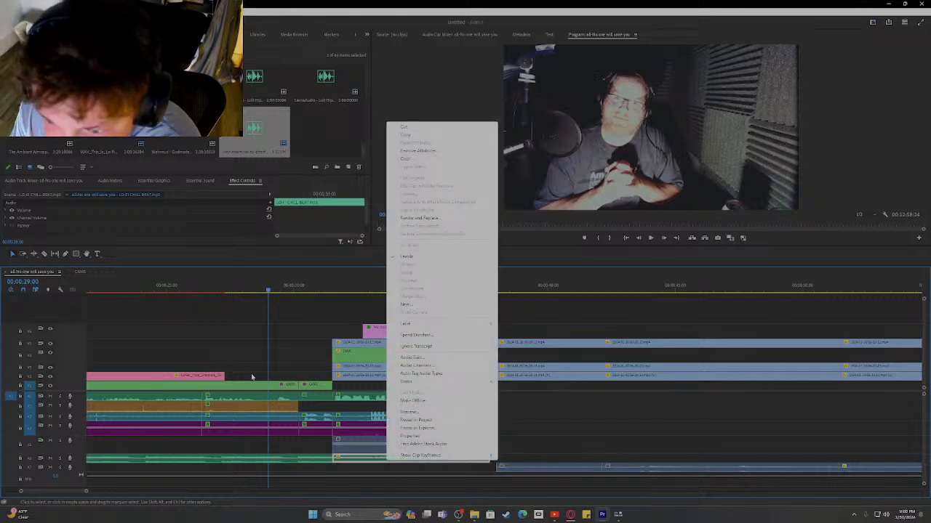
pyautogui.click(162, 179)
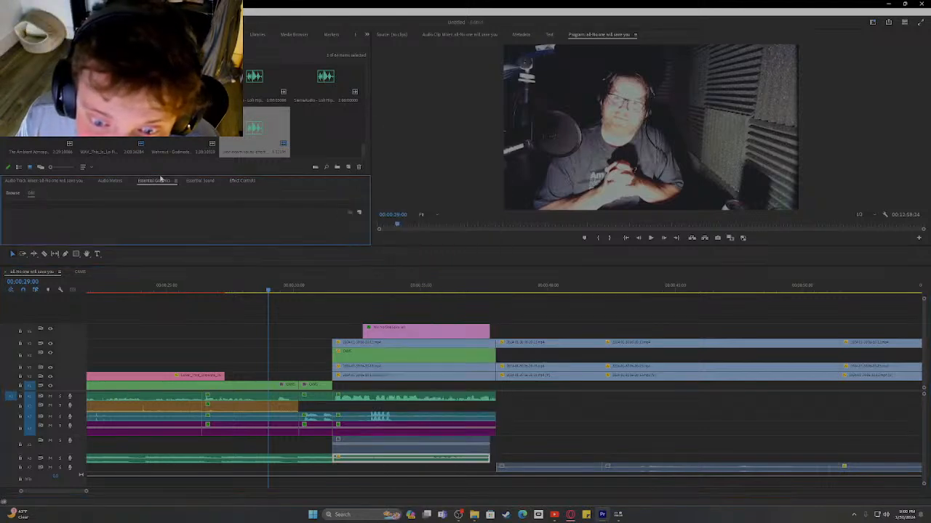
pyautogui.moveTo(160, 174); pyautogui.dragTo(159, 70)
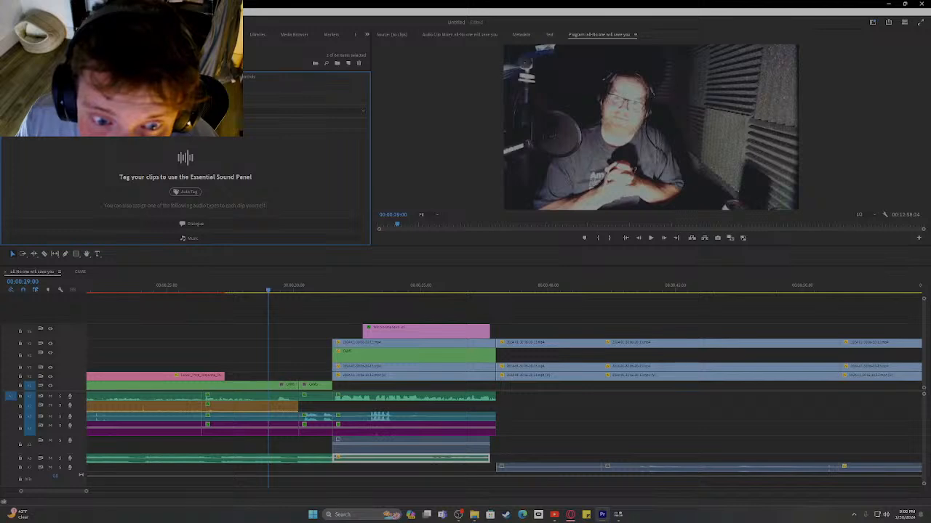
pyautogui.click(367, 36)
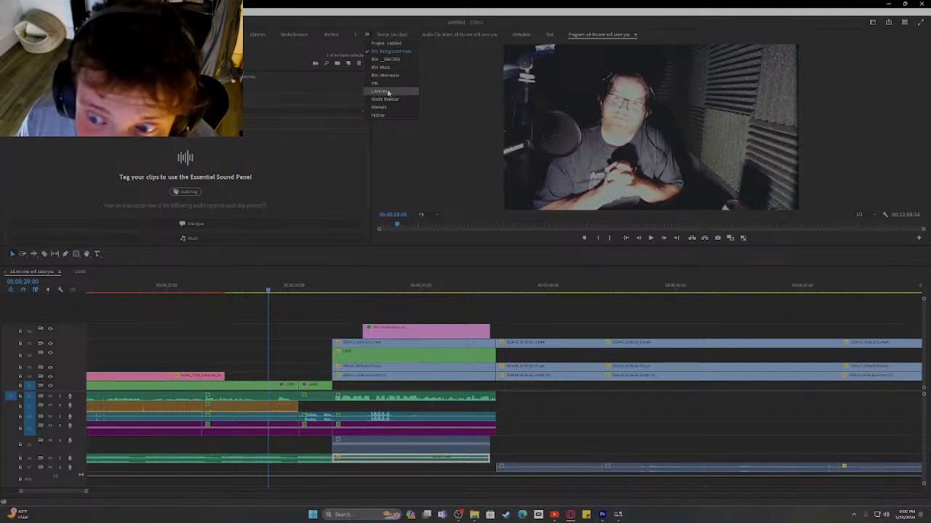
pyautogui.click(276, 89)
pyautogui.click(146, 12)
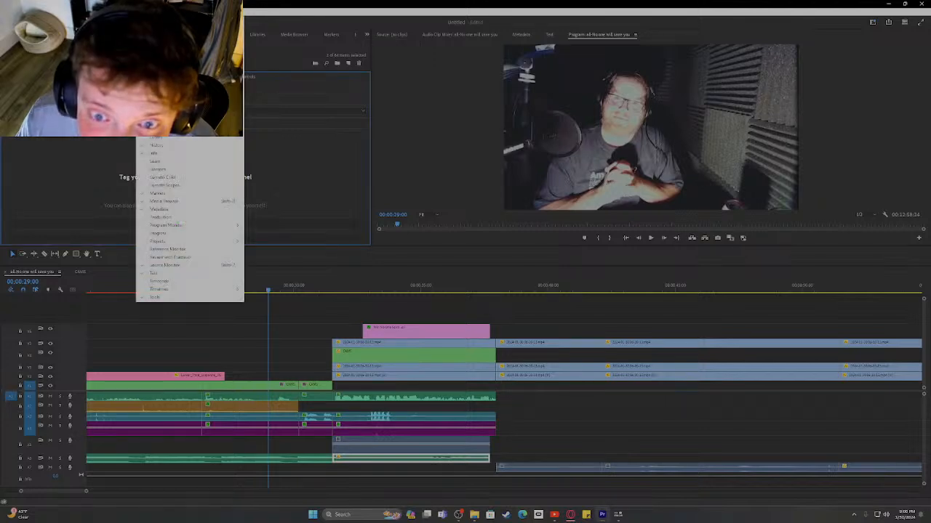
pyautogui.click(159, 112)
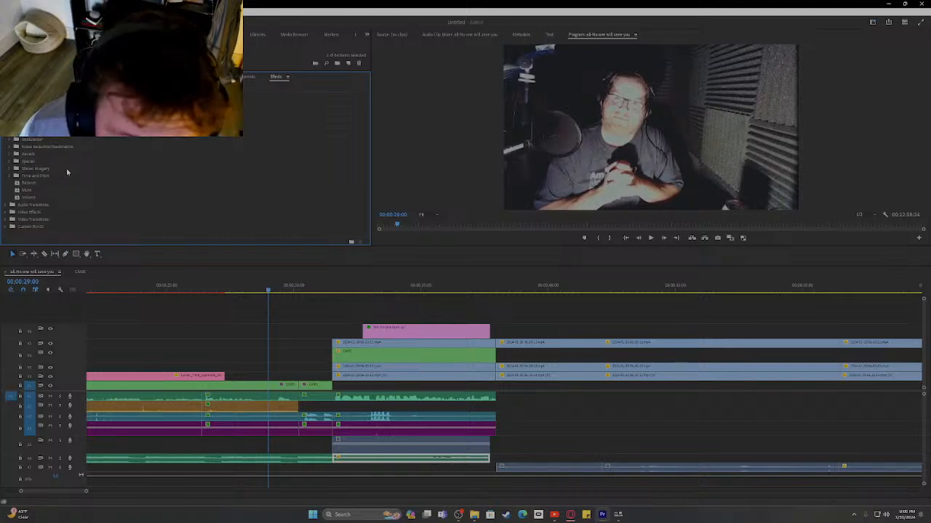
# - Browse the audio effect categories, including Filter and EQ, Modulation, Noise Reduction/Restoration, Reverb, Special and Stereo Imagery, for one suited to the music
pyautogui.scroll(3, 61, 159)
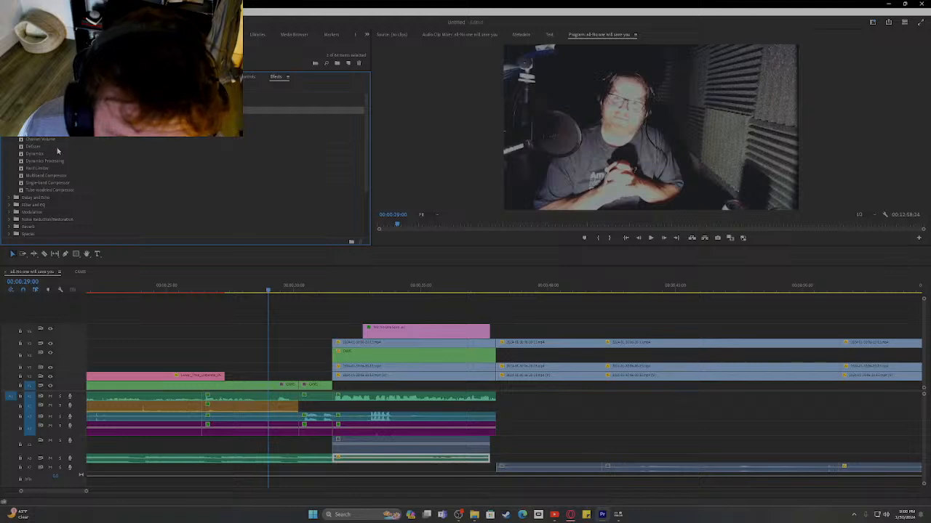
pyautogui.scroll(-1, 81, 182)
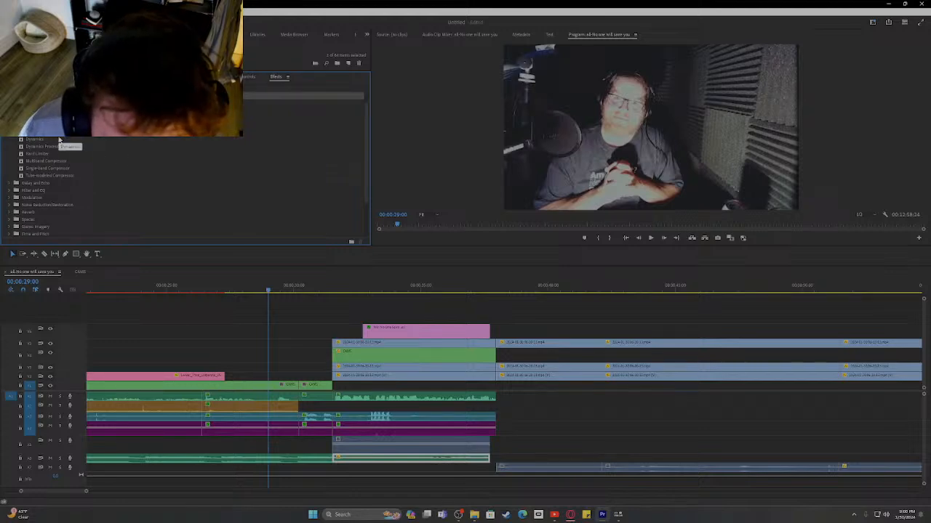
pyautogui.scroll(-1, 94, 161)
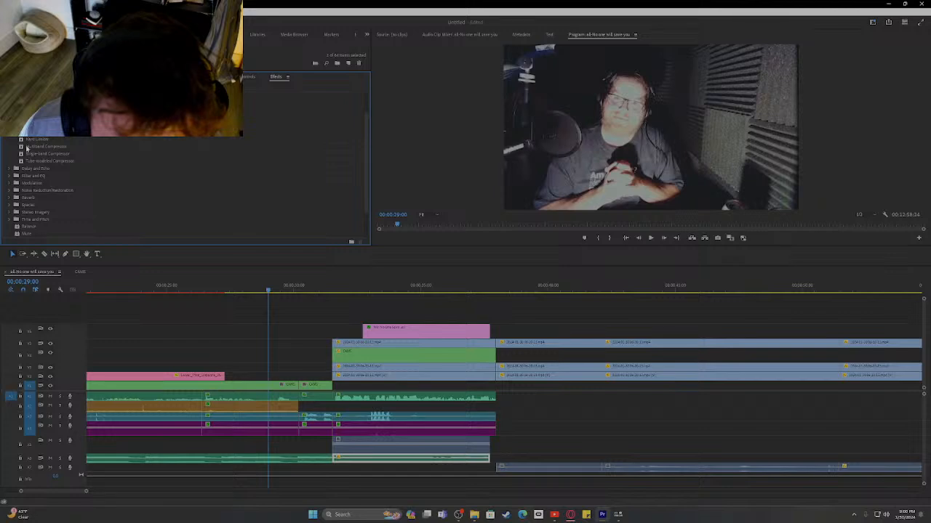
pyautogui.scroll(-2, 27, 148)
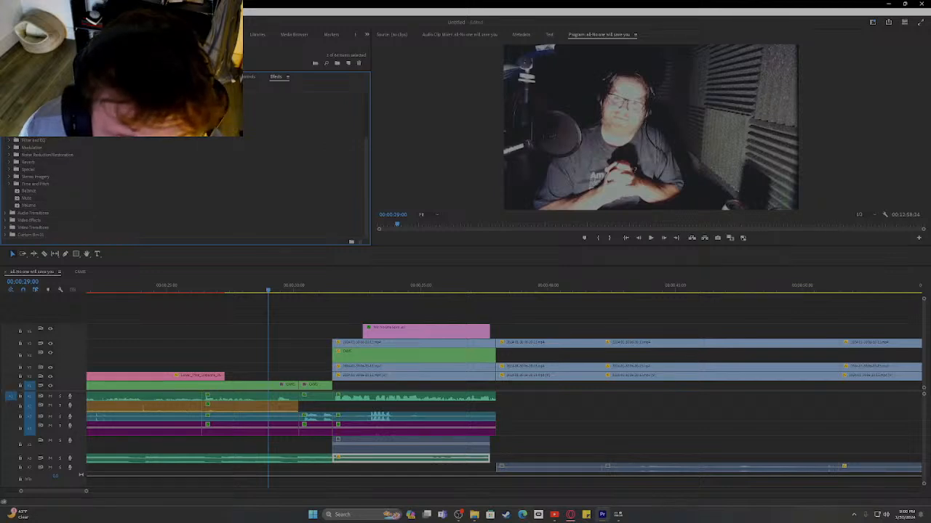
pyautogui.click(9, 140)
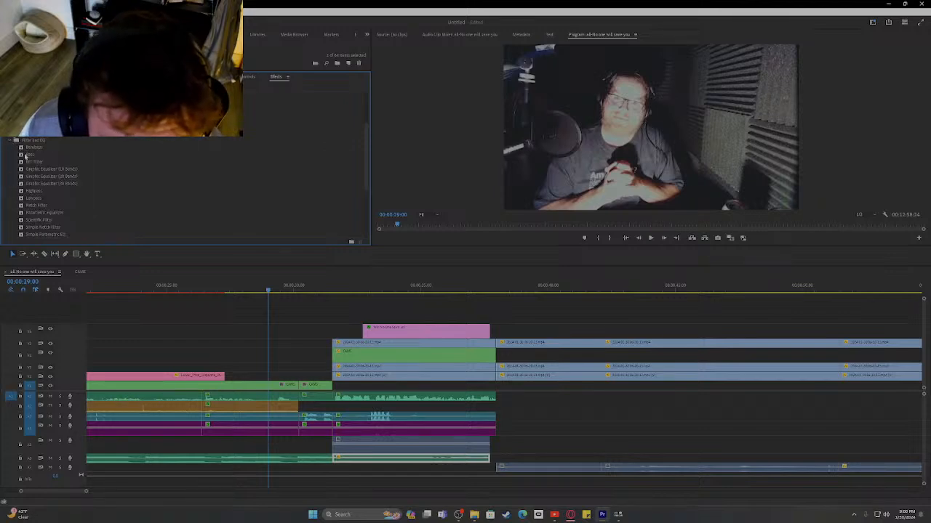
pyautogui.scroll(-1, 49, 162)
pyautogui.scroll(-1, 51, 174)
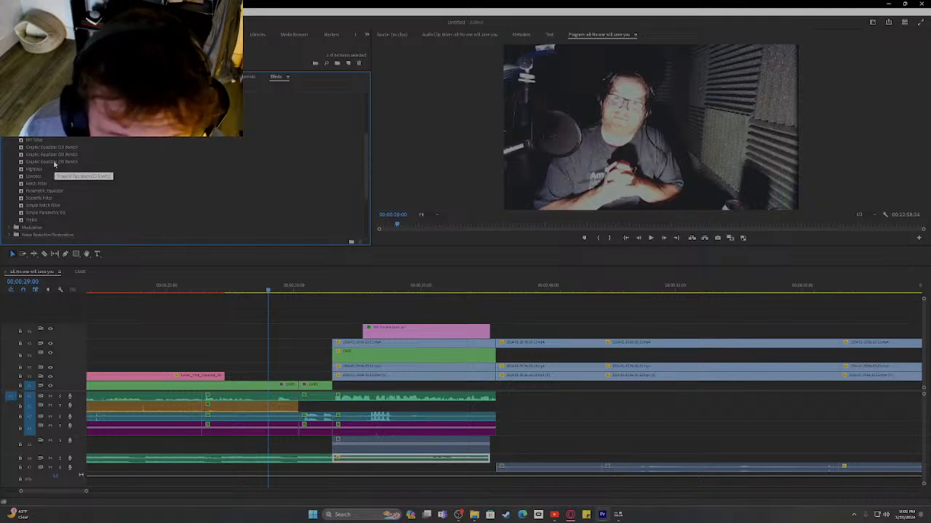
pyautogui.scroll(-3, 18, 195)
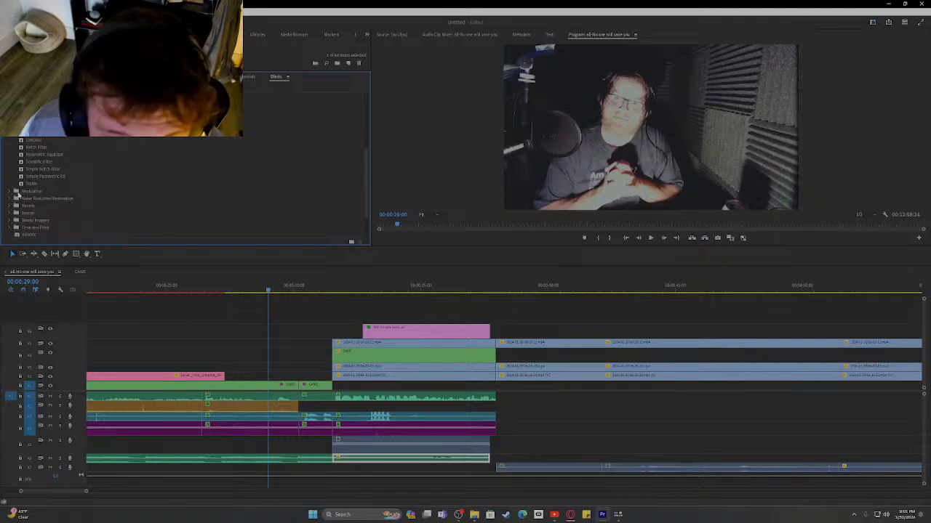
pyautogui.click(11, 192)
pyautogui.scroll(-2, 62, 195)
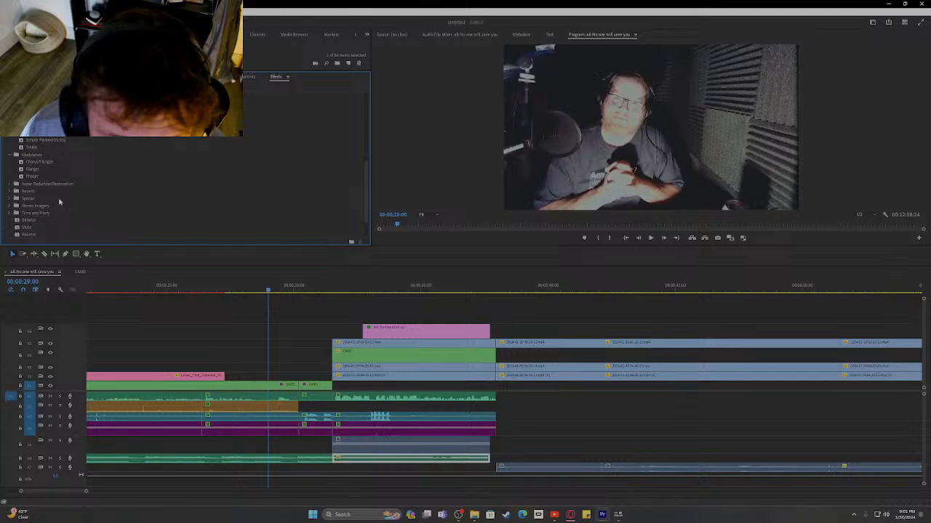
pyautogui.click(11, 185)
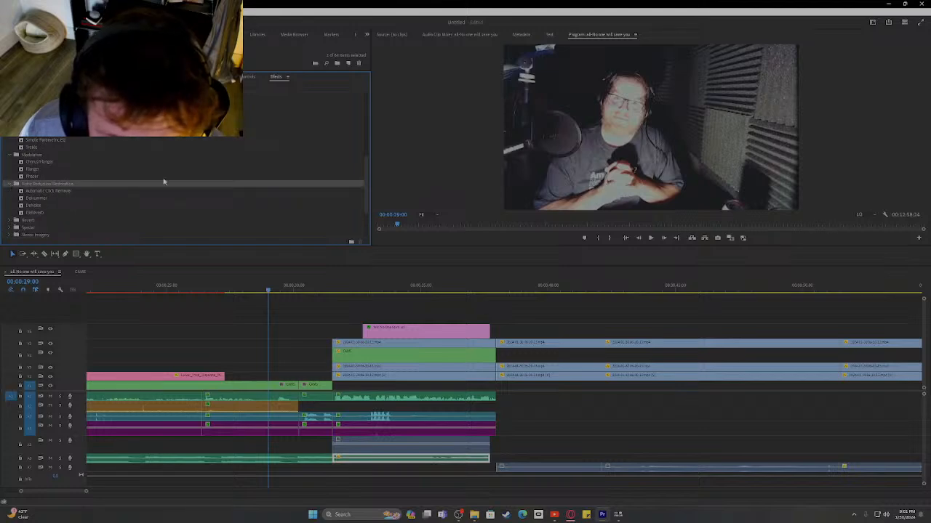
pyautogui.scroll(-1, 124, 205)
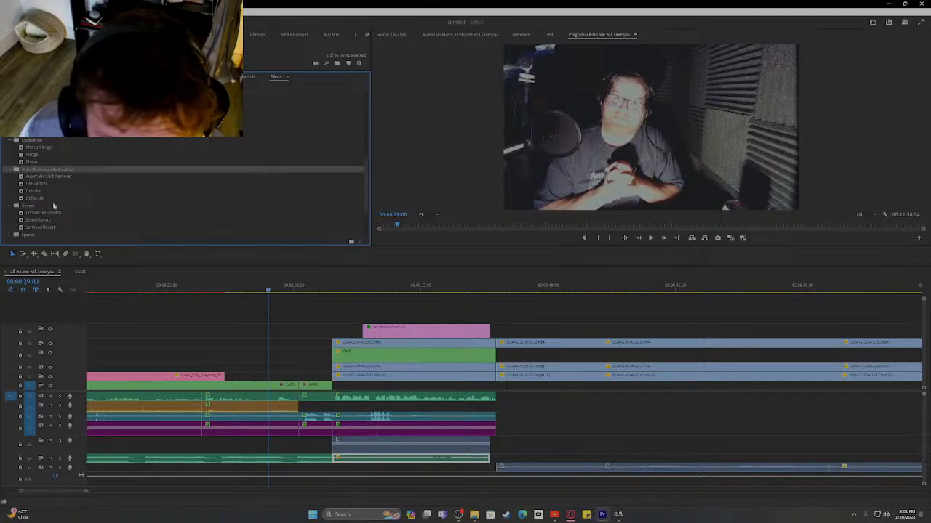
pyautogui.scroll(-2, 59, 206)
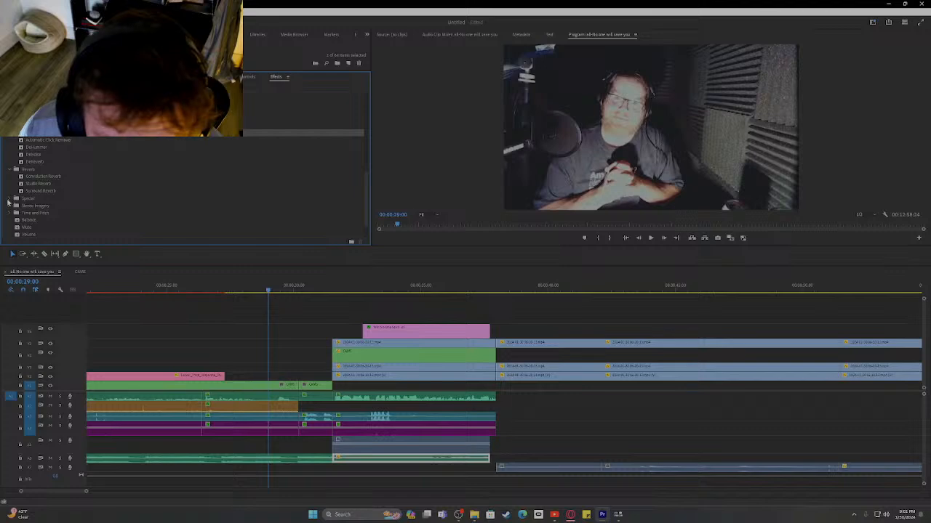
pyautogui.scroll(-2, 82, 207)
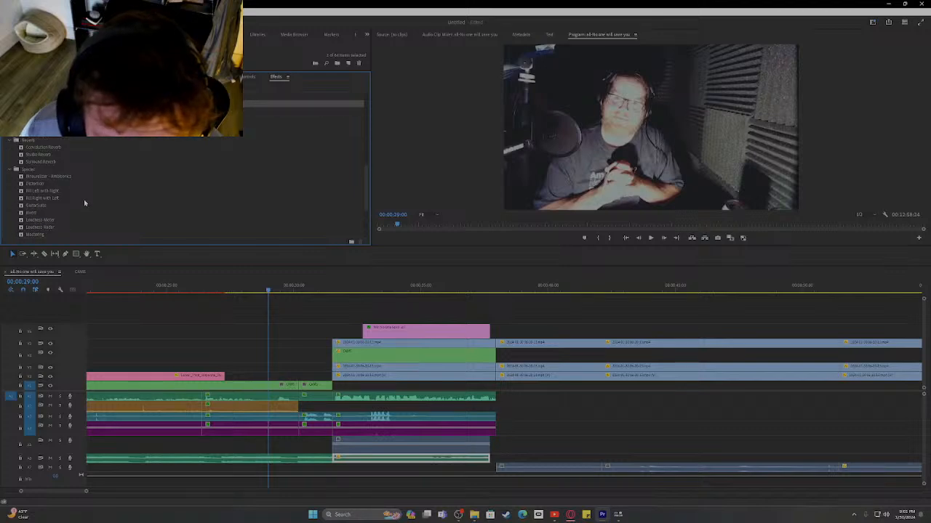
pyautogui.scroll(-1, 84, 199)
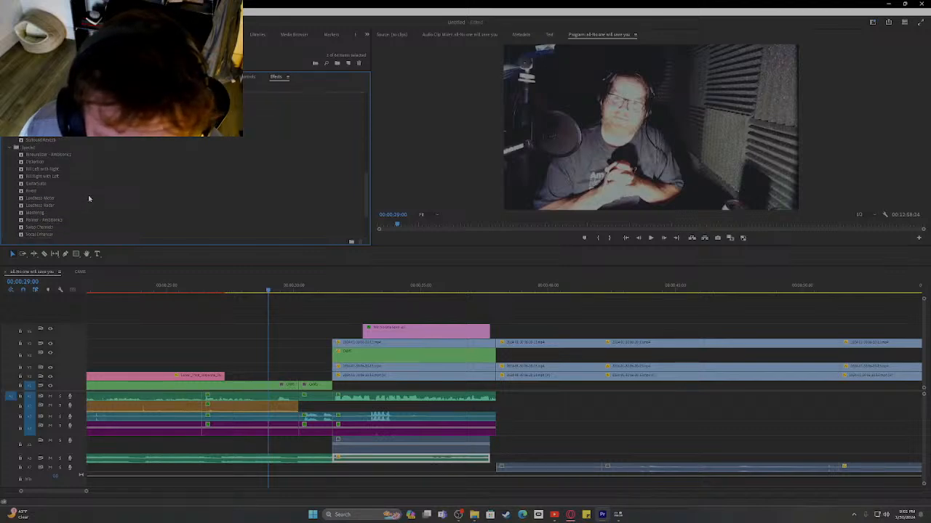
pyautogui.scroll(-2, 87, 195)
pyautogui.scroll(-1, 85, 207)
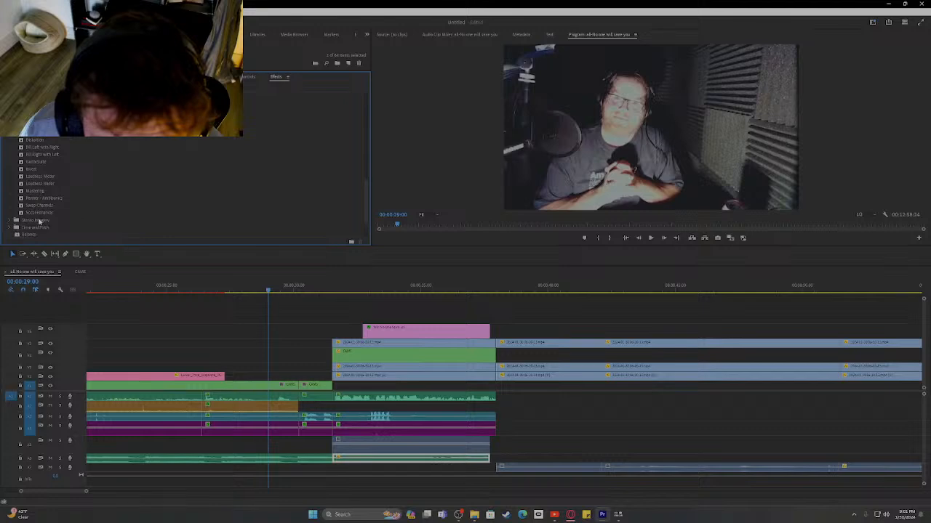
pyautogui.scroll(-2, 45, 215)
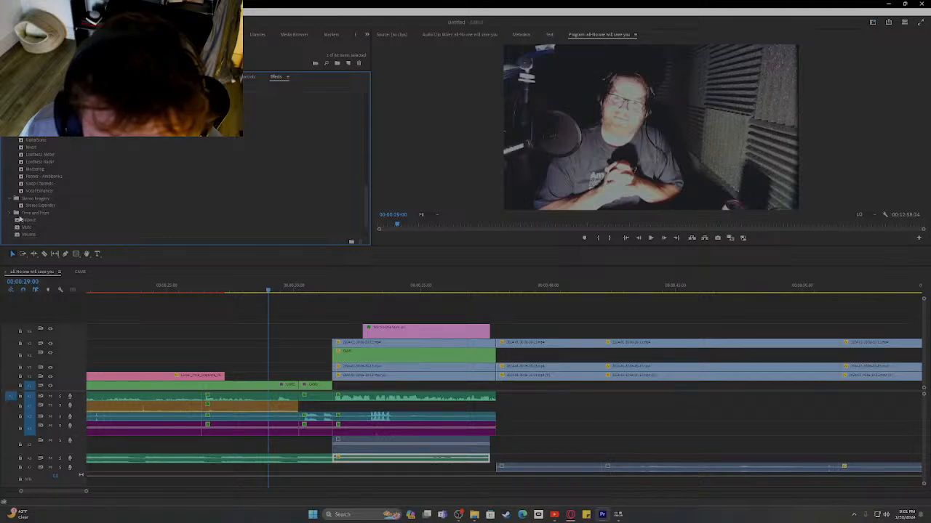
pyautogui.scroll(10, 19, 218)
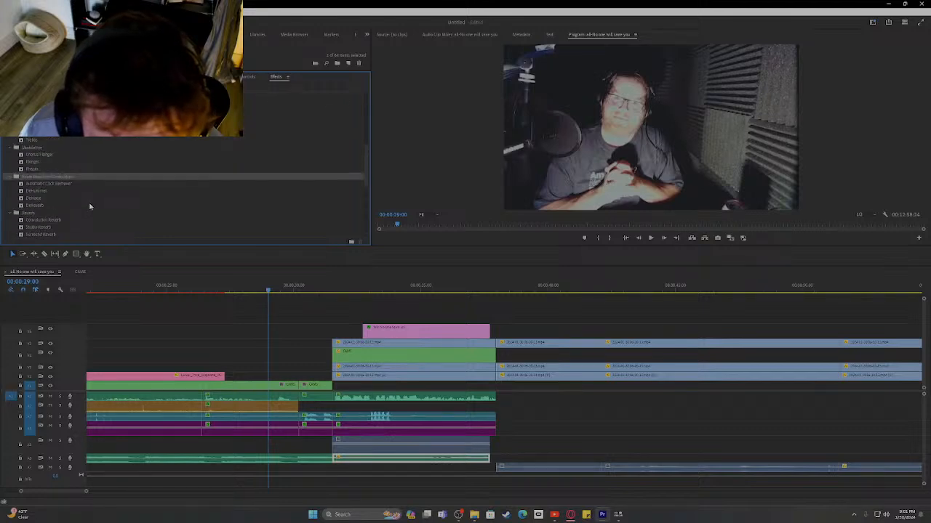
pyautogui.scroll(1, 89, 207)
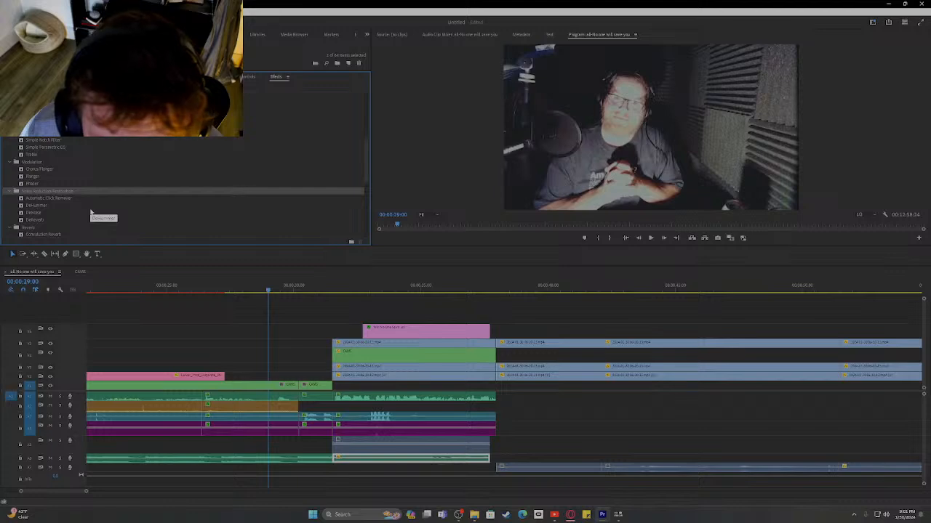
pyautogui.scroll(2, 90, 205)
pyautogui.scroll(2, 90, 202)
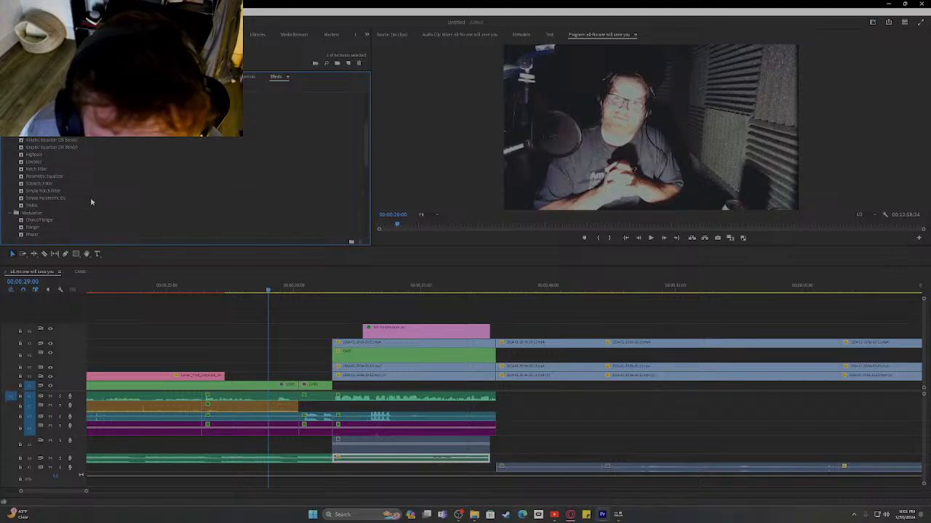
pyautogui.scroll(3, 85, 186)
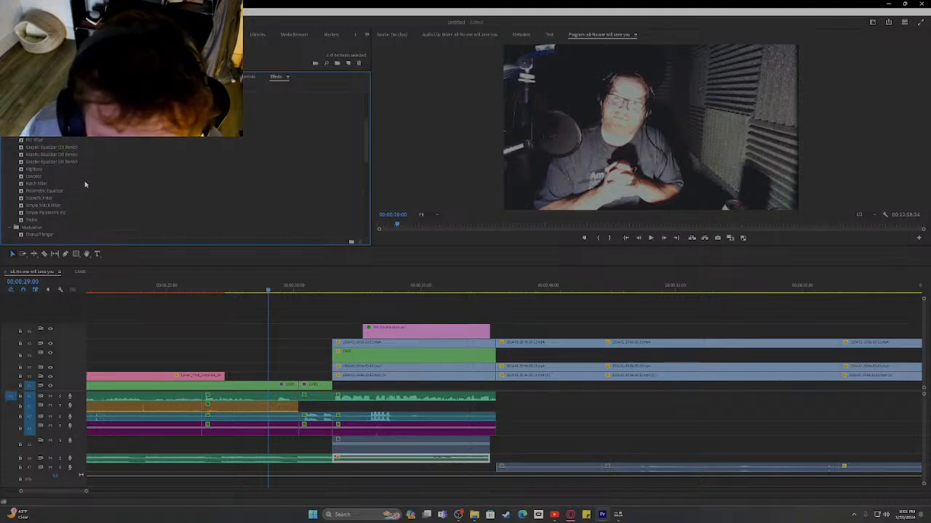
pyautogui.scroll(2, 14, 138)
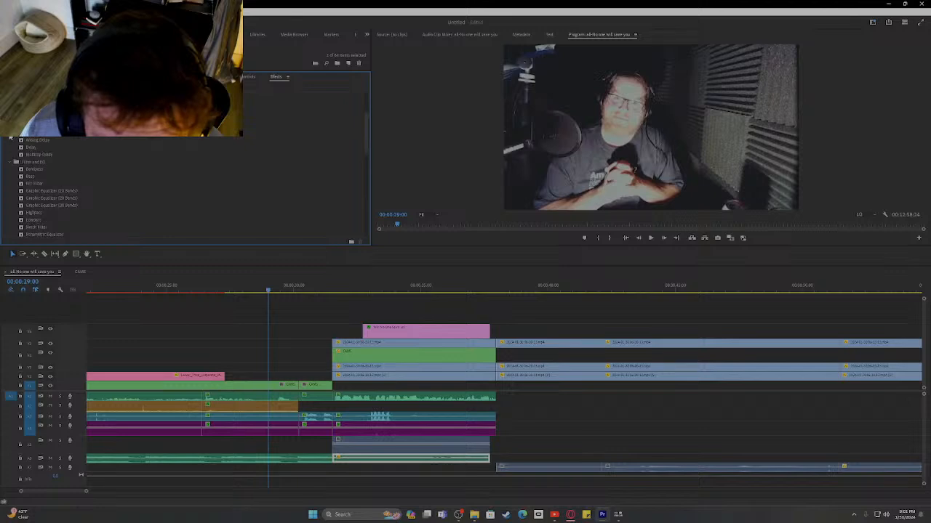
pyautogui.scroll(5, 100, 173)
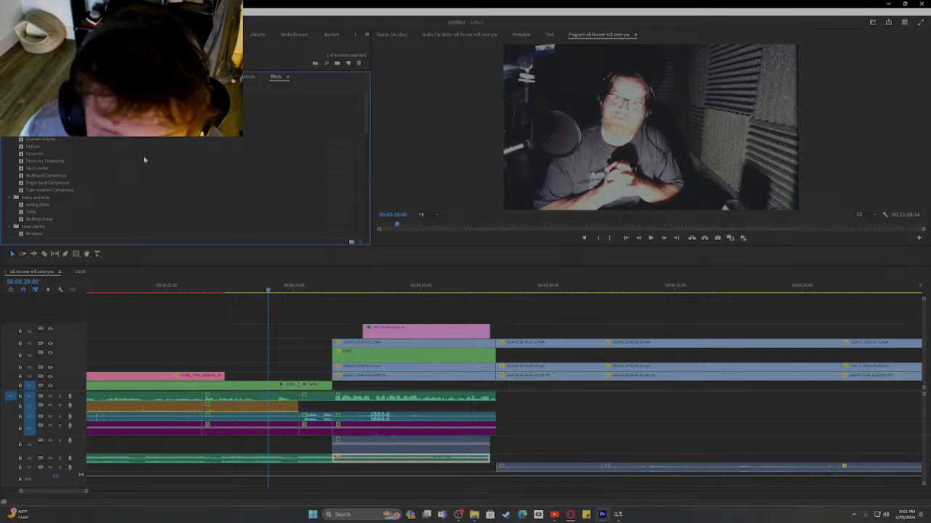
# - Apply the Dynamics effect to the LO-FI CHILL BEAT music piece under the guest's overlaid shot and choose its Hard Compression preset
pyautogui.click(41, 154)
pyautogui.moveTo(41, 154); pyautogui.dragTo(357, 462)
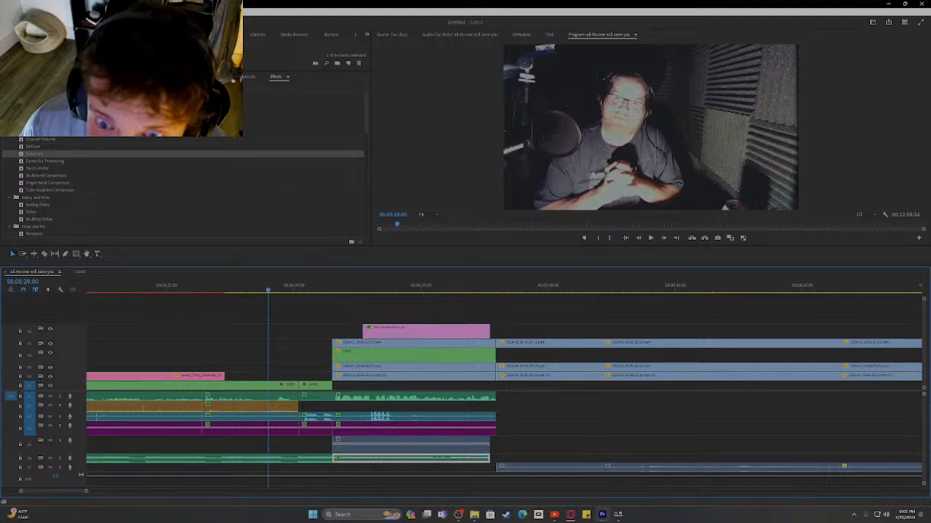
pyautogui.click(248, 77)
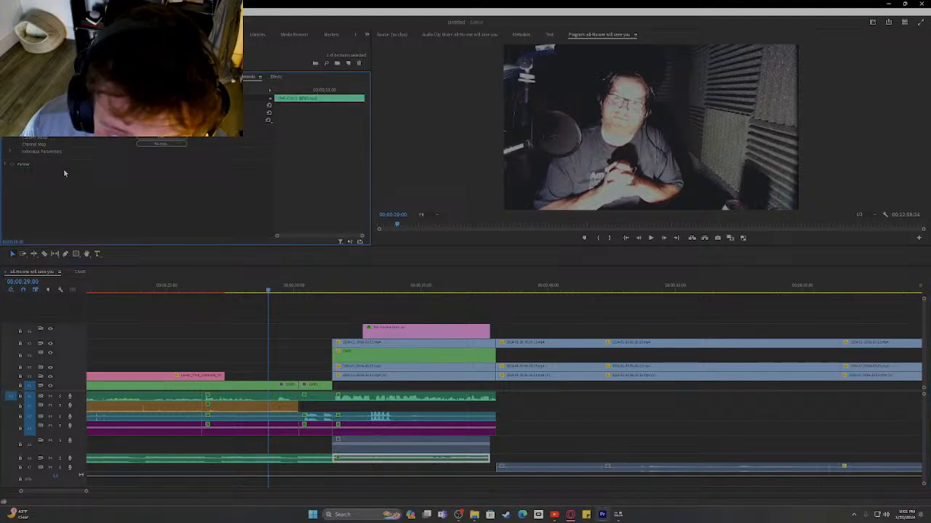
pyautogui.click(160, 143)
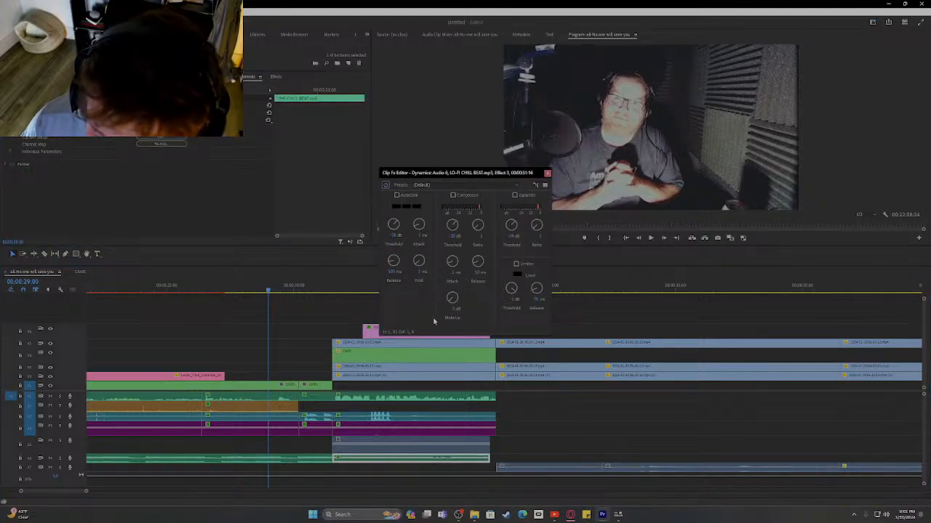
pyautogui.click(450, 185)
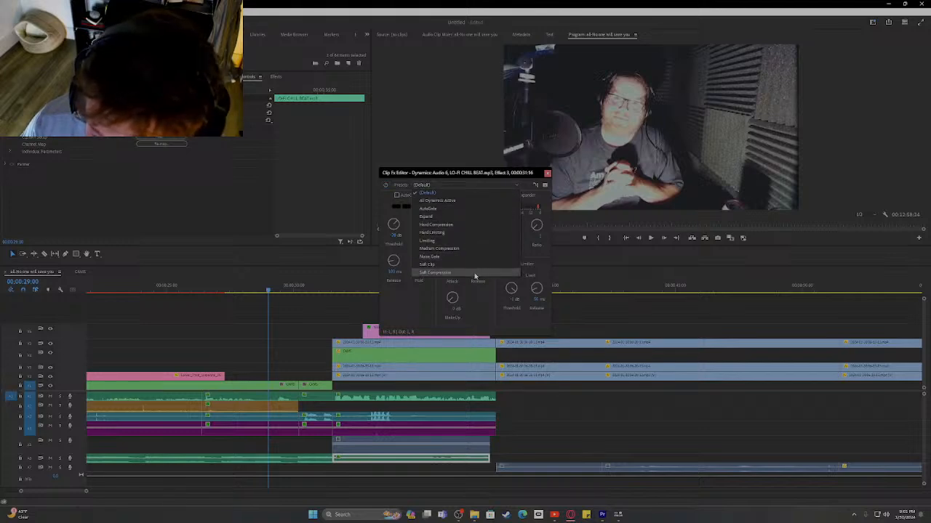
pyautogui.click(456, 225)
pyautogui.click(547, 175)
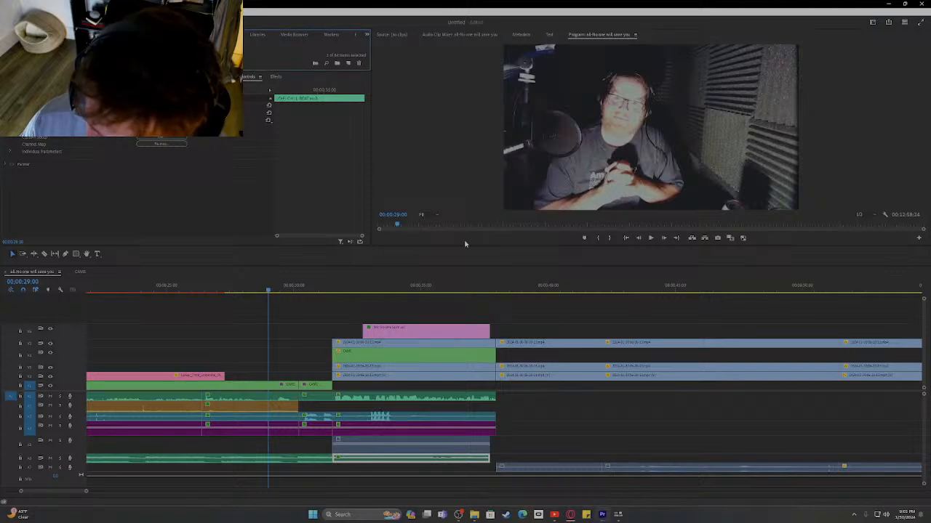
# - Play the overlaid shot from its start to hear the music, and remove the Dynamics effect from the music piece
pyautogui.click(308, 285)
pyautogui.click(333, 283)
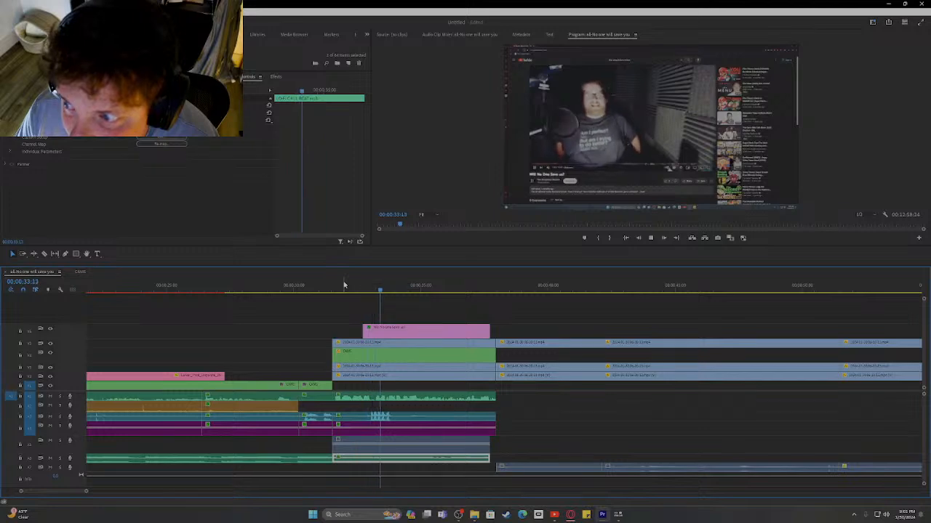
pyautogui.press('space')
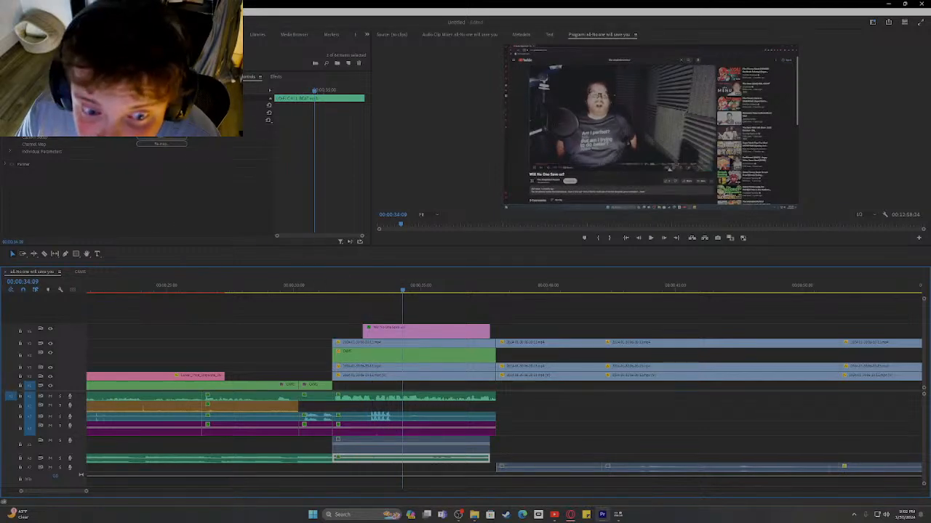
pyautogui.click(43, 121)
pyautogui.press('Delete')
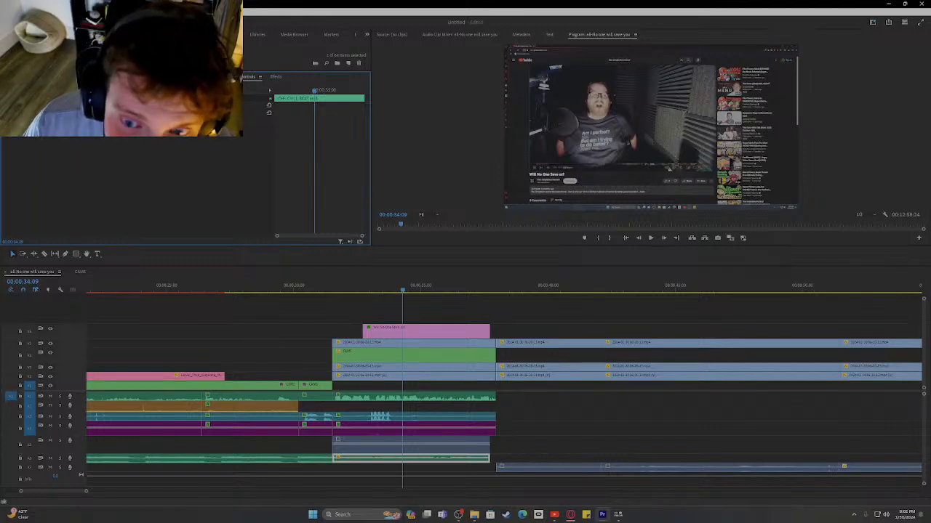
# - Apply the Channel Mixer effect to the same music piece with the Matrixed Stereo [Lt Rt] to ITU 5.1 preset and play it back
pyautogui.hotkey('shift', '7')
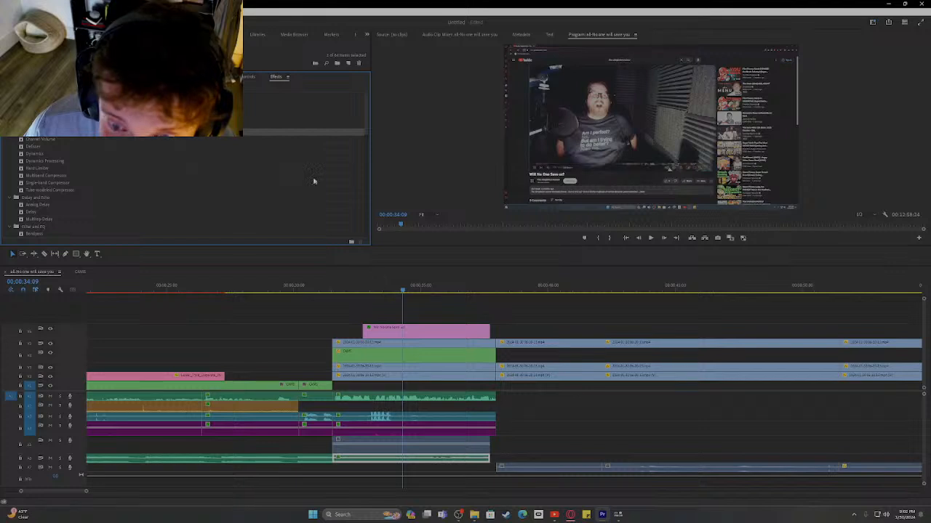
pyautogui.click(250, 76)
pyautogui.click(162, 136)
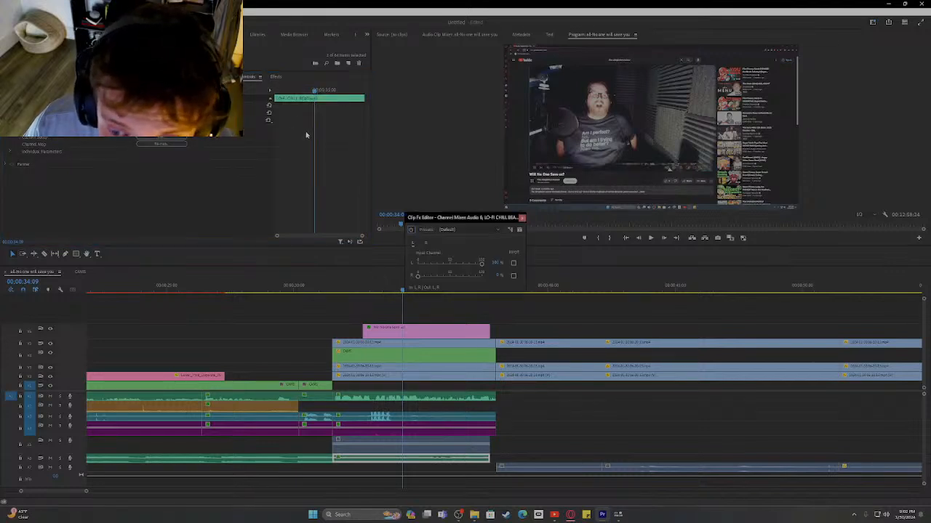
pyautogui.click(471, 229)
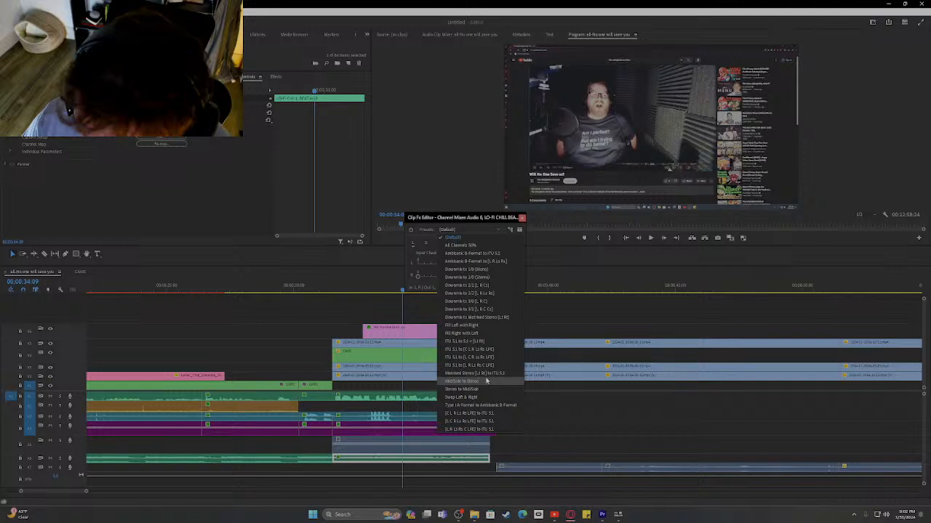
pyautogui.click(484, 374)
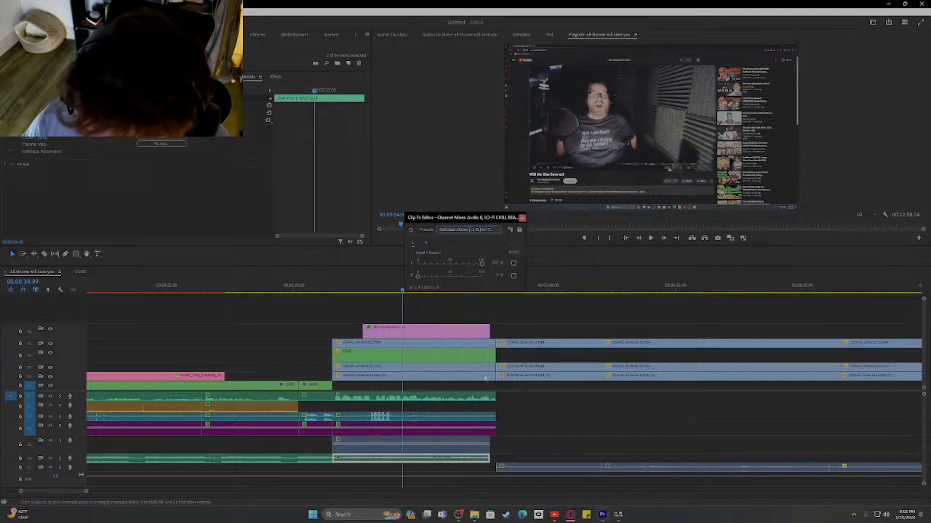
pyautogui.click(521, 218)
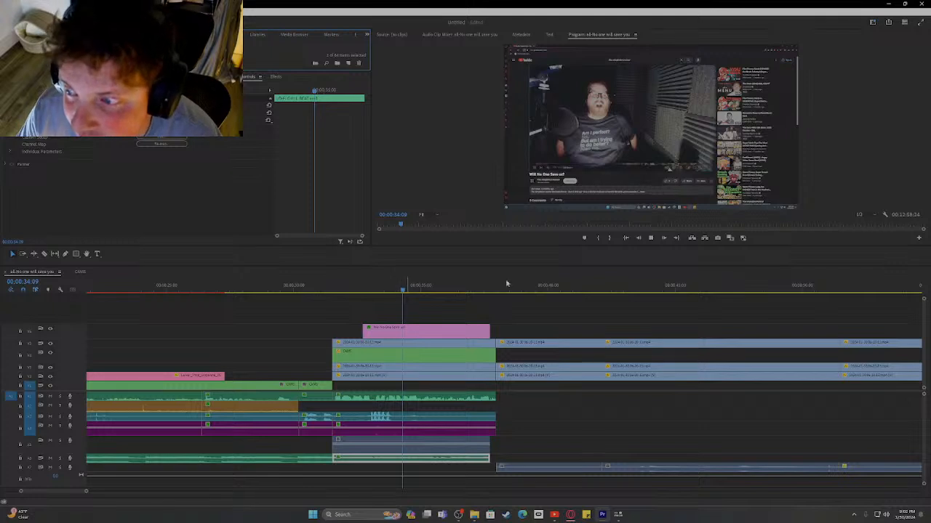
pyautogui.press('space')
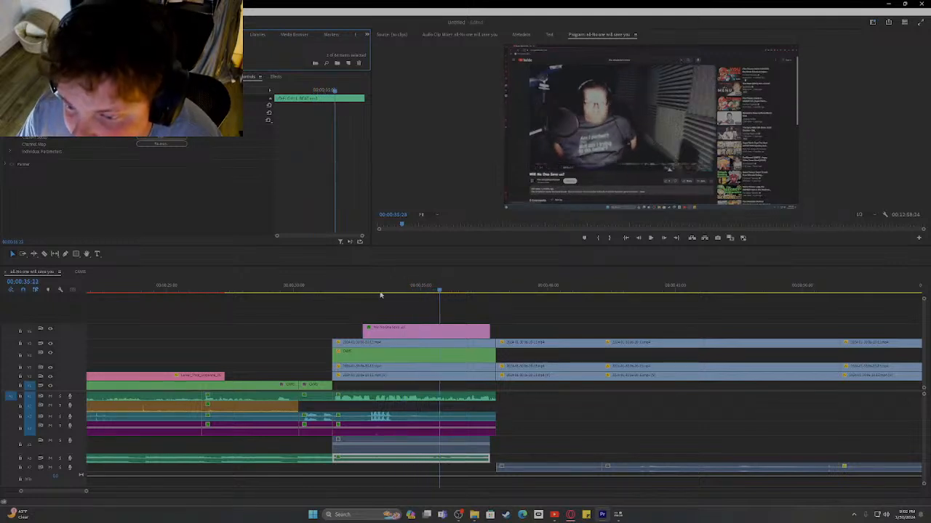
# - Play the overlaid shot from its start and remove the Channel Mixer effect from the LO-FI CHILL BEAT music piece
pyautogui.click(340, 292)
pyautogui.press('space')
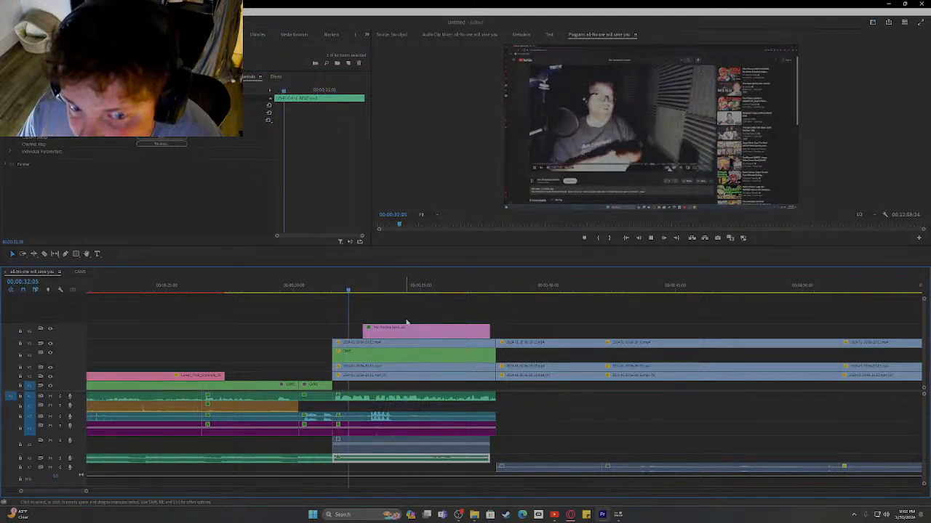
pyautogui.press('space')
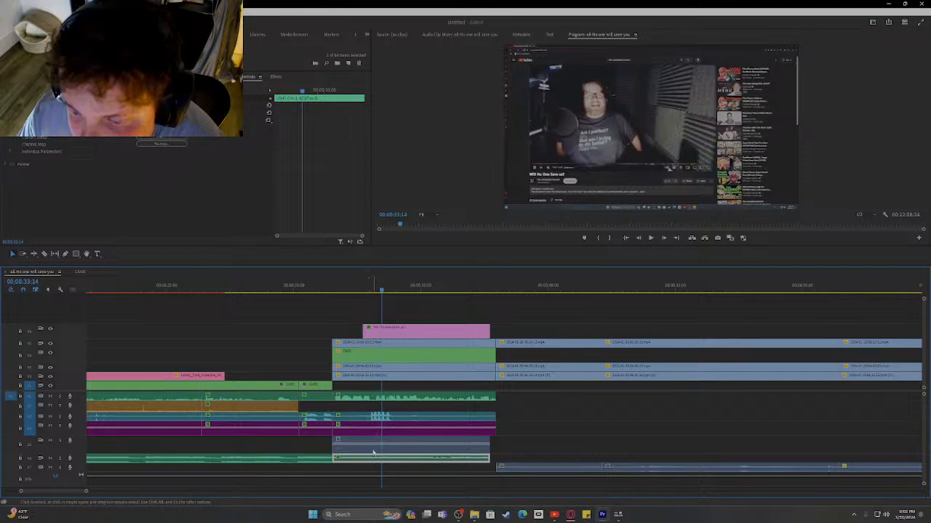
pyautogui.click(45, 121)
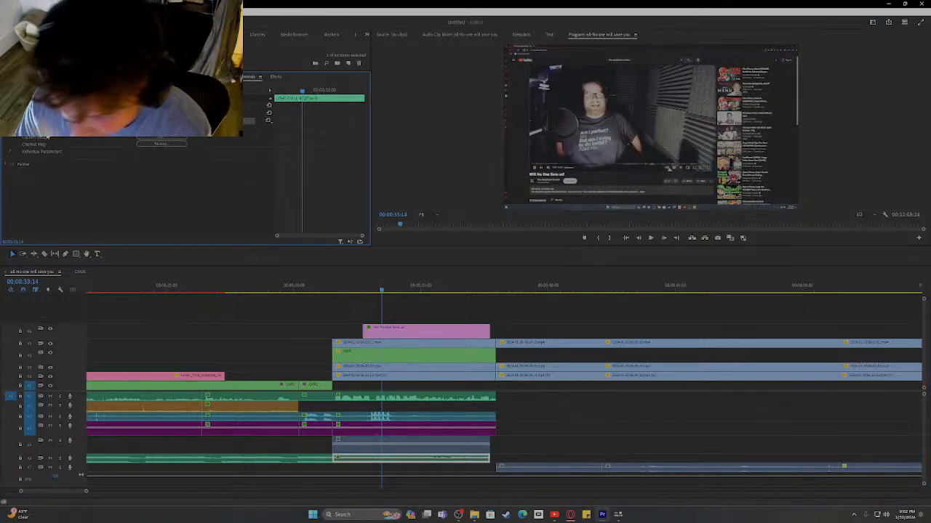
pyautogui.press('Delete')
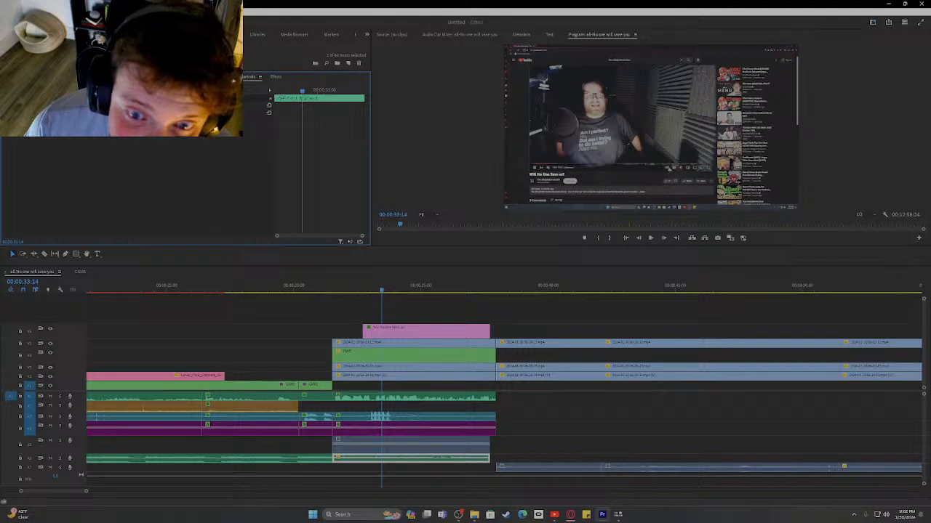
# - Look through the audio effects from Amplitude and Compression down to Stereo Imagery and Time and Pitch for another music treatment
pyautogui.click(277, 78)
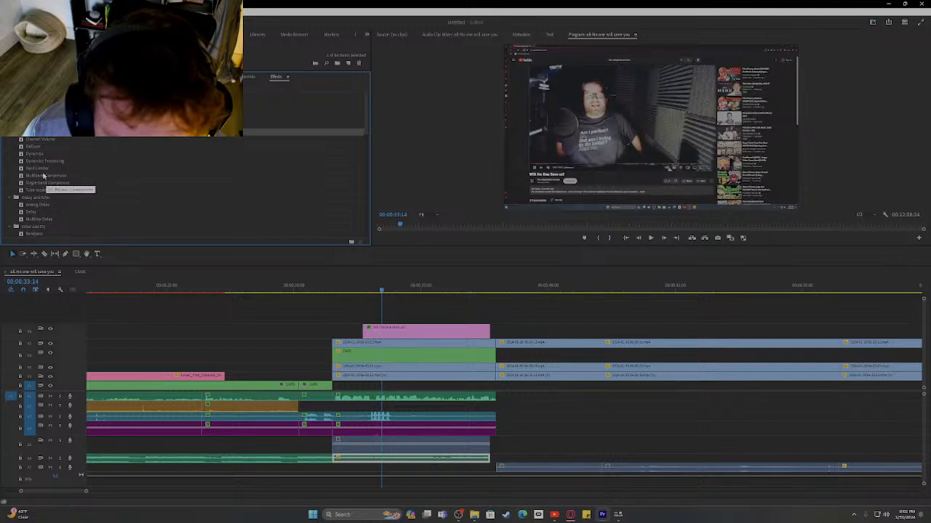
pyautogui.scroll(-3, 47, 210)
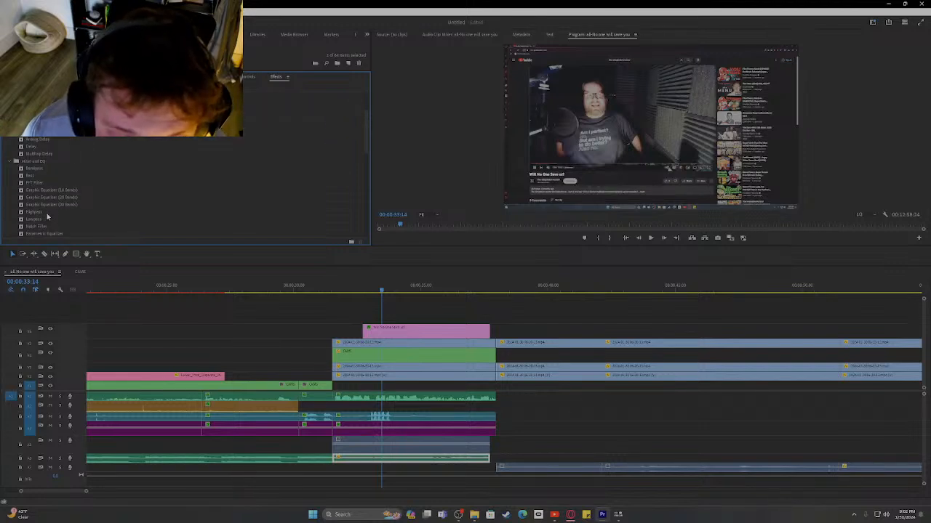
pyautogui.scroll(-2, 49, 217)
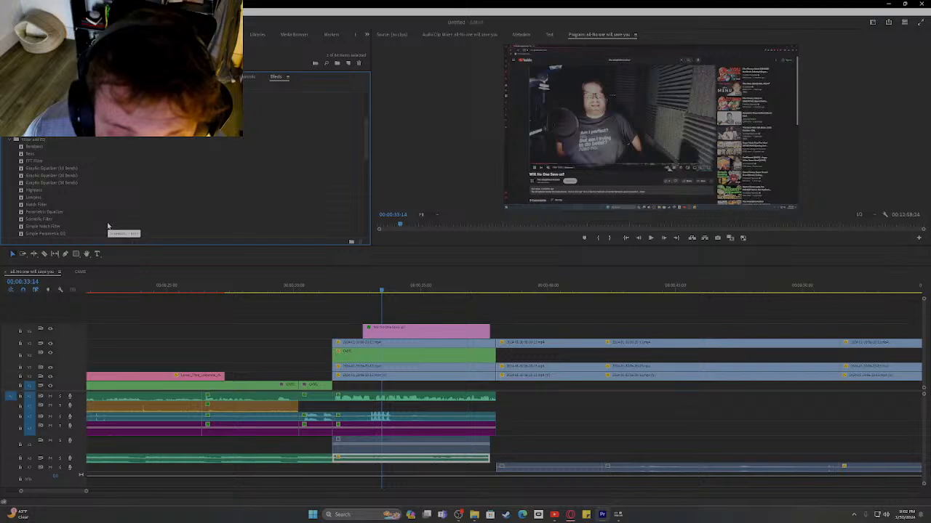
pyautogui.scroll(-3, 90, 220)
pyautogui.scroll(-3, 84, 221)
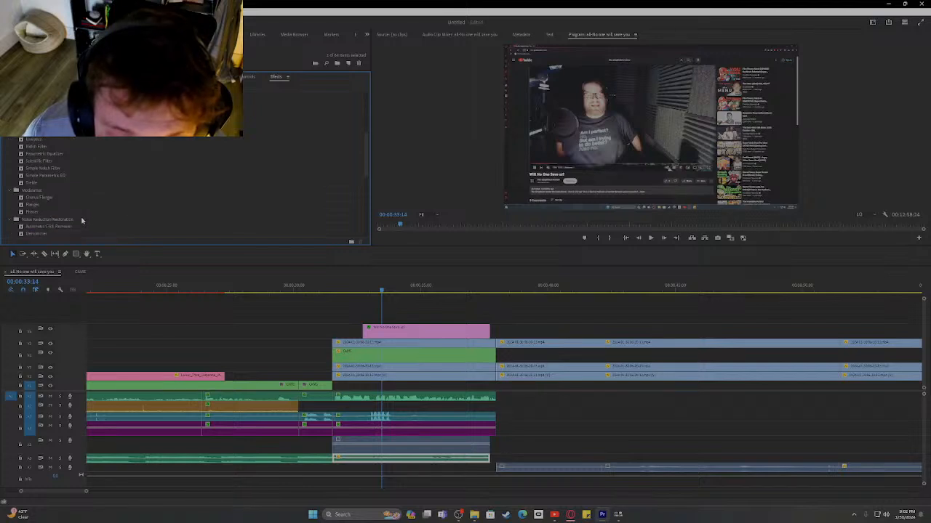
pyautogui.scroll(-3, 79, 220)
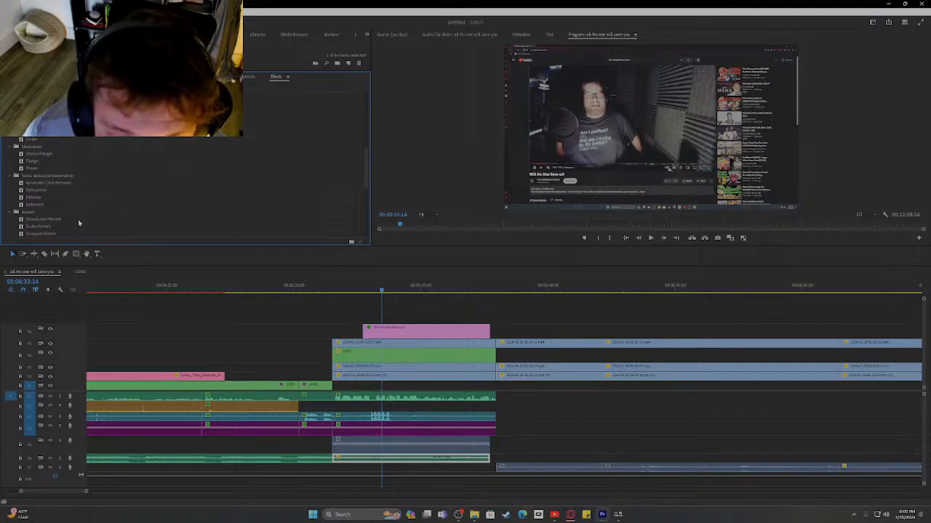
pyautogui.scroll(-5, 73, 222)
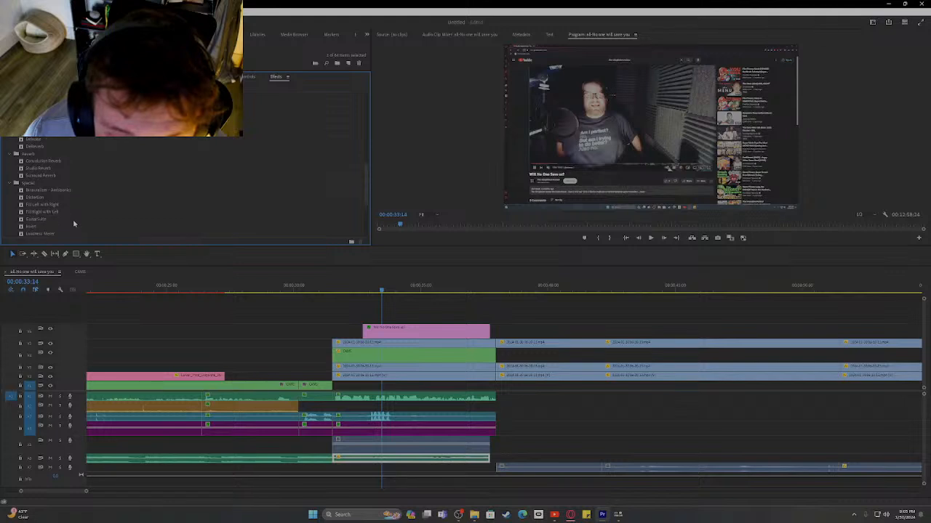
pyautogui.scroll(-2, 72, 221)
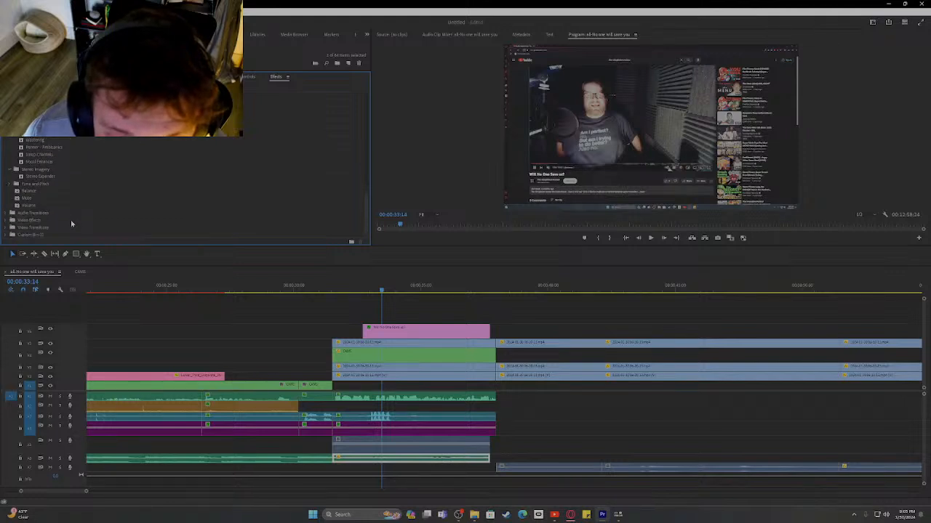
# - Assign the music piece under the overlaid shot the Essential Sound dialogue preset From the Television
pyautogui.click(157, 76)
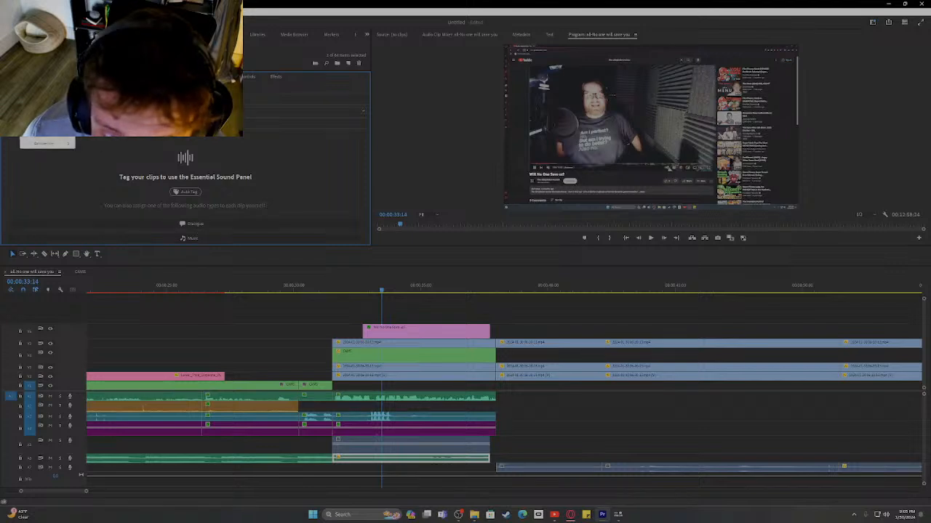
pyautogui.click(47, 144)
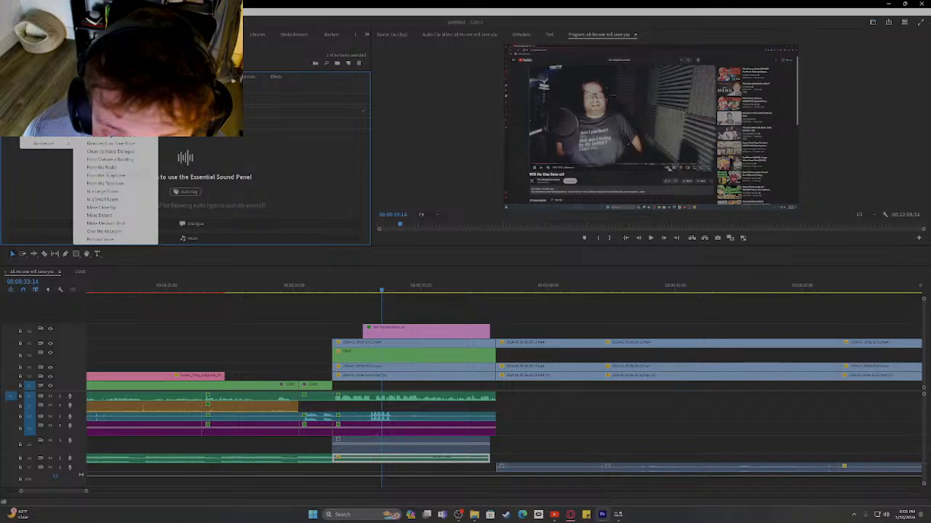
pyautogui.moveTo(44, 127)
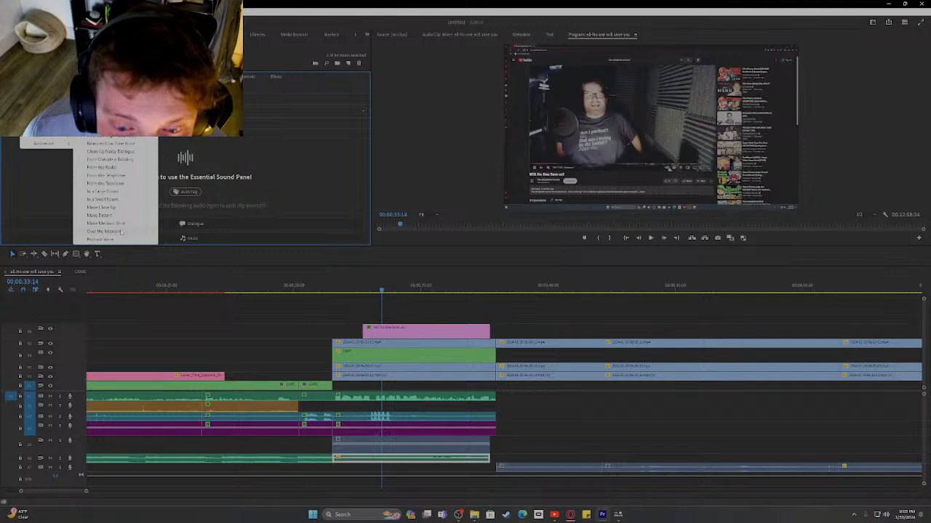
pyautogui.click(112, 184)
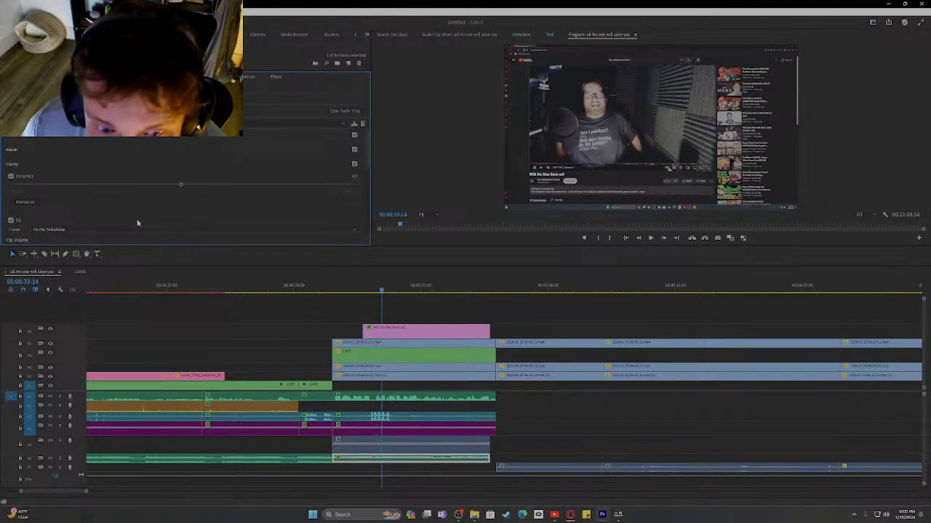
# - Play the overlaid shot from its start and increase the Clarity Dynamics amount on the music piece
pyautogui.press('space')
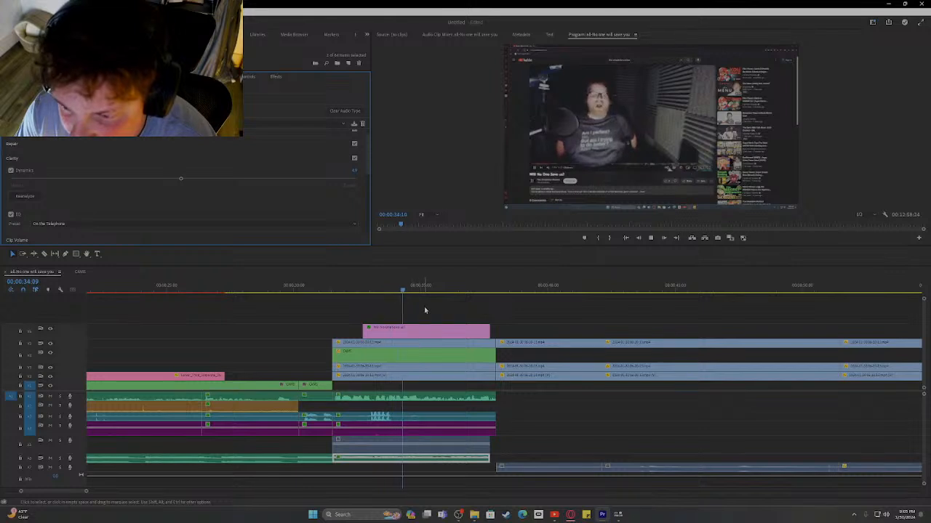
pyautogui.click(335, 296)
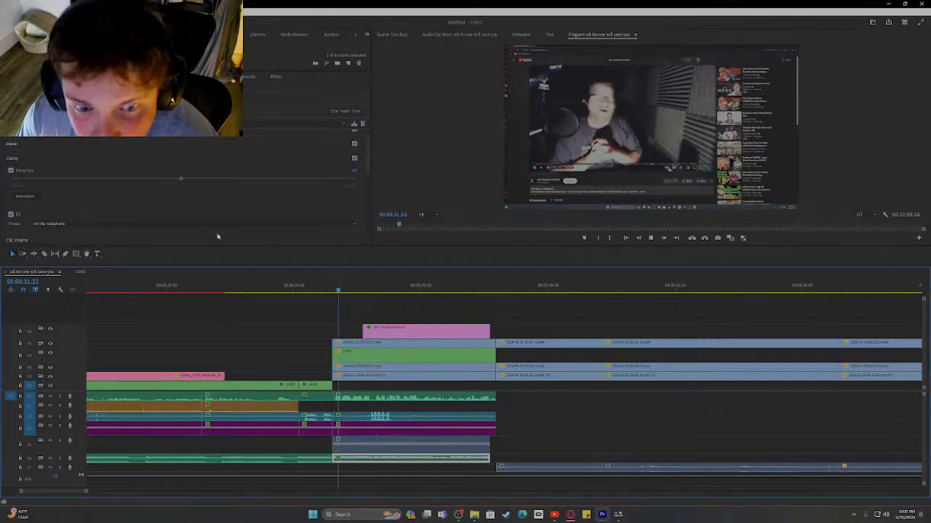
pyautogui.moveTo(182, 180); pyautogui.dragTo(213, 180)
pyautogui.press('space')
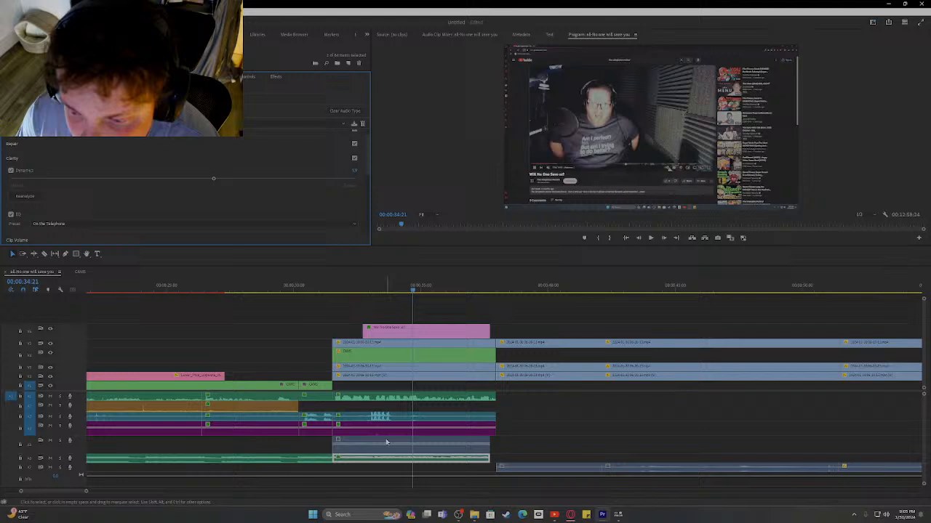
# - Change the Essential Sound preset of the dialogue audio under the overlaid shot to From the Television and play it back
pyautogui.click(385, 397)
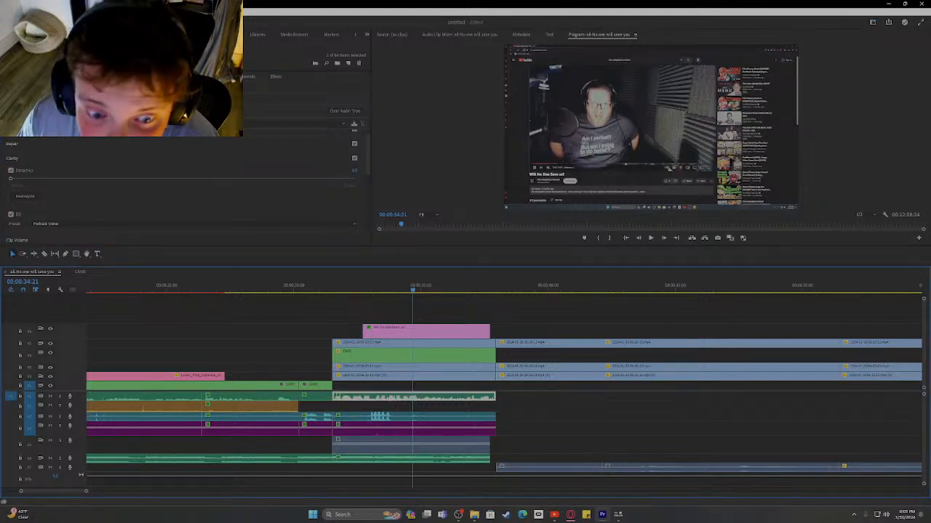
pyautogui.click(144, 149)
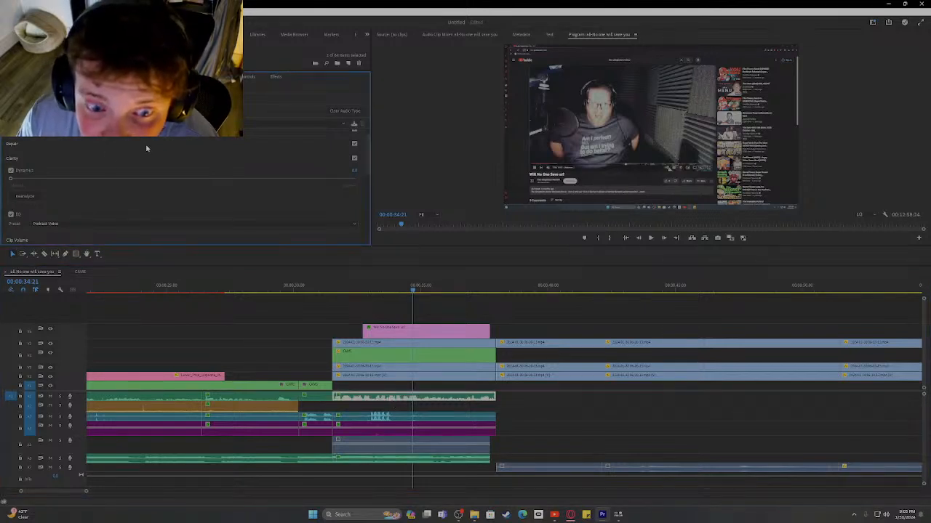
pyautogui.scroll(1, 145, 149)
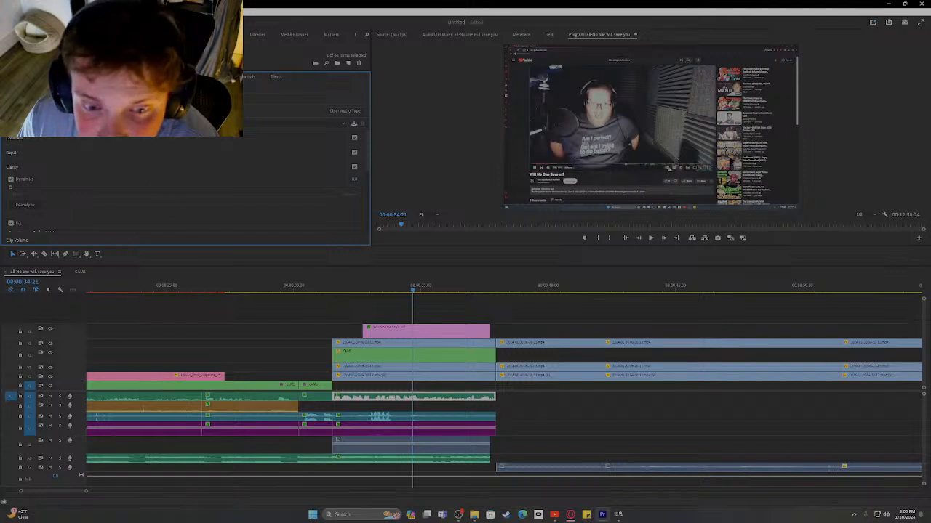
pyautogui.click(109, 124)
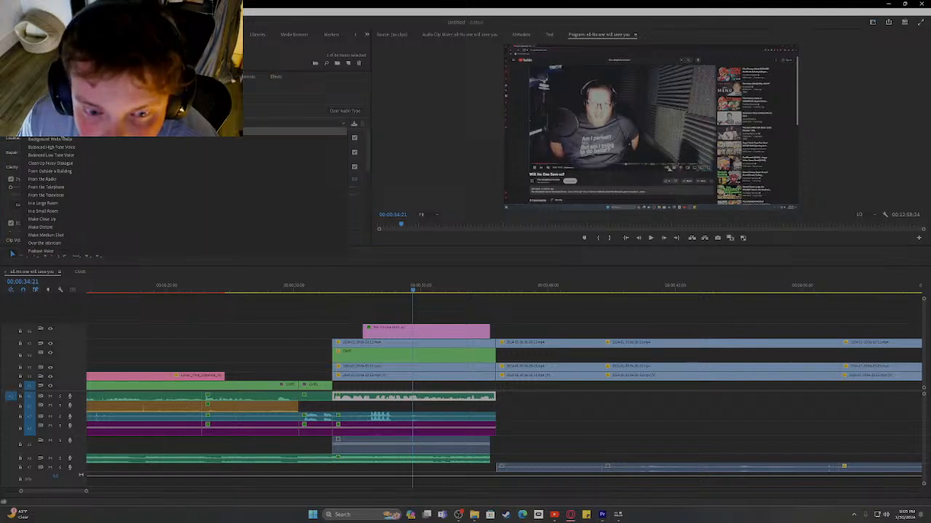
pyautogui.click(60, 196)
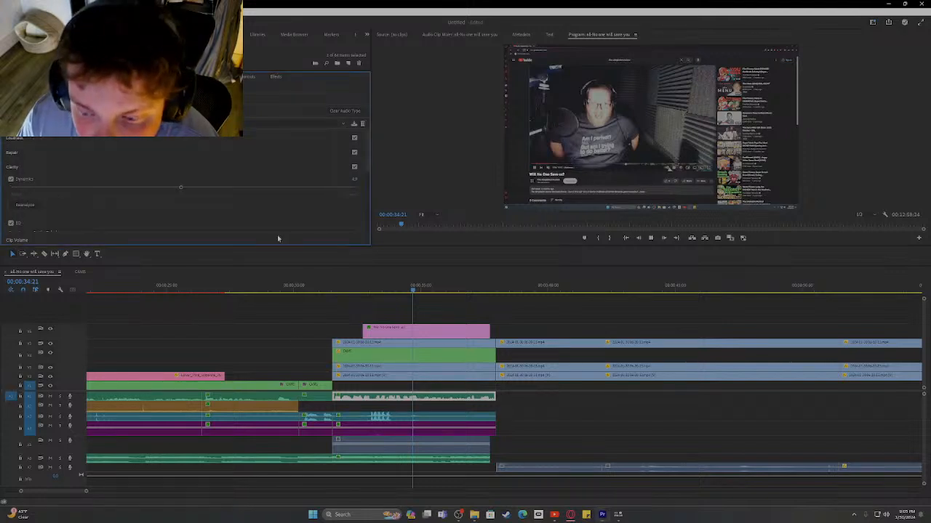
pyautogui.press('space')
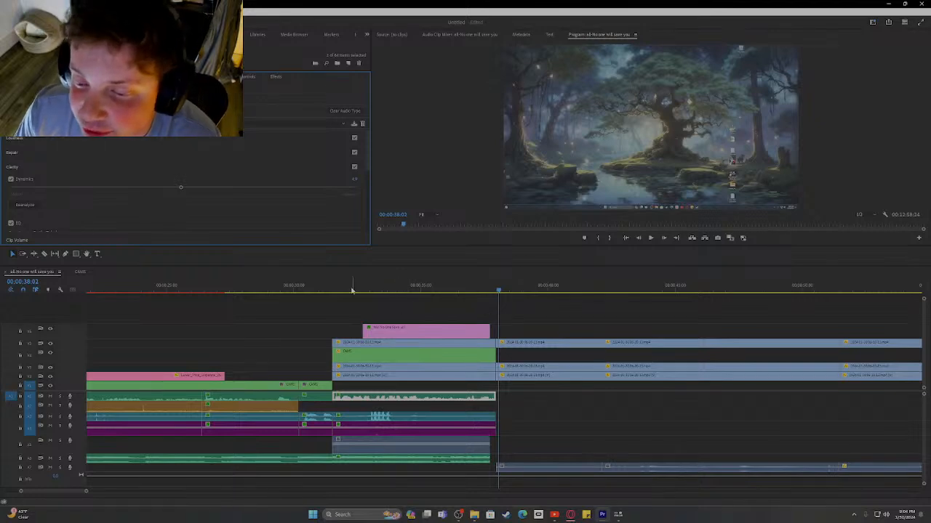
# - Play the overlaid shot with its lead-in to hear the television sound, and scrub back to the preceding speaker title
pyautogui.moveTo(332, 288); pyautogui.dragTo(261, 296)
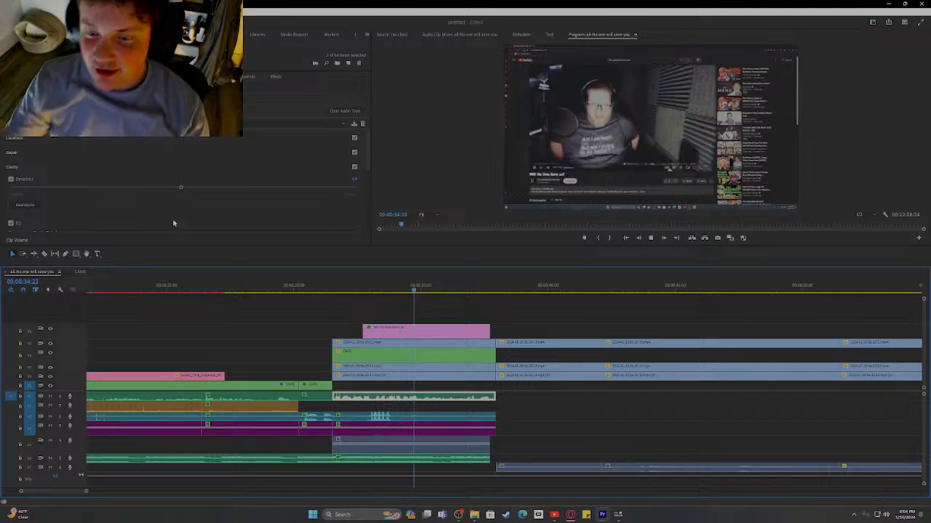
pyautogui.click(222, 292)
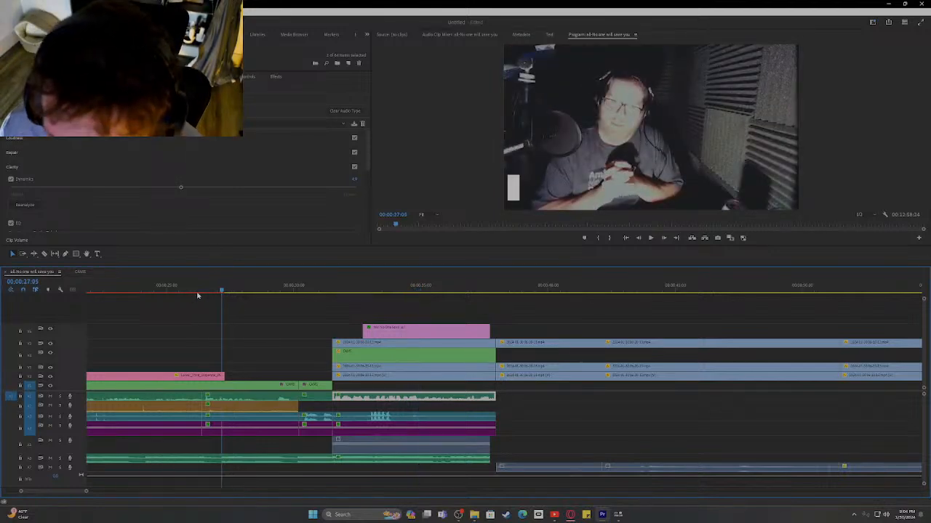
pyautogui.moveTo(216, 292); pyautogui.dragTo(204, 296)
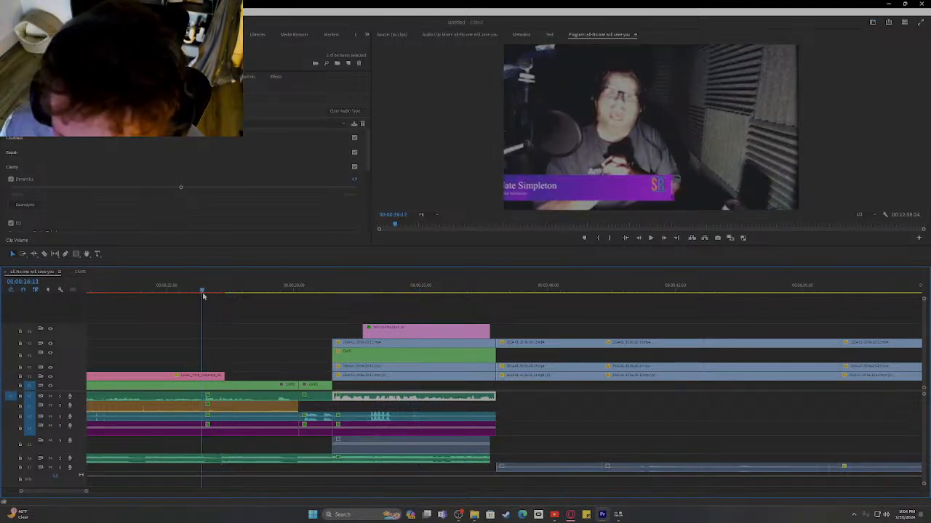
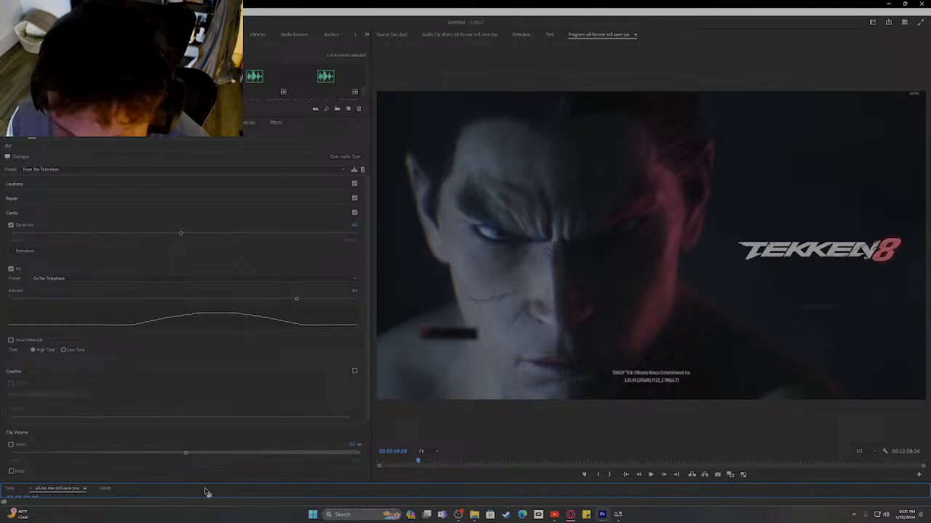
# - Enlarge the timeline area and move the playhead back to 00:00:38:12, just past the guest's overlaid shot
pyautogui.moveTo(202, 484); pyautogui.dragTo(371, 174)
pyautogui.scroll(-3, 234, 309)
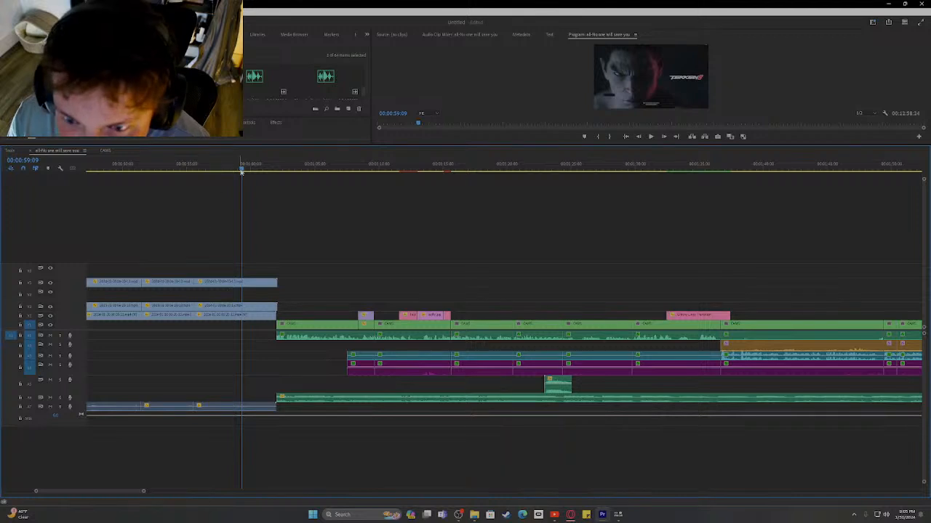
pyautogui.moveTo(242, 170); pyautogui.dragTo(208, 196)
# - Examine the end of the guest's overlaid shot around 00:00:37 by scrubbing back and forth over it
pyautogui.press('c')
pyautogui.scroll(5, 189, 256)
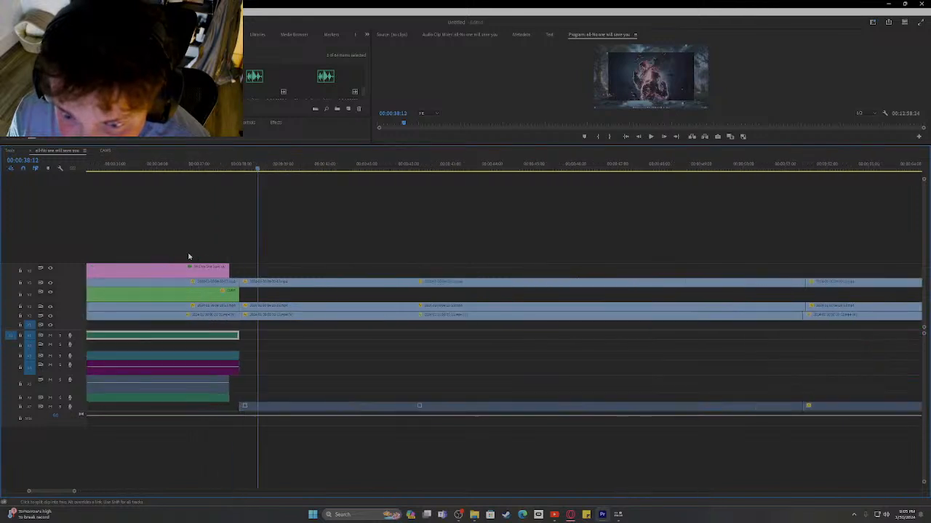
pyautogui.scroll(4, 197, 253)
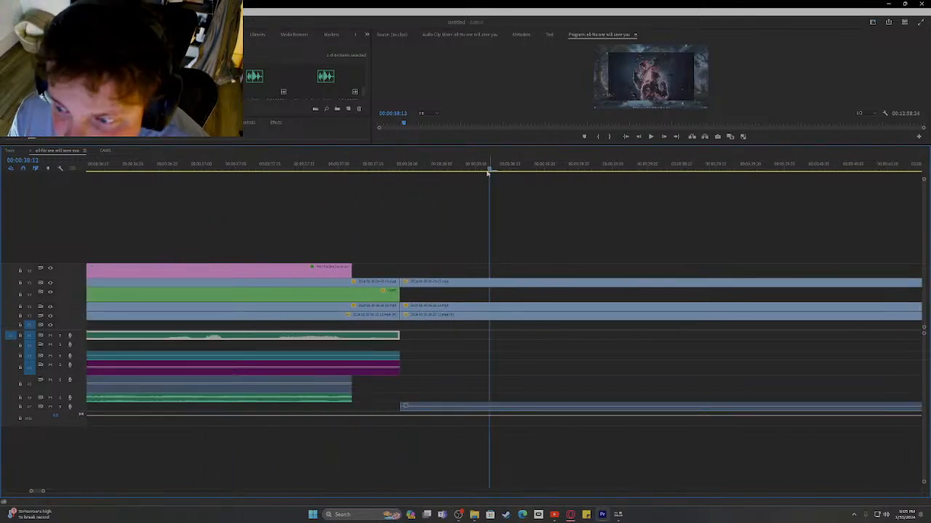
pyautogui.moveTo(451, 176); pyautogui.dragTo(254, 189)
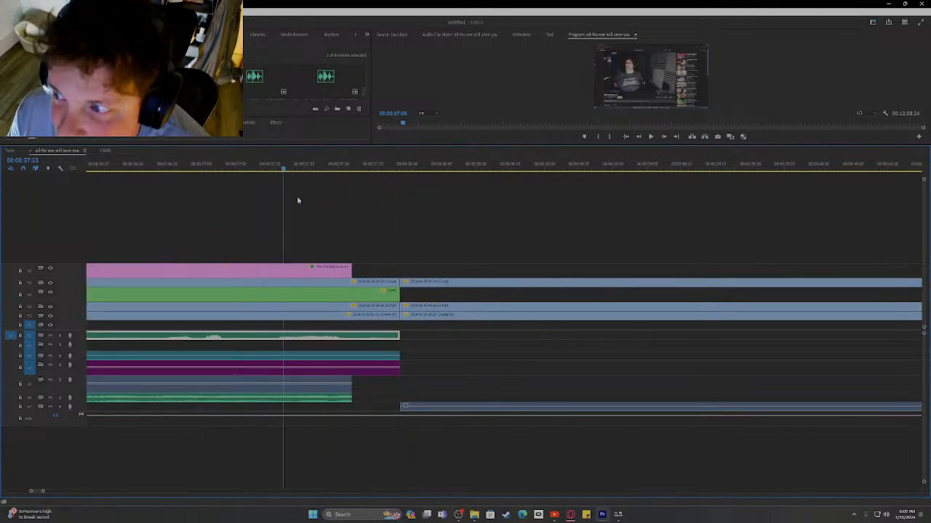
pyautogui.moveTo(318, 200); pyautogui.dragTo(366, 222)
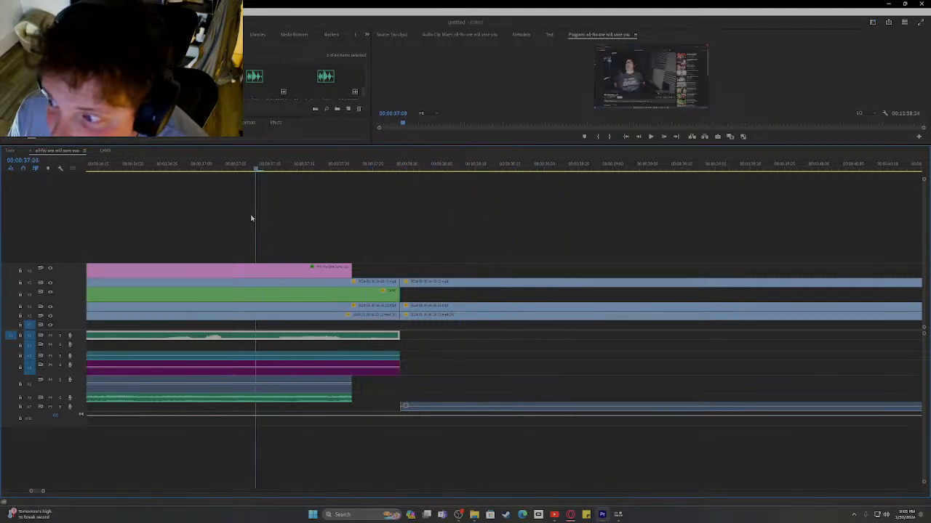
pyautogui.press('=')
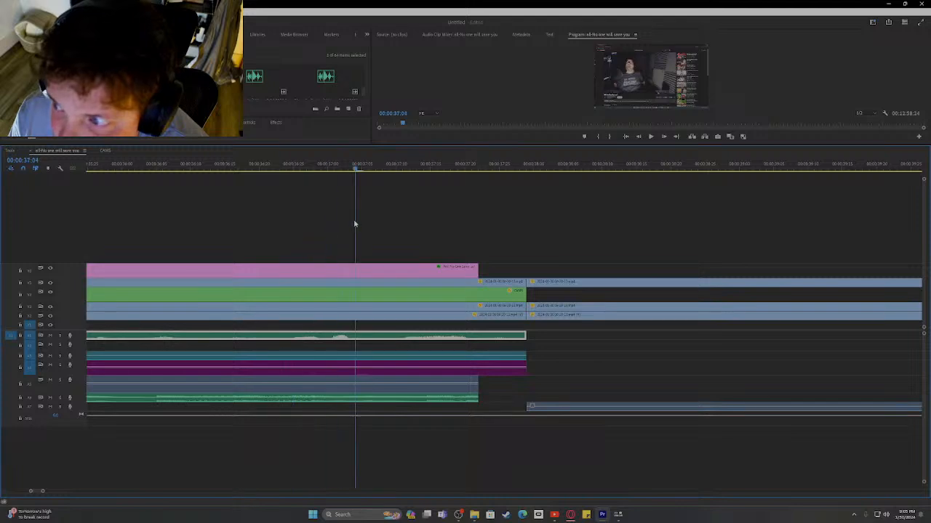
pyautogui.moveTo(489, 230); pyautogui.dragTo(342, 222)
pyautogui.scroll(-6, 359, 227)
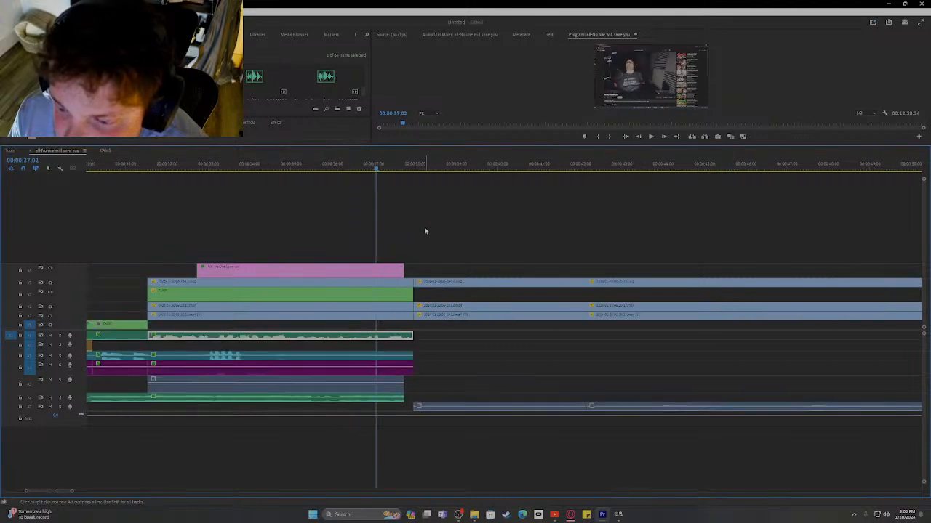
# - Ripple-delete the middle section of the stacked Tekken trailer footage, starting at 00:00:42:04
pyautogui.moveTo(405, 170); pyautogui.dragTo(807, 209)
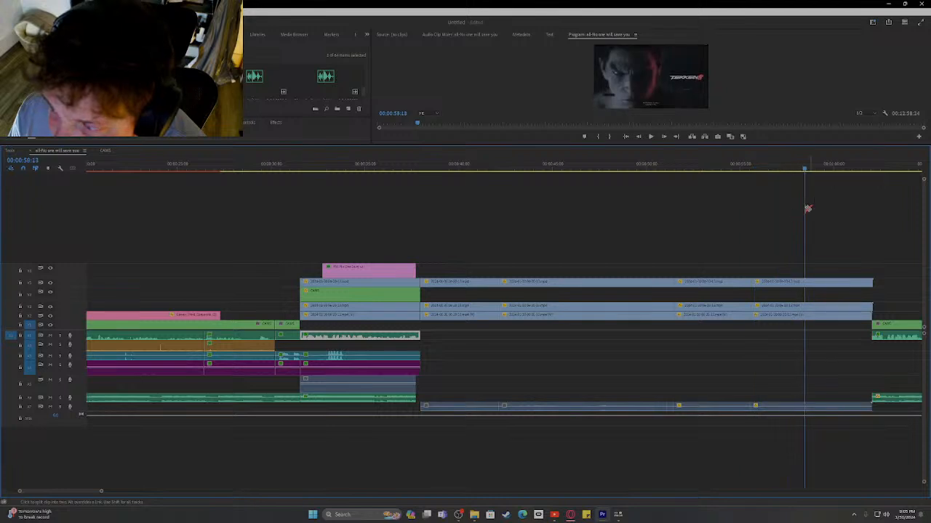
pyautogui.moveTo(688, 267); pyautogui.dragTo(613, 318)
pyautogui.hotkey('shift', 'Delete')
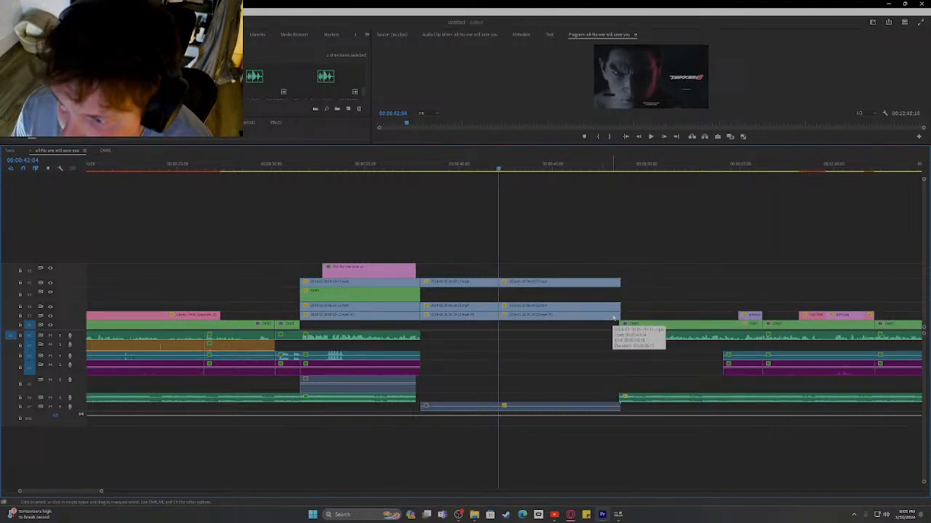
# - Cut the stacked trailer clips at about 00:00:45 and ripple-delete the remaining tail piece
pyautogui.click(434, 165)
pyautogui.click(401, 169)
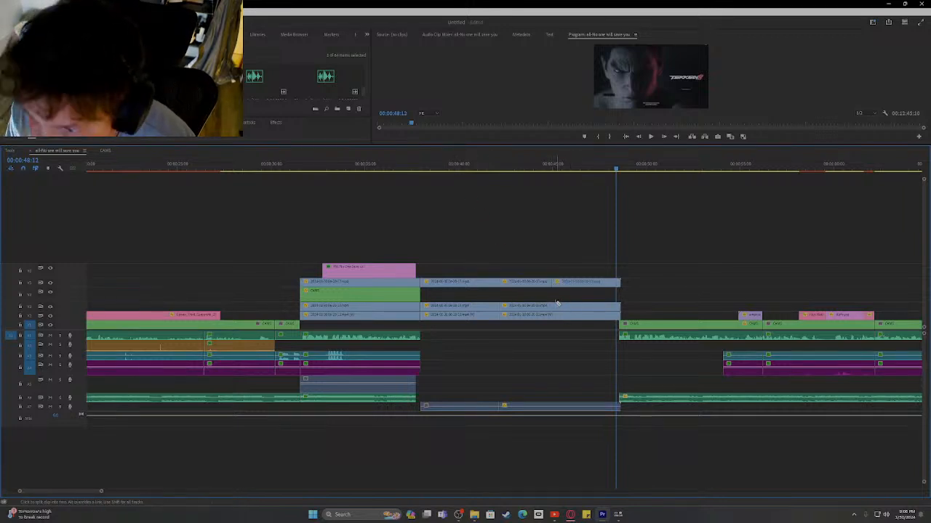
pyautogui.moveTo(584, 258); pyautogui.dragTo(574, 327)
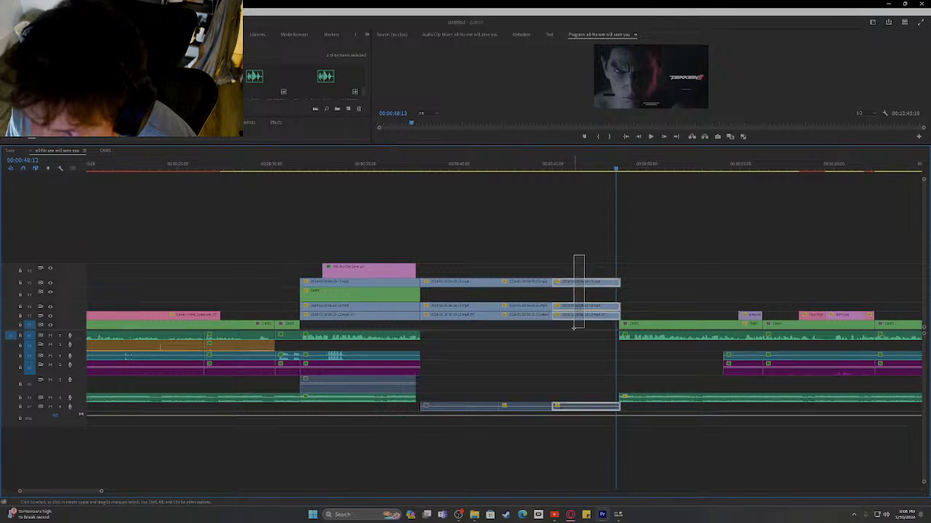
pyautogui.hotkey('shift', 'Delete')
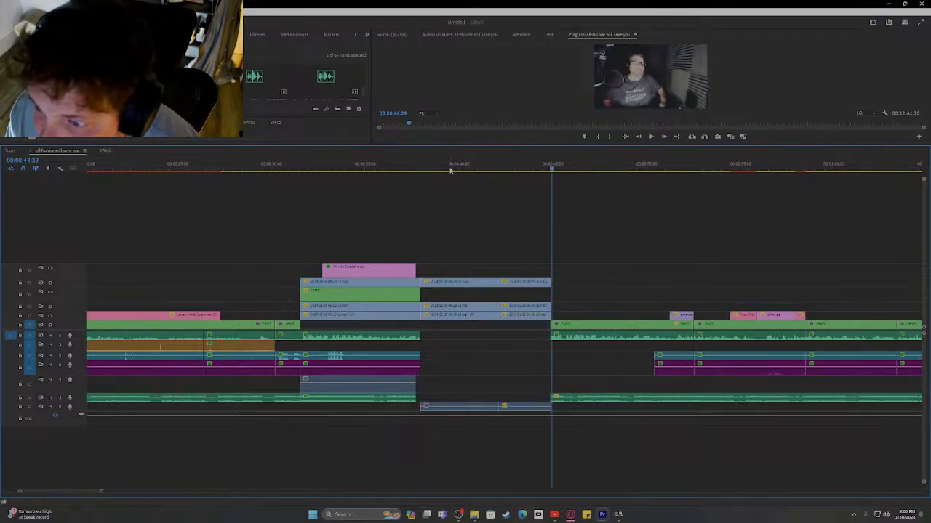
# - Cut all stacked trailer clips at 00:00:39:29 and ripple-delete the piece up to the next cut
pyautogui.press('space')
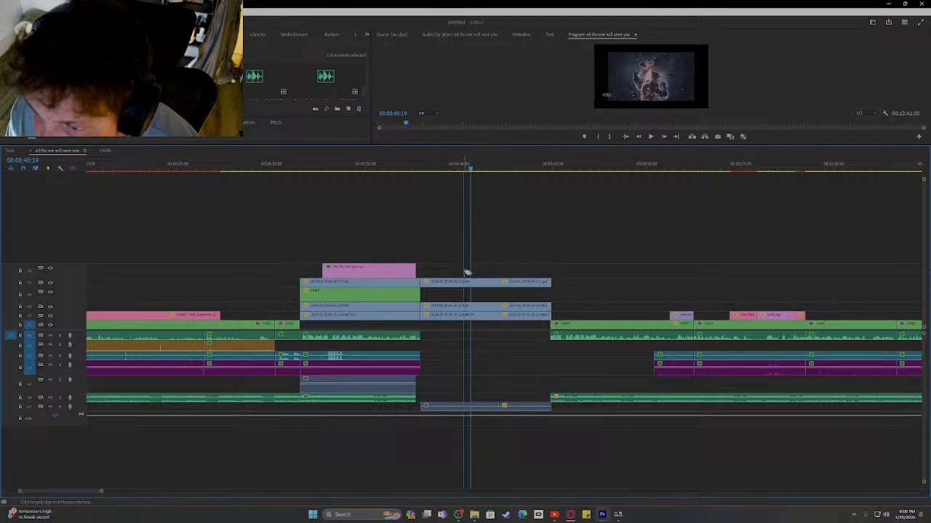
pyautogui.click(479, 335)
pyautogui.click(444, 269)
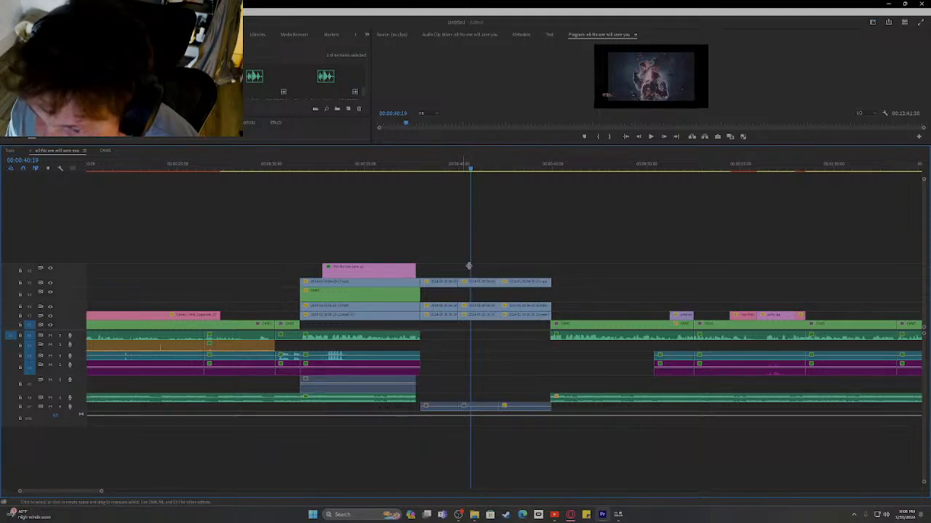
pyautogui.hotkey('shift', 'Delete')
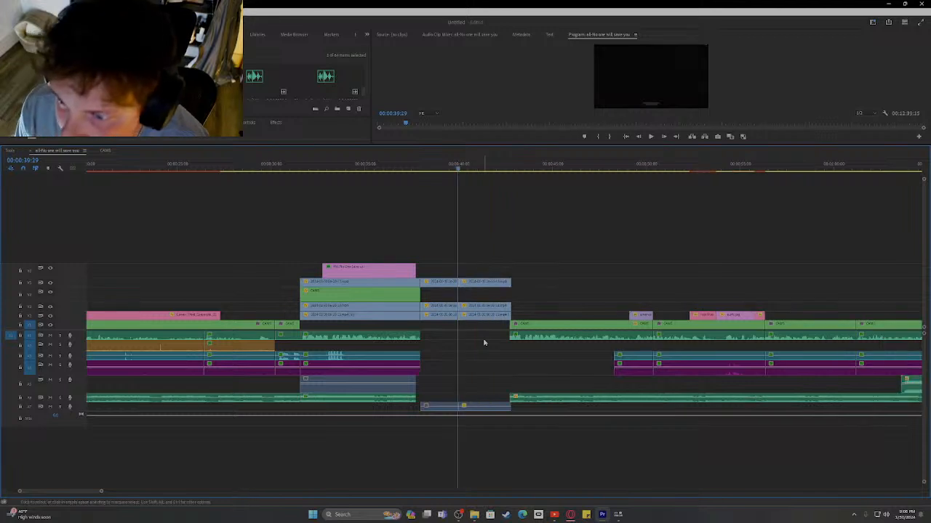
# - Play back the shortened trailer section and scrub through the following conversation to about 00:05:45
pyautogui.click(425, 168)
pyautogui.press('space')
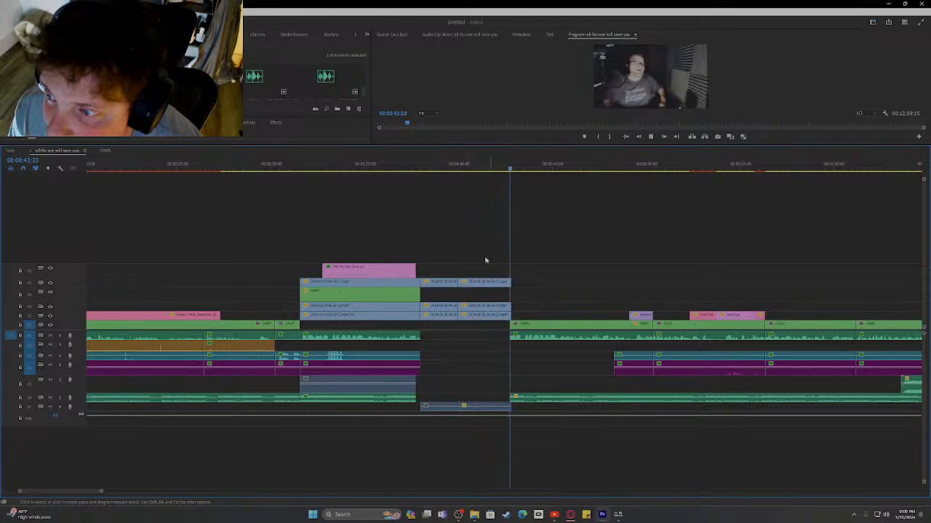
pyautogui.moveTo(414, 169); pyautogui.dragTo(341, 184)
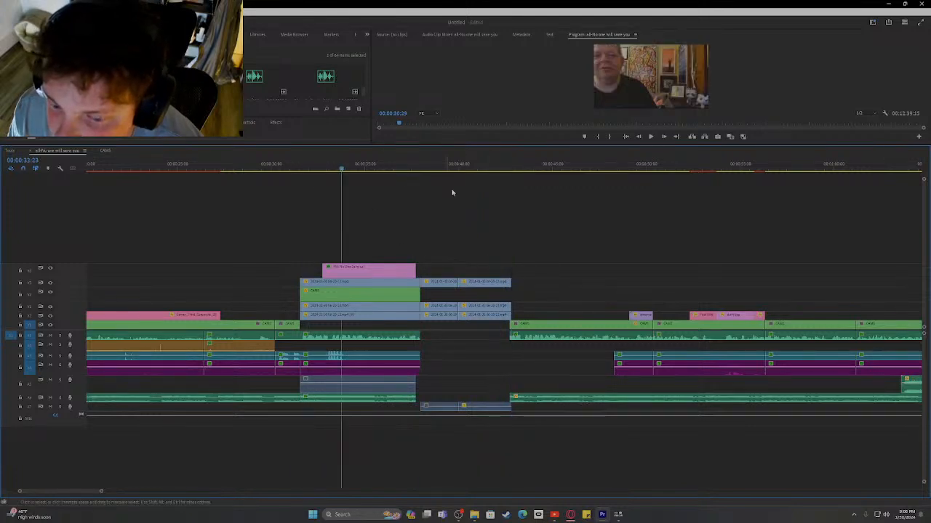
pyautogui.scroll(-4, 501, 225)
pyautogui.scroll(-1, 422, 251)
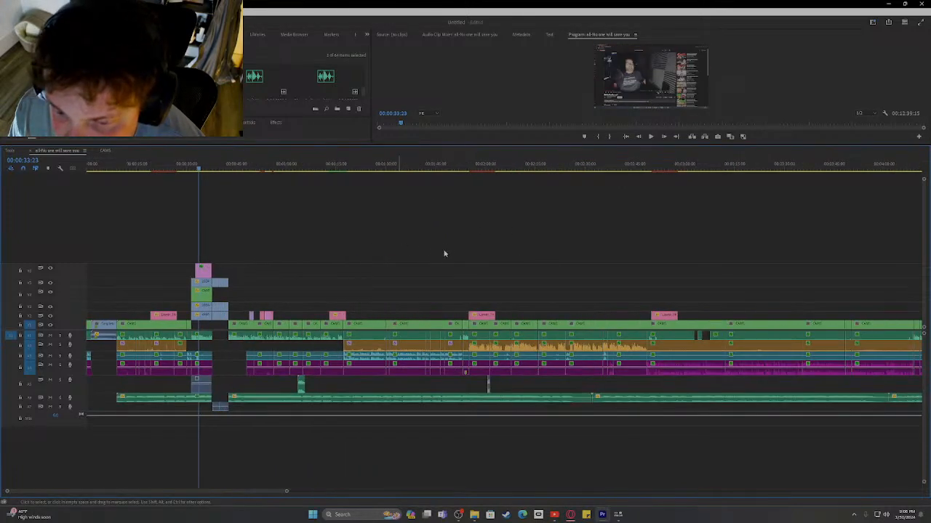
pyautogui.scroll(-1, 437, 257)
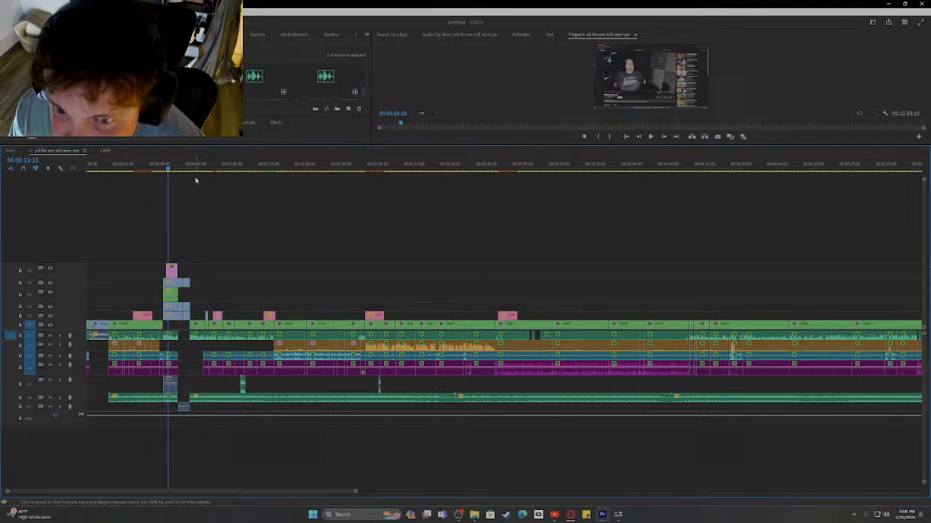
pyautogui.moveTo(197, 170); pyautogui.dragTo(843, 216)
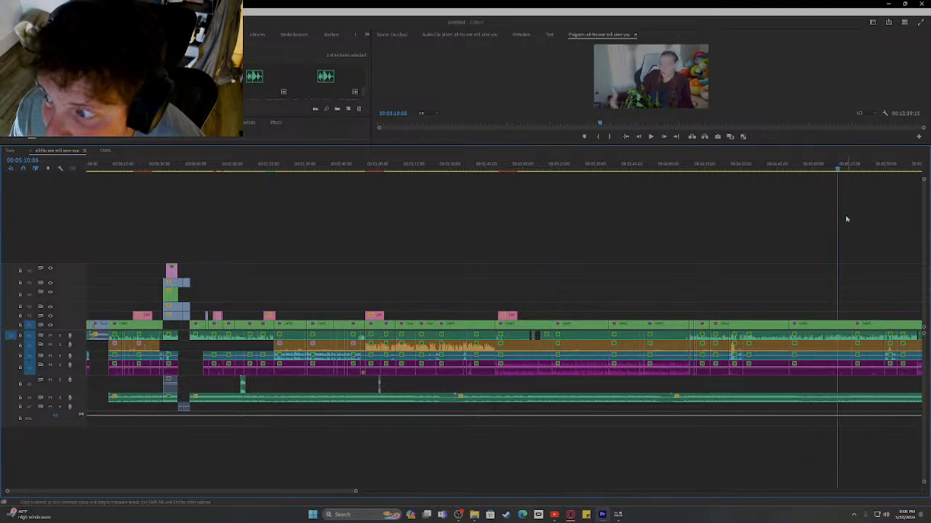
pyautogui.scroll(-2, 847, 262)
pyautogui.scroll(-2, 847, 262)
pyautogui.moveTo(374, 172); pyautogui.dragTo(293, 200)
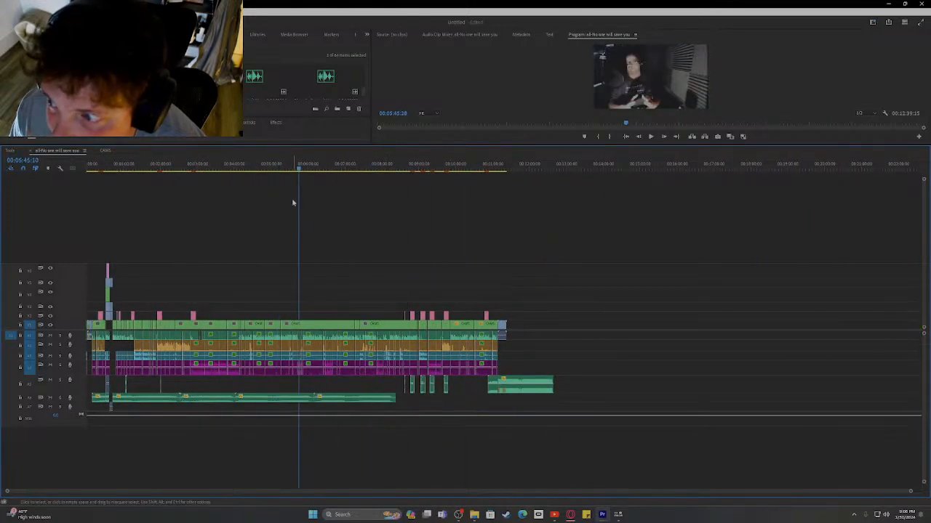
# - Check the yellow question text over the host's shot around 00:08:37 by scrubbing and playing it
pyautogui.scroll(5, 322, 247)
pyautogui.scroll(4, 675, 255)
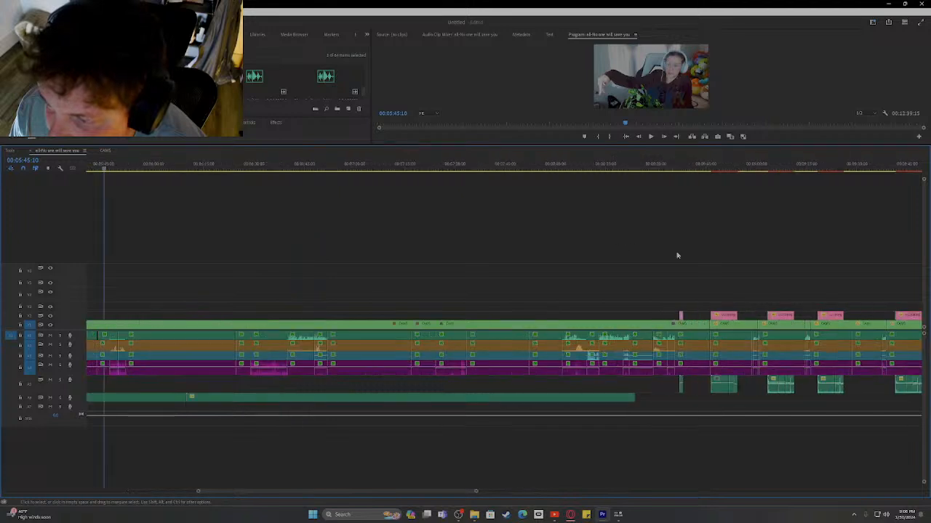
pyautogui.moveTo(646, 170); pyautogui.dragTo(677, 170)
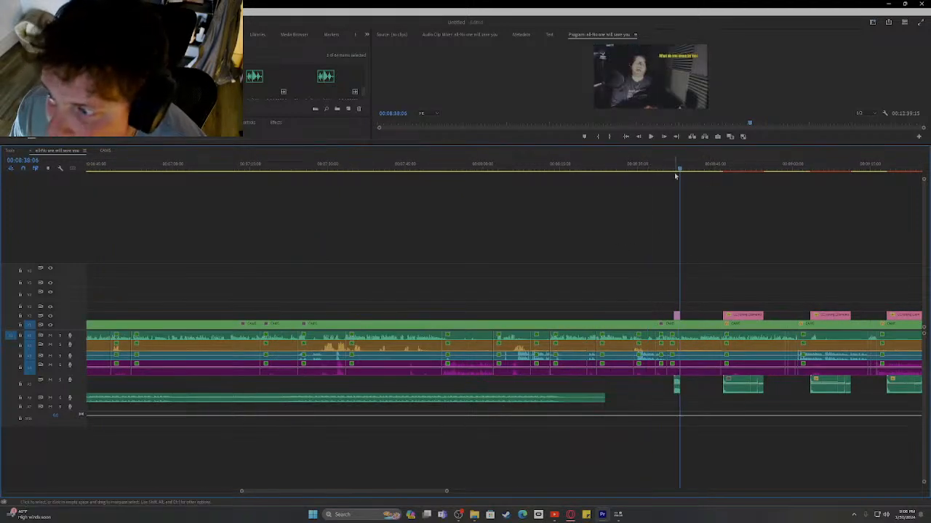
pyautogui.moveTo(679, 171); pyautogui.dragTo(666, 170)
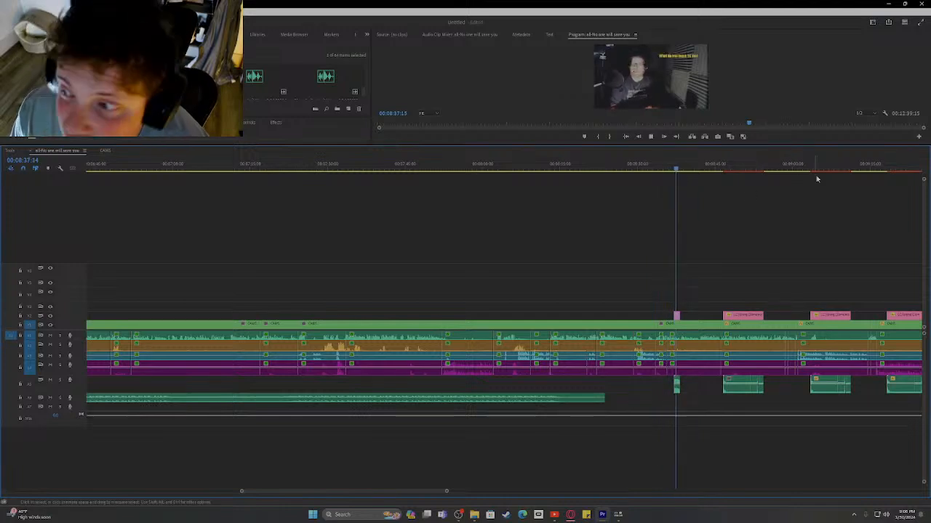
pyautogui.press('space')
pyautogui.scroll(3, 805, 288)
pyautogui.scroll(2, 760, 288)
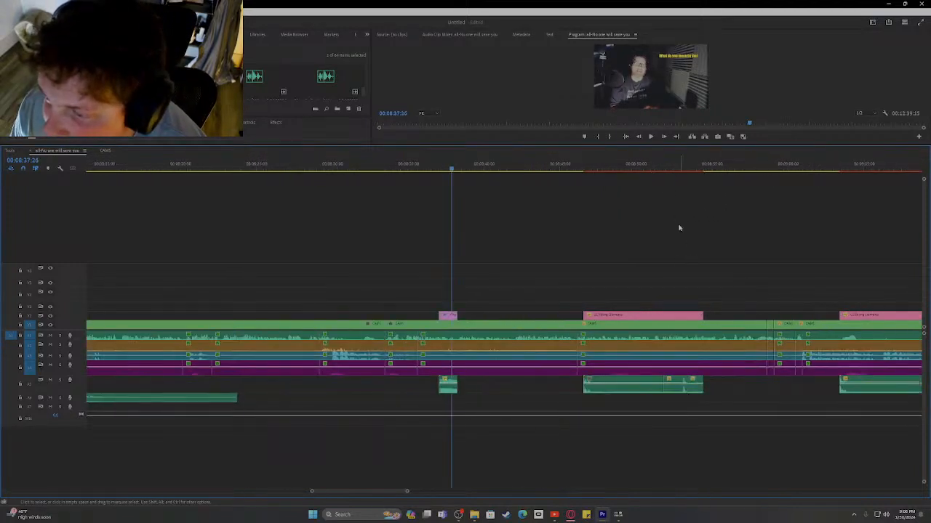
# - Play the star-rating graphics from about 00:08:51 through the guest's rating and enlarge the preview area
pyautogui.click(526, 165)
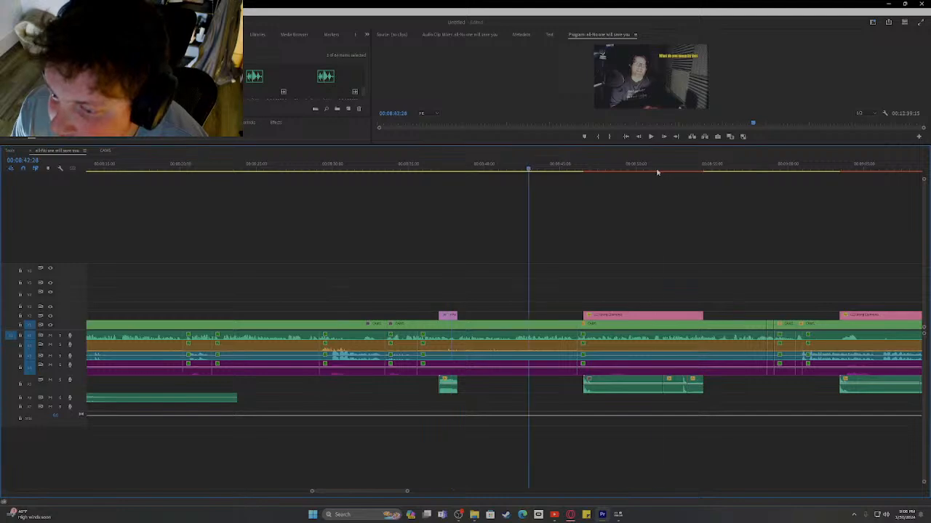
pyautogui.click(658, 169)
pyautogui.scroll(-5, 720, 181)
pyautogui.scroll(-3, 698, 197)
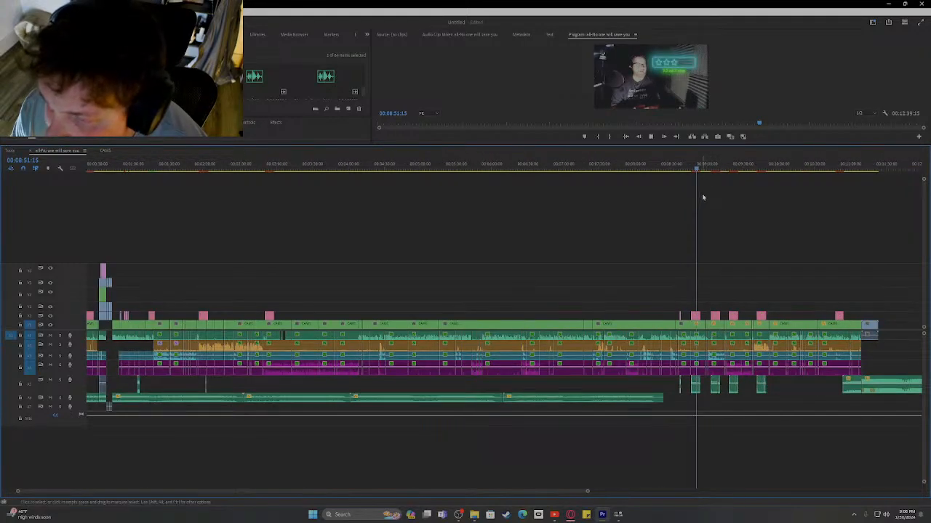
pyautogui.press('space')
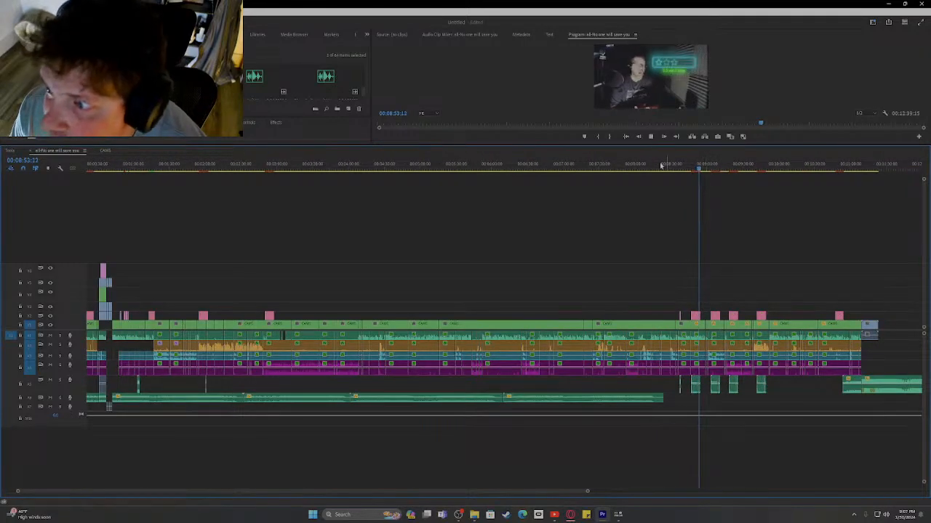
pyautogui.moveTo(593, 148); pyautogui.dragTo(596, 277)
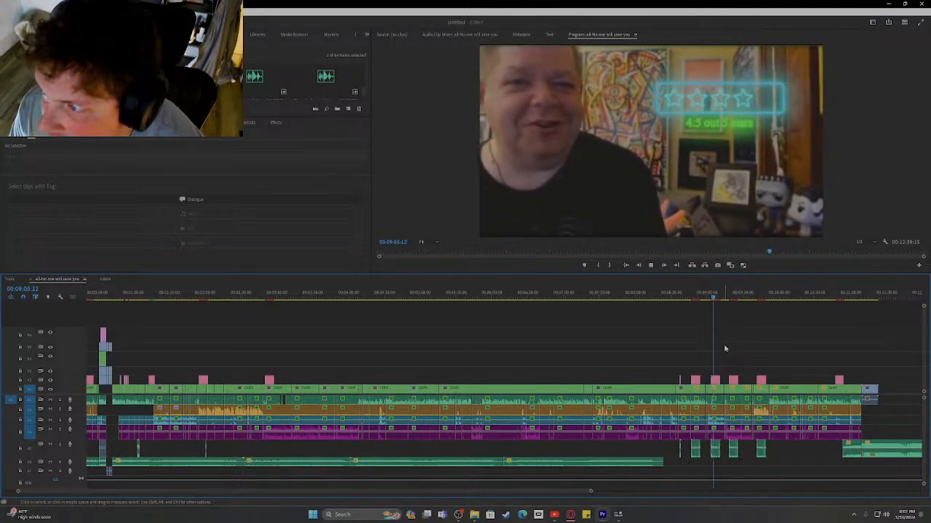
pyautogui.press('space')
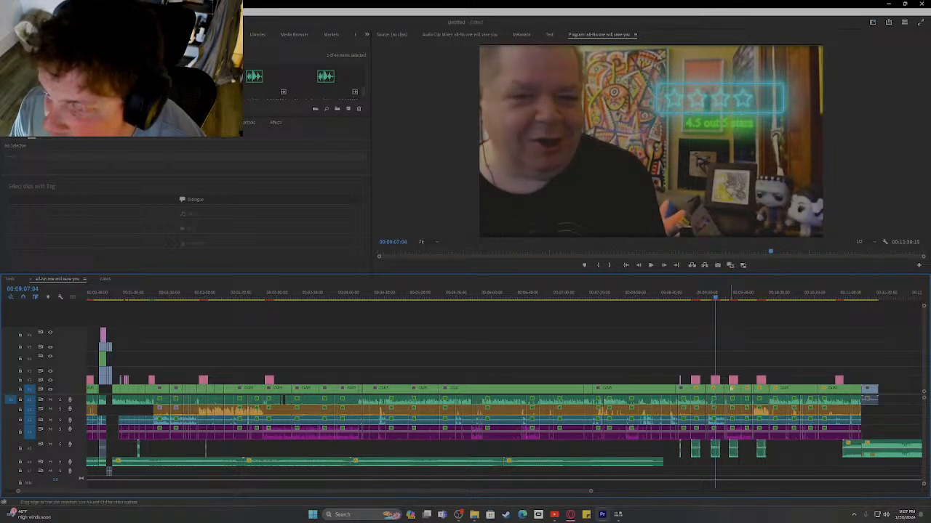
# - Open the nested CAMS sequence under the guest's rating, select the guest's clip and move the playhead onto it
pyautogui.click(716, 391)
pyautogui.doubleClick(716, 391)
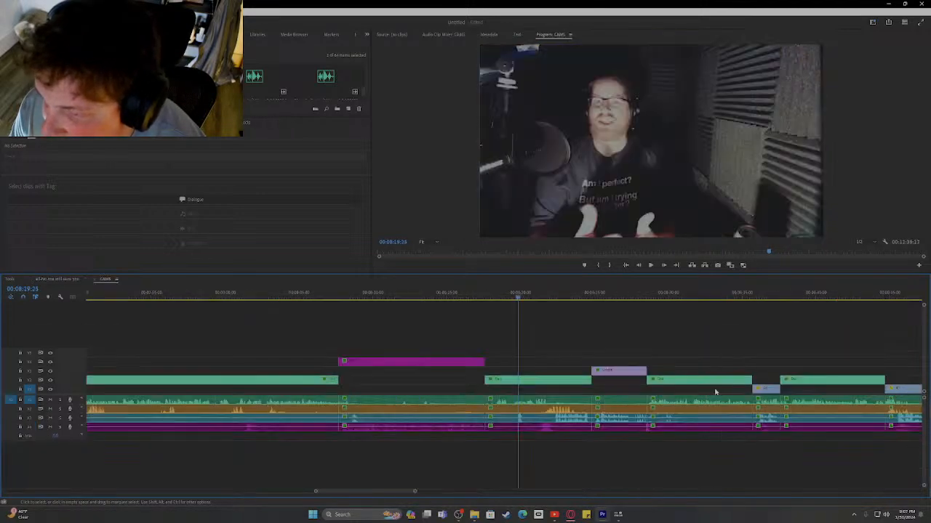
pyautogui.click(614, 375)
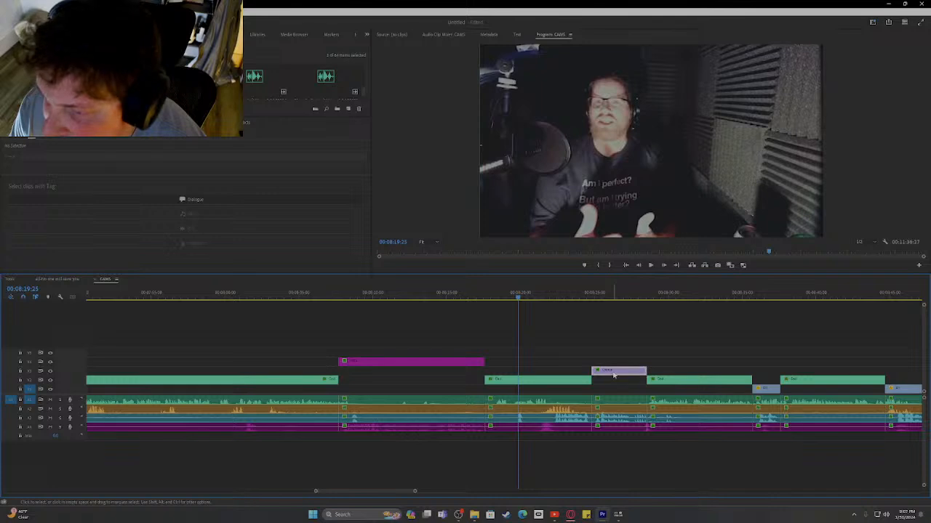
pyautogui.moveTo(518, 296); pyautogui.dragTo(615, 298)
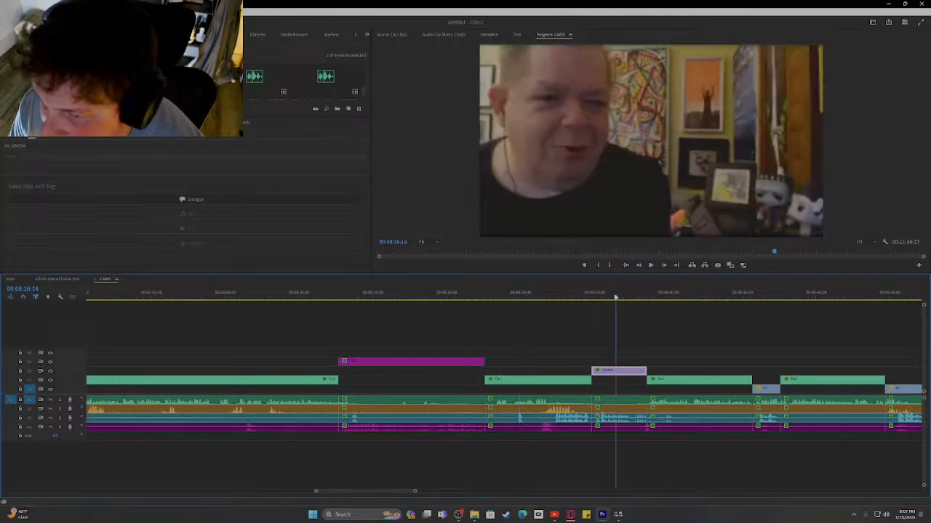
# - Rescale and reposition the guest's purple clip at 00:08:26:13 so it fills the frame, and copy its Motion settings
pyautogui.click(574, 199)
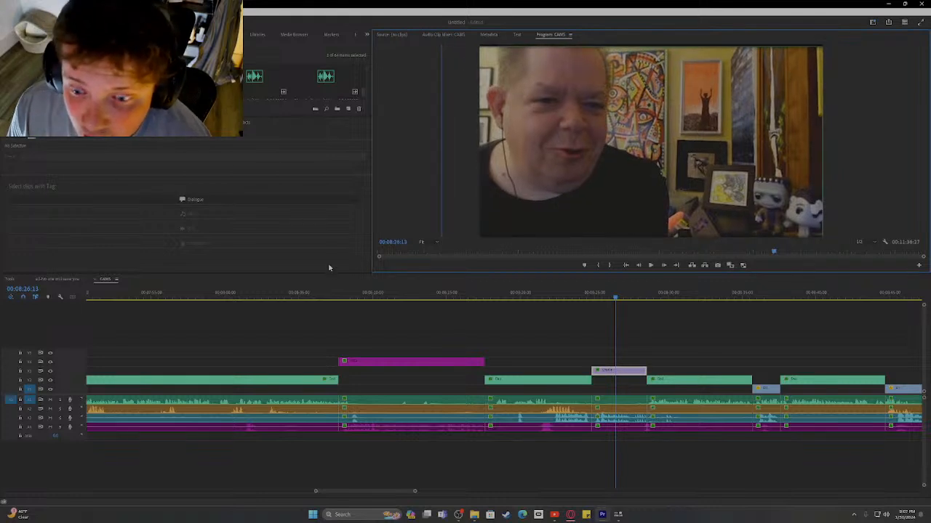
pyautogui.click(156, 123)
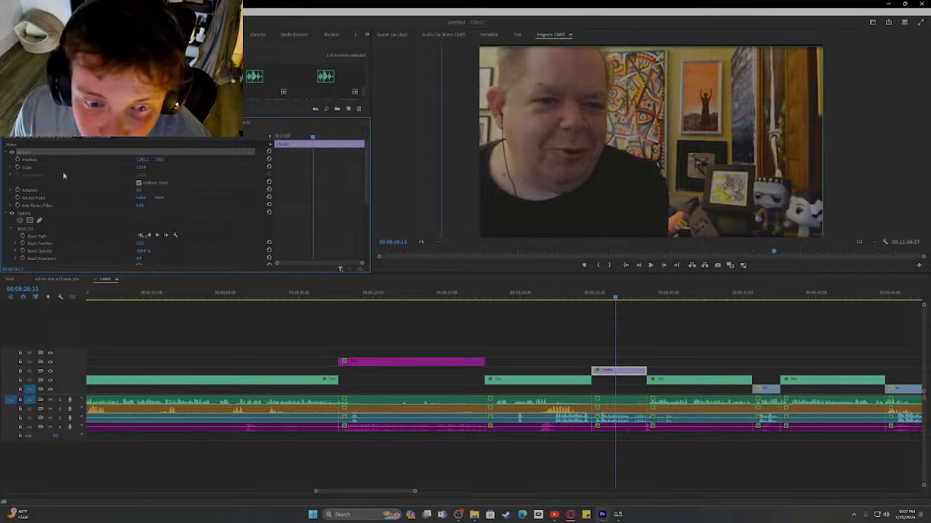
pyautogui.click(145, 167)
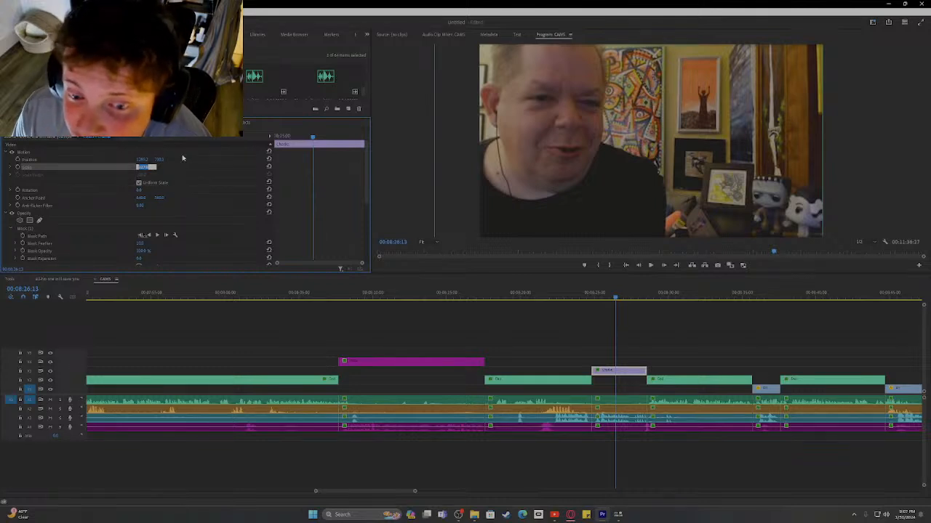
pyautogui.click(162, 159)
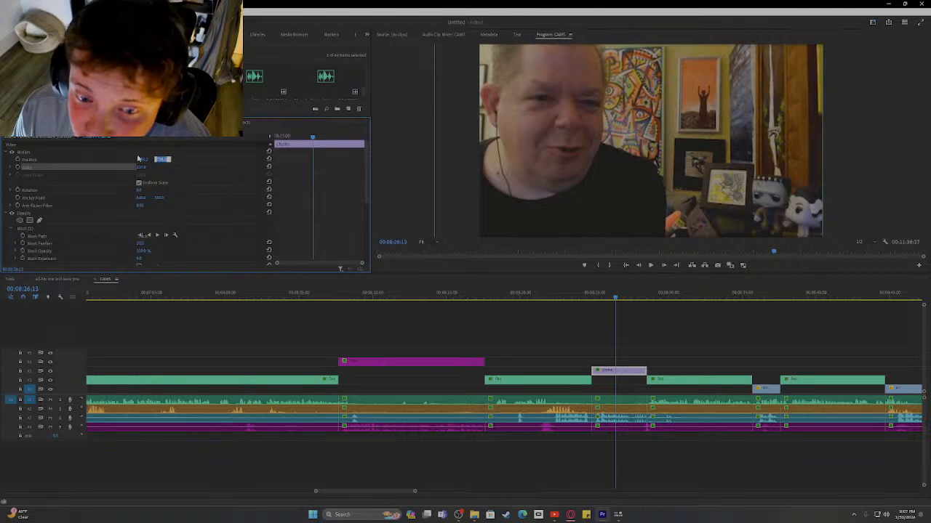
pyautogui.click(139, 159)
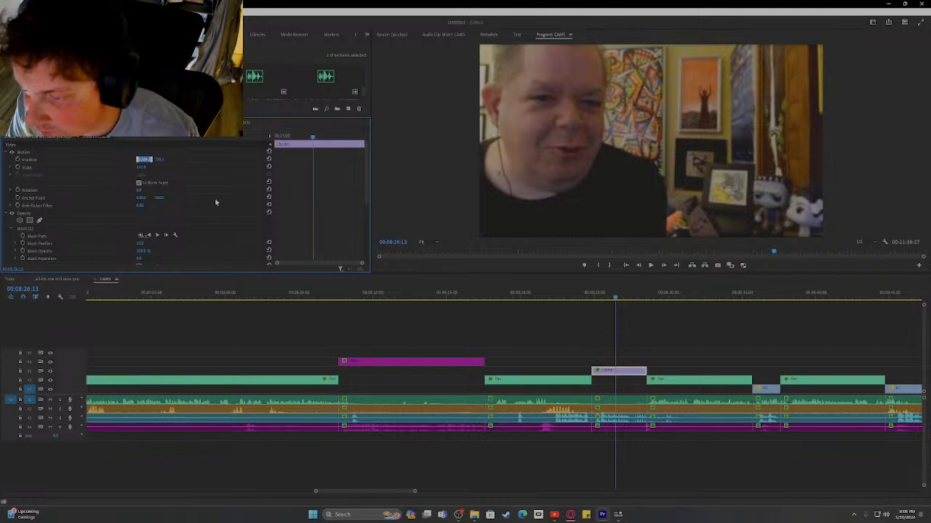
pyautogui.click(641, 161)
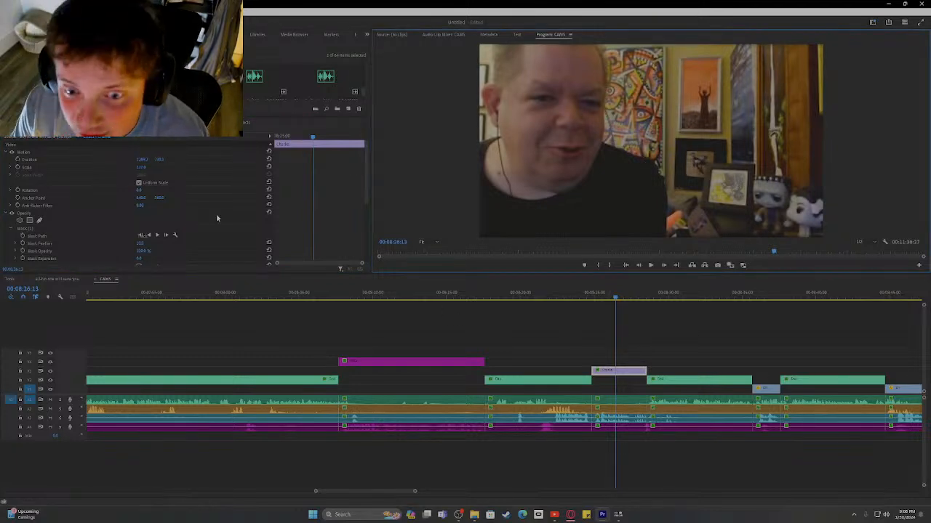
pyautogui.click(78, 167)
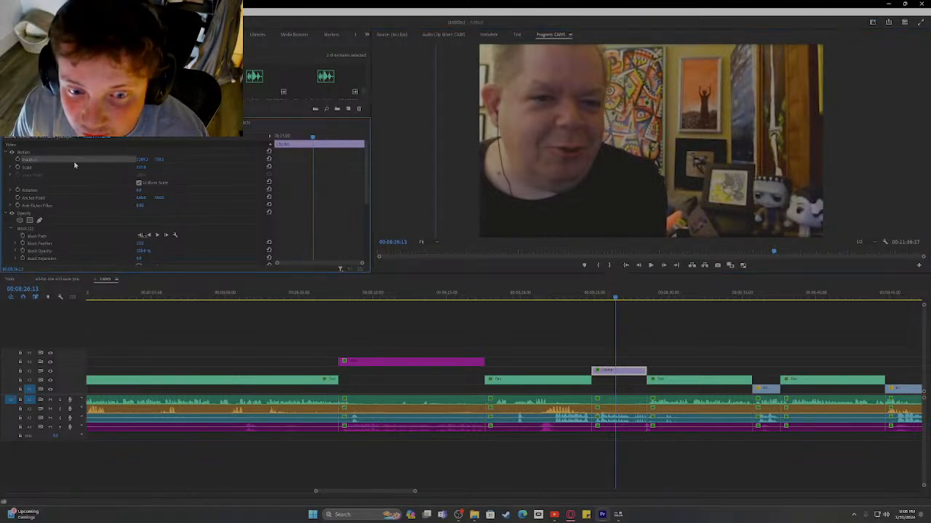
pyautogui.click(25, 152)
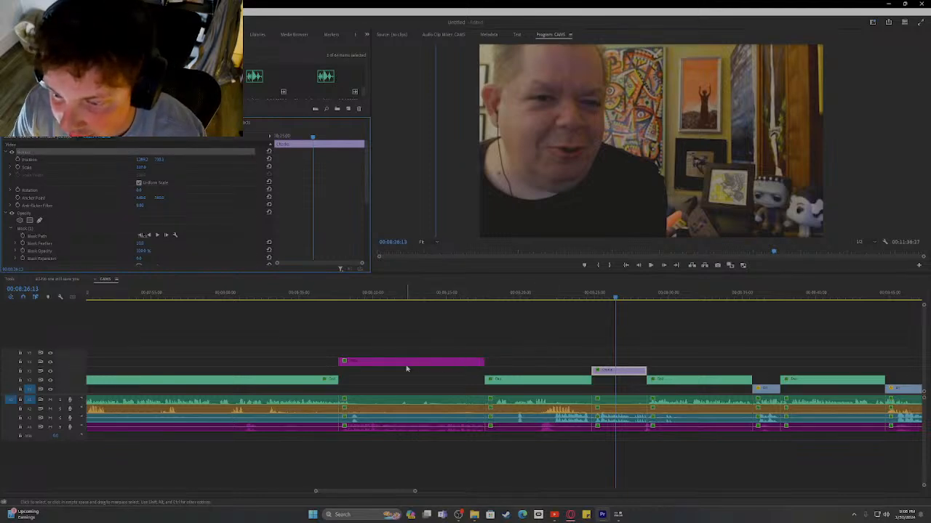
# - Select all of the guest's purple clips across the CAMS sequence and apply the copied Motion settings to them
pyautogui.press('-')
pyautogui.press('-')
pyautogui.press('-')
pyautogui.press('-')
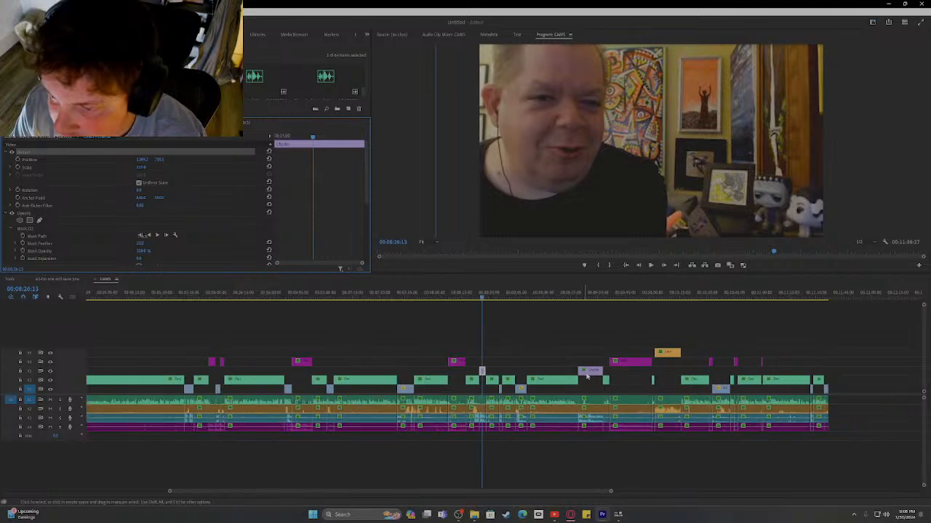
pyautogui.click(588, 294)
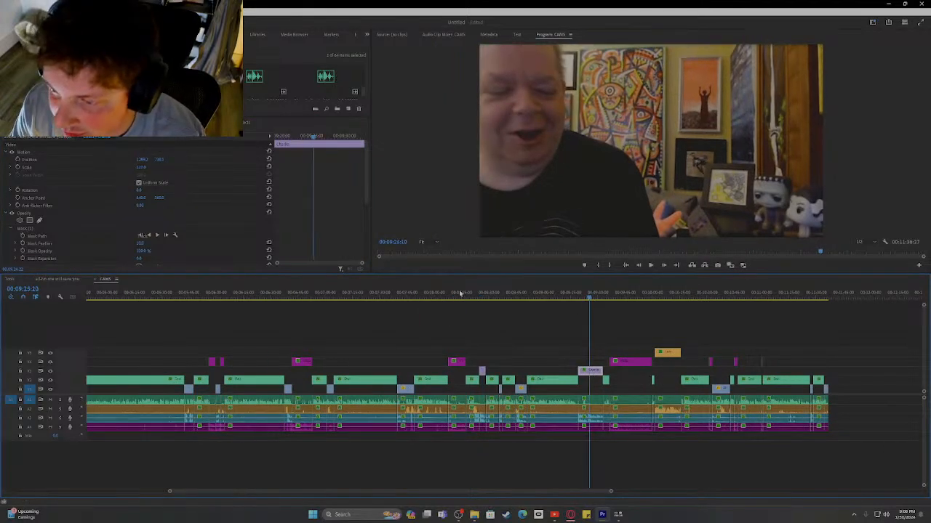
pyautogui.click(282, 293)
pyautogui.moveTo(292, 290); pyautogui.dragTo(215, 295)
pyautogui.scroll(-4, 246, 325)
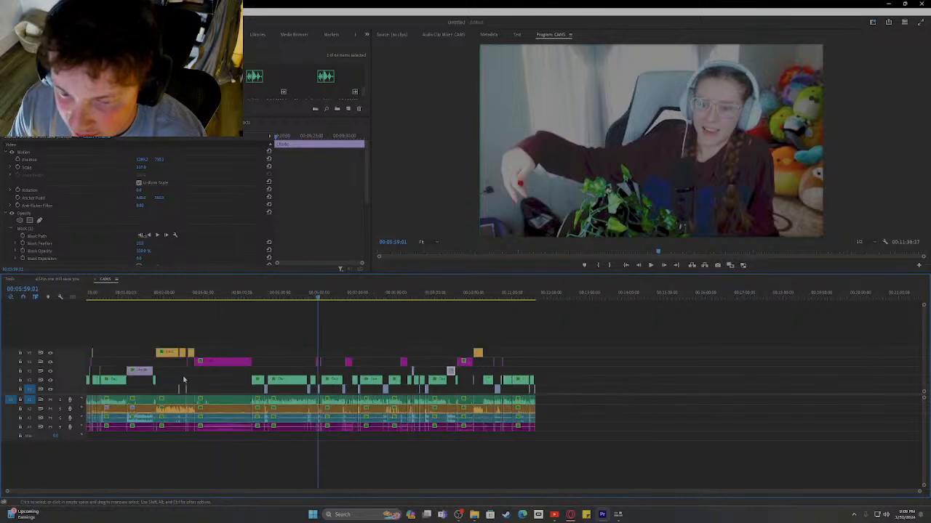
pyautogui.moveTo(87, 368); pyautogui.dragTo(541, 372)
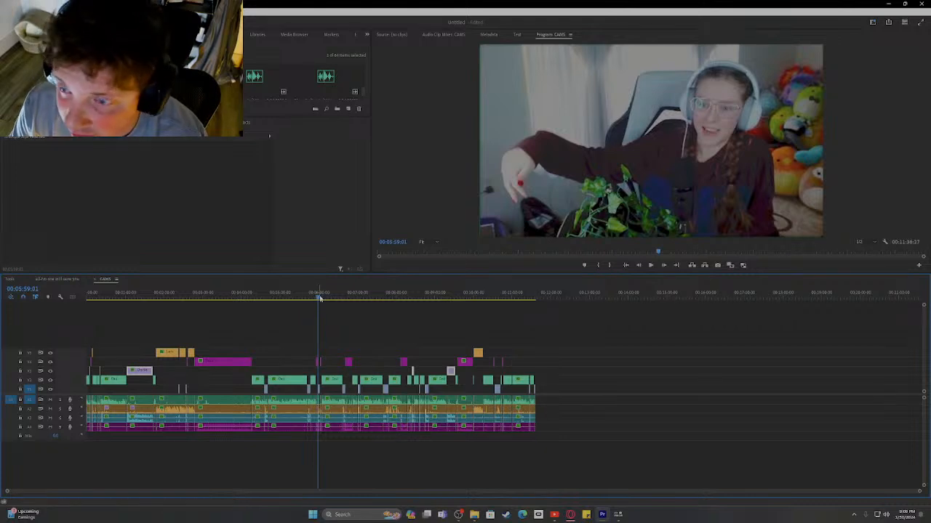
# - Adjust the scale and position of the co-host's magenta clip at 00:03:38:09, and apply its Motion settings to all magenta clips
pyautogui.moveTo(318, 299); pyautogui.dragTo(227, 297)
pyautogui.click(222, 361)
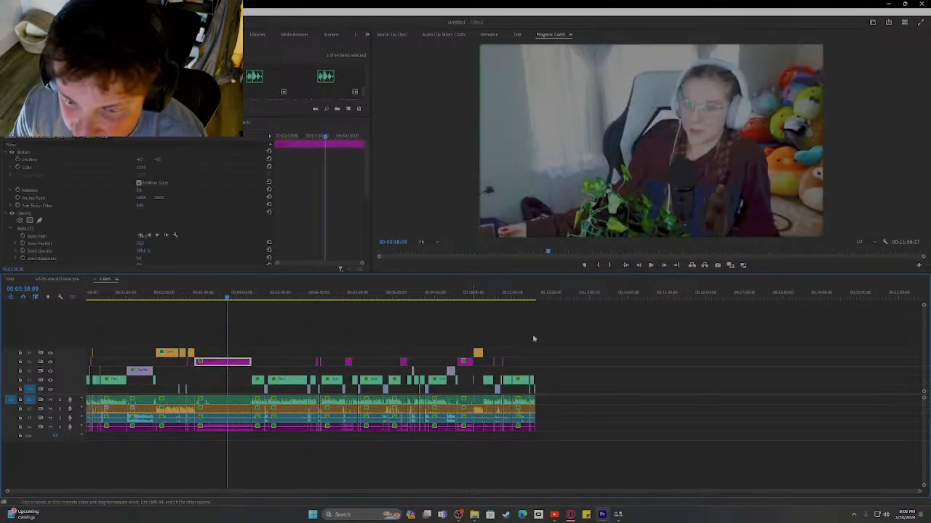
pyautogui.click(626, 198)
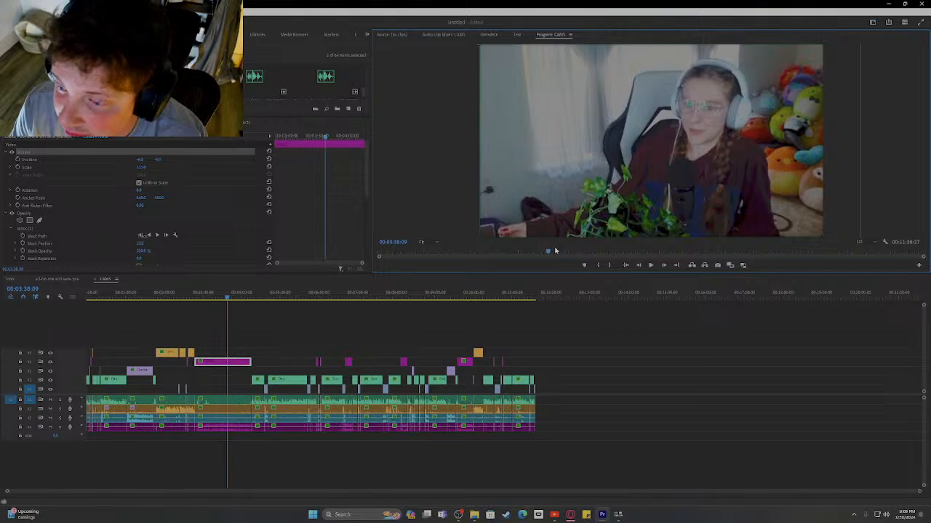
pyautogui.click(141, 160)
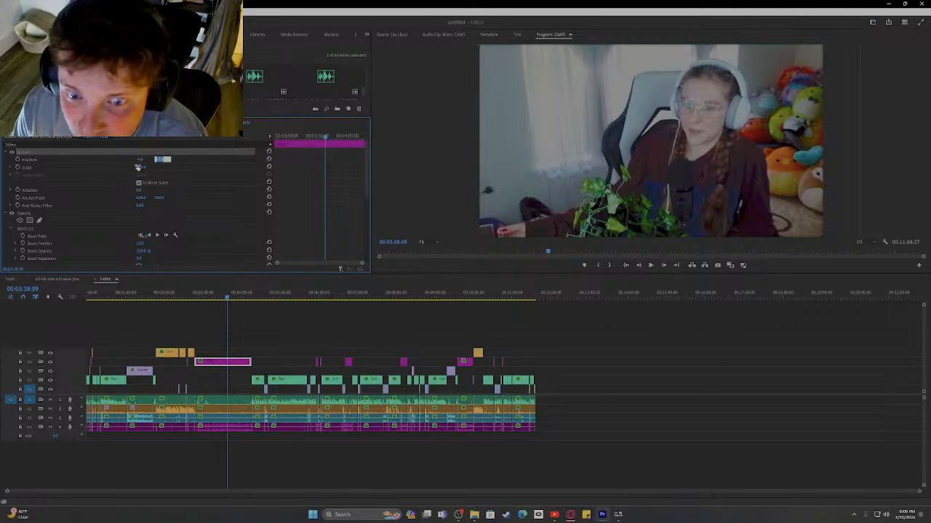
pyautogui.click(146, 166)
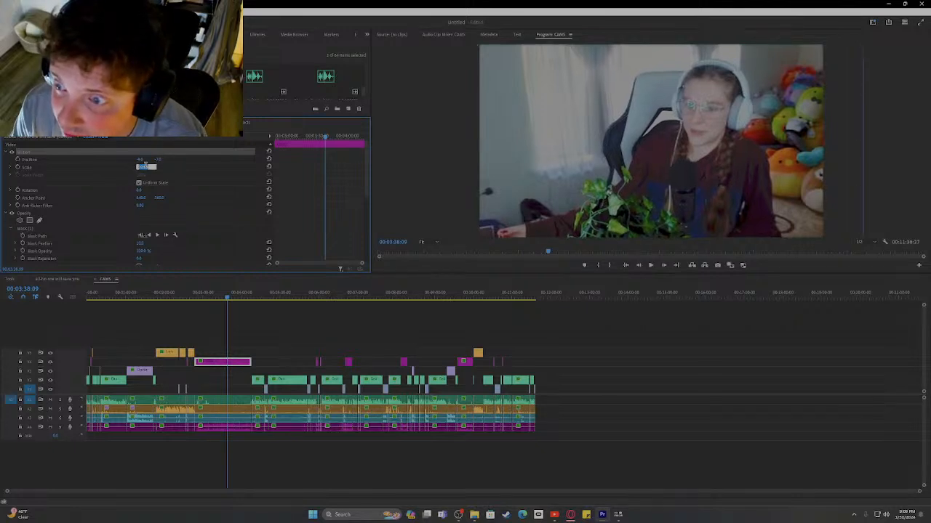
pyautogui.click(162, 158)
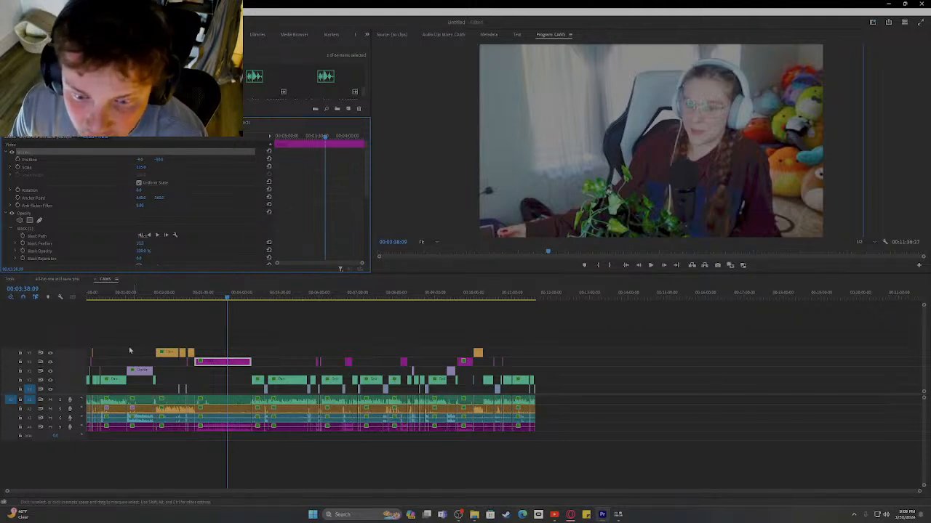
pyautogui.moveTo(87, 361); pyautogui.dragTo(544, 361)
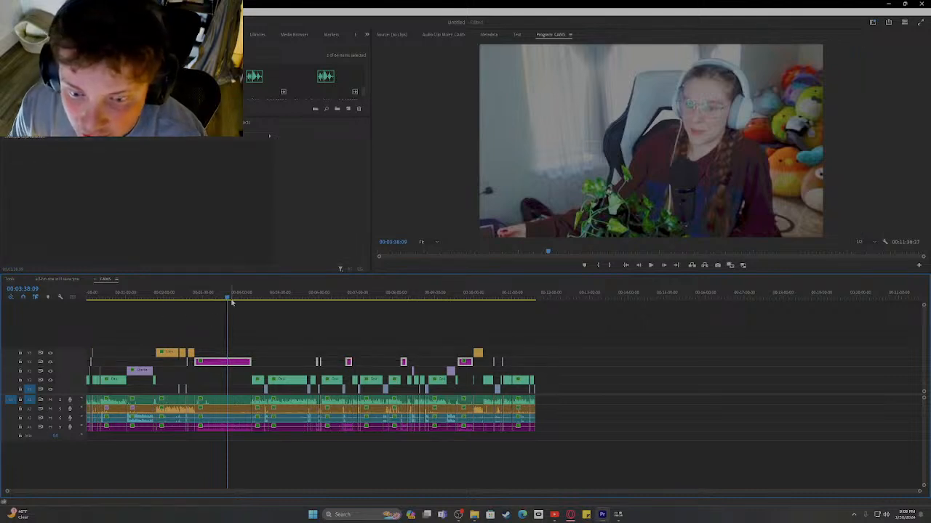
# - Adjust the scale and position of the orange clip at 00:02:00:05, and apply its Motion settings to all orange clips
pyautogui.click(164, 294)
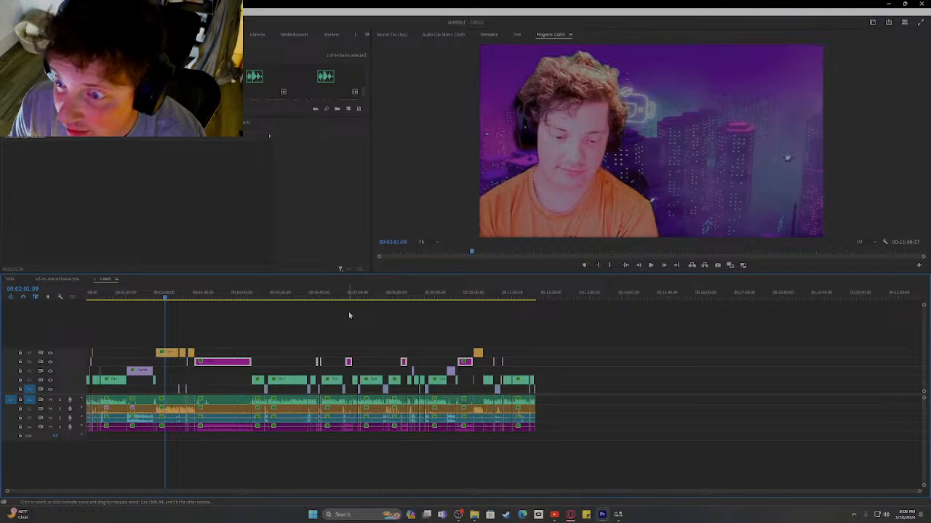
pyautogui.click(169, 296)
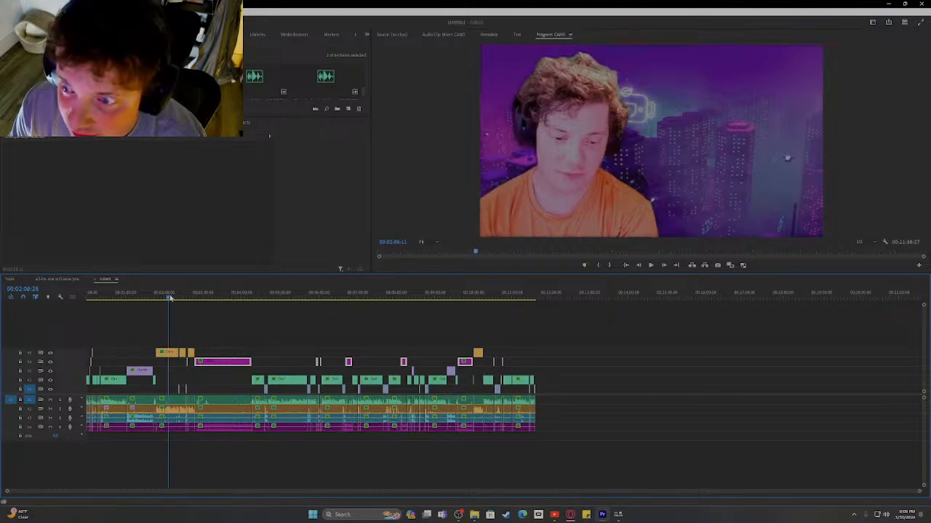
pyautogui.click(165, 296)
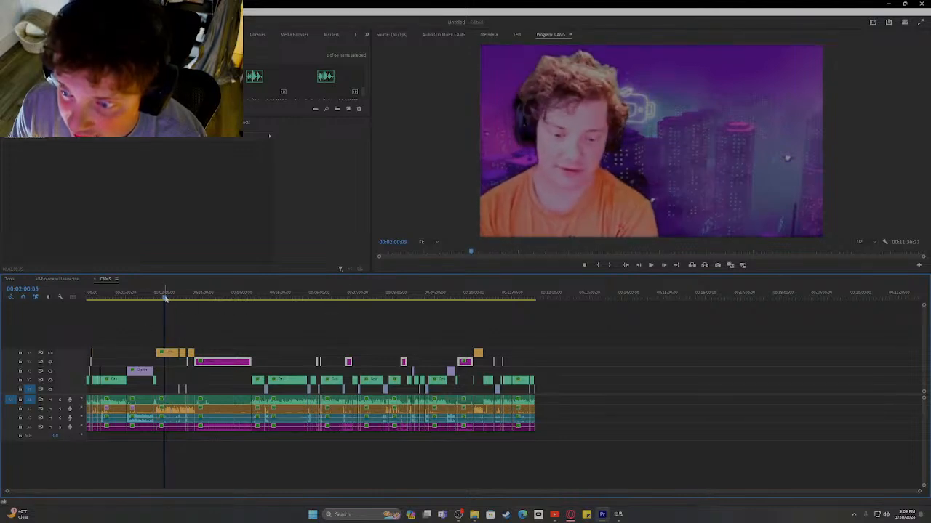
pyautogui.click(166, 353)
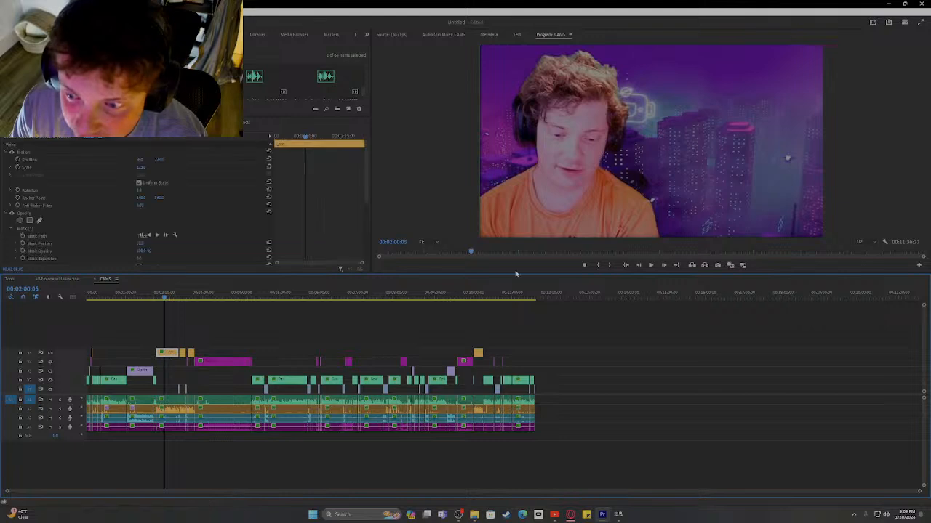
pyautogui.click(536, 189)
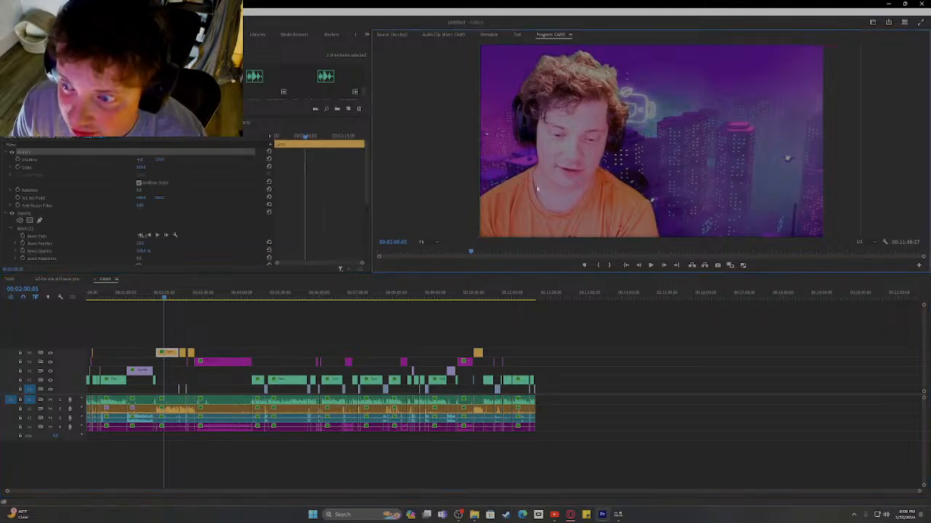
pyautogui.click(141, 159)
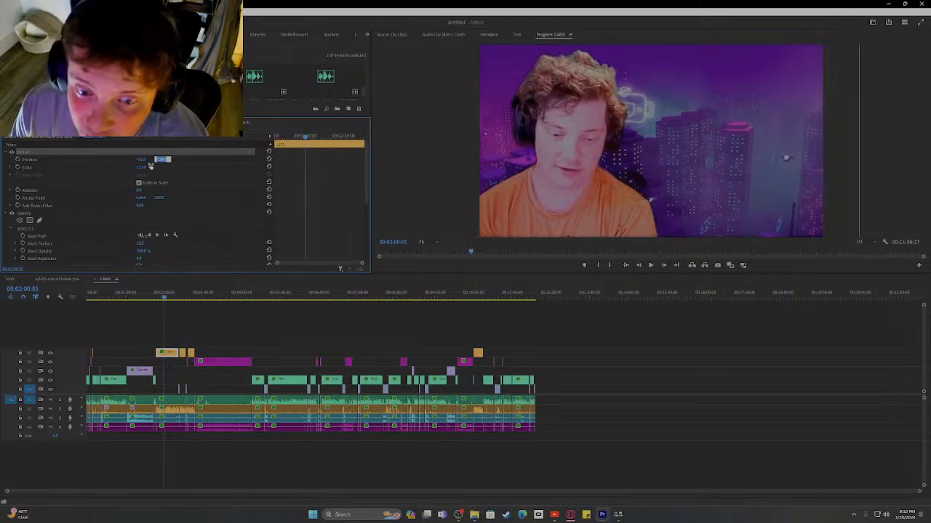
pyautogui.click(148, 166)
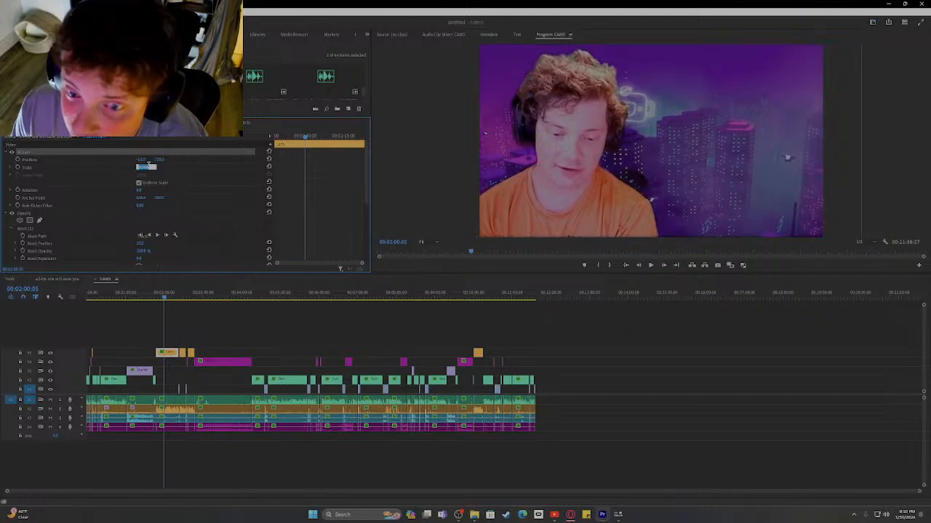
pyautogui.click(162, 159)
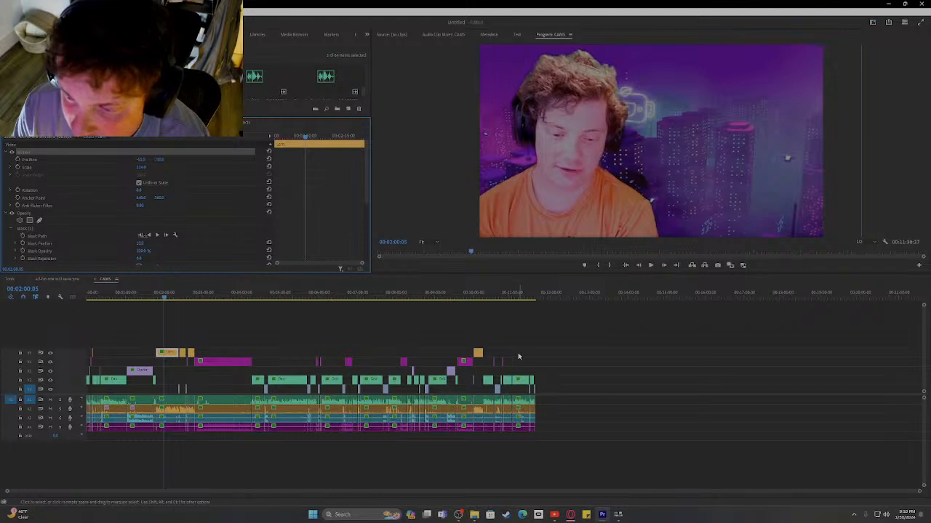
pyautogui.moveTo(519, 357); pyautogui.dragTo(118, 336)
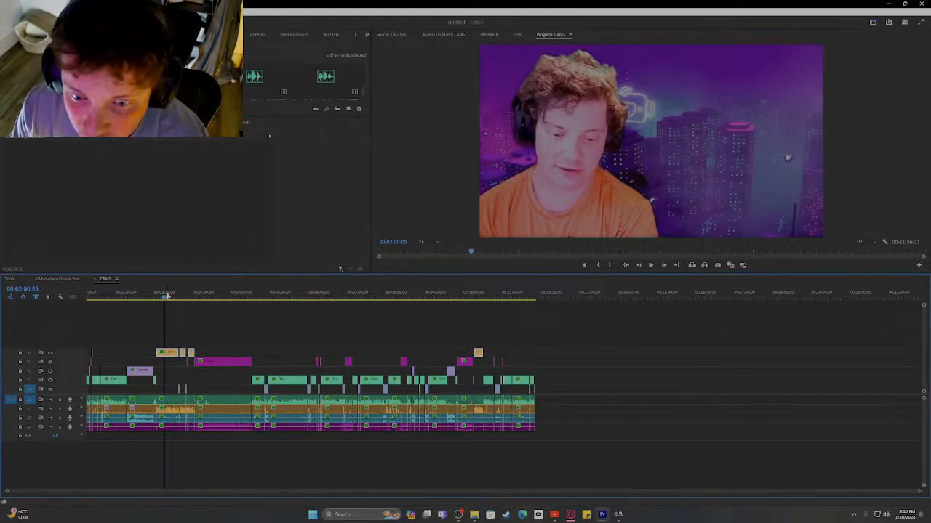
# - Adjust the scale and position of the bearded speaker's green clip at 00:00:42:09, and copy its Motion settings
pyautogui.moveTo(167, 295); pyautogui.dragTo(114, 296)
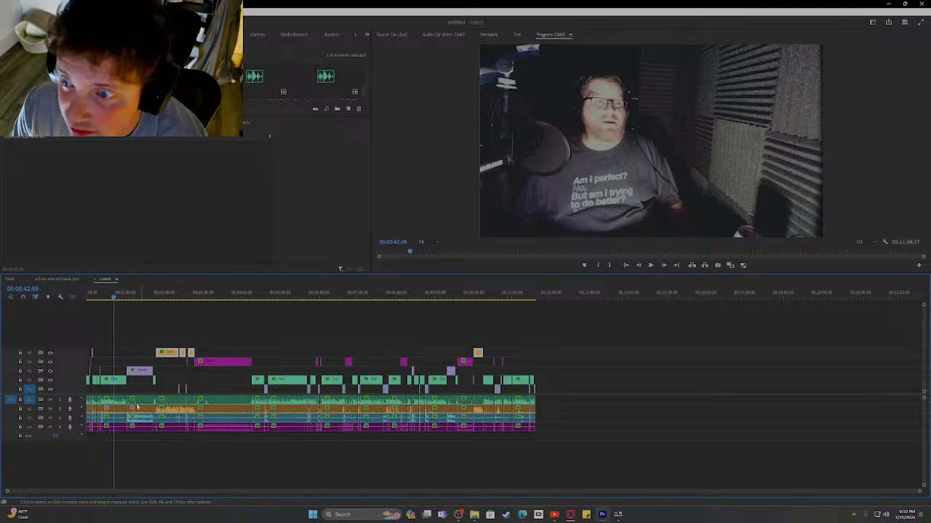
pyautogui.click(117, 381)
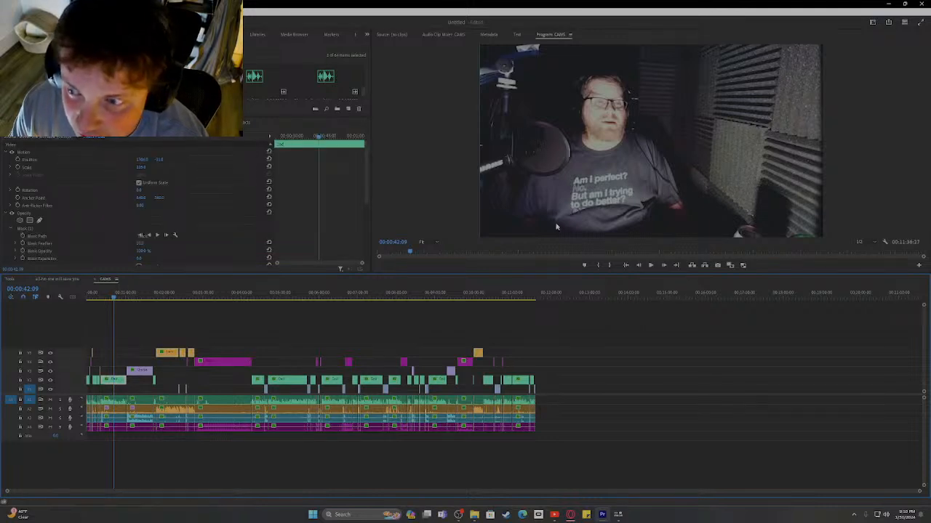
pyautogui.click(142, 166)
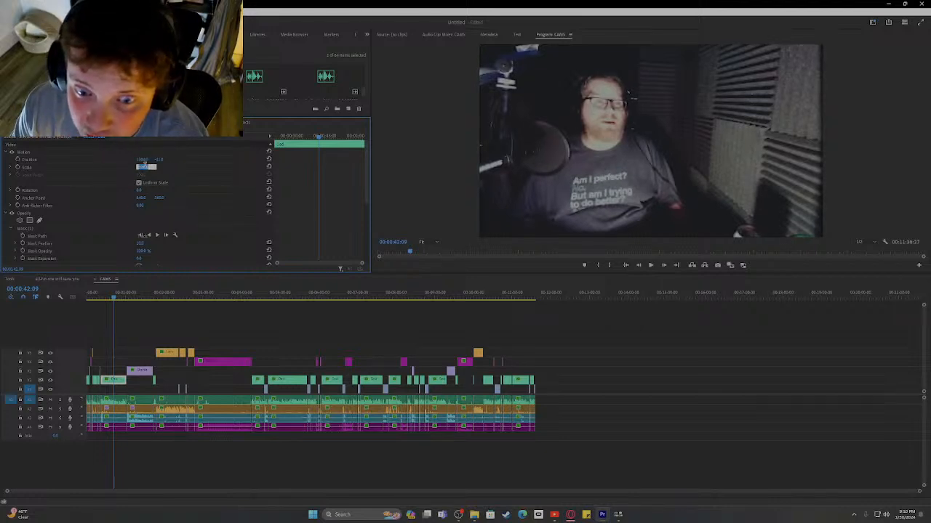
pyautogui.press('Return')
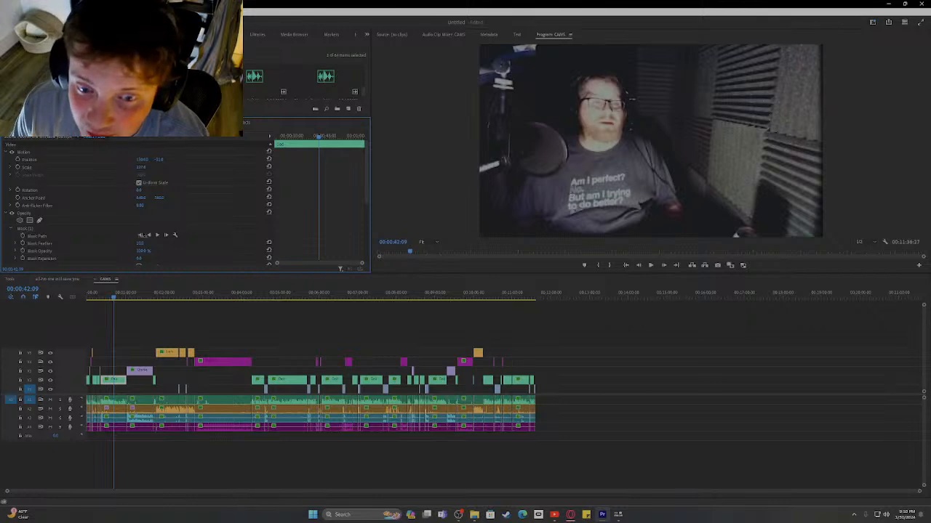
pyautogui.click(144, 159)
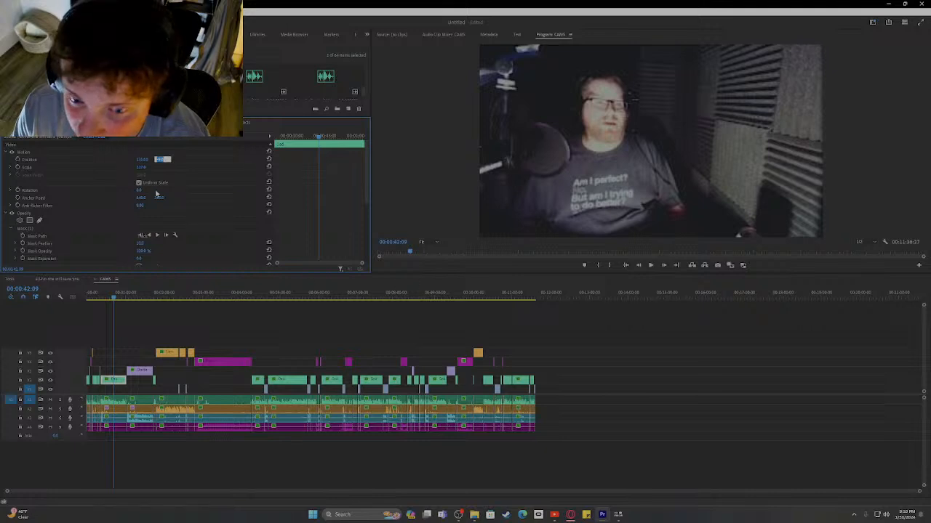
pyautogui.click(57, 152)
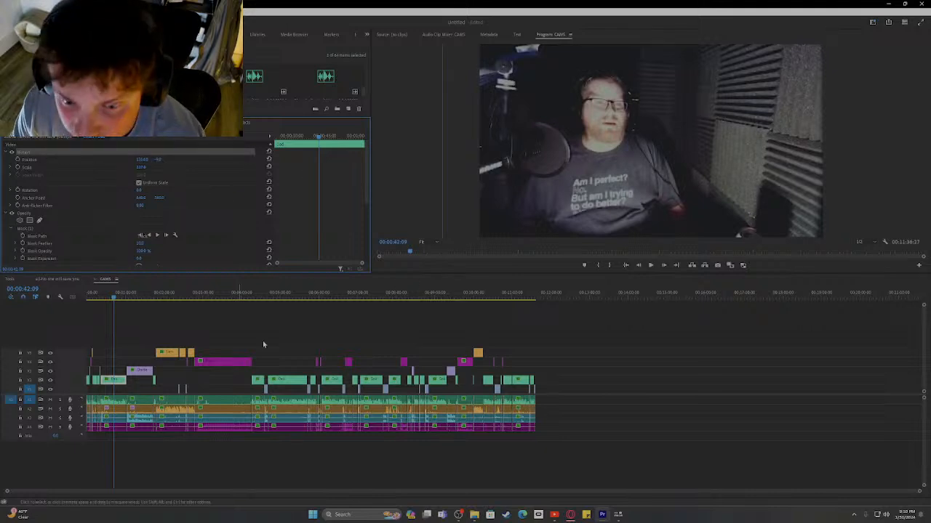
# - Select all of the bearded speaker's green clips across the CAMS sequence and apply the copied Motion settings to them
pyautogui.moveTo(499, 354); pyautogui.dragTo(524, 389)
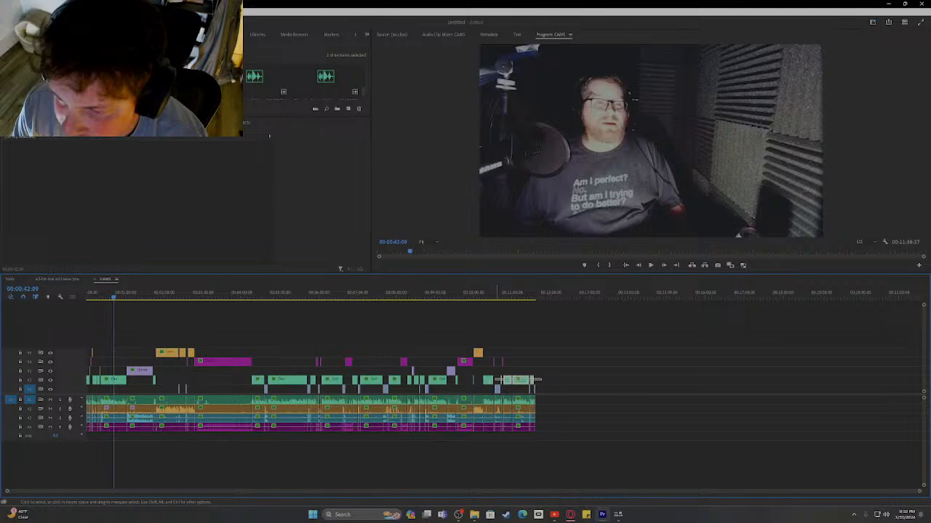
pyautogui.keyDown('shift'); pyautogui.click(538, 380); pyautogui.keyUp('shift')
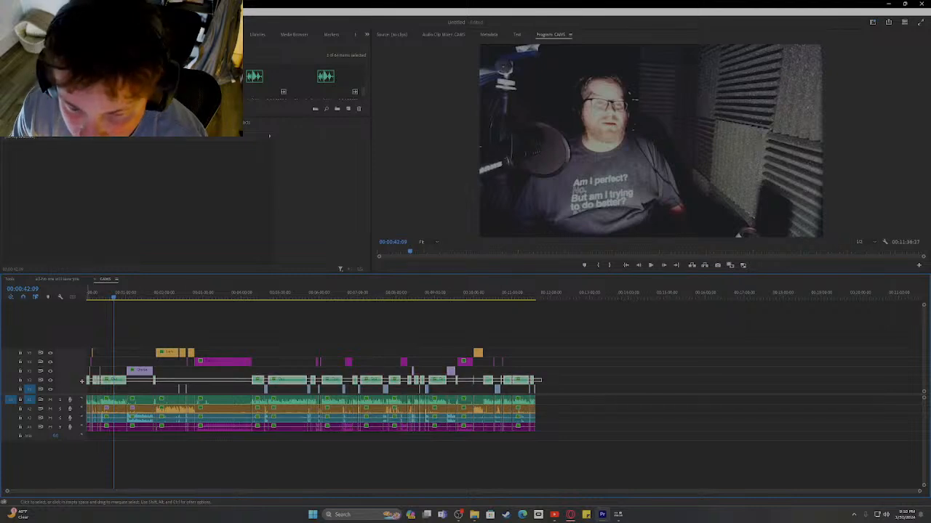
pyautogui.moveTo(81, 381); pyautogui.dragTo(81, 382)
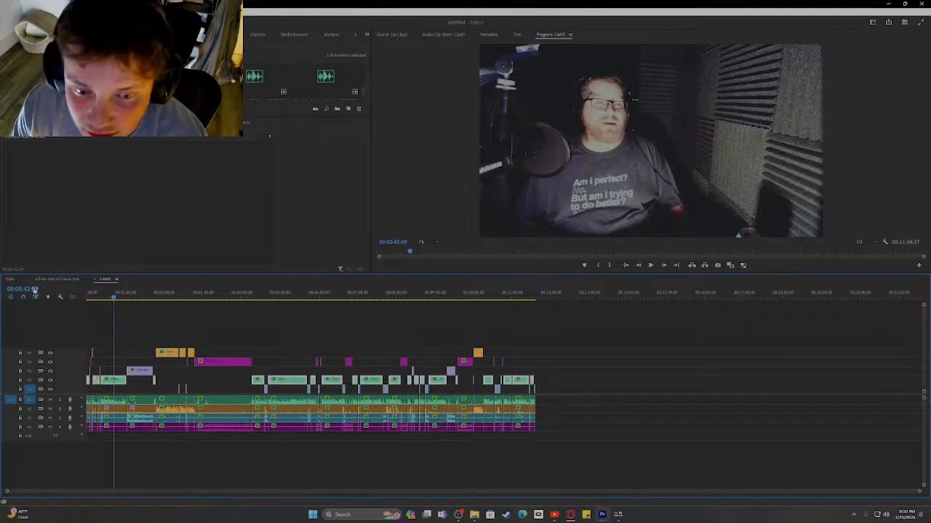
# - Return to the main sequence and play back the section with the rating graphics to check the corrected framing
pyautogui.click(58, 280)
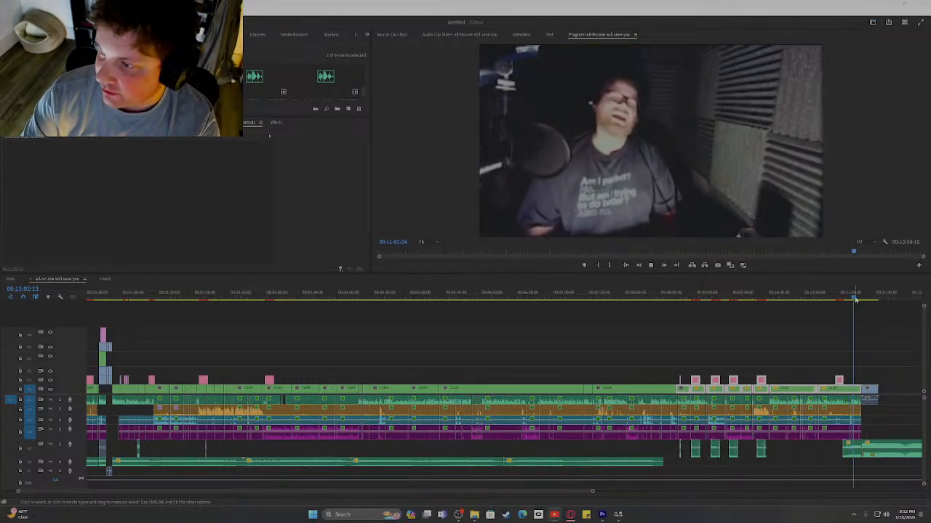
pyautogui.click(697, 304)
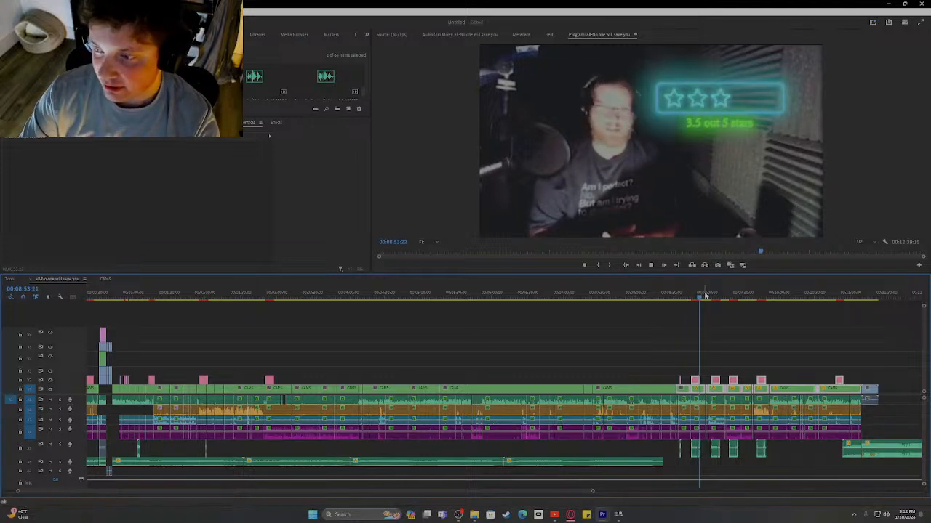
pyautogui.click(753, 299)
pyautogui.click(763, 299)
pyautogui.click(767, 299)
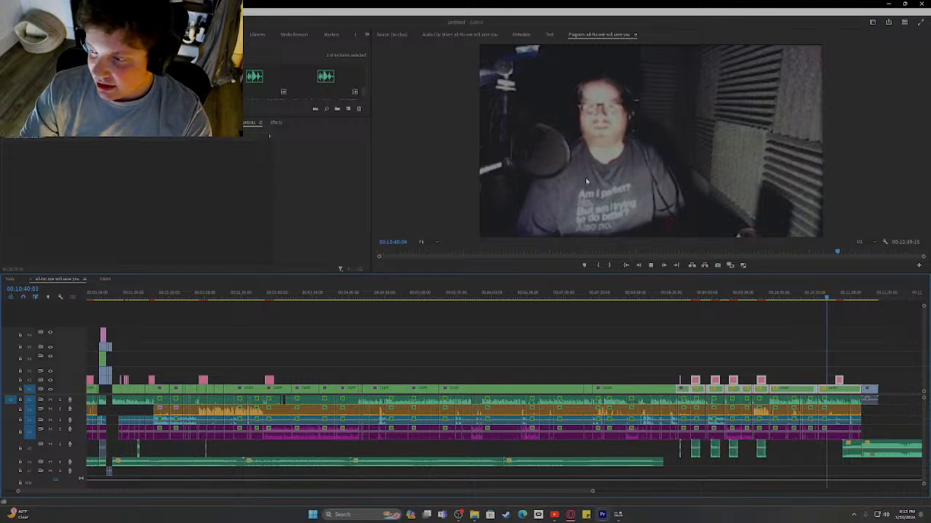
pyautogui.press('space')
# - Replay the talk leading up to 00:10:40 and park the playhead at 00:10:23:15
pyautogui.scroll(4, 794, 299)
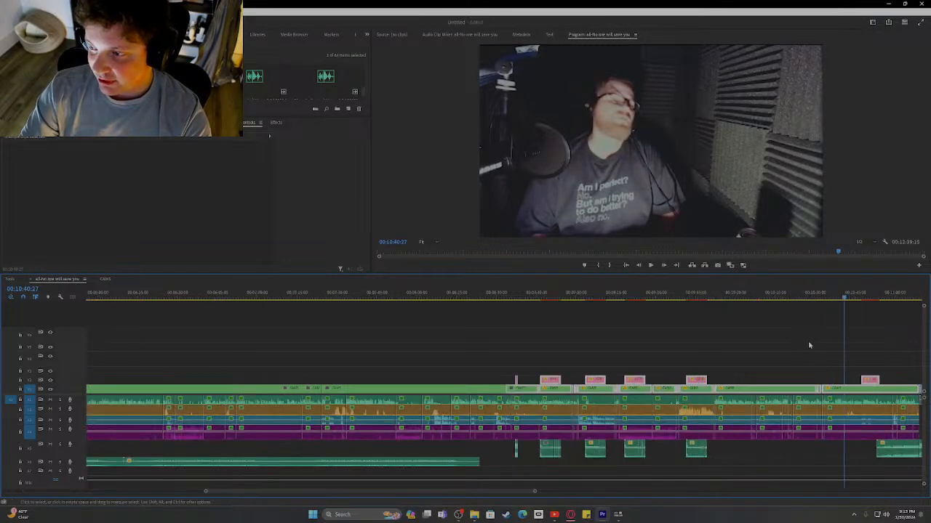
pyautogui.click(788, 296)
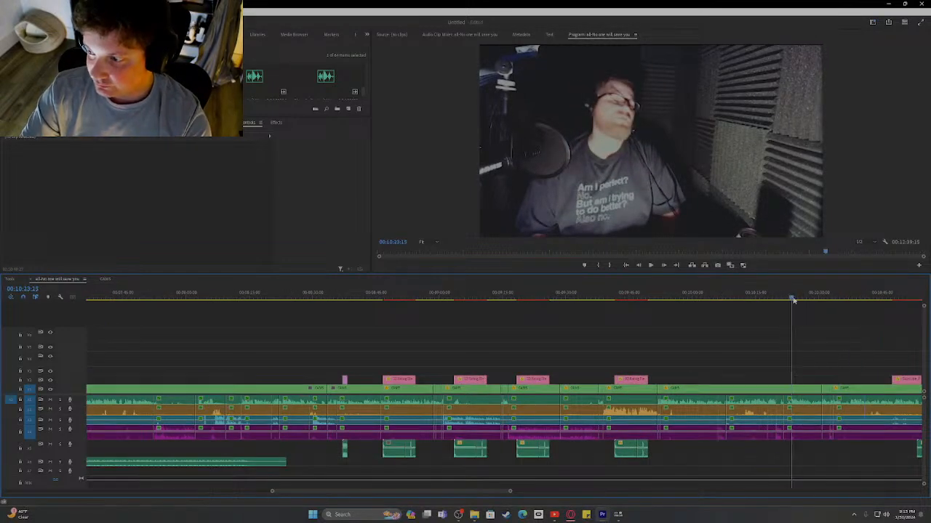
pyautogui.press('space')
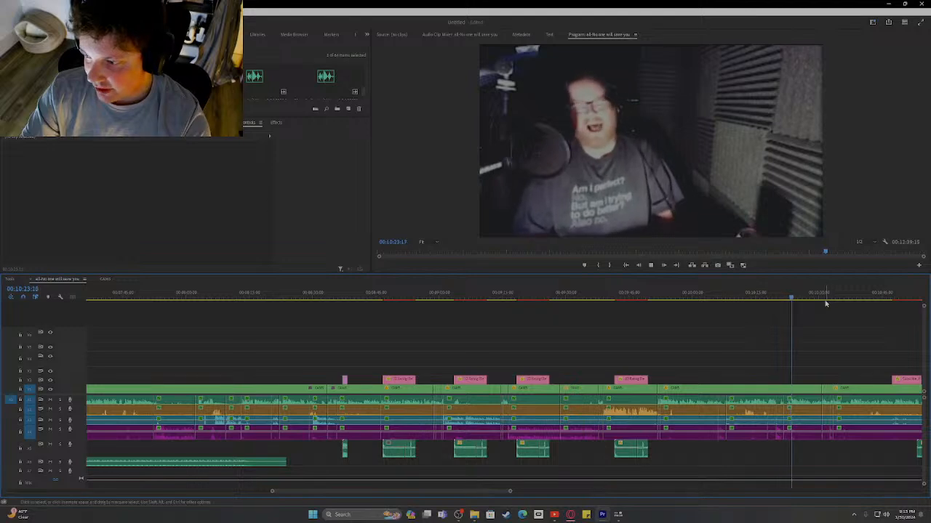
pyautogui.moveTo(795, 296); pyautogui.dragTo(791, 297)
pyautogui.press('Left')
pyautogui.press('Left')
pyautogui.press('Left')
pyautogui.press('Left')
pyautogui.press('Left')
pyautogui.press('Left')
pyautogui.press('Left')
pyautogui.press('Left')
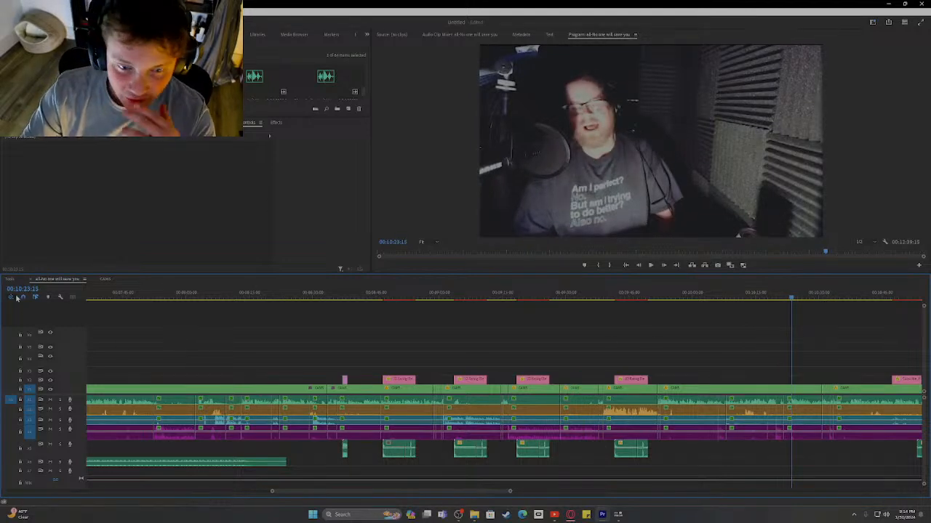
# - Browse the local motion graphics templates for a graphic to use at 00:10:23:15
pyautogui.click(145, 122)
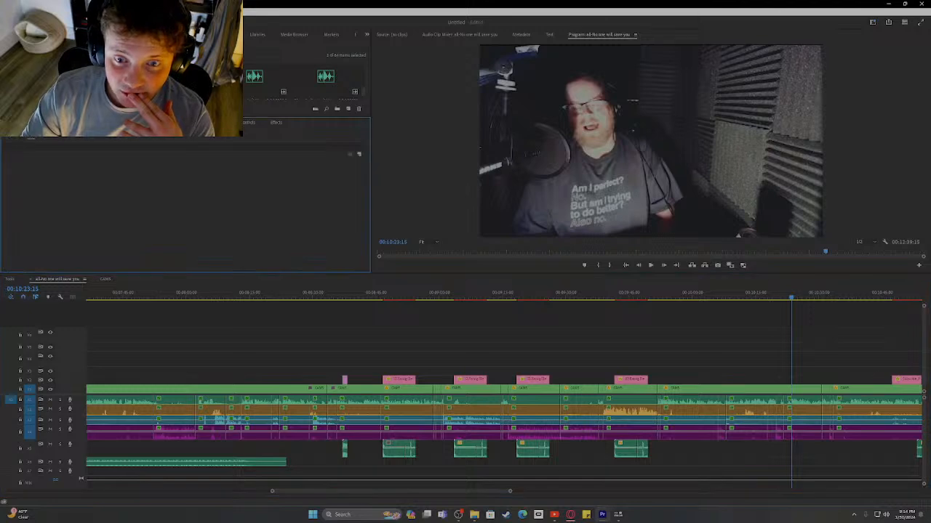
pyautogui.click(20, 143)
pyautogui.scroll(-8, 210, 226)
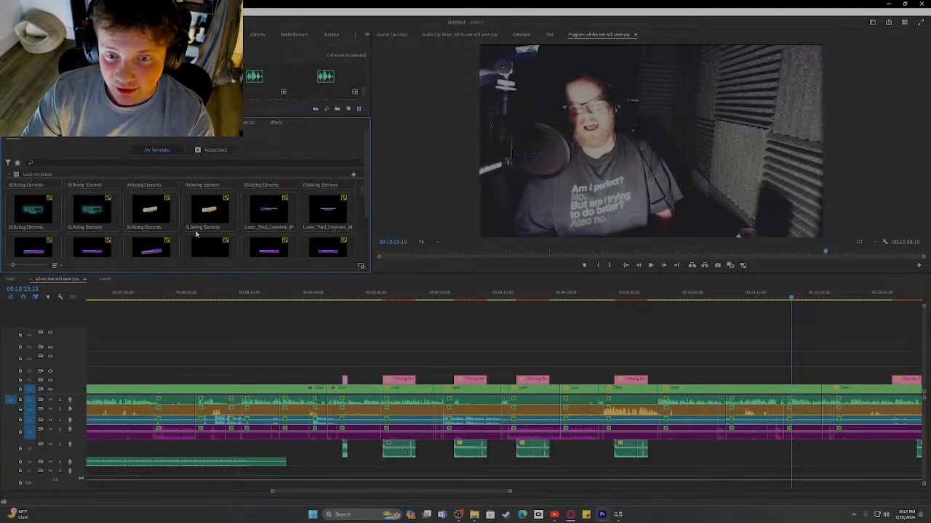
pyautogui.scroll(2, 211, 226)
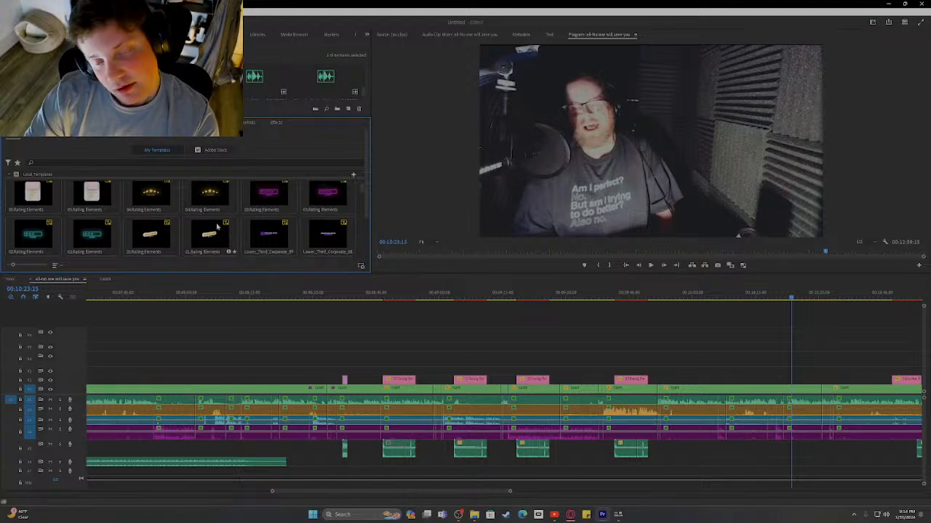
pyautogui.scroll(1, 214, 223)
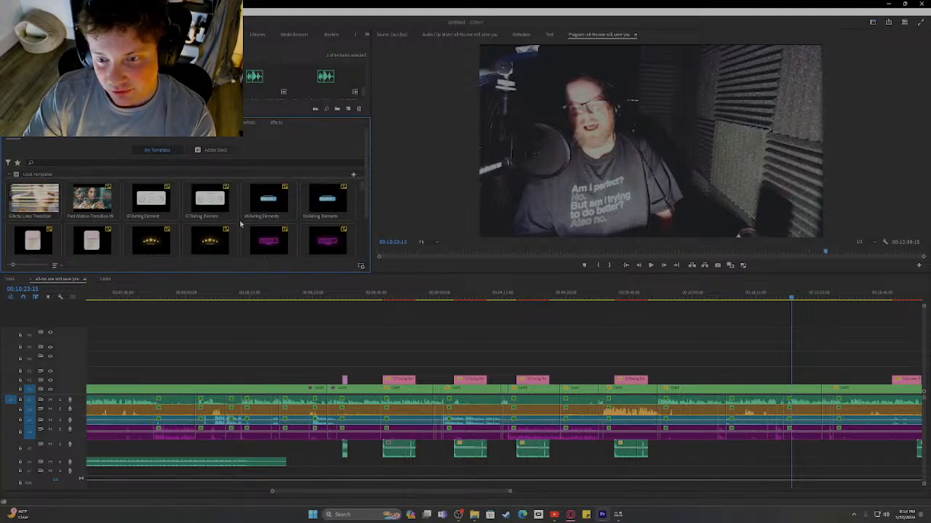
pyautogui.moveTo(361, 186); pyautogui.dragTo(362, 205)
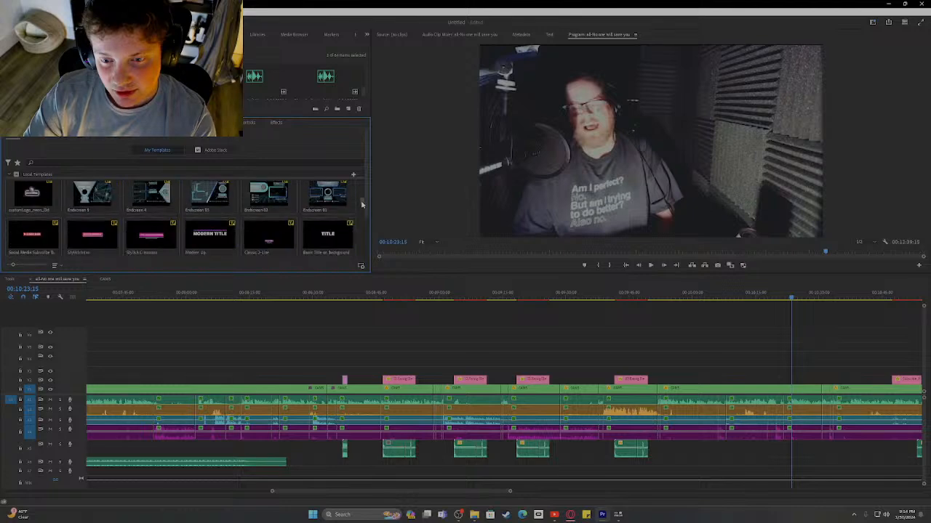
pyautogui.scroll(-3, 314, 214)
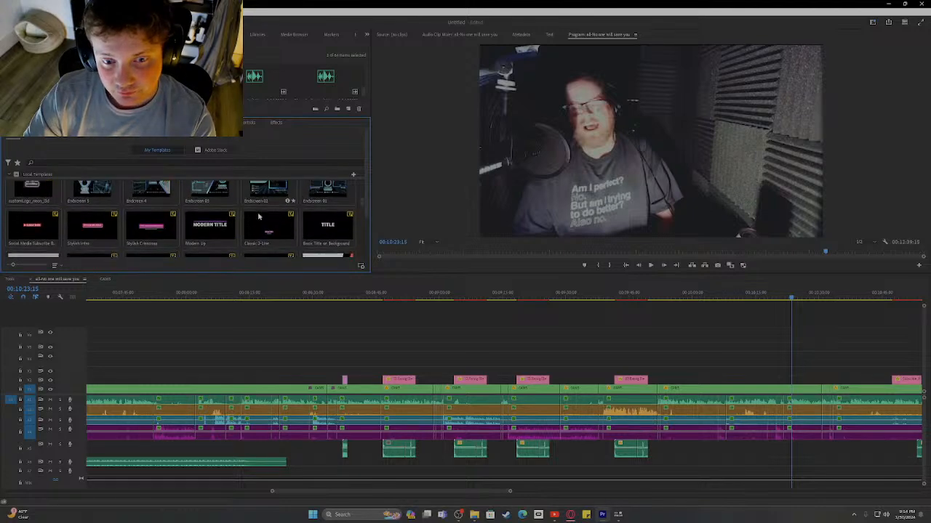
pyautogui.scroll(-3, 256, 224)
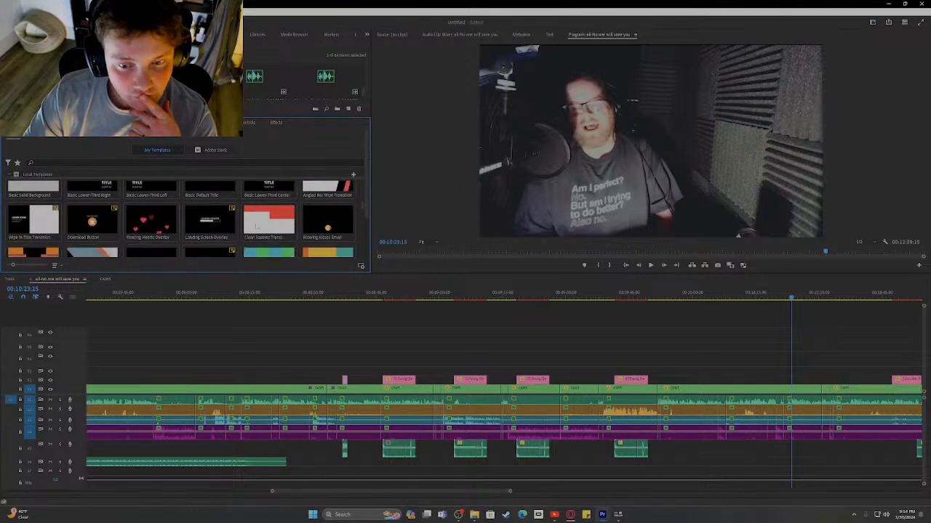
pyautogui.scroll(-2, 254, 227)
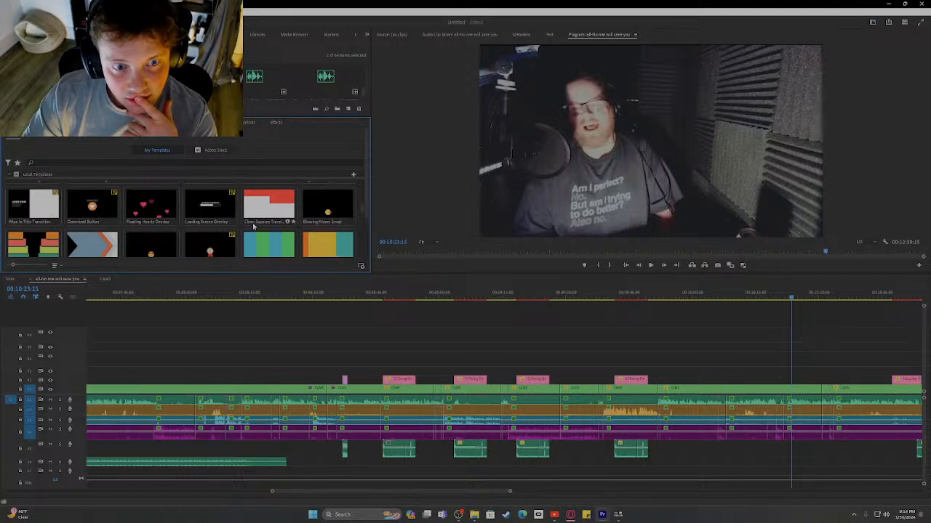
pyautogui.scroll(-5, 253, 226)
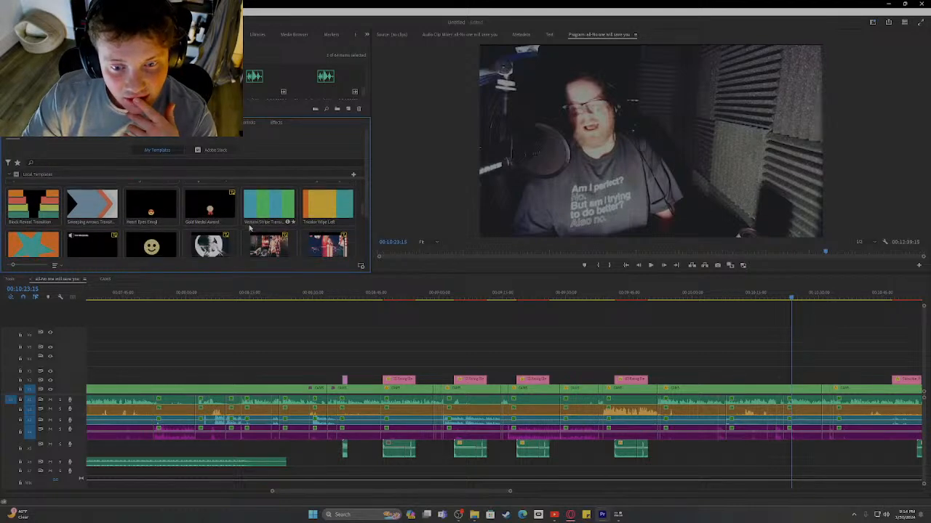
pyautogui.scroll(-2, 249, 229)
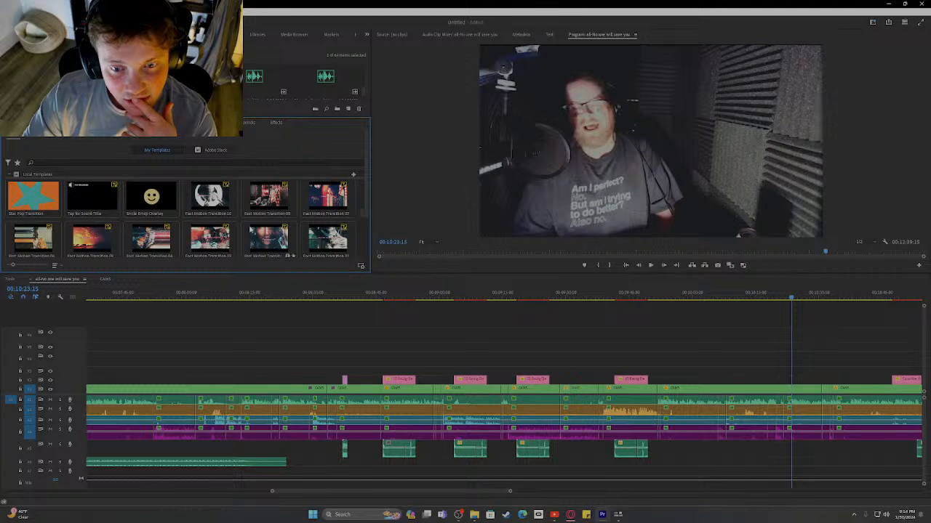
pyautogui.scroll(-5, 271, 234)
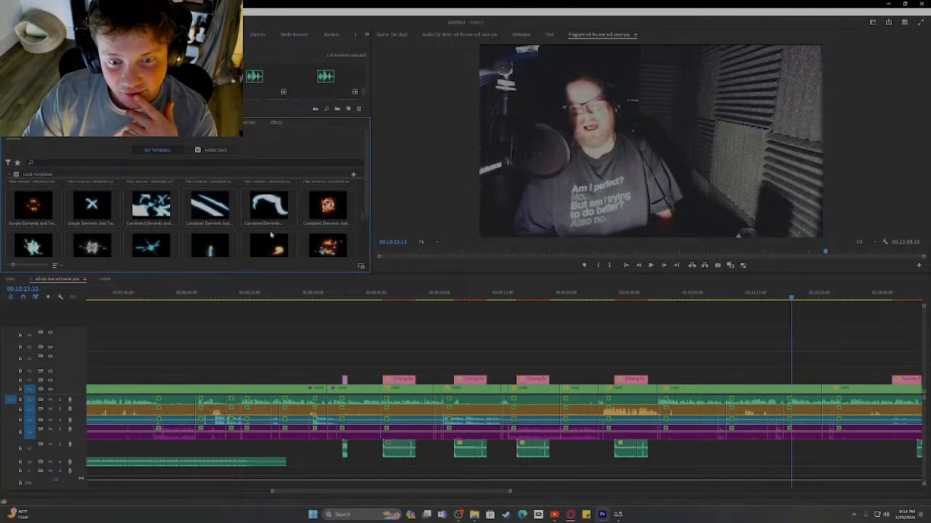
pyautogui.scroll(-1, 270, 234)
pyautogui.moveTo(361, 220); pyautogui.dragTo(358, 251)
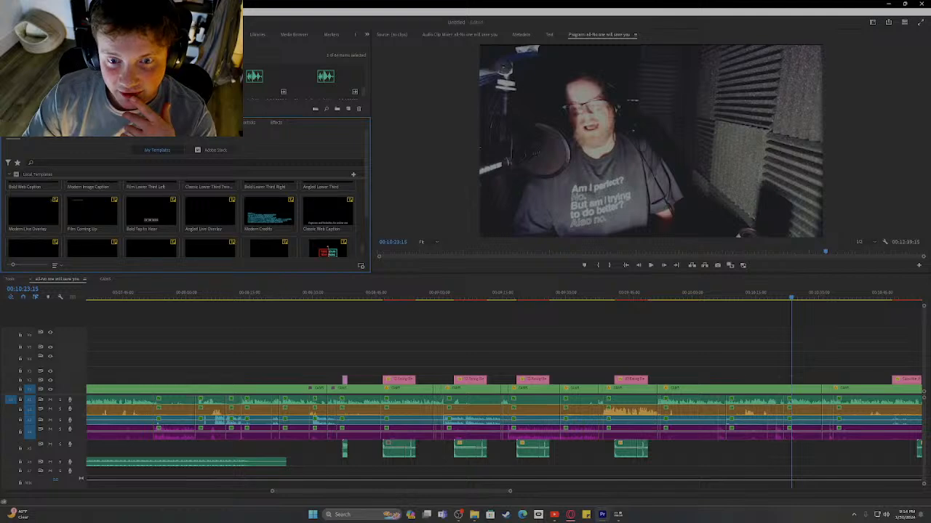
pyautogui.click(146, 122)
pyautogui.moveTo(145, 117); pyautogui.dragTo(145, 41)
pyautogui.click(193, 46)
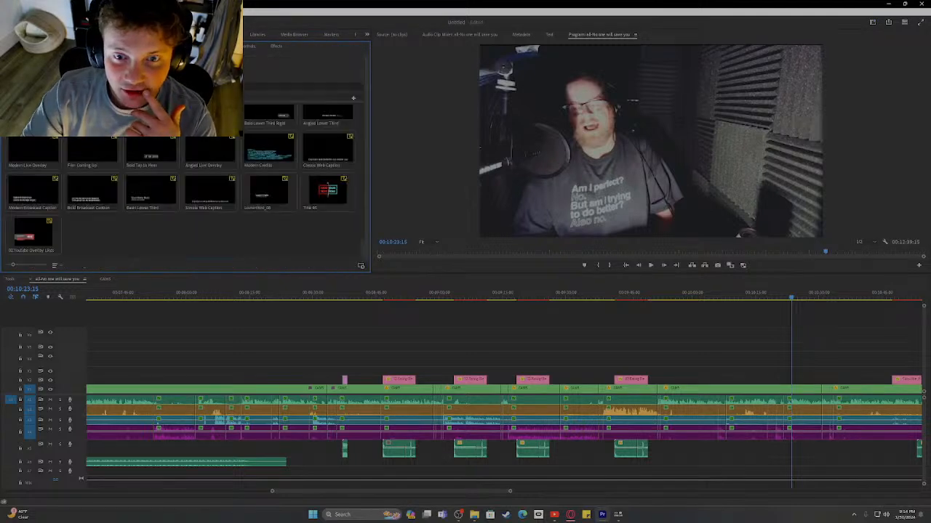
pyautogui.scroll(3, 218, 182)
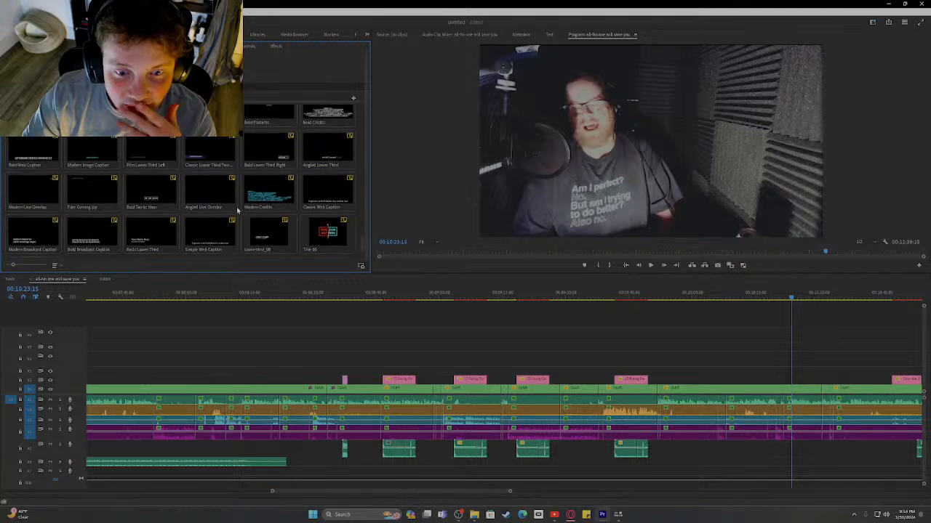
pyautogui.scroll(1, 269, 189)
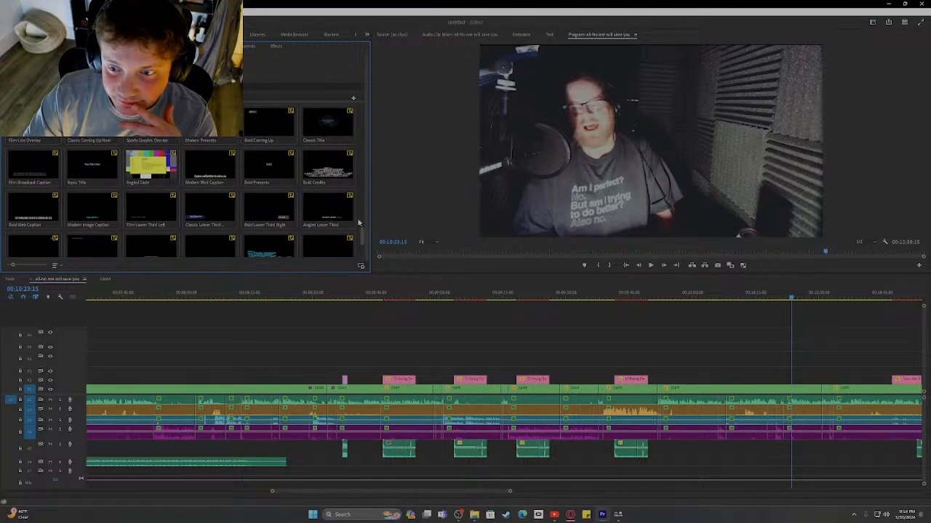
pyautogui.moveTo(360, 228); pyautogui.dragTo(350, 123)
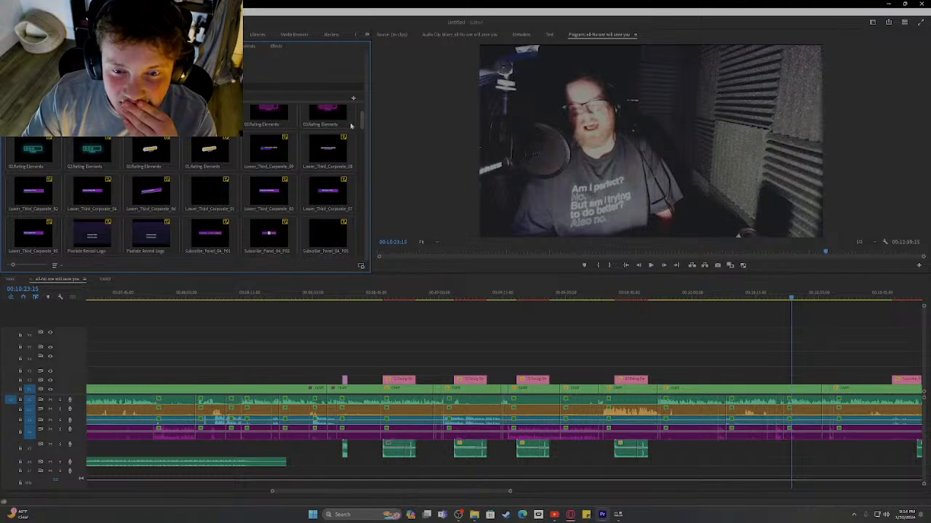
pyautogui.scroll(-2, 151, 218)
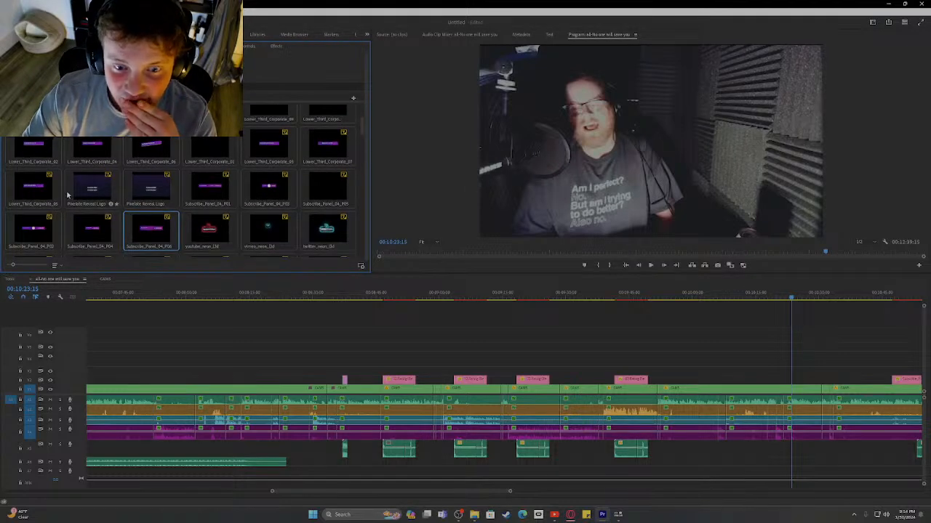
# - Place the Pixelate Reveal Logo template above the CAMS clip at 00:10:23:15 and open its editable properties
pyautogui.click(95, 189)
pyautogui.moveTo(600, 250); pyautogui.dragTo(795, 385)
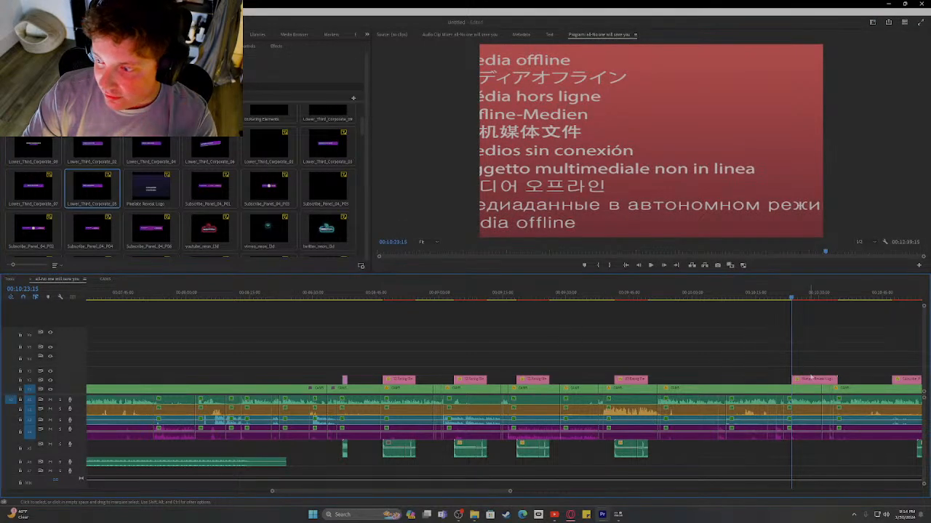
pyautogui.click(810, 382)
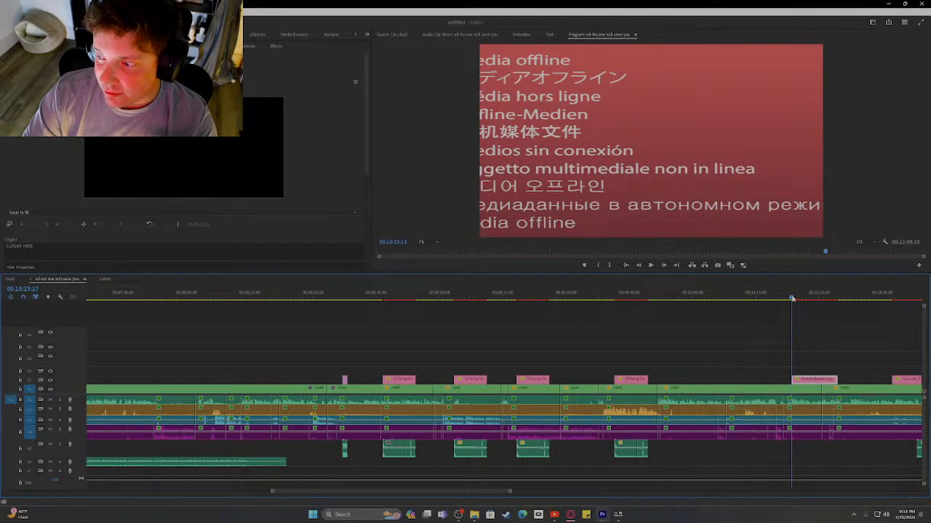
# - Park the playhead at 00:10:23:10 and look through the project's media for the logo artwork
pyautogui.moveTo(792, 298)
pyautogui.mouseDown()
pyautogui.moveTo(829, 298)
pyautogui.moveTo(806, 298)
pyautogui.moveTo(789, 309)
pyautogui.moveTo(811, 311)
pyautogui.moveTo(792, 316)
pyautogui.mouseUp()
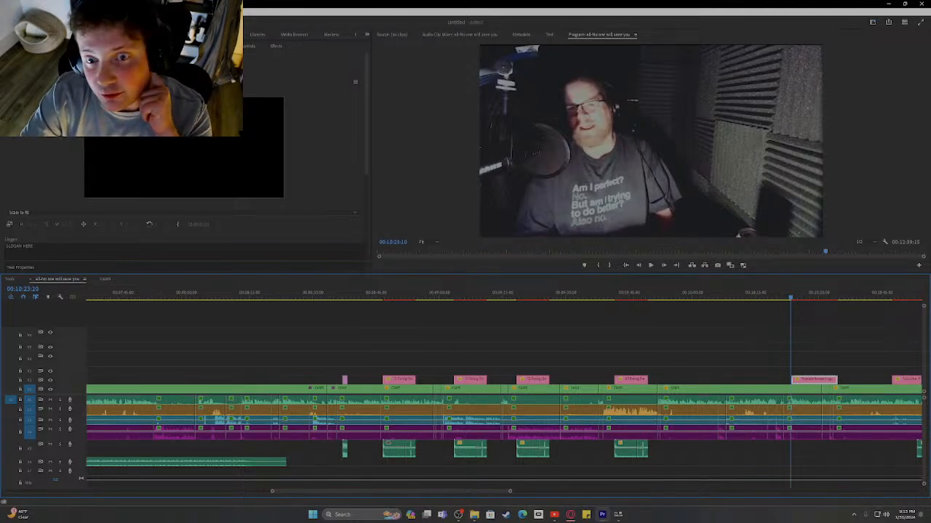
pyautogui.moveTo(78, 40); pyautogui.dragTo(75, 184)
pyautogui.click(9, 44)
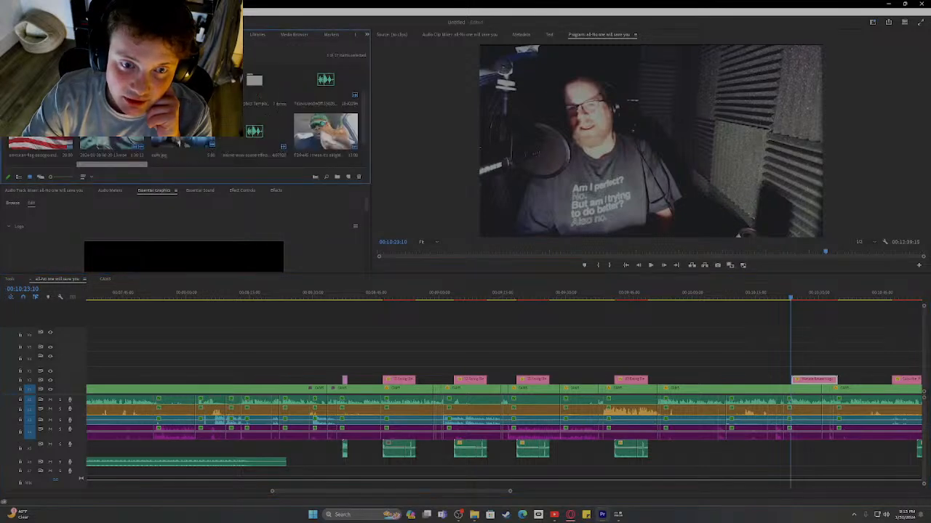
pyautogui.scroll(2, 181, 109)
pyautogui.scroll(-3, 360, 157)
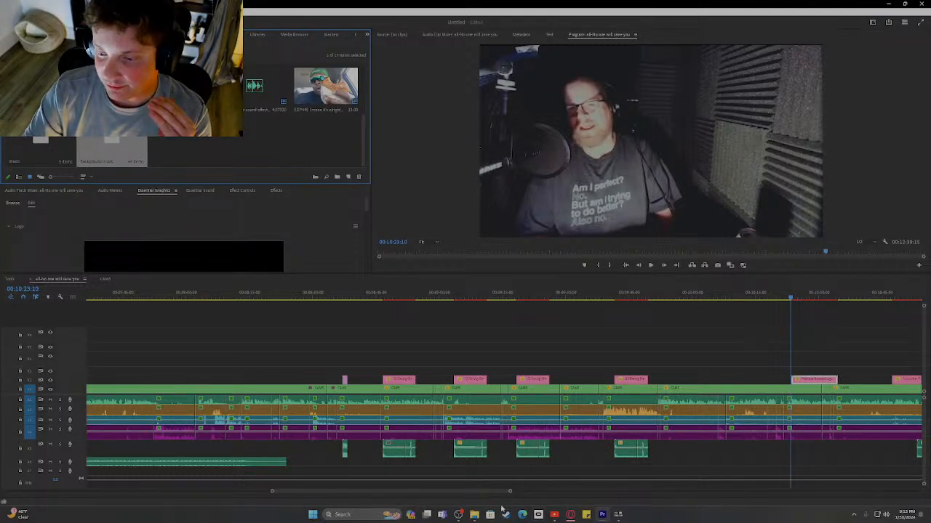
# - Switch to File Explorer and look through the Simpletons folder on the D: drive for the logo files
pyautogui.moveTo(474, 516)
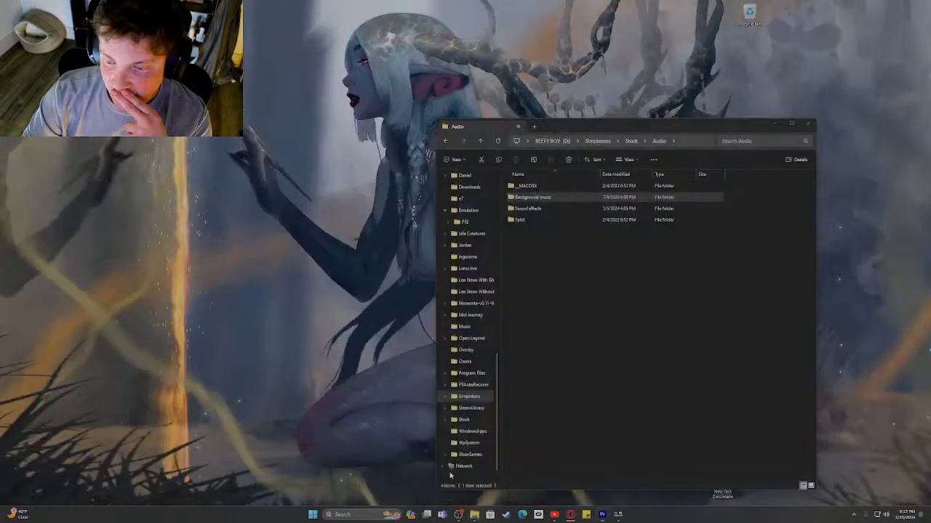
pyautogui.click(448, 477)
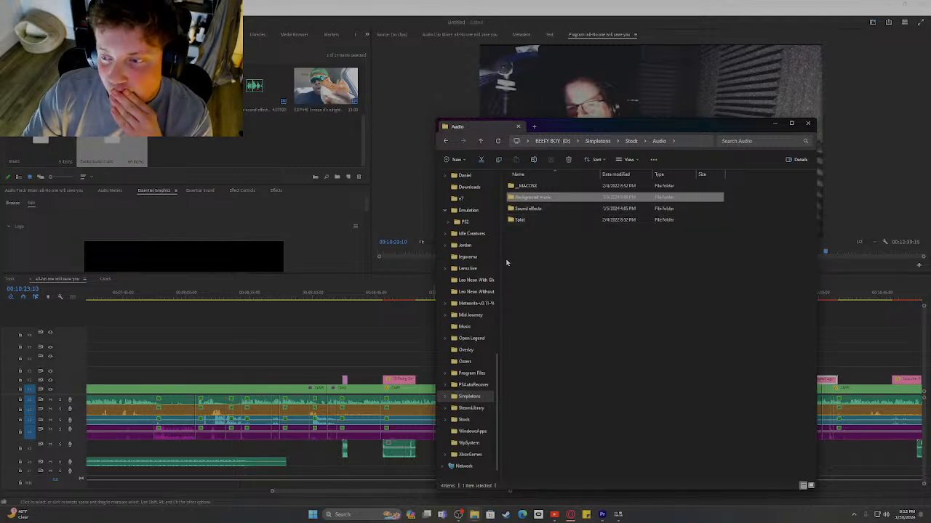
pyautogui.click(631, 142)
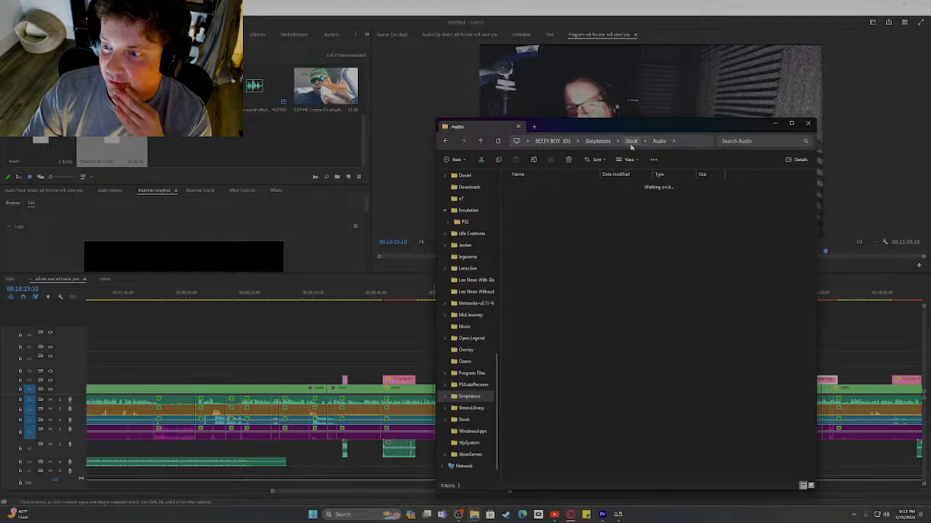
pyautogui.click(469, 396)
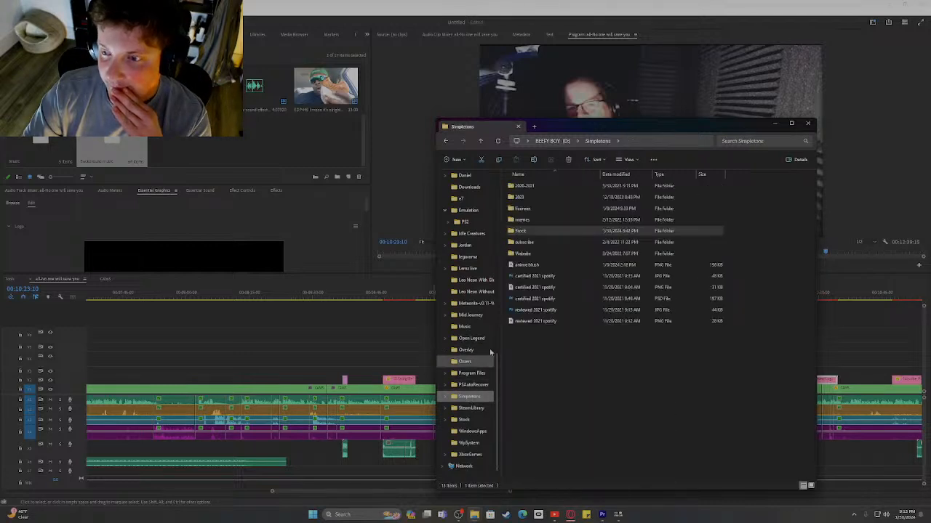
pyautogui.press('Down')
pyautogui.press('Down')
pyautogui.press('Down')
pyautogui.press('Down')
pyautogui.press('Down')
pyautogui.press('Down')
pyautogui.press('Down')
pyautogui.press('Down')
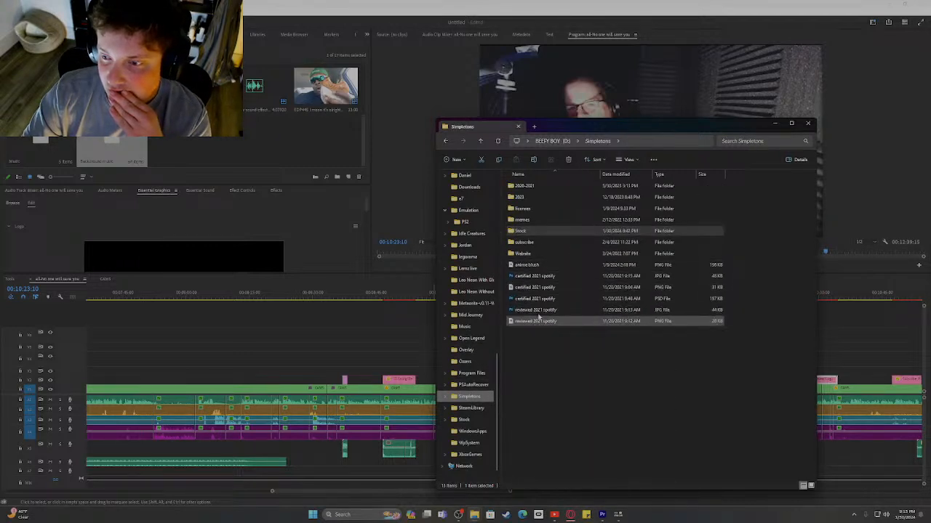
pyautogui.press('Up')
pyautogui.press('Up')
pyautogui.press('Up')
pyautogui.press('Up')
pyautogui.press('Up')
pyautogui.press('Up')
pyautogui.press('Up')
pyautogui.press('Up')
# - Open the certified folder inside Simpletons > Stock
pyautogui.doubleClick(536, 233)
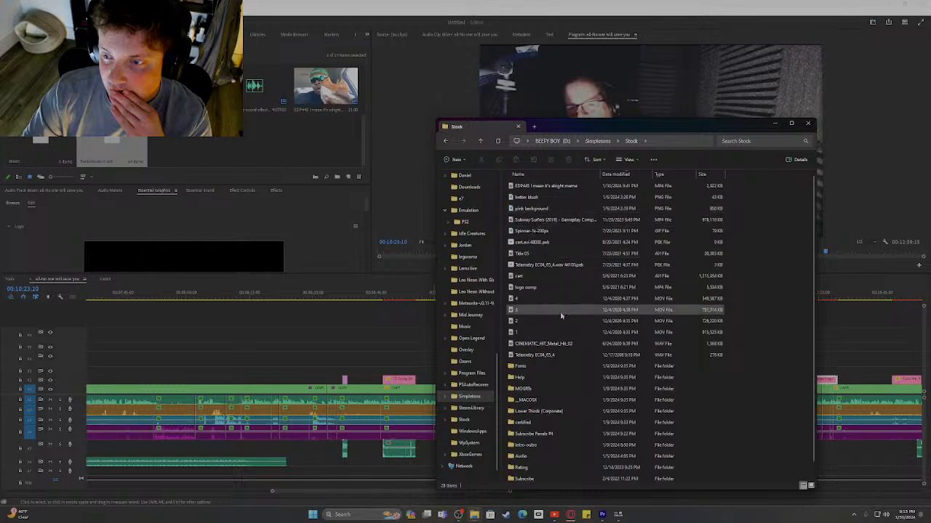
pyautogui.scroll(-1, 542, 347)
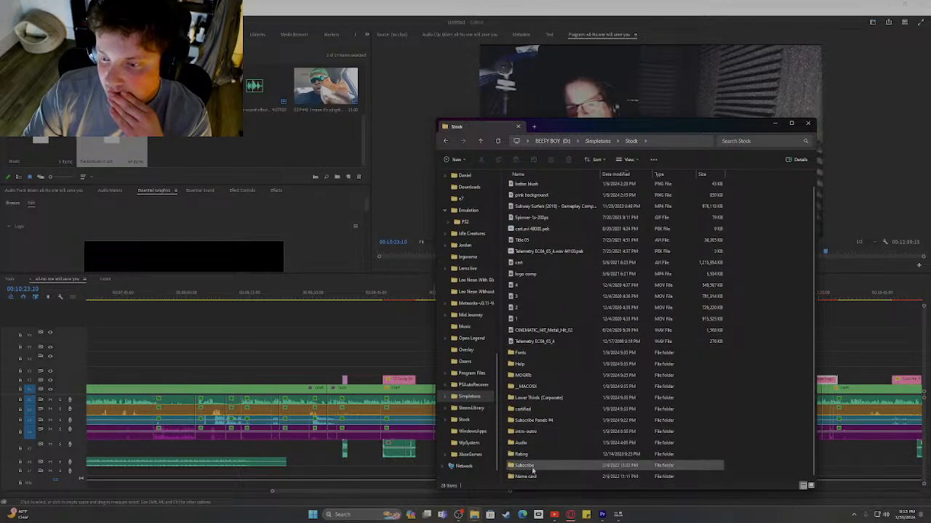
pyautogui.click(520, 410)
pyautogui.doubleClick(521, 411)
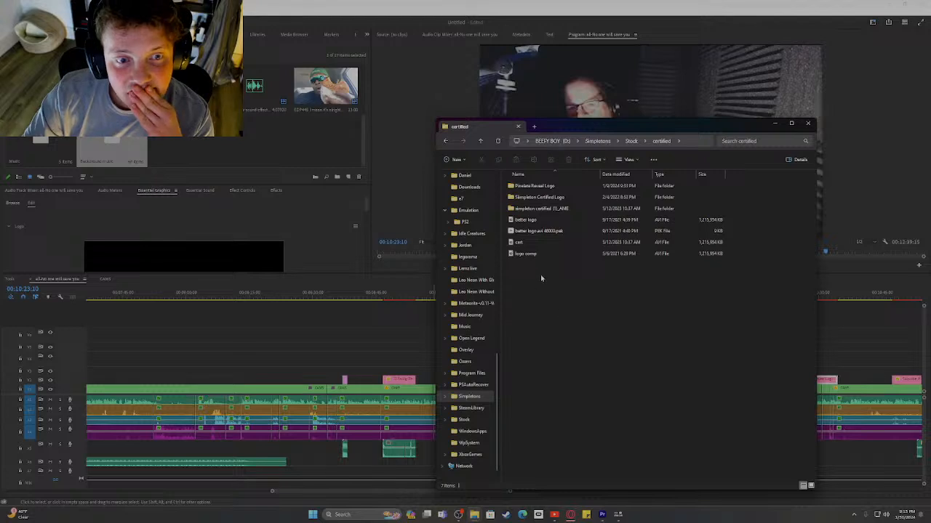
pyautogui.click(622, 116)
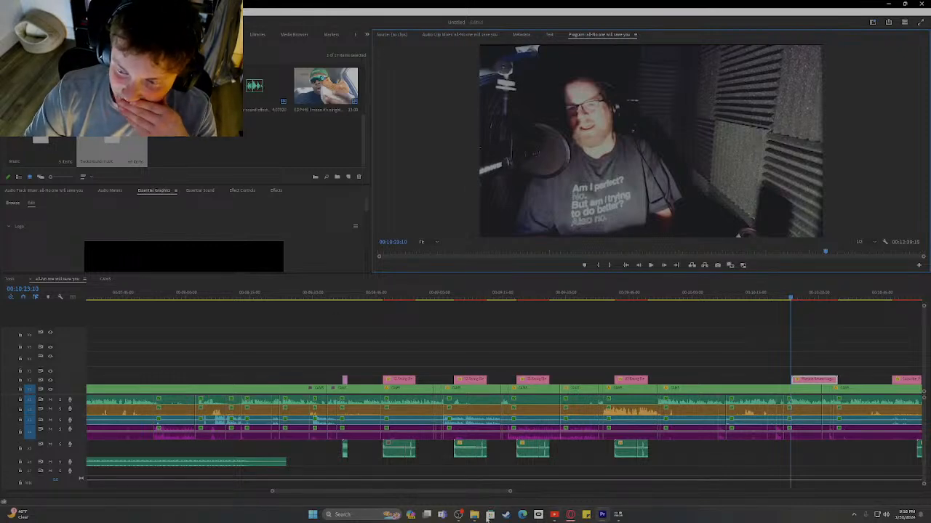
# - Insert the logo only image from the Simpleton Certified Logo folder as the Pixelate Reveal Logo template's logo and review the template's properties
pyautogui.moveTo(474, 512)
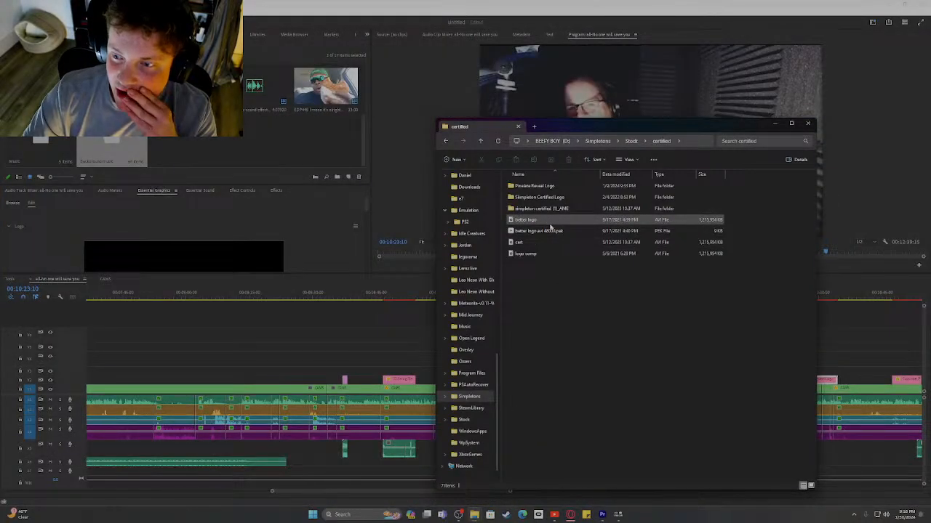
pyautogui.click(549, 197)
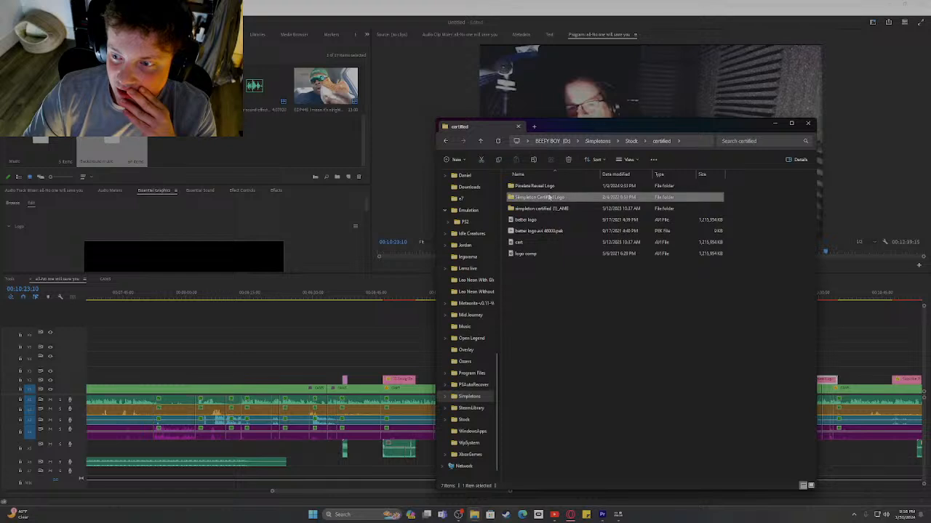
pyautogui.doubleClick(549, 197)
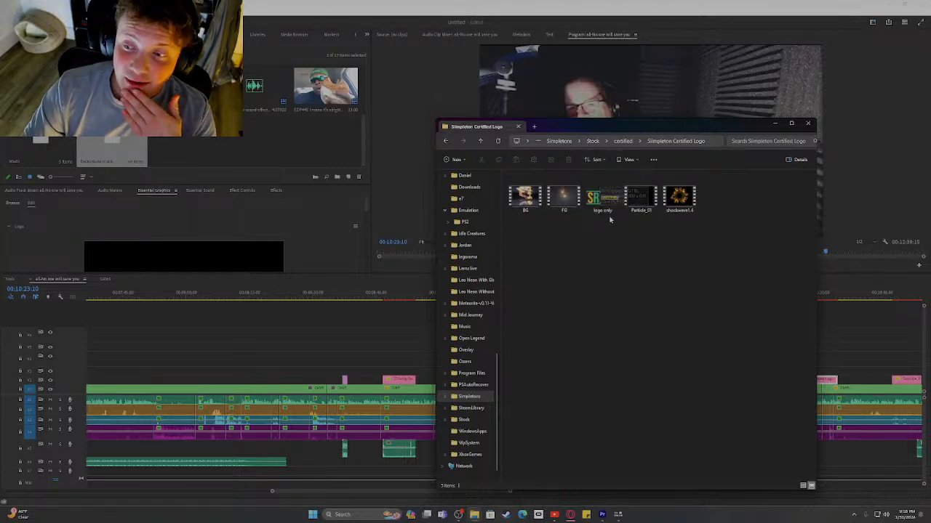
pyautogui.moveTo(609, 214); pyautogui.dragTo(224, 237)
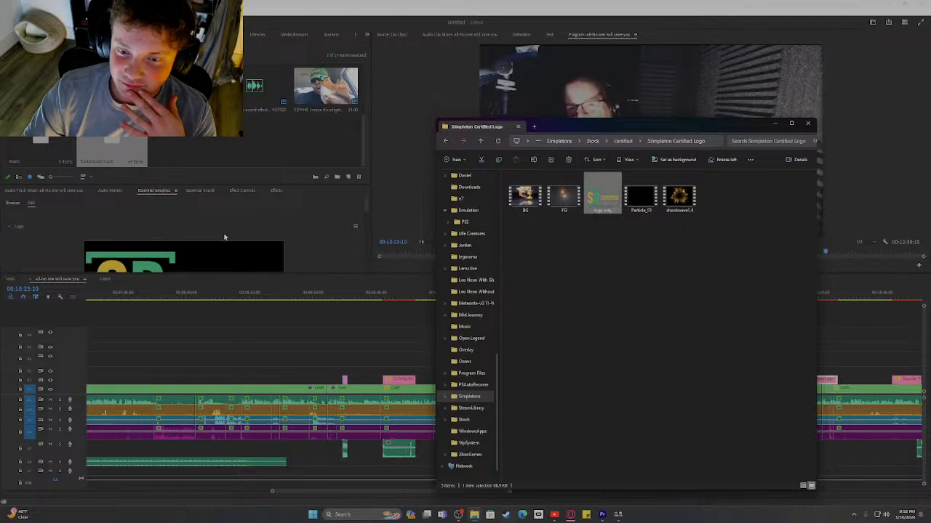
pyautogui.scroll(-3, 225, 238)
pyautogui.scroll(-5, 234, 238)
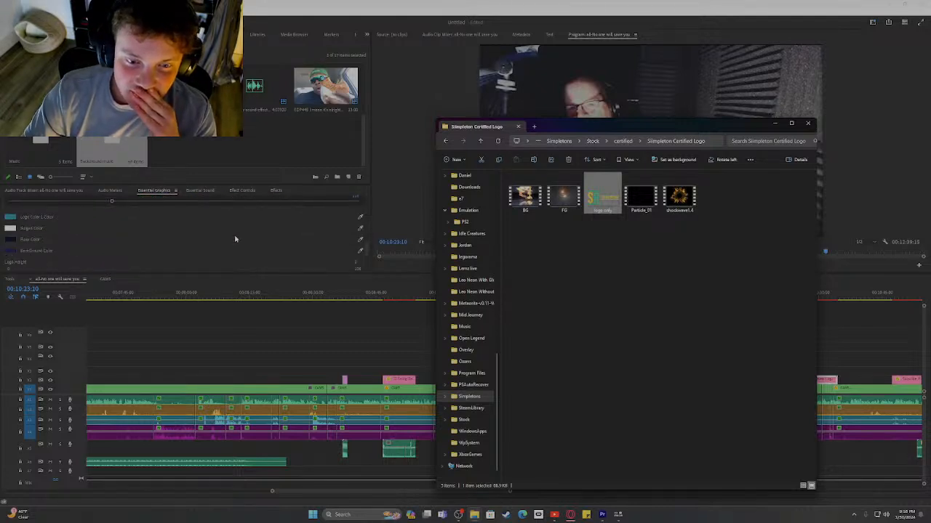
pyautogui.scroll(5, 235, 236)
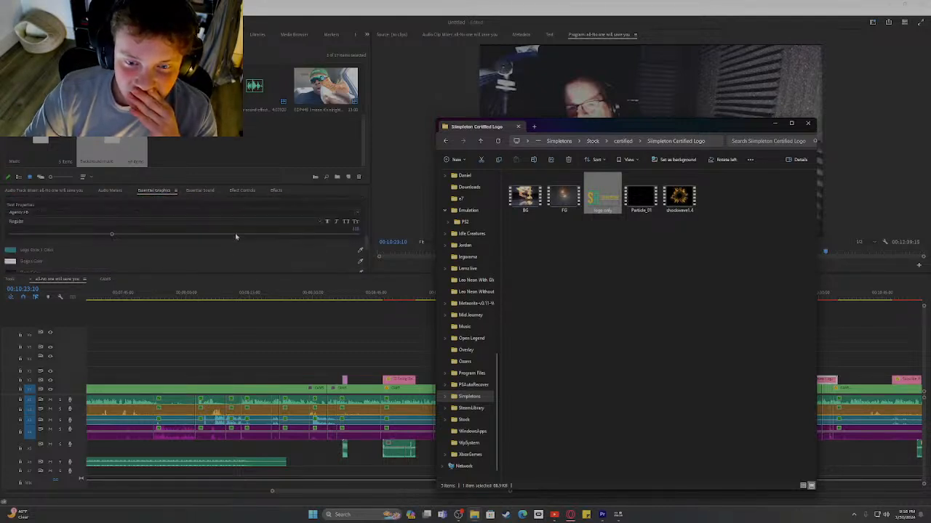
pyautogui.scroll(2, 230, 236)
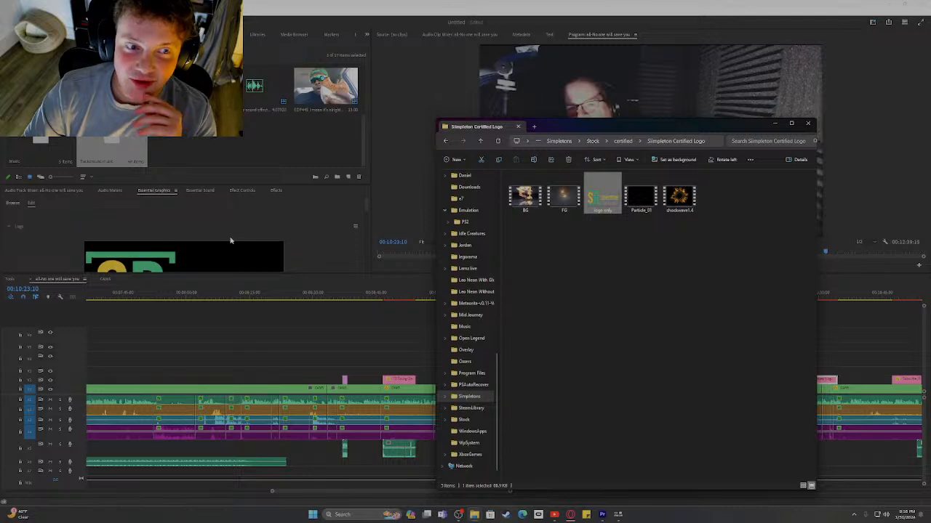
pyautogui.scroll(-4, 230, 236)
pyautogui.scroll(-2, 231, 239)
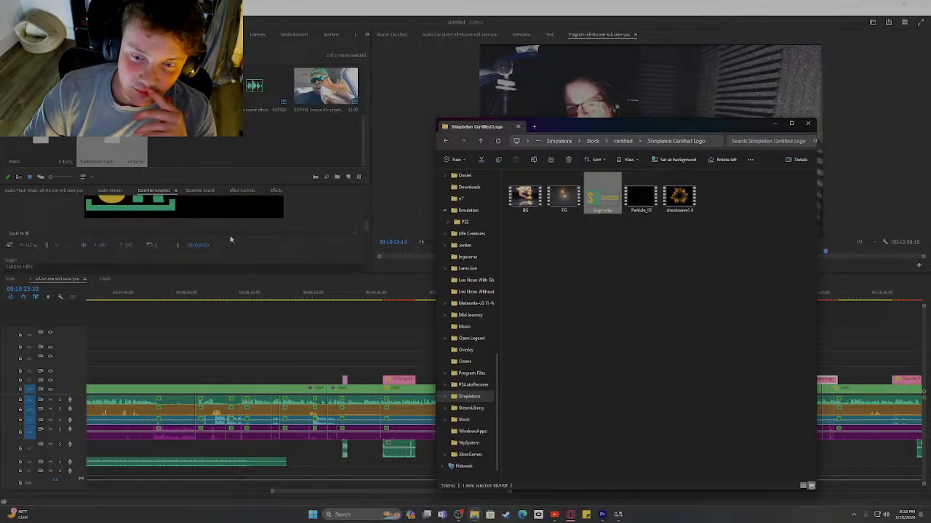
pyautogui.scroll(5, 230, 239)
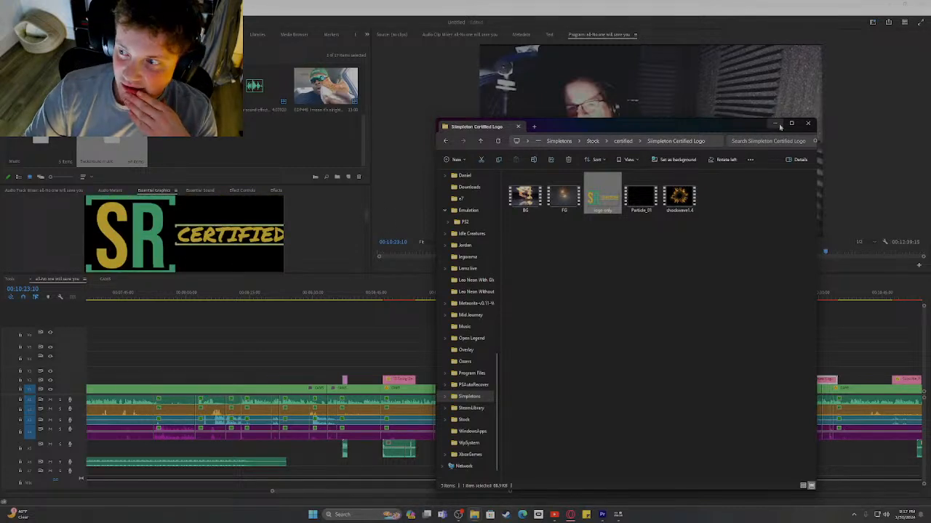
# - Return to Premiere Pro and park the playhead at 00:10:29:11, within the Pixelate Reveal Logo clip
pyautogui.click(776, 124)
pyautogui.click(804, 298)
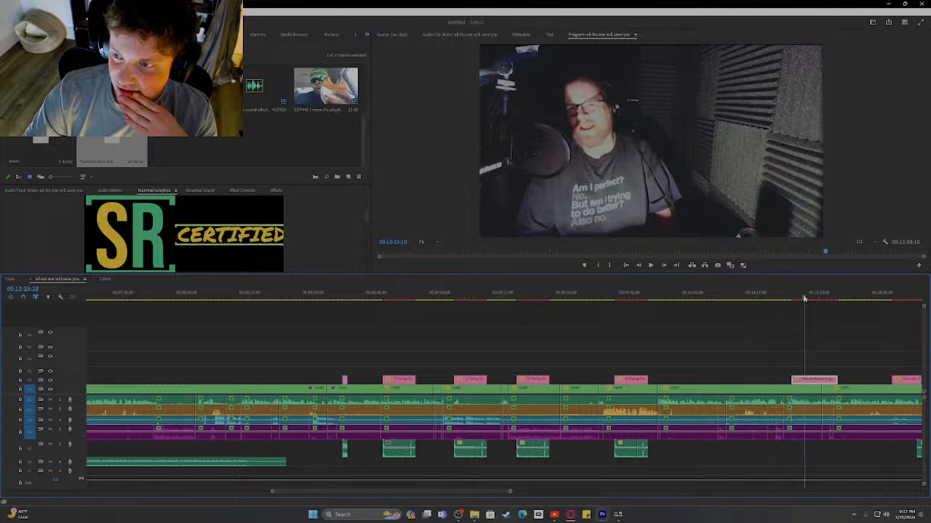
pyautogui.moveTo(804, 298); pyautogui.dragTo(816, 297)
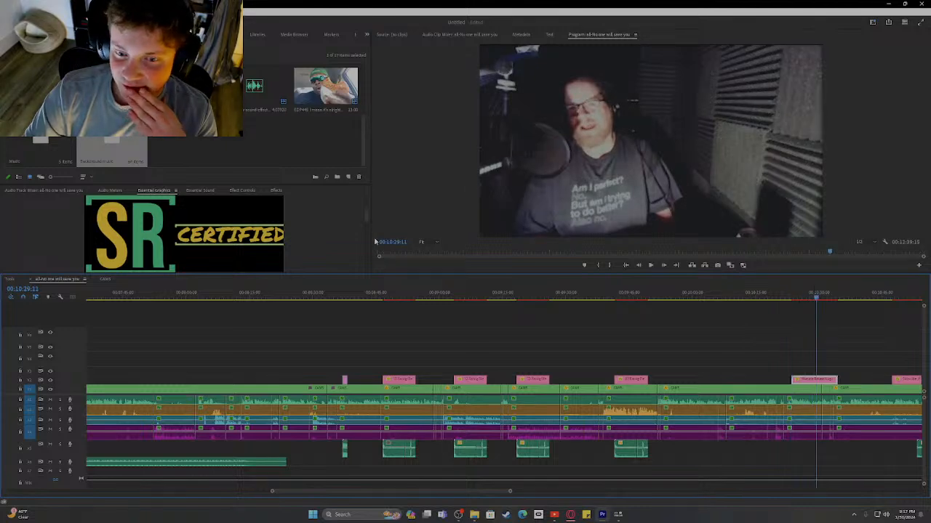
# - Replace the logo template's placeholder slogan with "Simple reviews for the simple man"
pyautogui.scroll(-5, 207, 235)
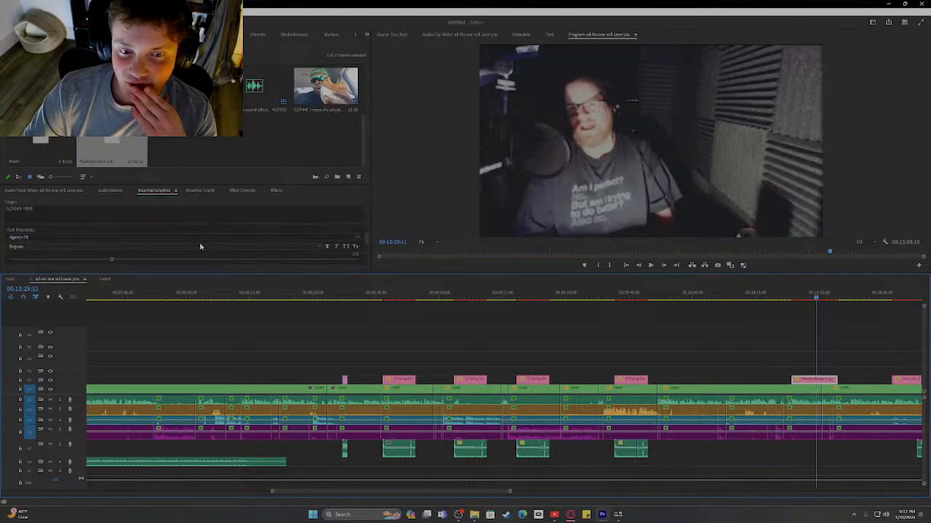
pyautogui.scroll(1, 42, 235)
pyautogui.click(42, 202)
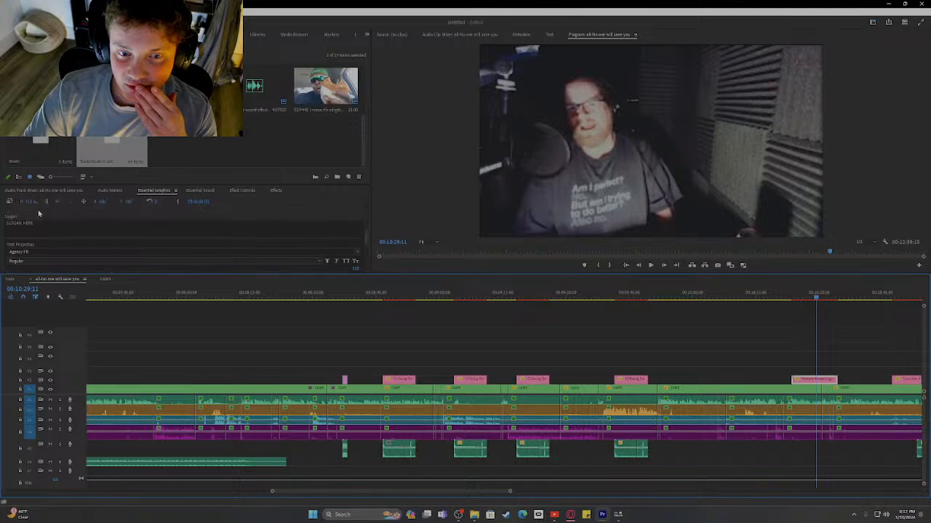
pyautogui.doubleClick(29, 223)
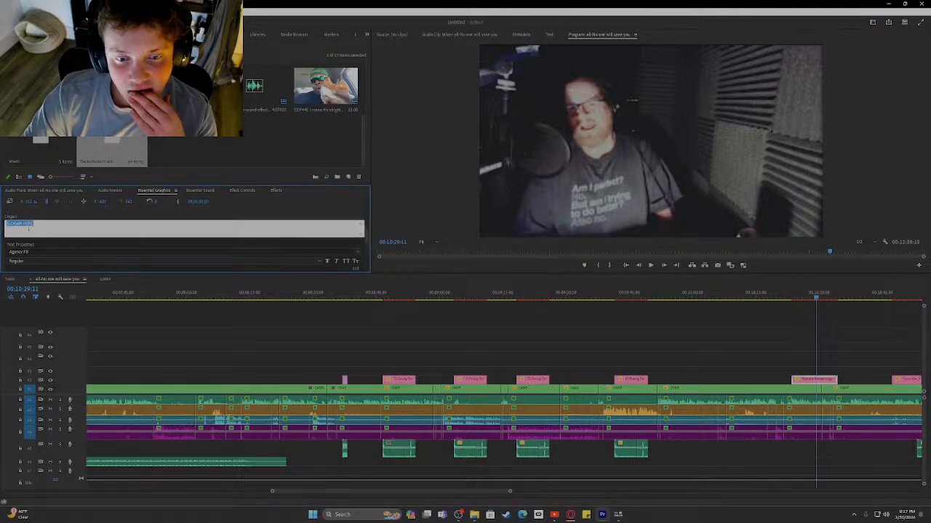
pyautogui.press('BackSpace')
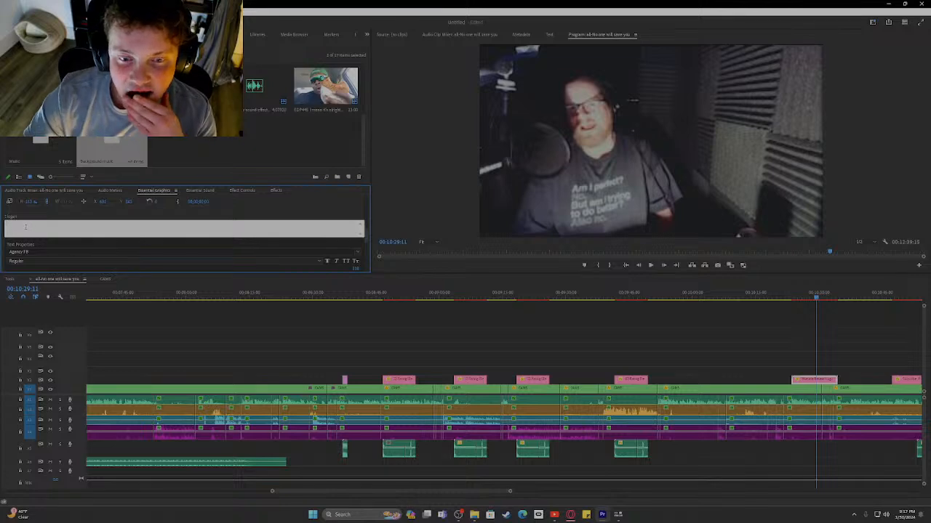
pyautogui.click(247, 213)
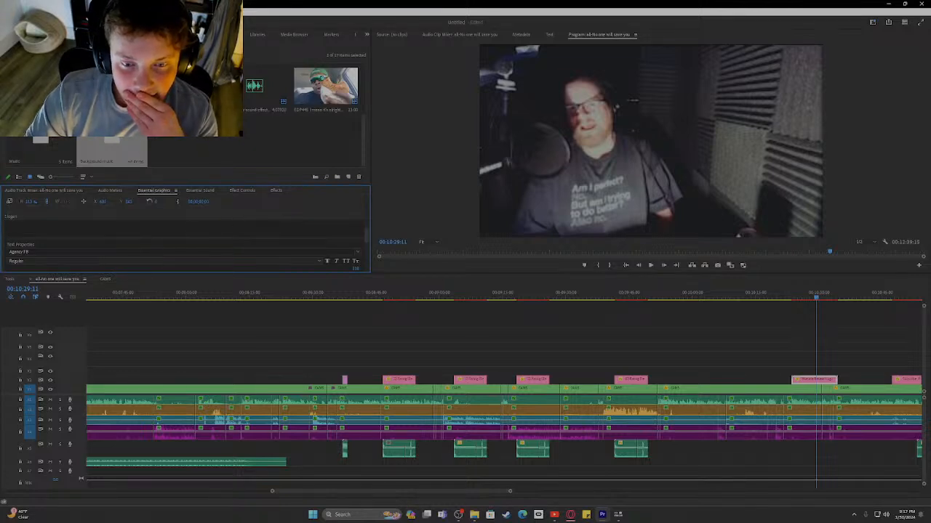
pyautogui.click(44, 228)
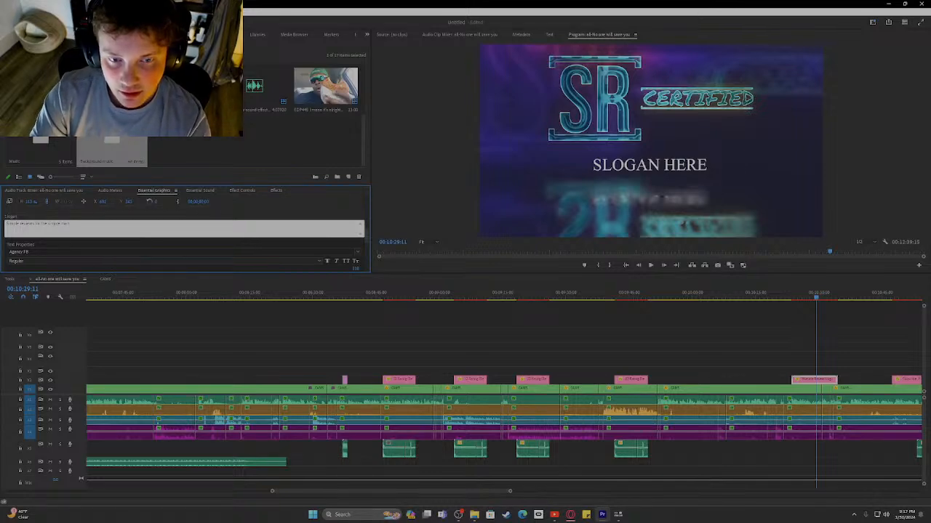
pyautogui.click(267, 203)
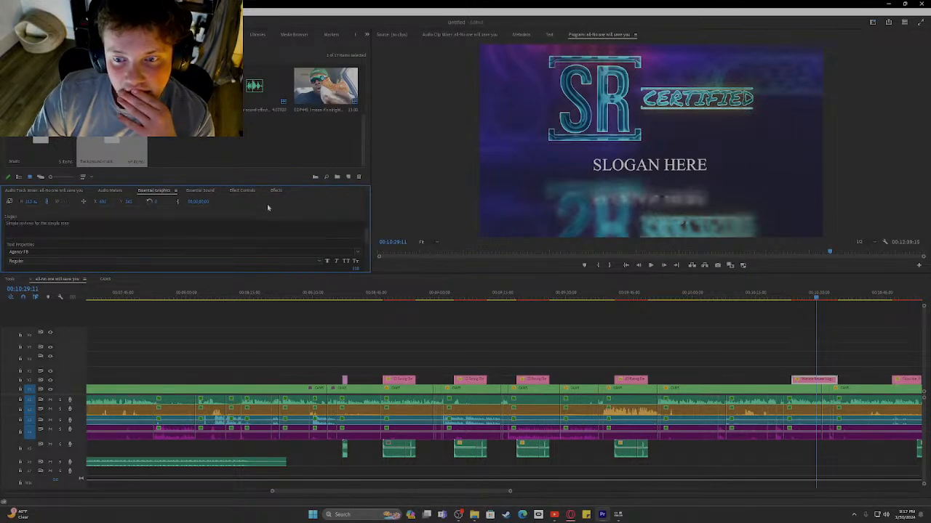
# - Check the slogan's text properties and scrub past the logo graphic to 00:10:36:18
pyautogui.scroll(-2, 184, 241)
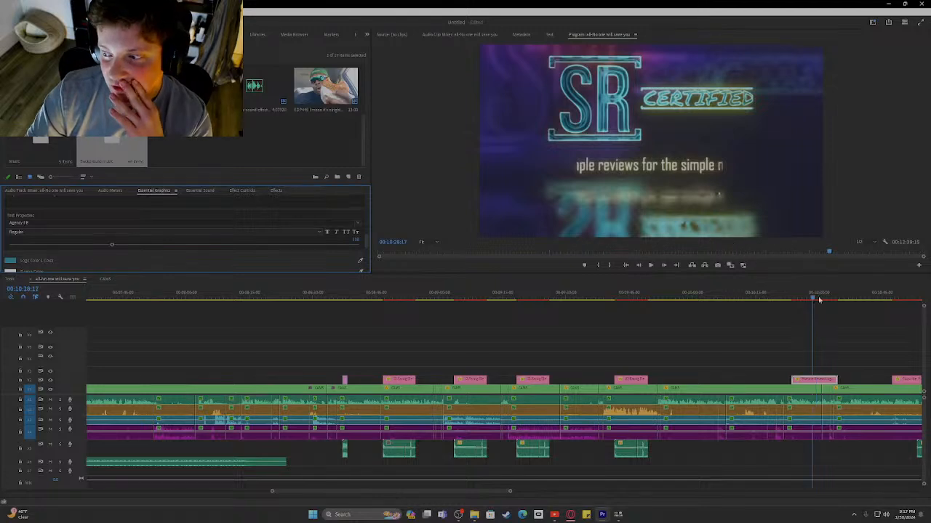
pyautogui.moveTo(820, 296); pyautogui.dragTo(841, 298)
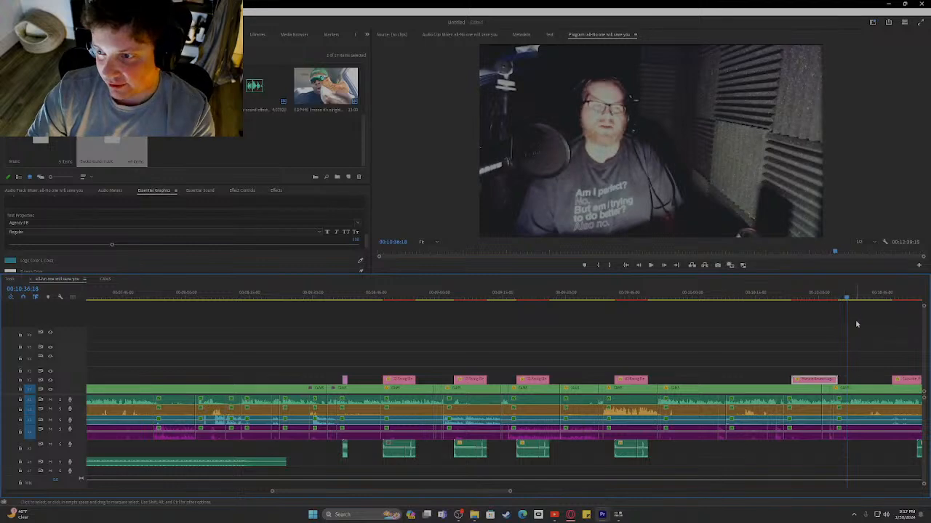
pyautogui.press('super')
pyautogui.click(723, 336)
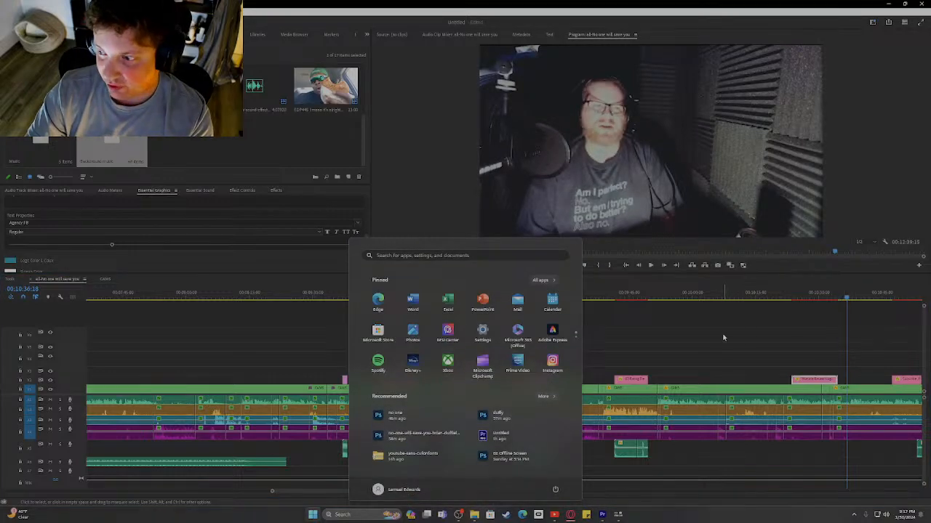
# - Preview the talk through the subscribe graphic at 00:10:49:24 and return the playhead to 00:10:30:00
pyautogui.scroll(-3, 839, 329)
pyautogui.scroll(-2, 840, 329)
pyautogui.press('space')
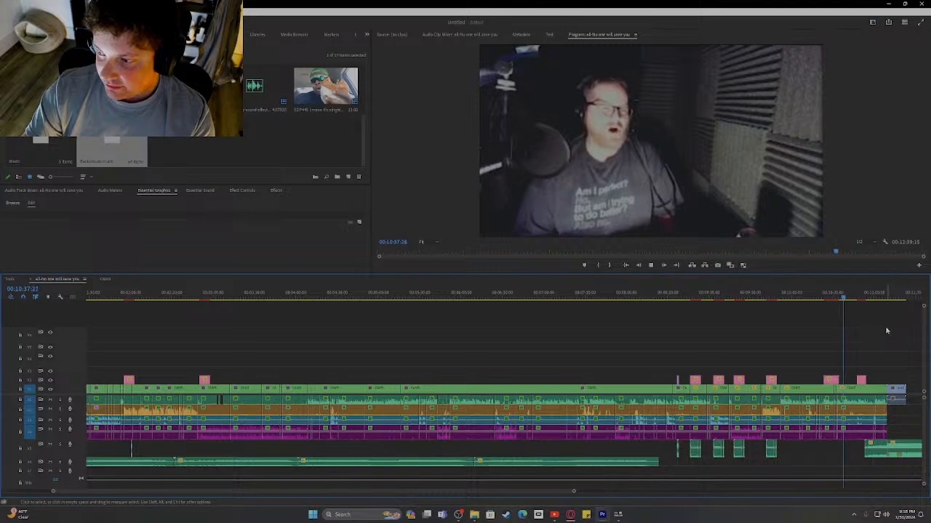
pyautogui.click(847, 298)
pyautogui.moveTo(848, 298); pyautogui.dragTo(858, 299)
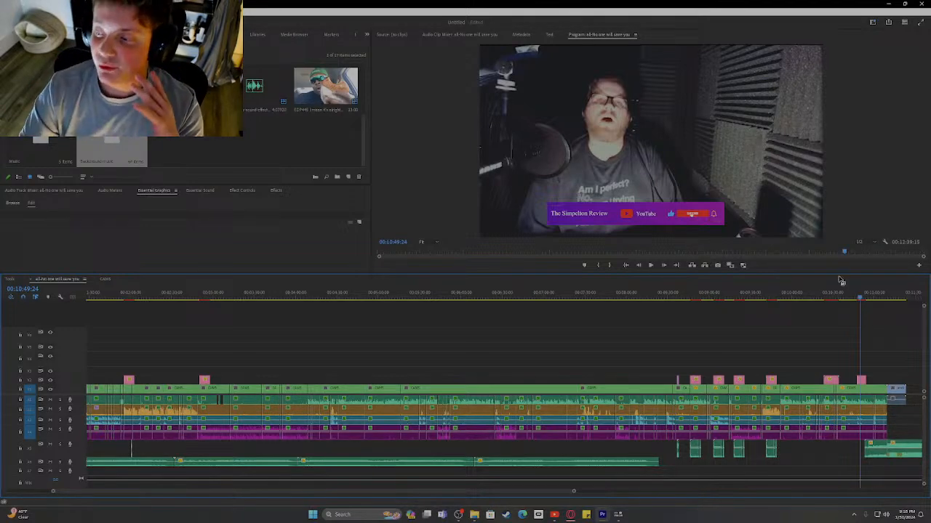
pyautogui.moveTo(826, 310); pyautogui.dragTo(834, 306)
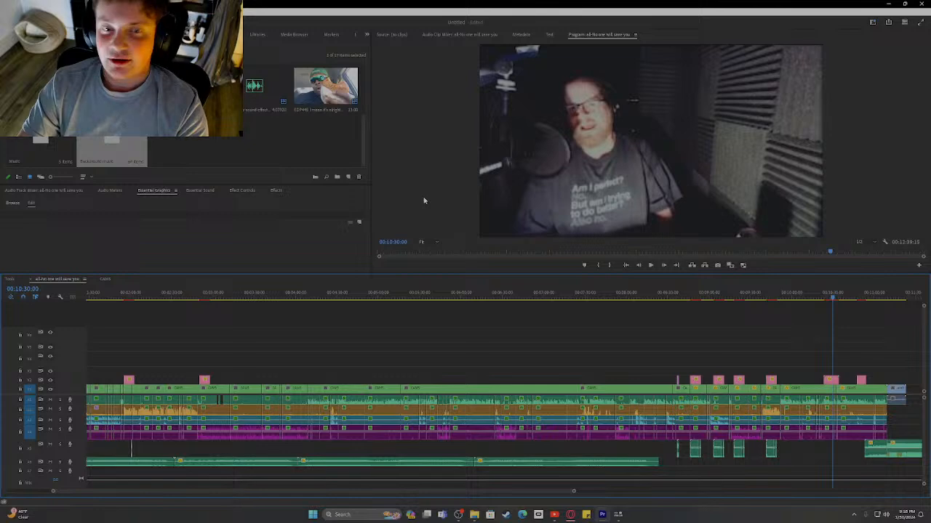
# - Save the project and close Premiere Pro
pyautogui.hotkey('ctrl', 's')
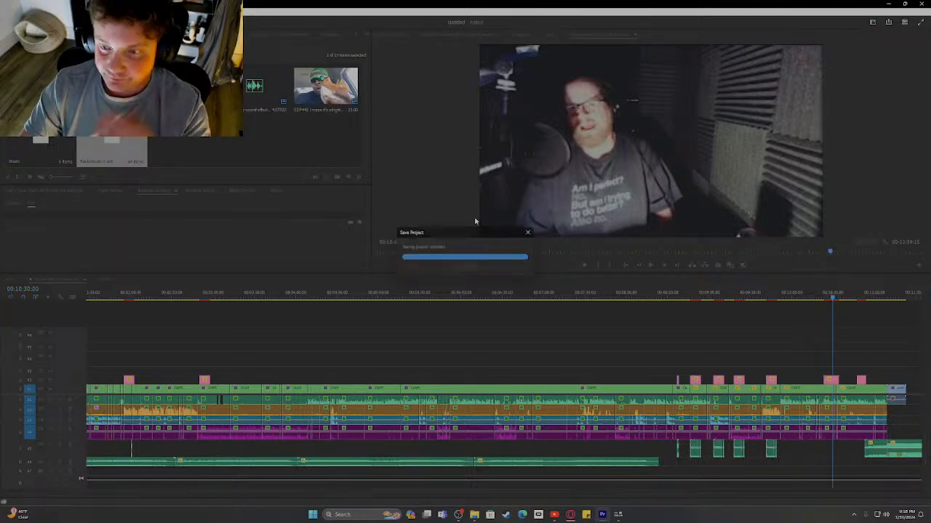
pyautogui.click(921, 5)
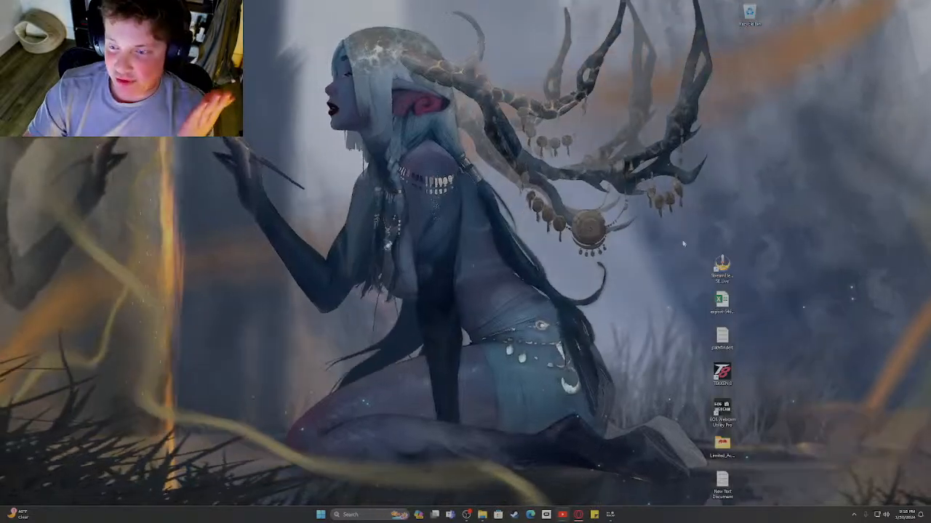